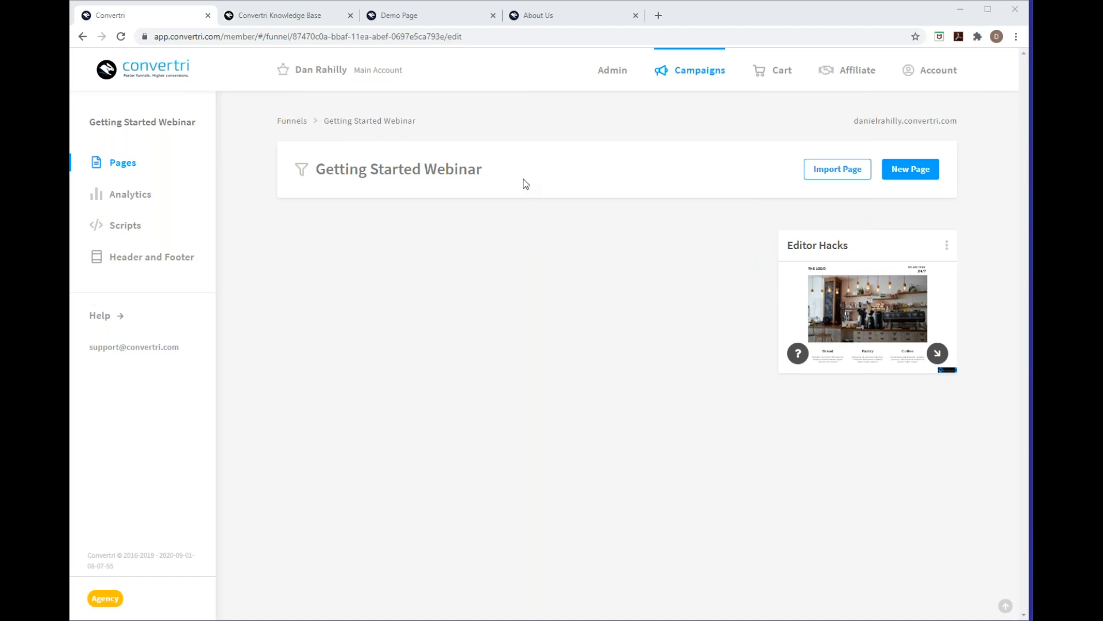
- Review the company's About Us page down to the Meet The Team section, then return to the funnel's pages
{"action": "left_click", "coordinate": [545, 17]}
{"action": "scroll", "coordinate": [662, 249], "scroll_direction": "down", "scroll_amount": 20}
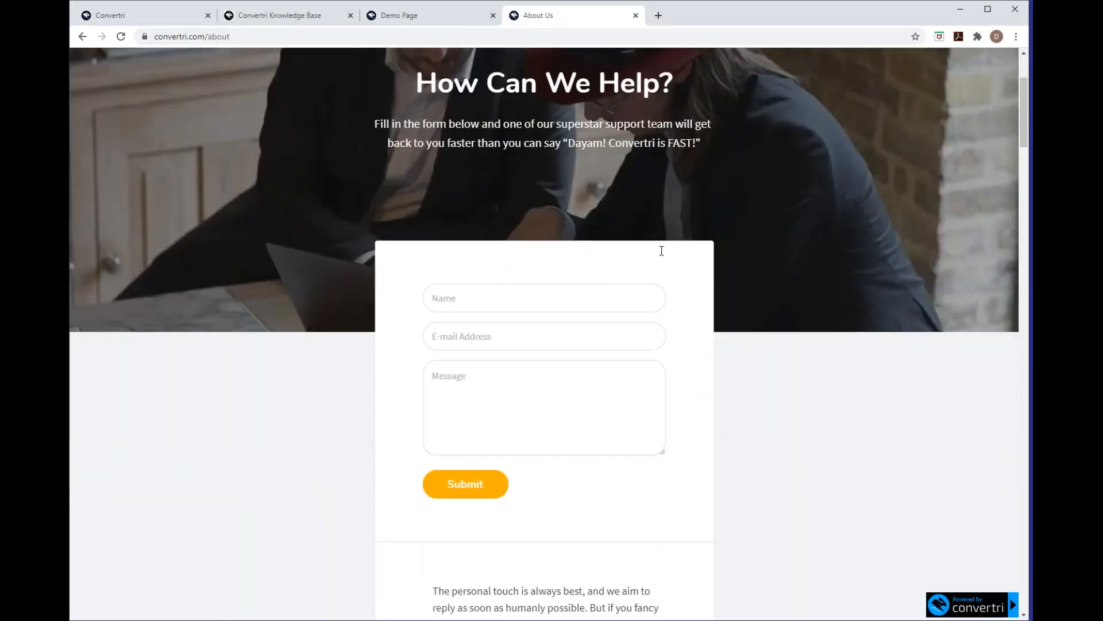
{"action": "scroll", "coordinate": [684, 298], "scroll_direction": "down", "scroll_amount": 15}
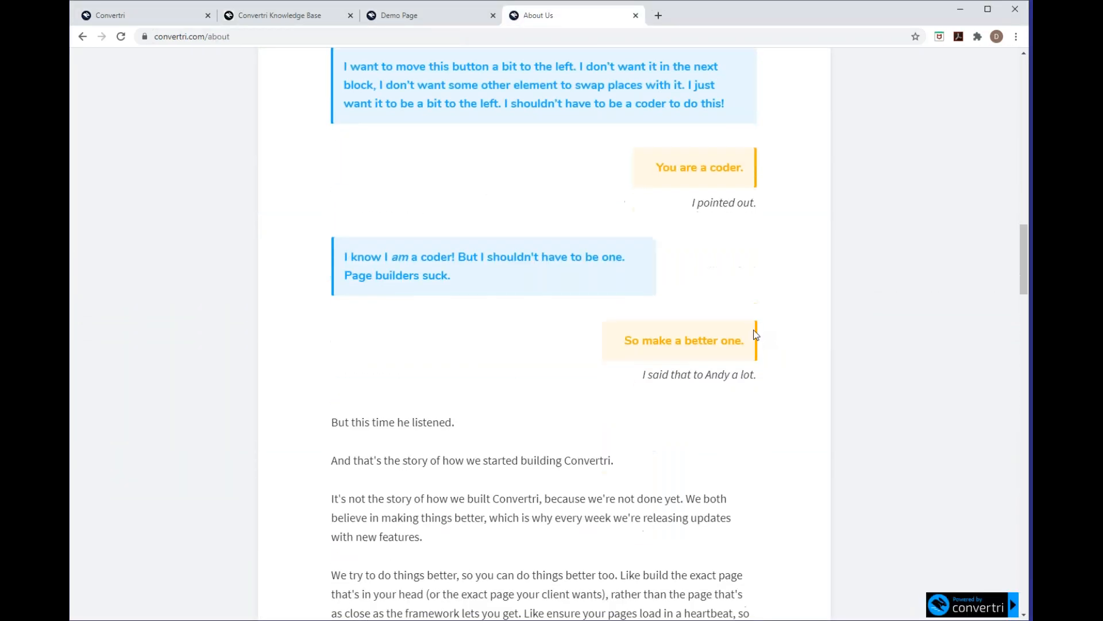
{"action": "scroll", "coordinate": [776, 377], "scroll_direction": "down", "scroll_amount": 8}
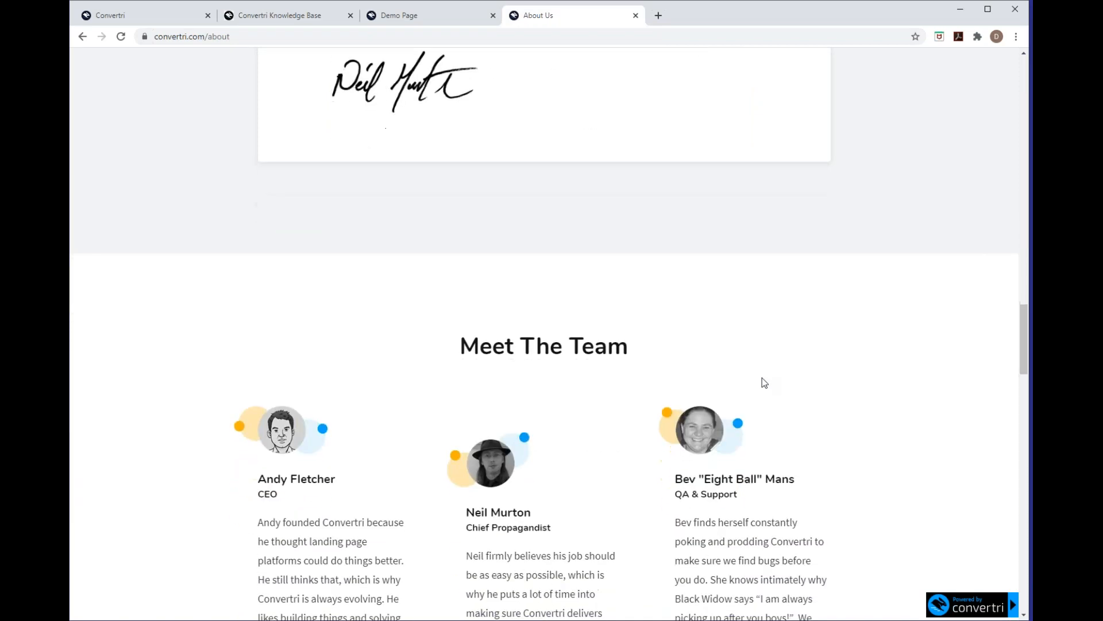
{"action": "left_click_drag", "start_coordinate": [1026, 412], "coordinate": [1000, 540]}
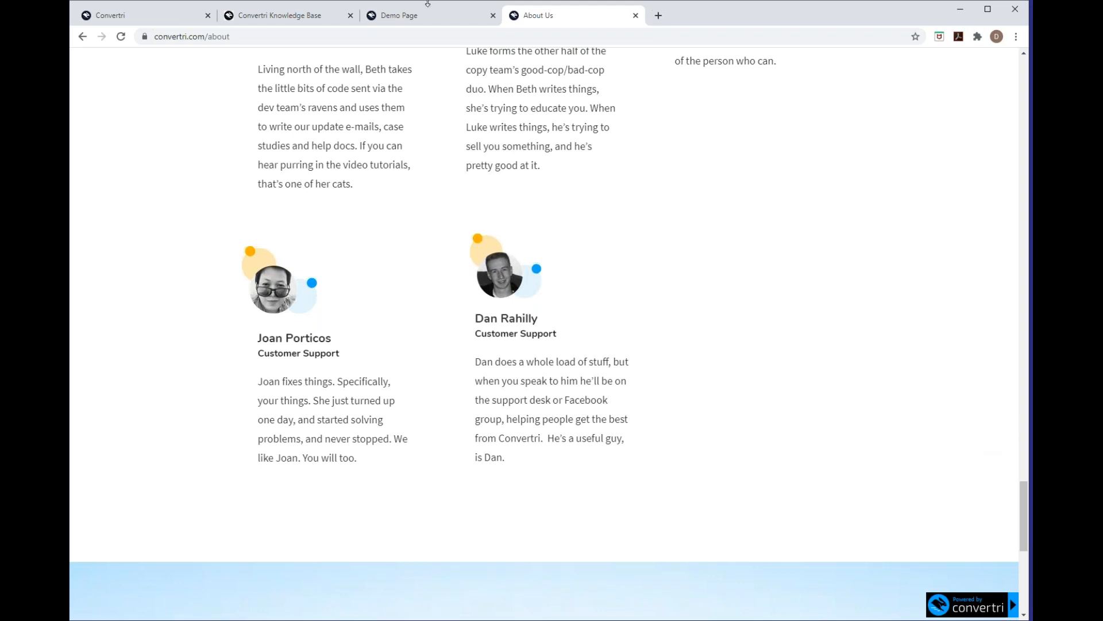
{"action": "left_click", "coordinate": [170, 21]}
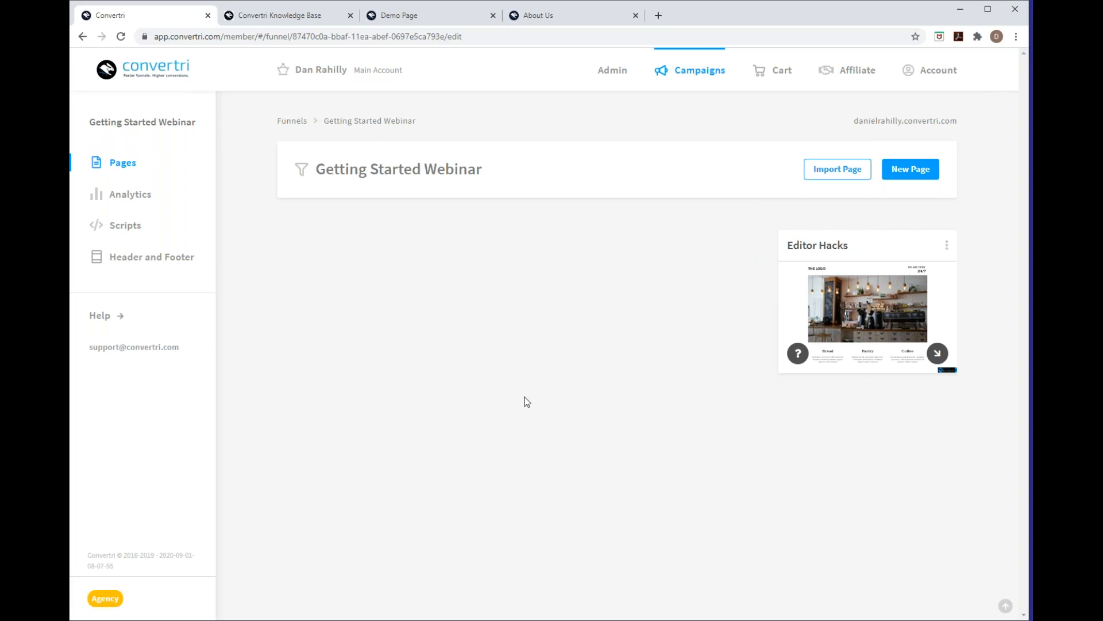
- Review the published Demo Page with its opt-in form from start to end and return to the funnel's pages
{"action": "left_click", "coordinate": [398, 22]}
{"action": "scroll", "coordinate": [563, 175], "scroll_direction": "down", "scroll_amount": 2}
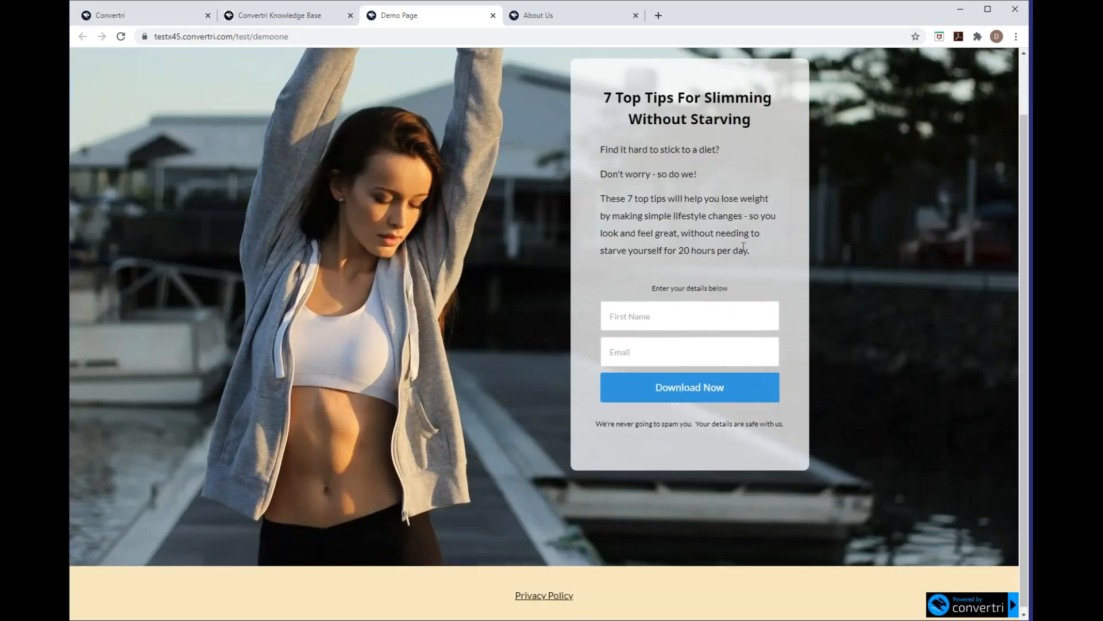
{"action": "scroll", "coordinate": [617, 216], "scroll_direction": "up", "scroll_amount": 2}
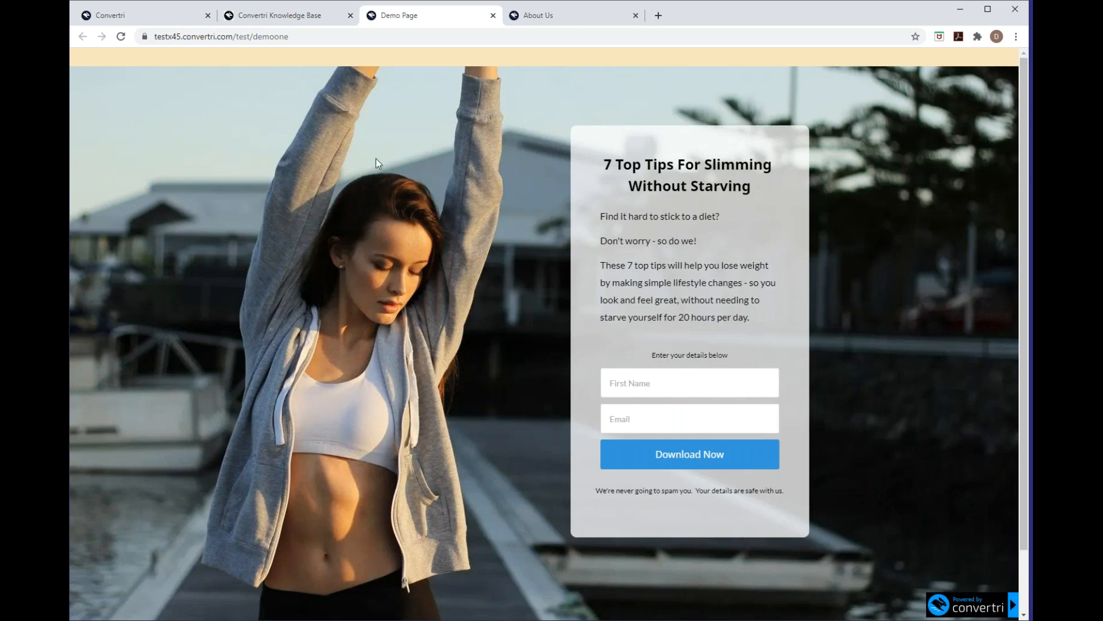
{"action": "left_click", "coordinate": [181, 18]}
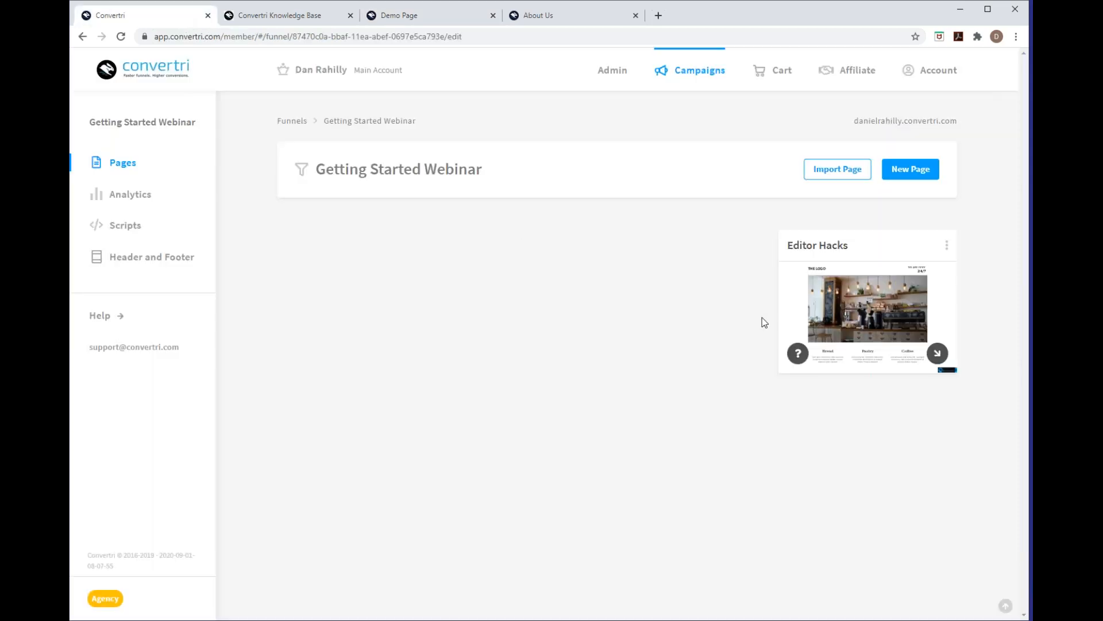
- Start a new page in the Getting Started Webinar funnel and browse the available page templates
{"action": "mouse_move", "coordinate": [838, 269]}
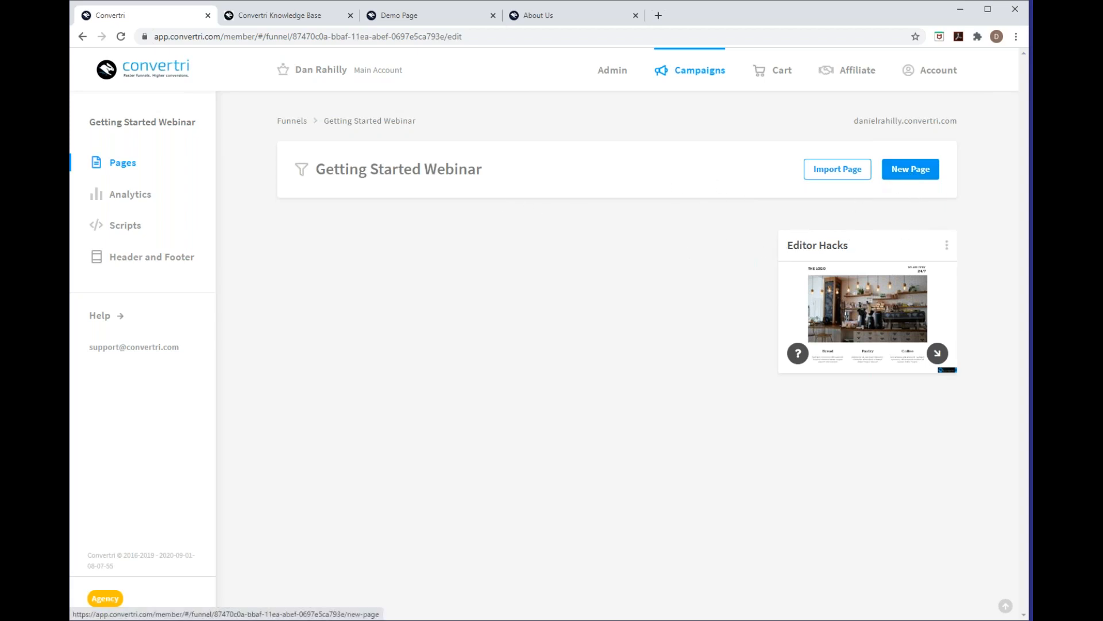
{"action": "left_click", "coordinate": [904, 172]}
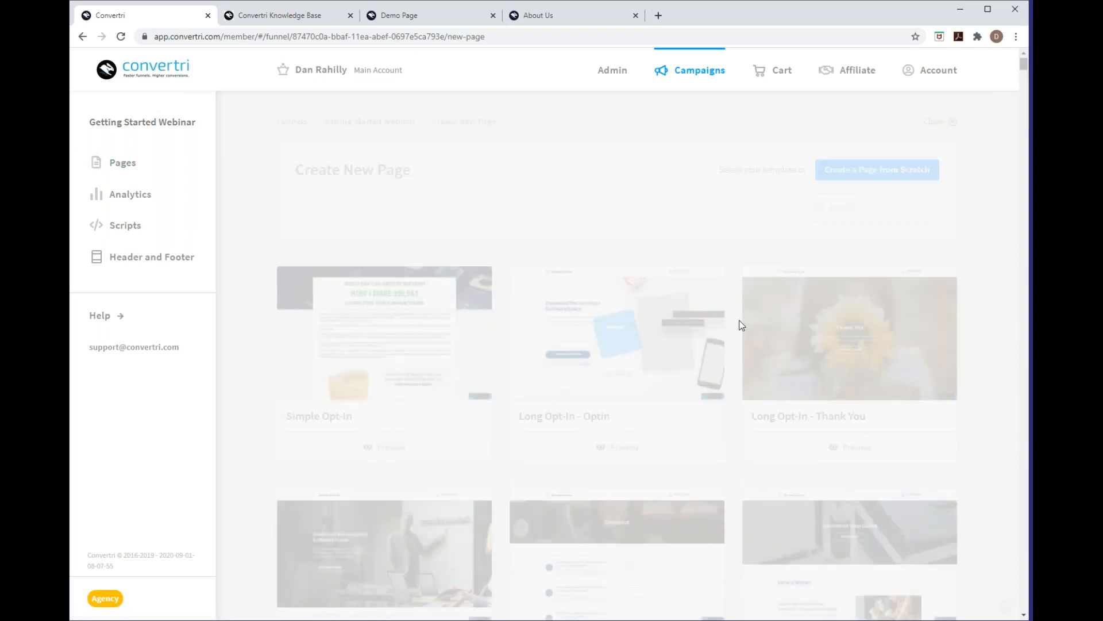
{"action": "scroll", "coordinate": [732, 338], "scroll_direction": "down", "scroll_amount": 10}
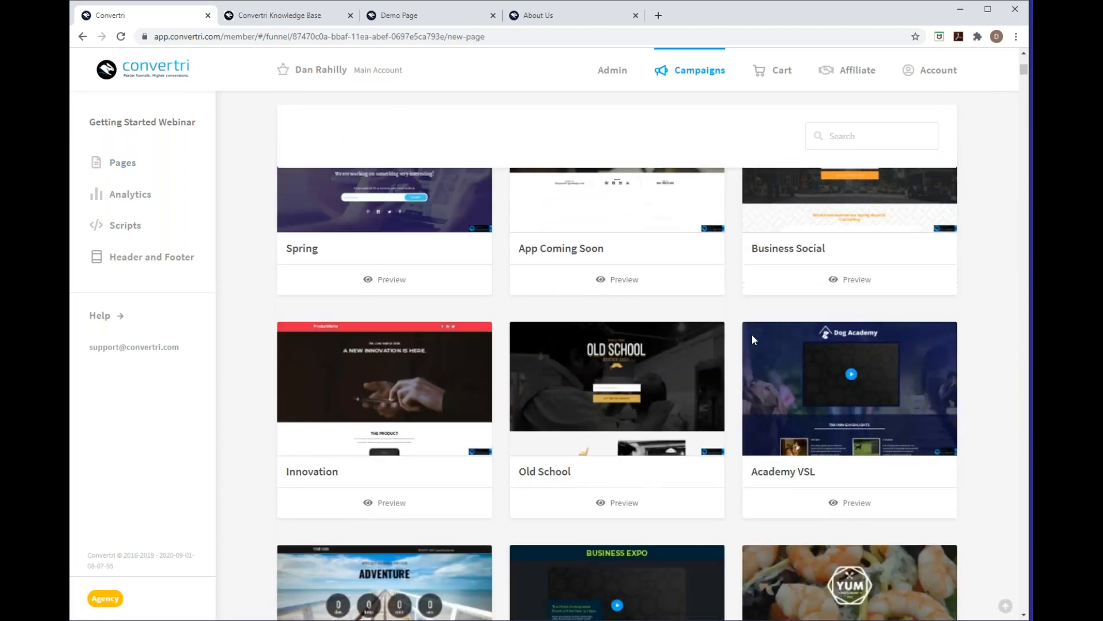
{"action": "scroll", "coordinate": [741, 336], "scroll_direction": "down", "scroll_amount": 20}
{"action": "scroll", "coordinate": [733, 345], "scroll_direction": "down", "scroll_amount": 20}
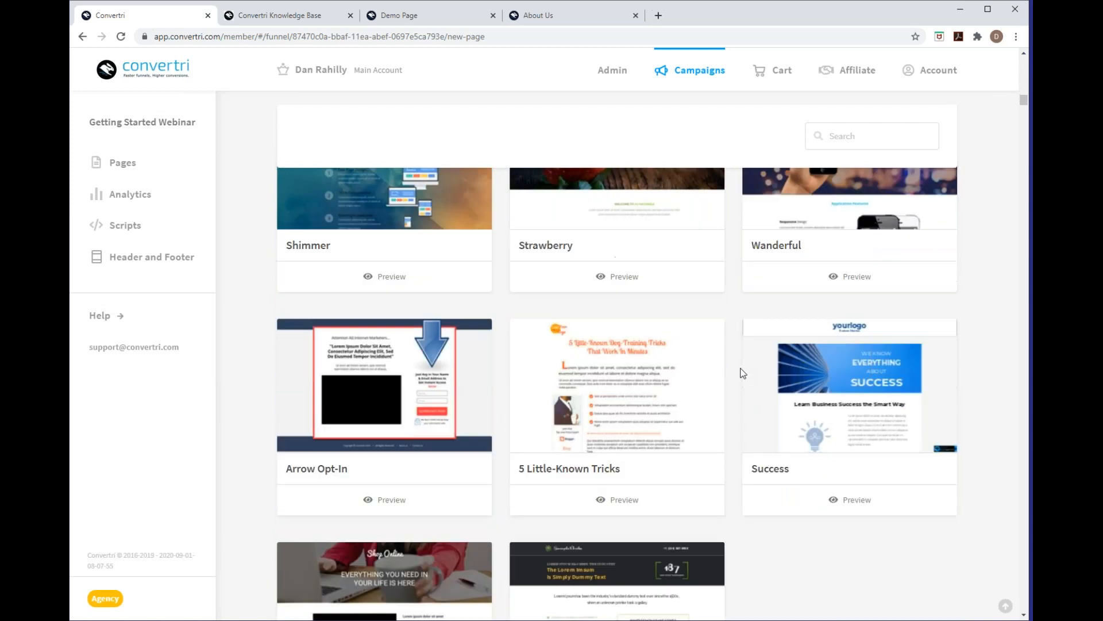
{"action": "scroll", "coordinate": [741, 372], "scroll_direction": "down", "scroll_amount": 15}
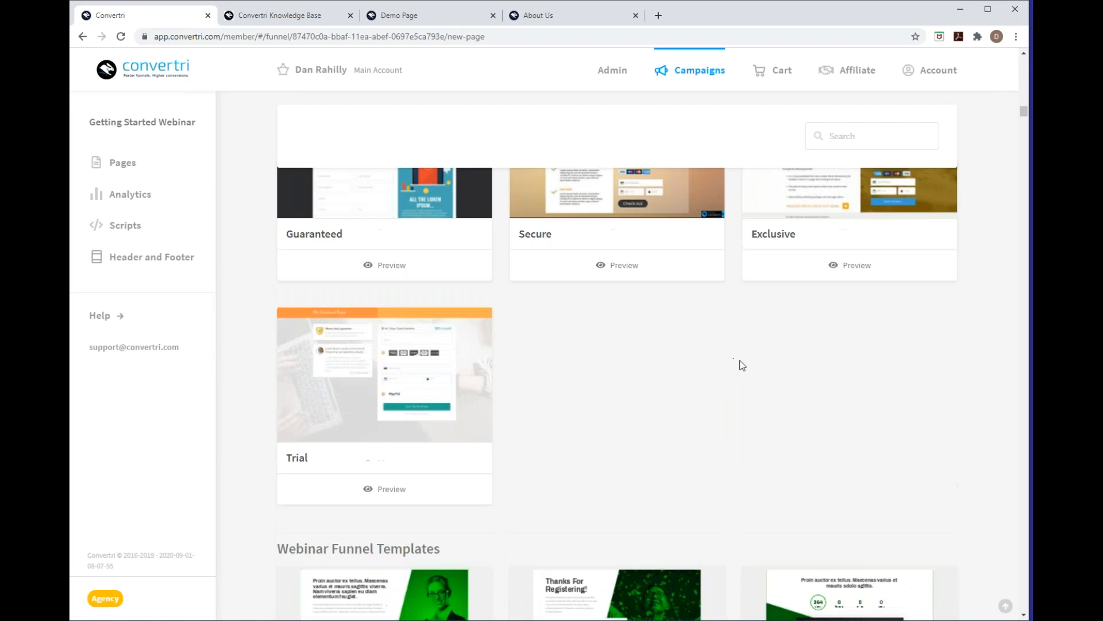
{"action": "scroll", "coordinate": [738, 368], "scroll_direction": "up", "scroll_amount": 15}
{"action": "scroll", "coordinate": [851, 303], "scroll_direction": "up", "scroll_amount": 15}
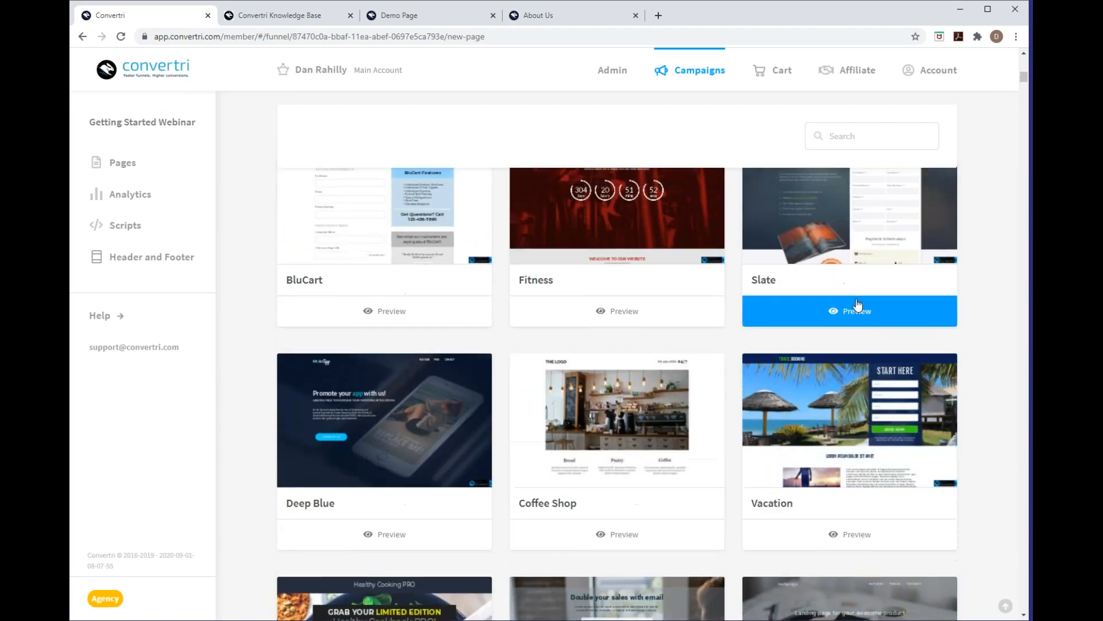
{"action": "scroll", "coordinate": [856, 303], "scroll_direction": "up", "scroll_amount": 15}
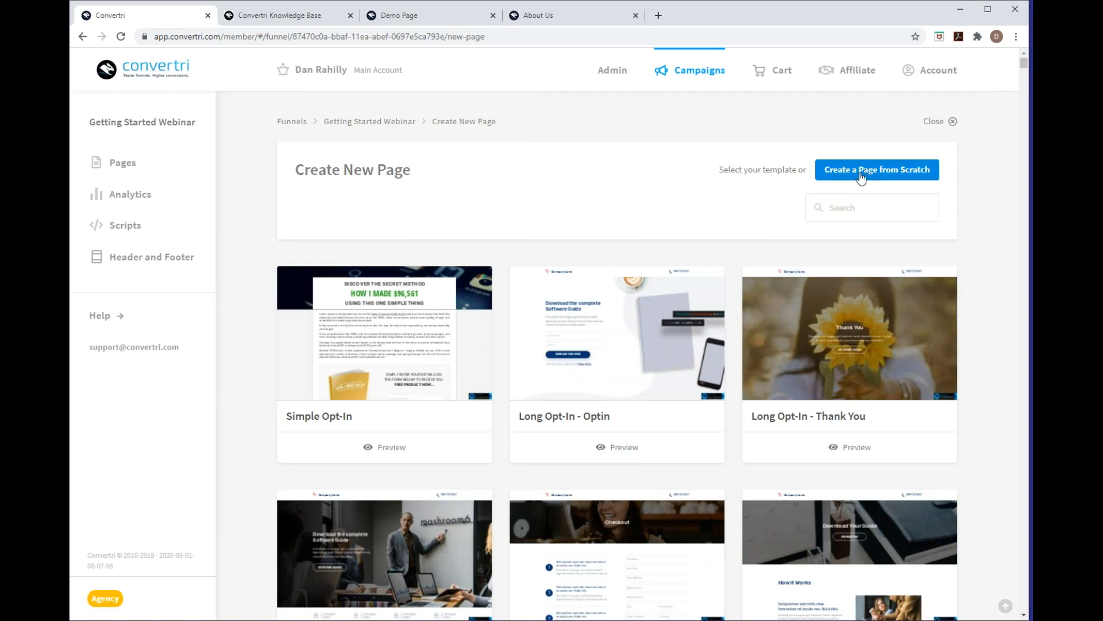
- Create a page from scratch named "Opt In" and open it in the page editor
{"action": "left_click", "coordinate": [860, 178]}
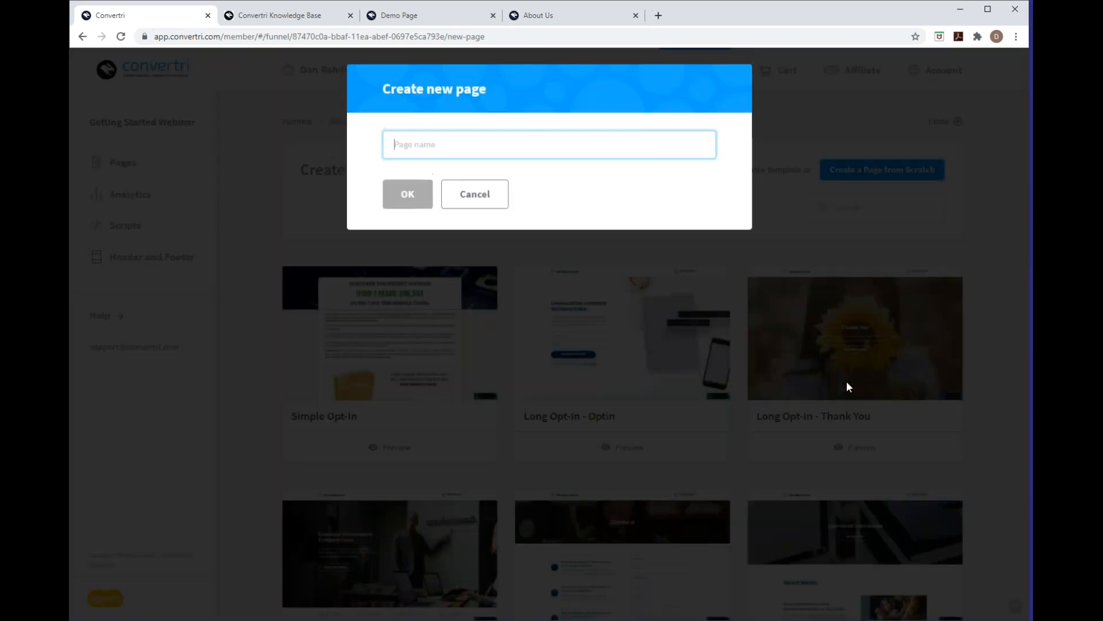
{"action": "type", "text": "Opt In"}
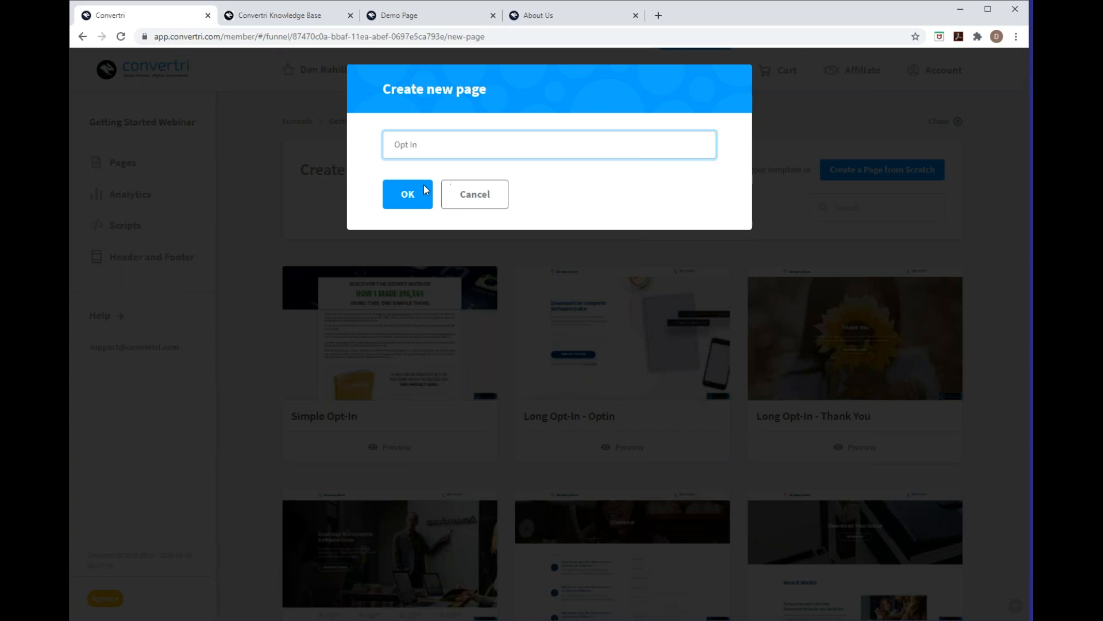
{"action": "left_click", "coordinate": [423, 186]}
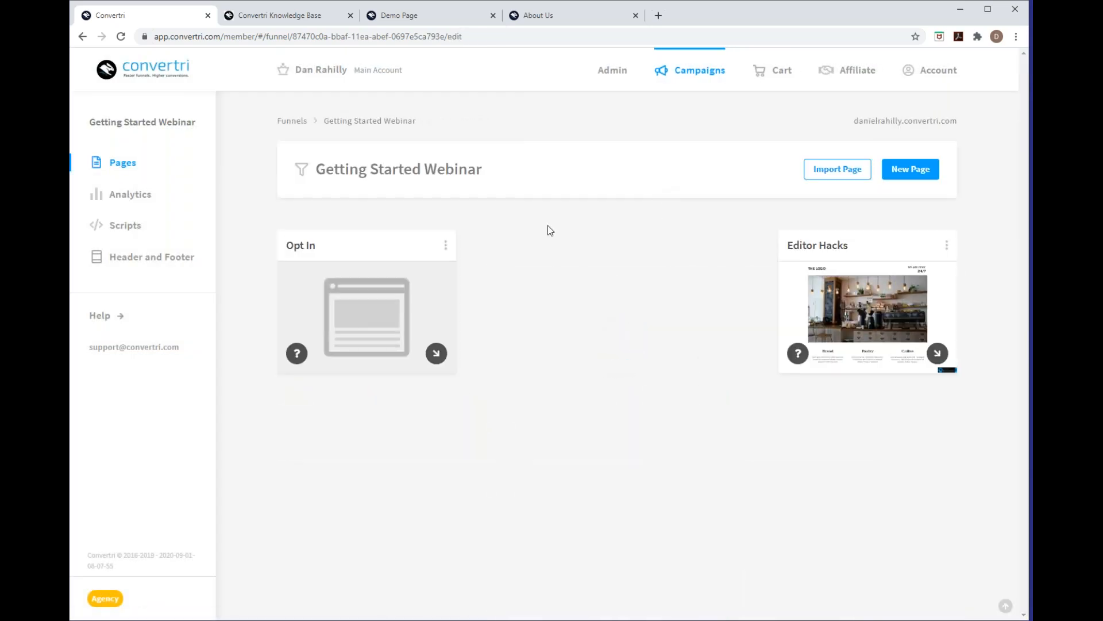
{"action": "left_click", "coordinate": [391, 313]}
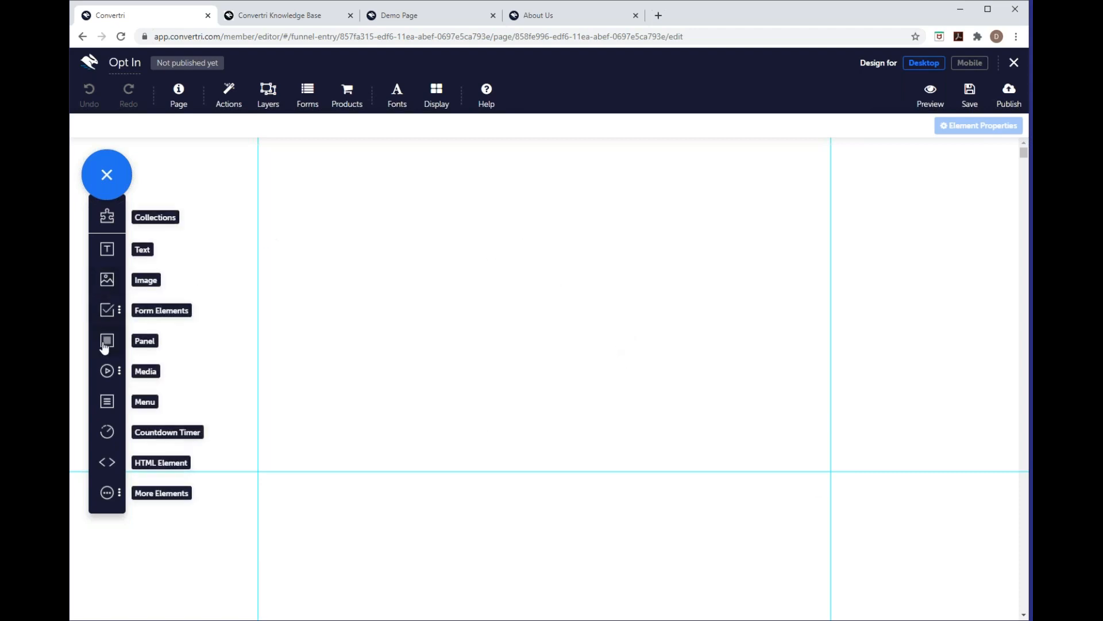
- Search Pixabay for "dj" images from the media gallery and close the gallery without choosing one
{"action": "left_click", "coordinate": [107, 281]}
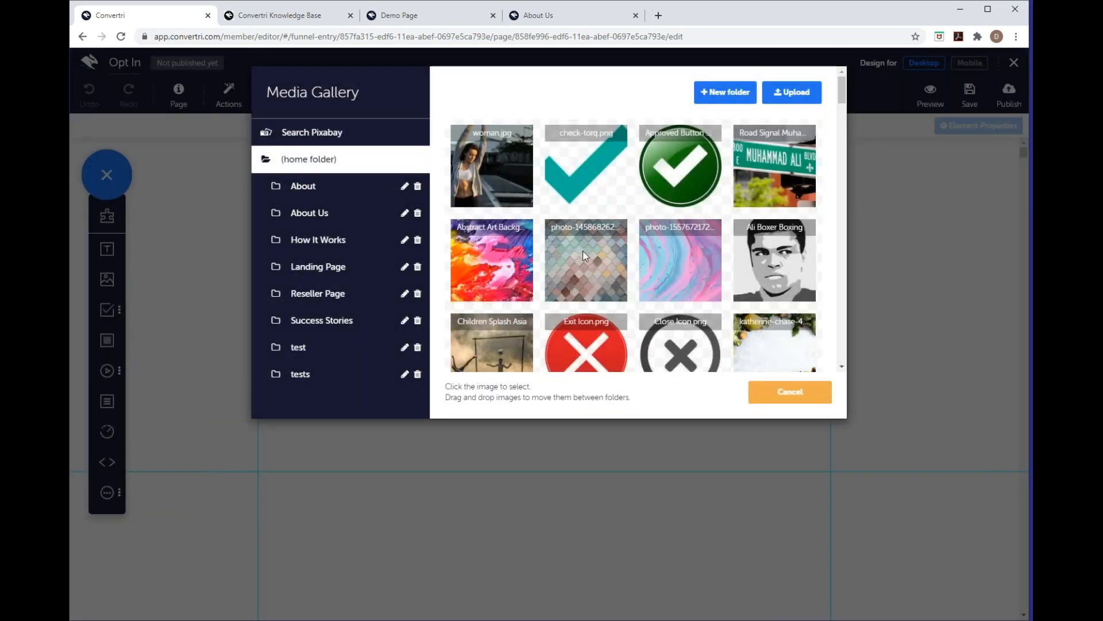
{"action": "left_click", "coordinate": [337, 141]}
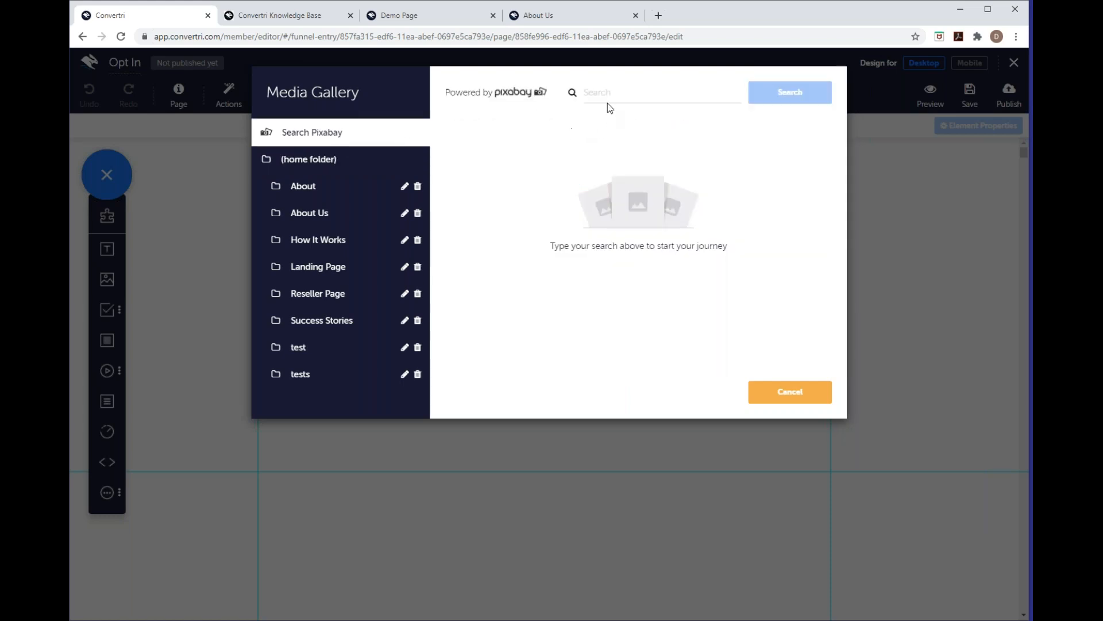
{"action": "left_click", "coordinate": [640, 94]}
{"action": "type", "text": "dj"}
{"action": "key", "text": "Return"}
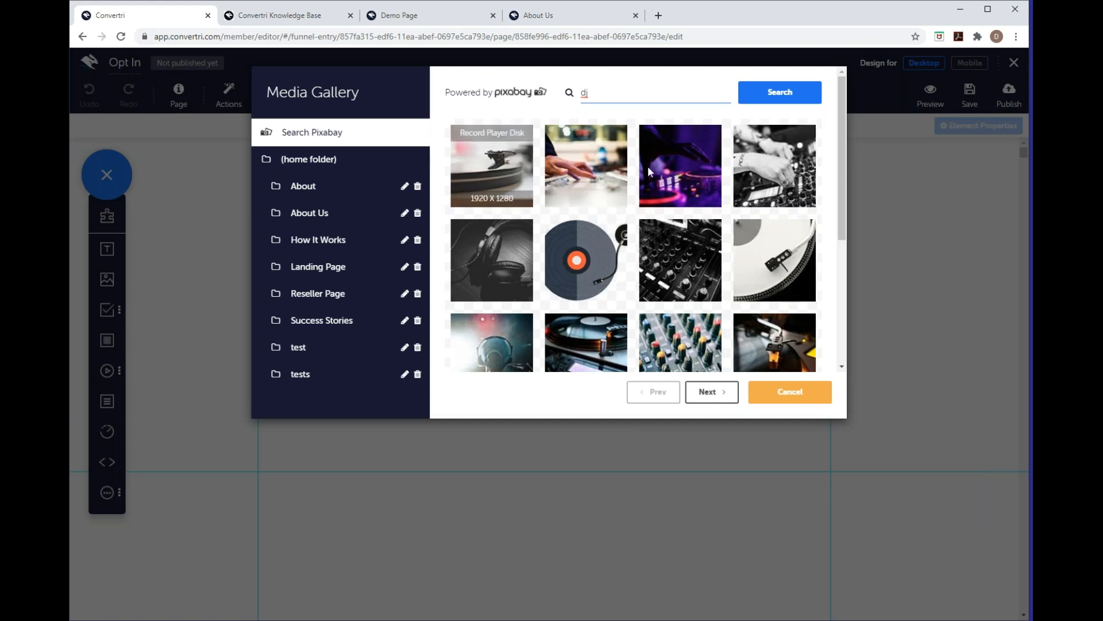
{"action": "left_click_drag", "start_coordinate": [843, 227], "coordinate": [839, 185]}
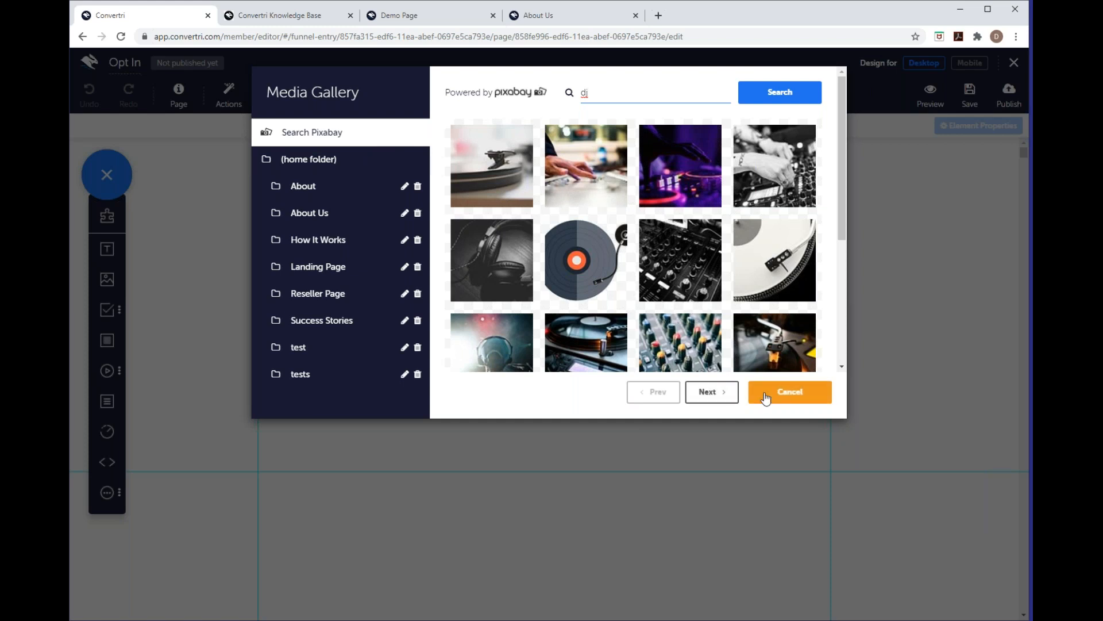
{"action": "left_click", "coordinate": [790, 392]}
- Delete woman.jpg from the home folder of the media gallery
{"action": "left_click", "coordinate": [108, 281]}
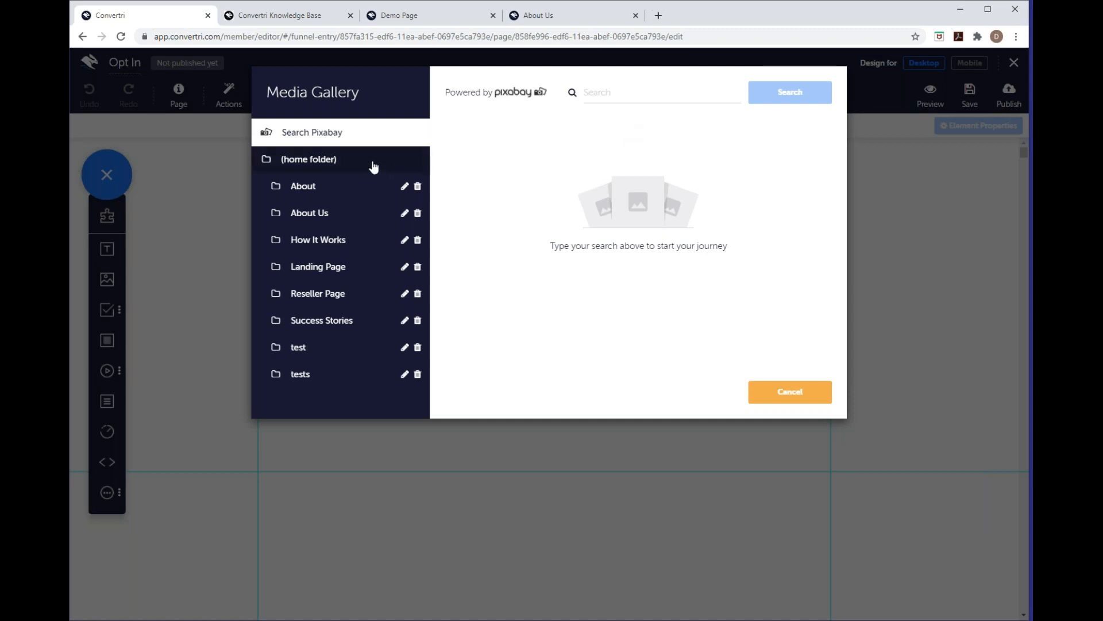
{"action": "left_click", "coordinate": [374, 166]}
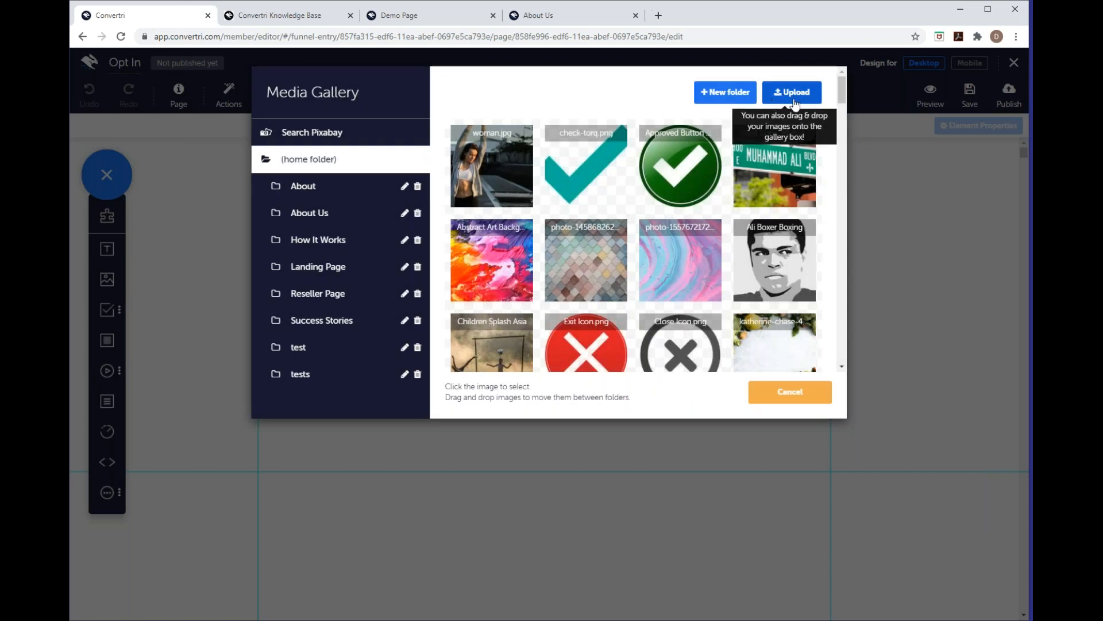
{"action": "left_click", "coordinate": [506, 169]}
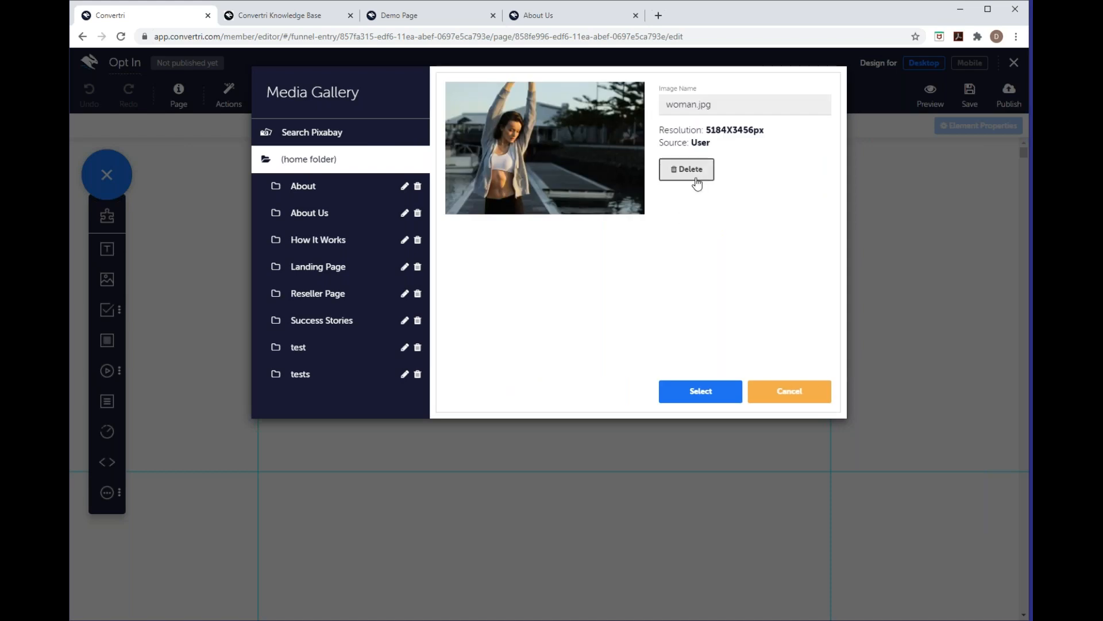
{"action": "left_click", "coordinate": [687, 168]}
{"action": "left_click", "coordinate": [658, 165]}
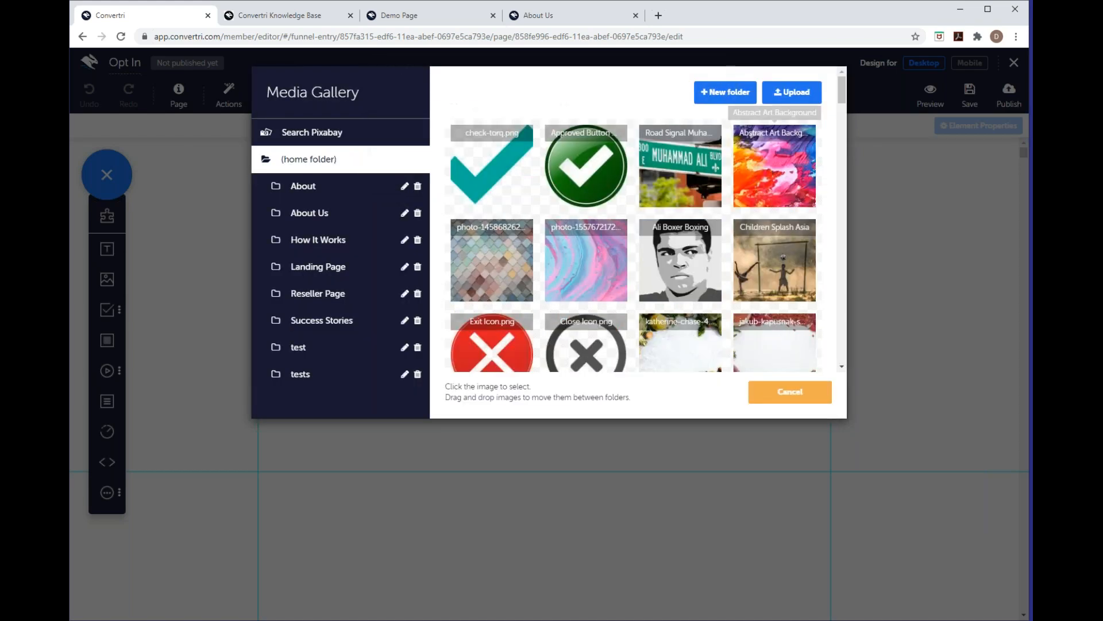
- Upload woman.jpg to the media gallery's home folder and insert it on the Opt In page
{"action": "left_click", "coordinate": [797, 102]}
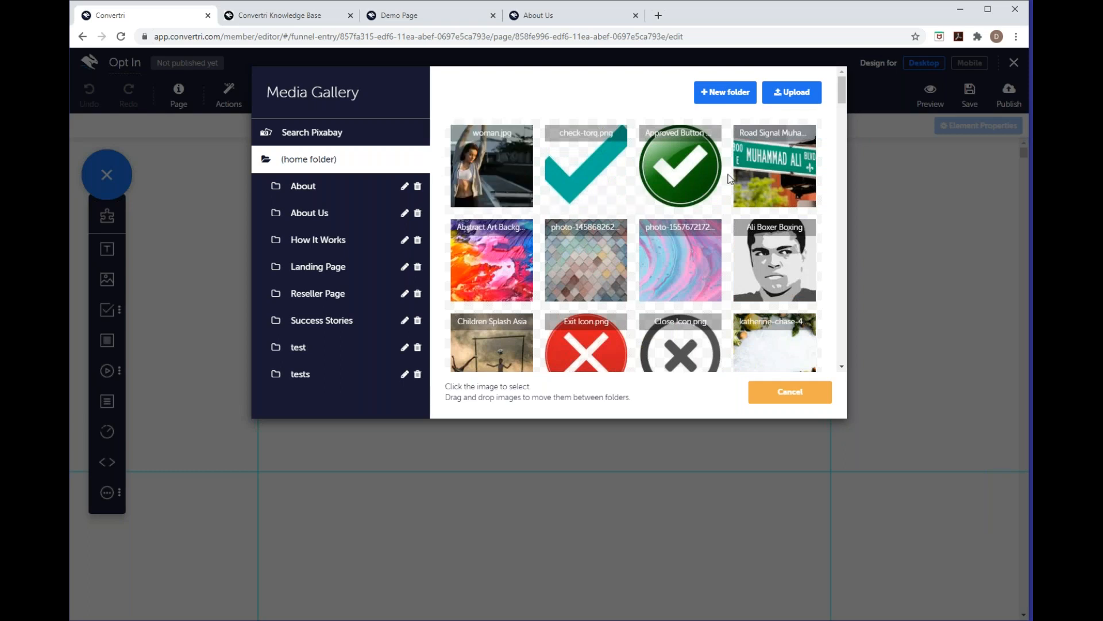
{"action": "left_click", "coordinate": [475, 183]}
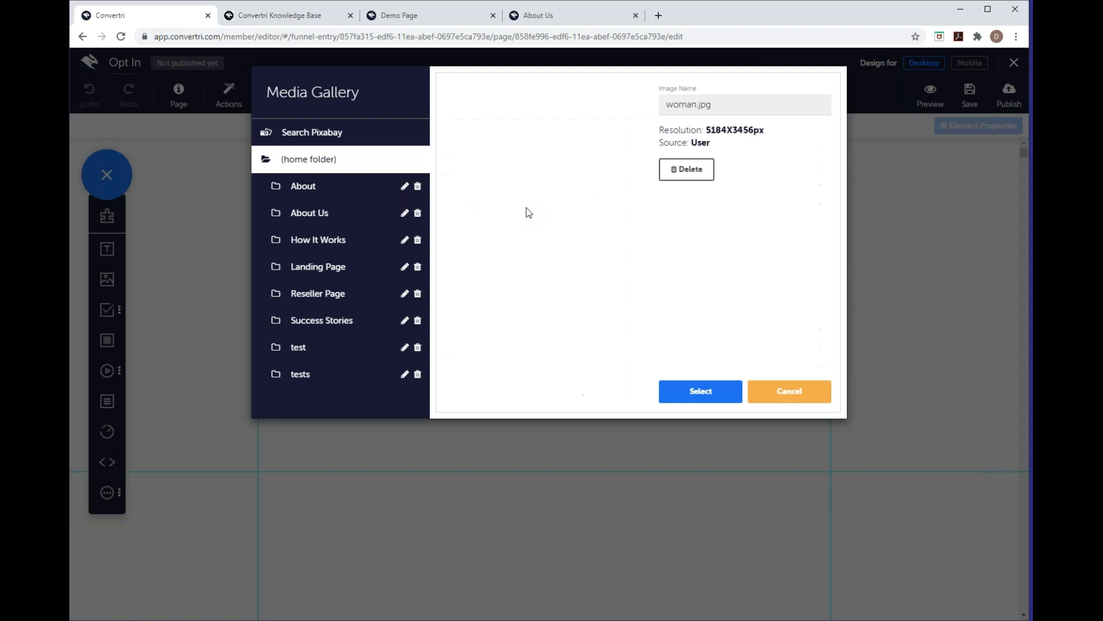
{"action": "left_click", "coordinate": [705, 393]}
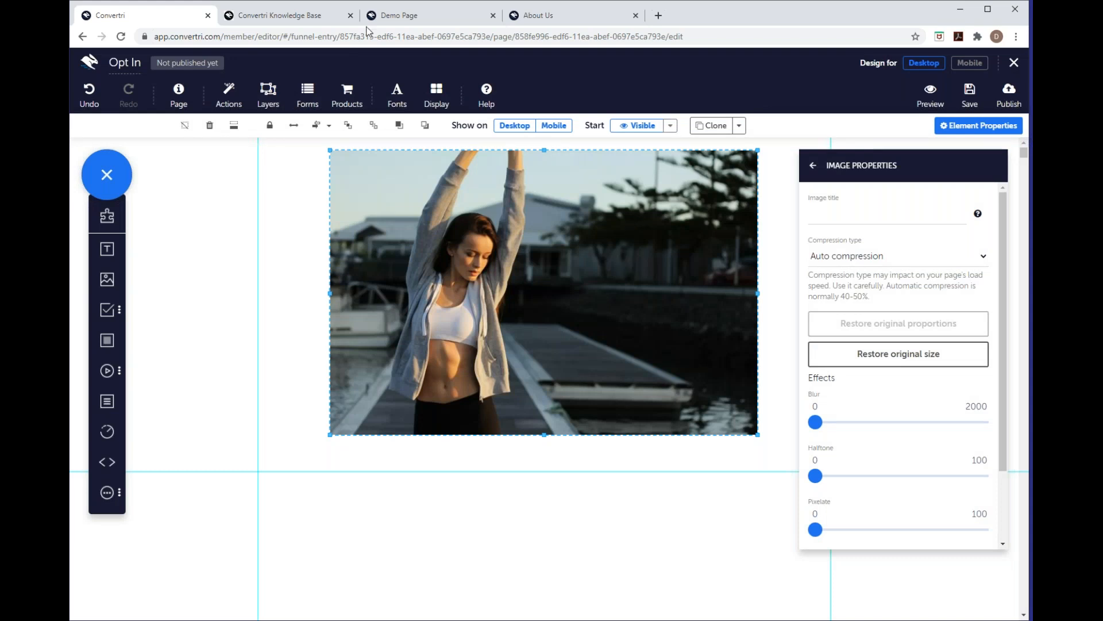
- Make the woman image full width like on the Demo Page, aligning its upper edge with the page top and extending its lower edge downward
{"action": "left_click", "coordinate": [402, 17]}
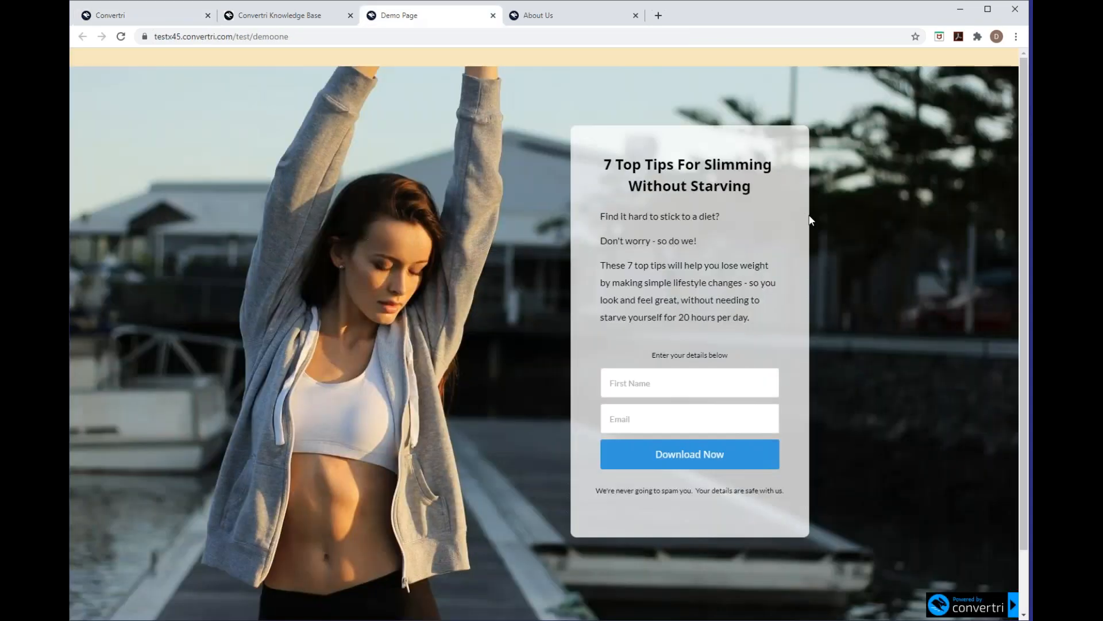
{"action": "left_click", "coordinate": [126, 23]}
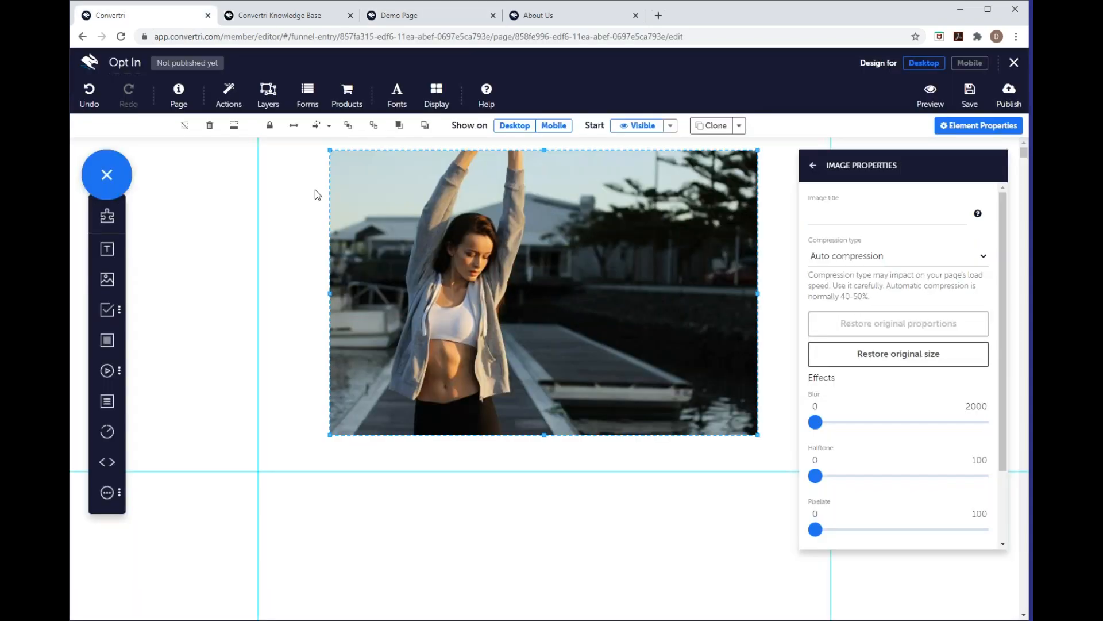
{"action": "left_click", "coordinate": [294, 132]}
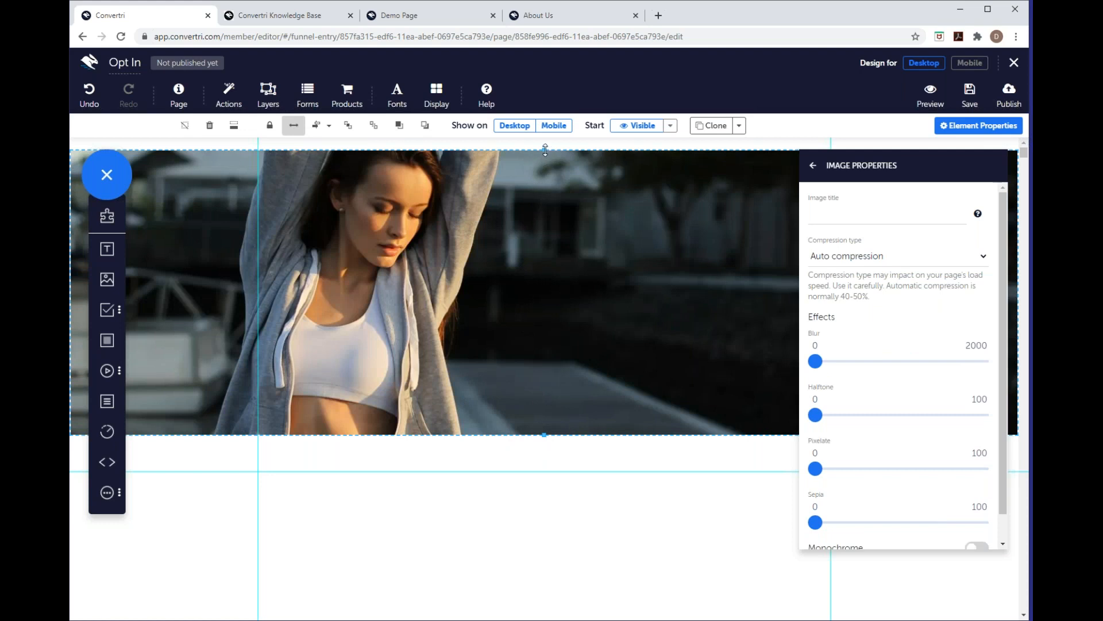
{"action": "left_click_drag", "start_coordinate": [545, 149], "coordinate": [545, 138]}
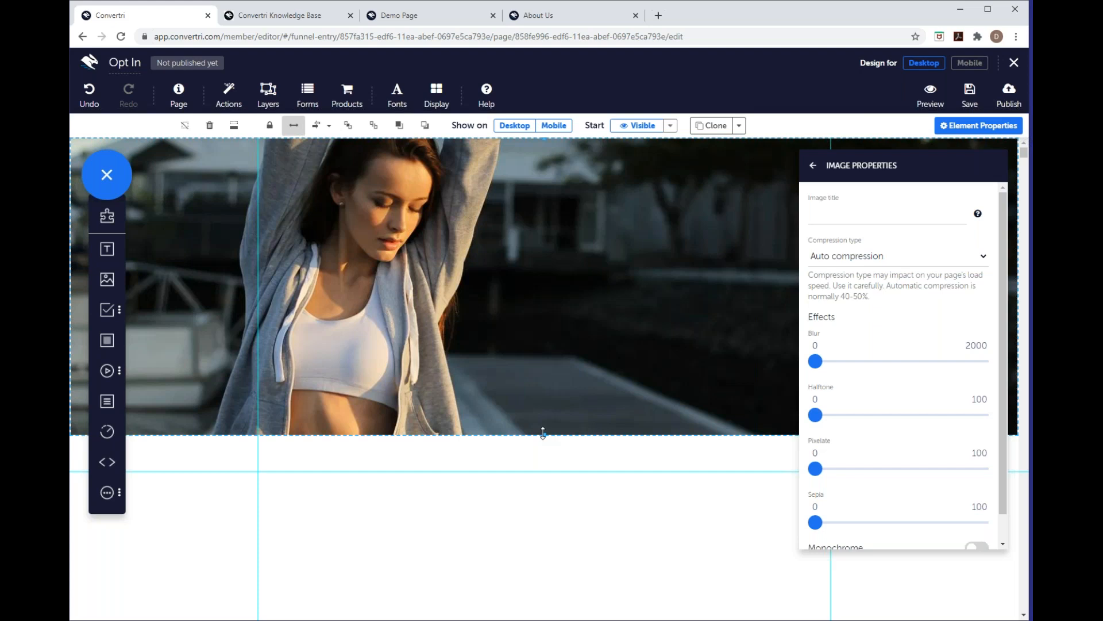
{"action": "left_click_drag", "start_coordinate": [543, 438], "coordinate": [548, 549]}
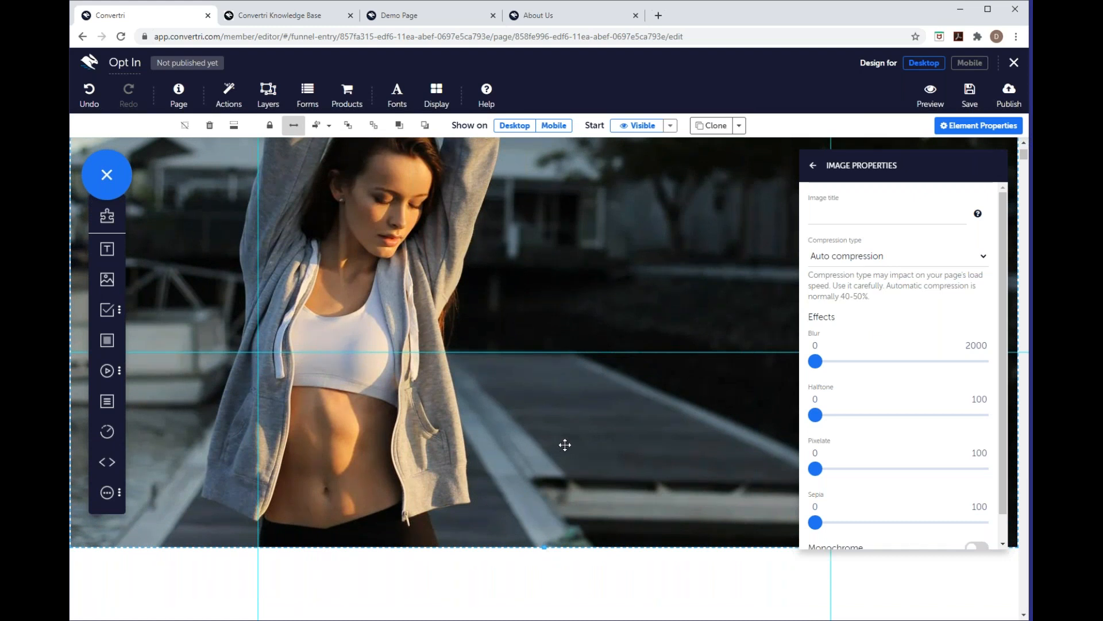
- Add a panel at the page's upper edge, shrink it to a thin strip and make it full width
{"action": "scroll", "coordinate": [563, 442], "scroll_direction": "up", "scroll_amount": 2}
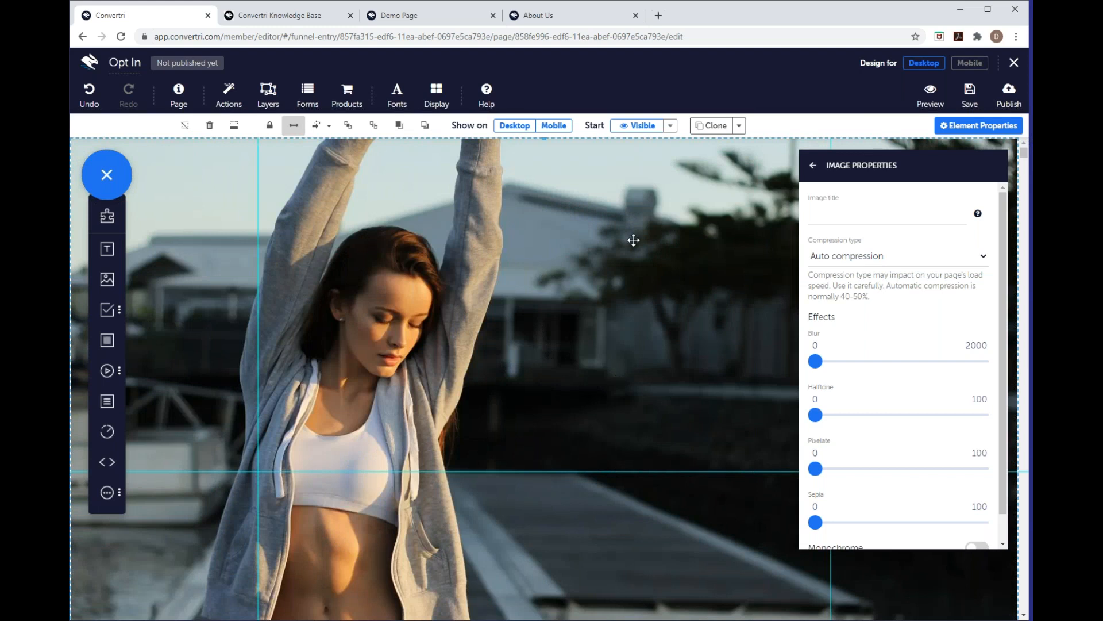
{"action": "left_click", "coordinate": [107, 341]}
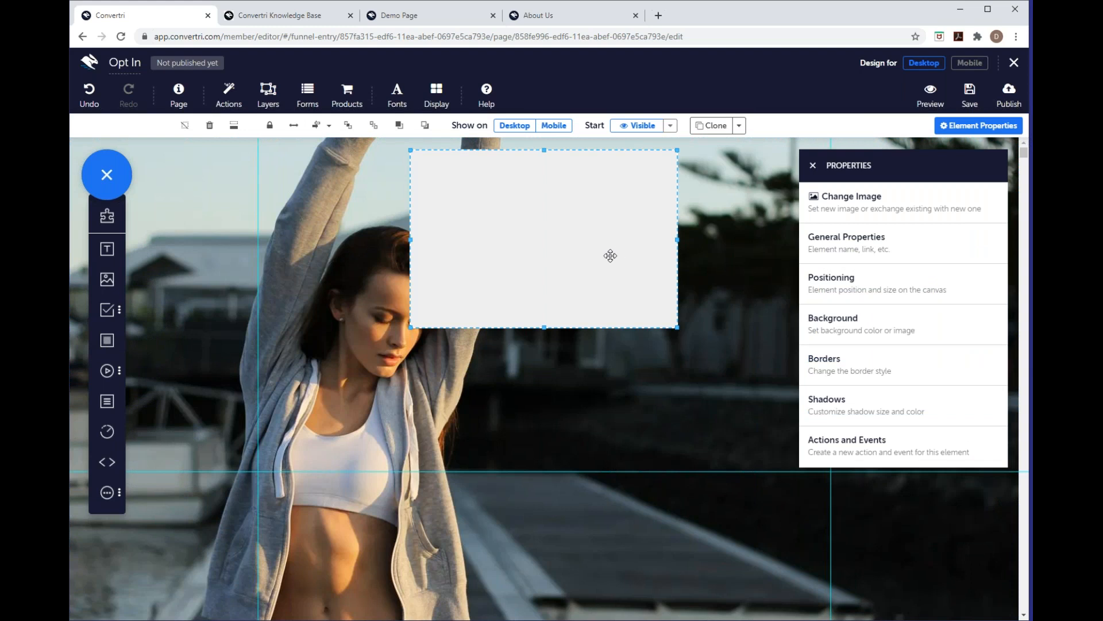
{"action": "left_click_drag", "start_coordinate": [610, 254], "coordinate": [611, 241]}
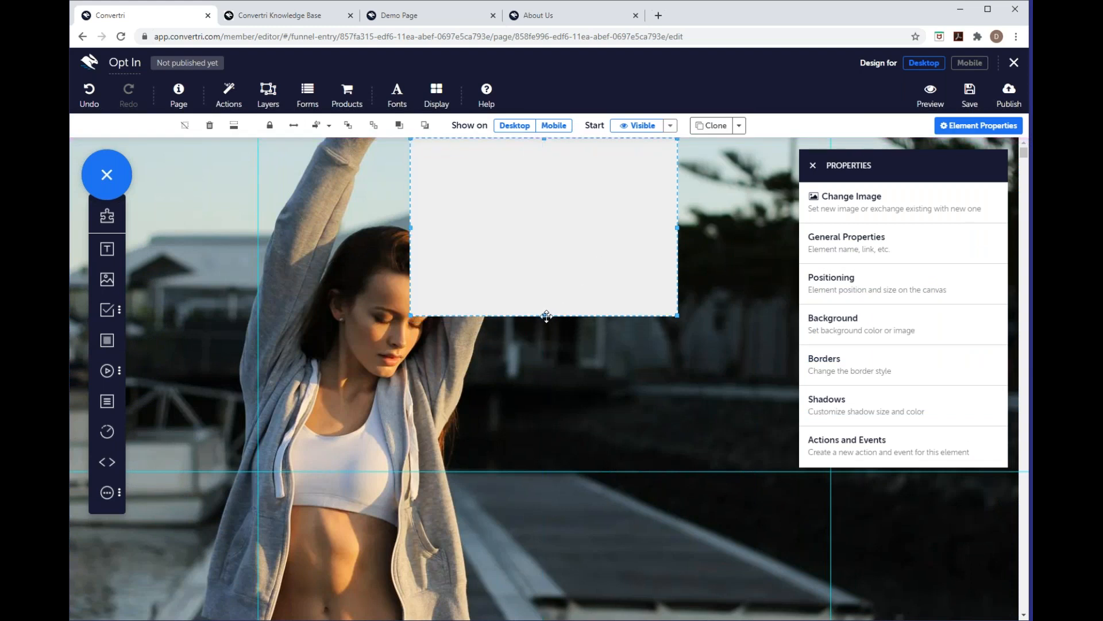
{"action": "left_click_drag", "start_coordinate": [546, 315], "coordinate": [545, 170]}
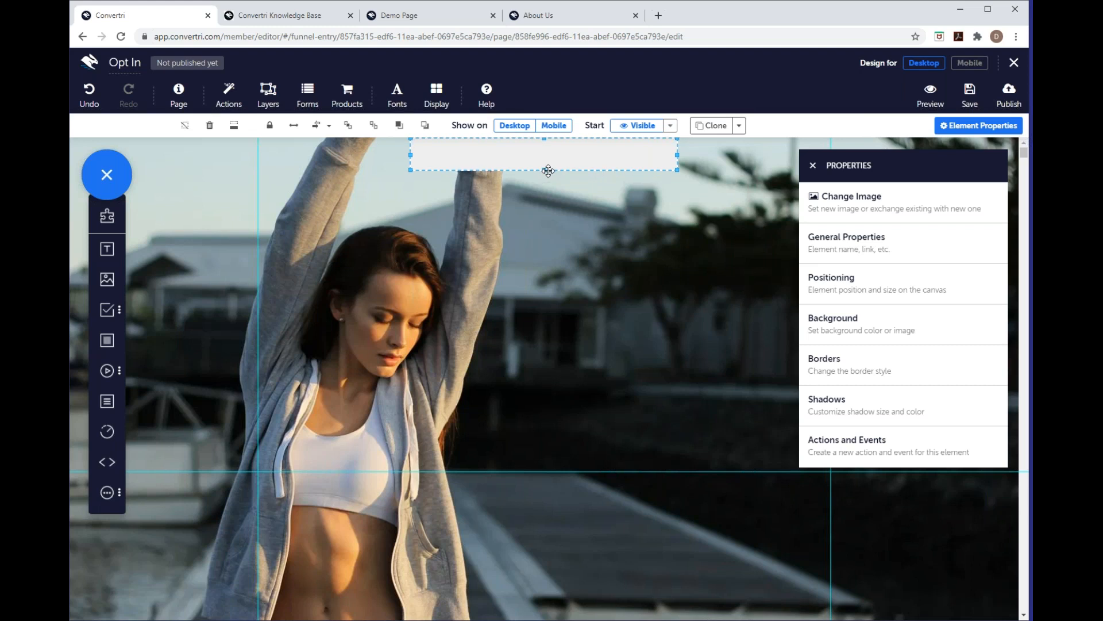
{"action": "left_click", "coordinate": [295, 128]}
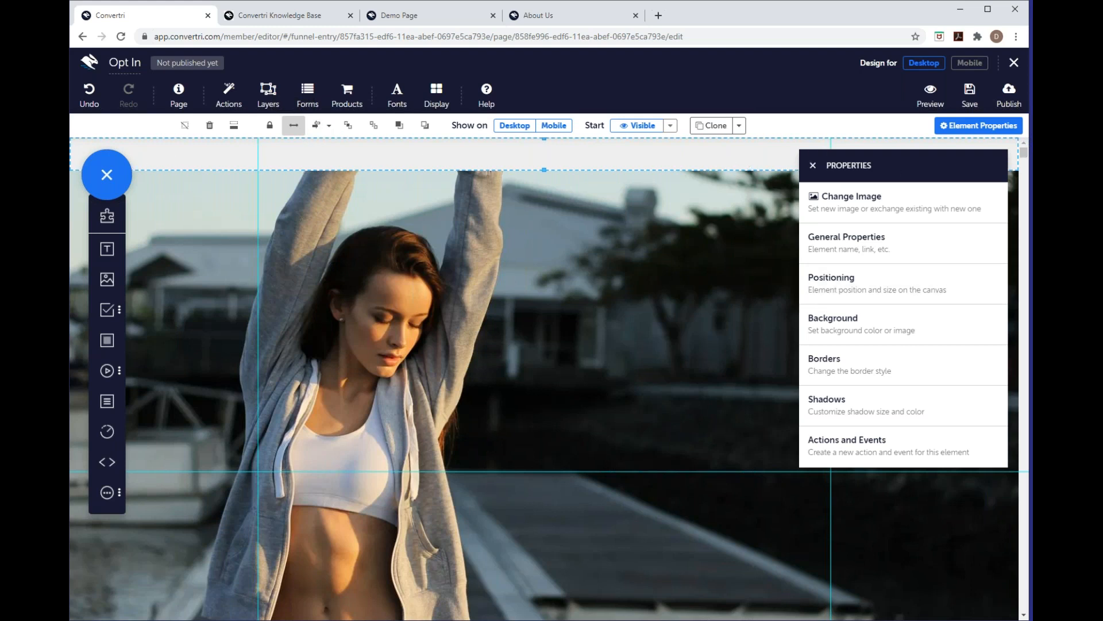
- Set the header strip's background fill to a solid pale cream, rgb(252, 241, 218)
{"action": "left_click", "coordinate": [851, 332]}
{"action": "left_click", "coordinate": [819, 244]}
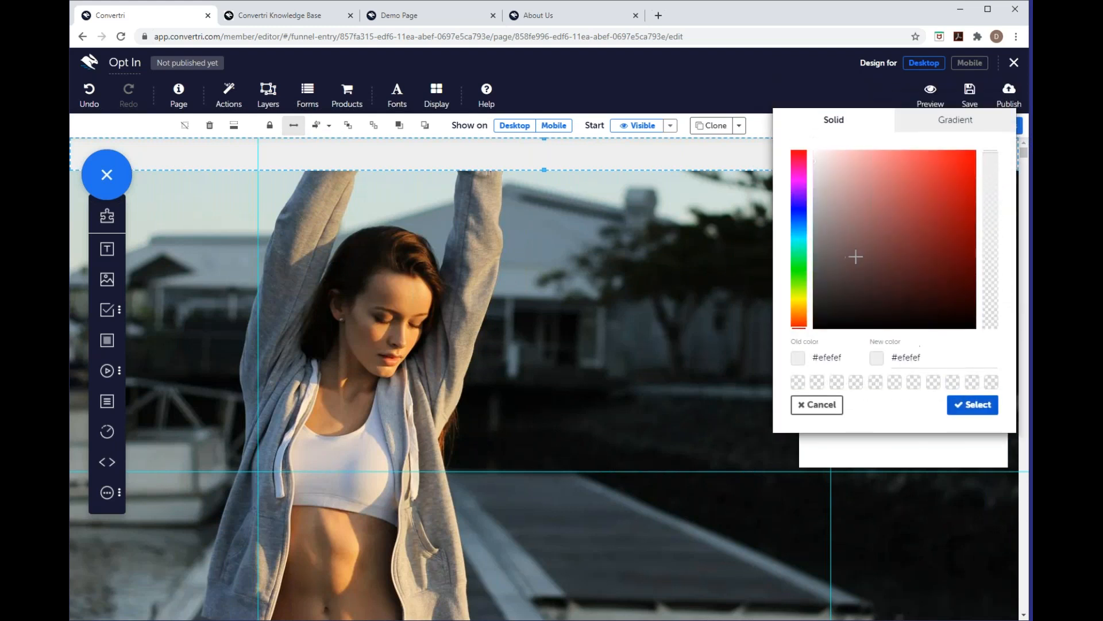
{"action": "left_click_drag", "start_coordinate": [826, 203], "coordinate": [809, 220]}
{"action": "left_click_drag", "start_coordinate": [877, 207], "coordinate": [814, 205]}
{"action": "left_click_drag", "start_coordinate": [796, 310], "coordinate": [798, 297]}
{"action": "left_click_drag", "start_coordinate": [833, 211], "coordinate": [835, 154]}
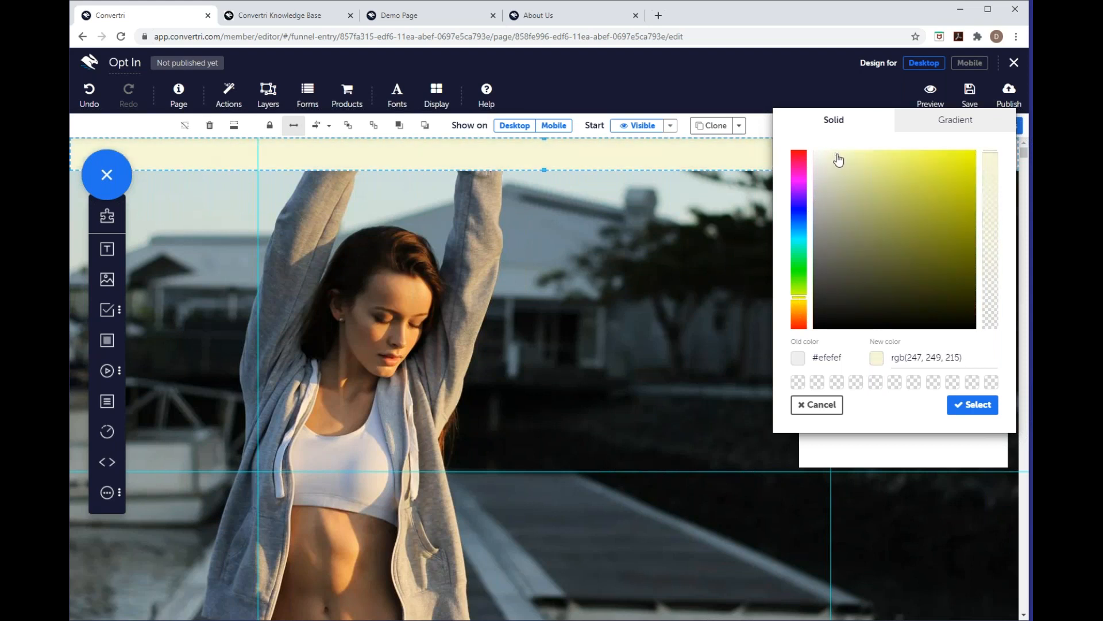
{"action": "left_click_drag", "start_coordinate": [804, 300], "coordinate": [799, 309]}
{"action": "left_click_drag", "start_coordinate": [840, 162], "coordinate": [837, 158]}
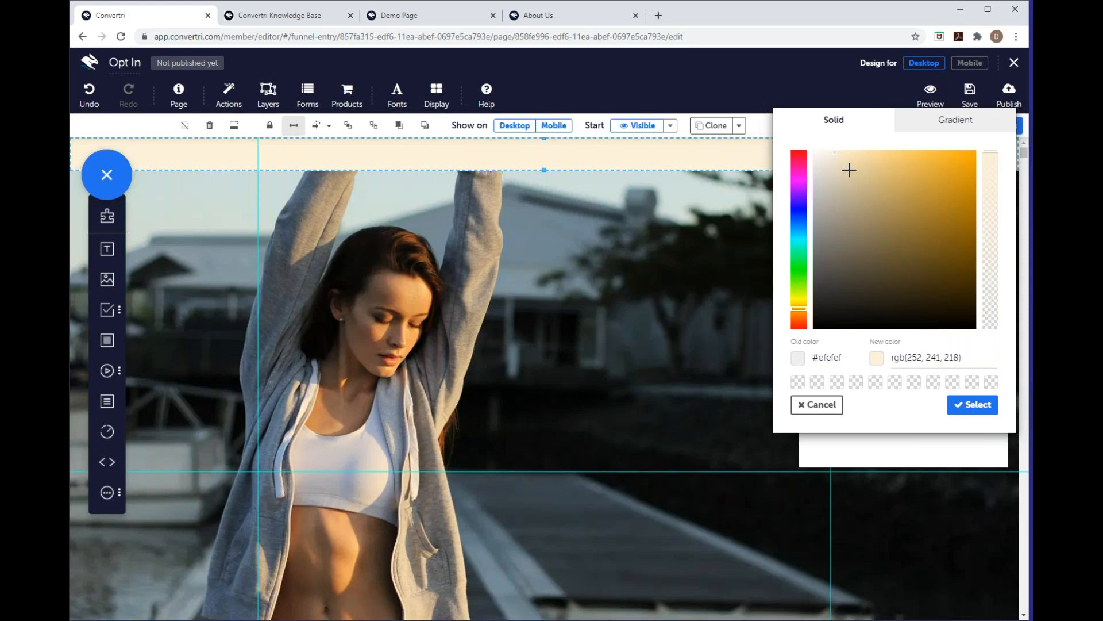
{"action": "left_click", "coordinate": [987, 410]}
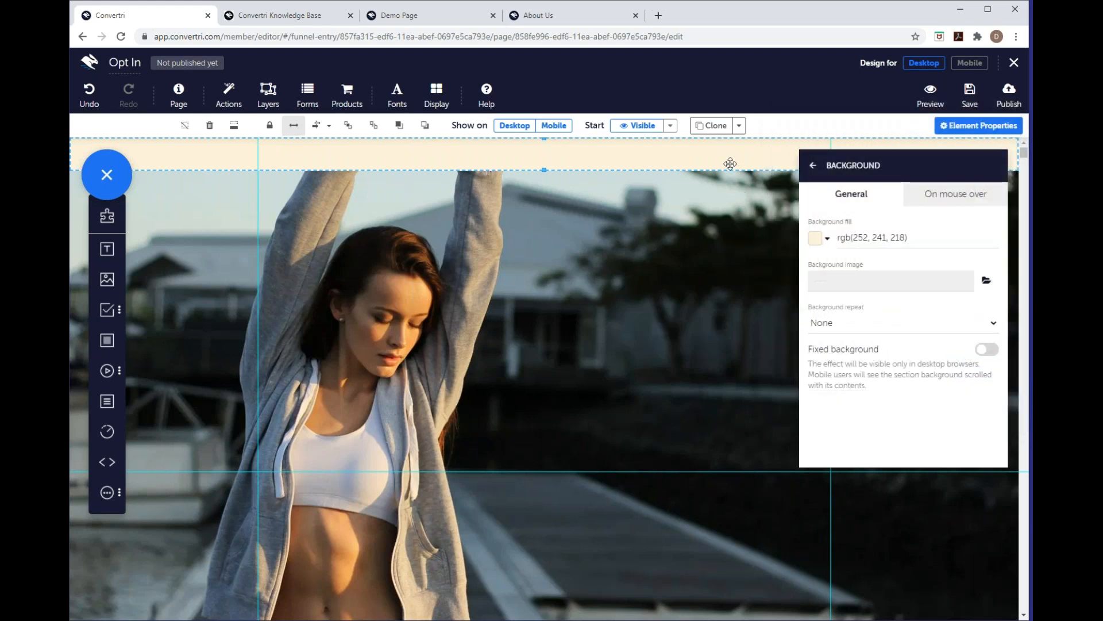
- Clone the cream header strip, place the copy directly beneath the woman image and make it roughly twice as tall
{"action": "left_click", "coordinate": [715, 132]}
{"action": "left_click_drag", "start_coordinate": [671, 160], "coordinate": [662, 371]}
{"action": "scroll", "coordinate": [625, 286], "scroll_direction": "down", "scroll_amount": 3}
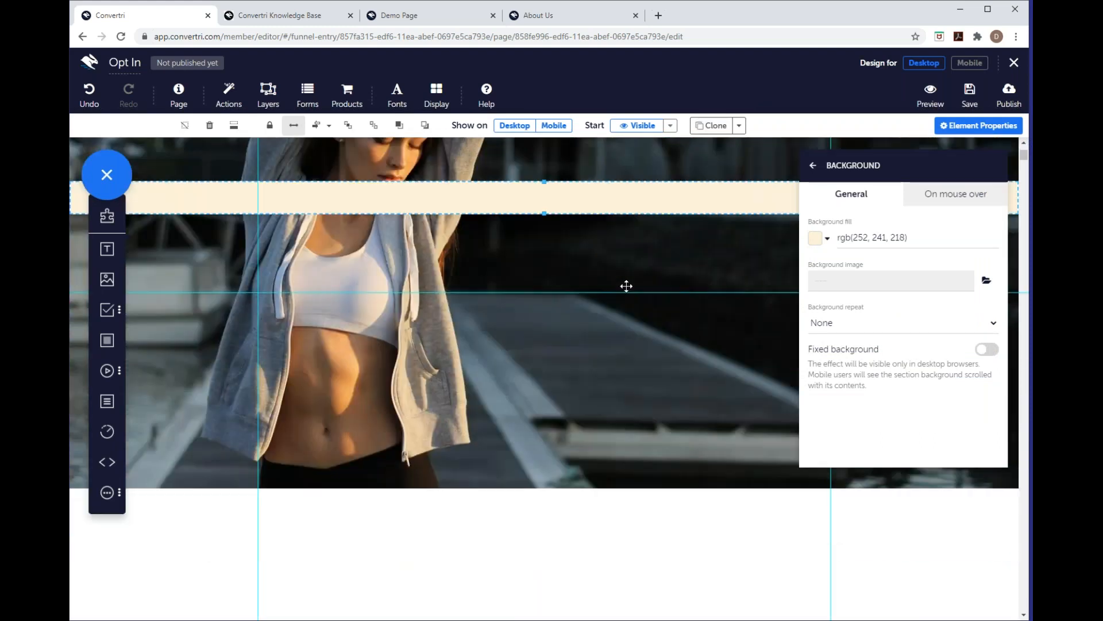
{"action": "left_click_drag", "start_coordinate": [621, 202], "coordinate": [633, 505]}
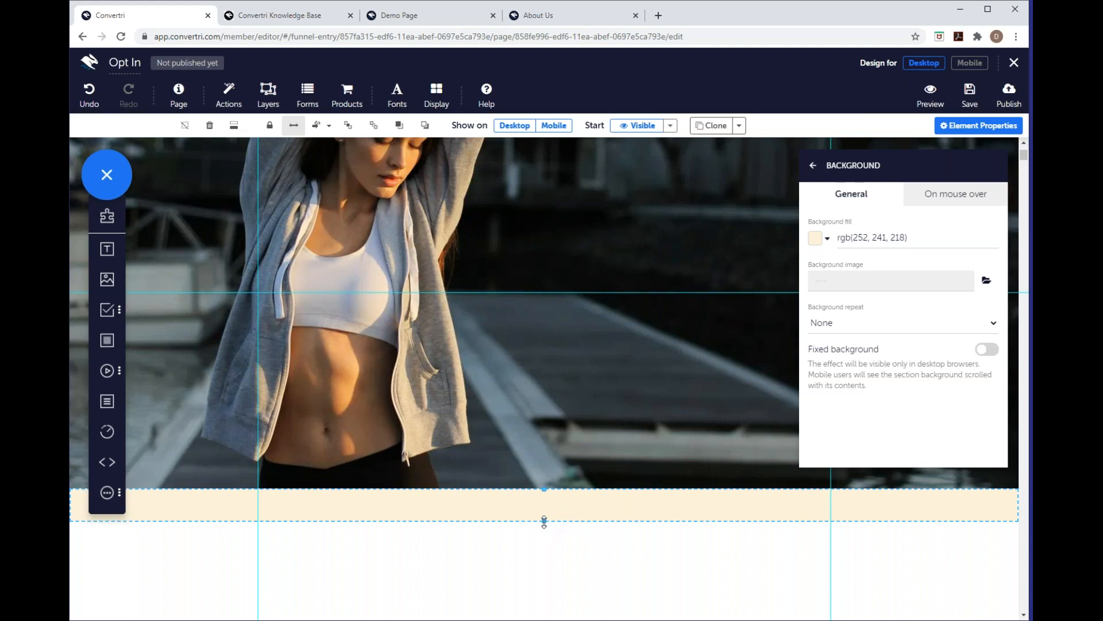
{"action": "left_click_drag", "start_coordinate": [544, 521], "coordinate": [551, 551]}
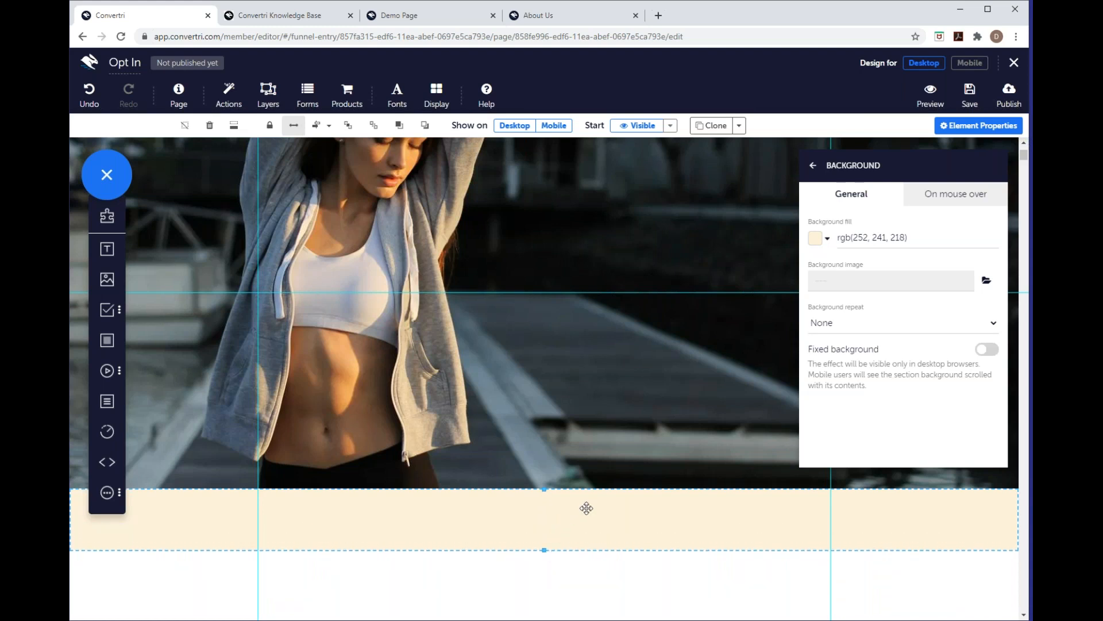
- Add a panel over the image beside the woman and stretch it into a tall opt-in box like the Demo Page's
{"action": "scroll", "coordinate": [662, 358], "scroll_direction": "up", "scroll_amount": 1}
{"action": "scroll", "coordinate": [662, 355], "scroll_direction": "up", "scroll_amount": 2}
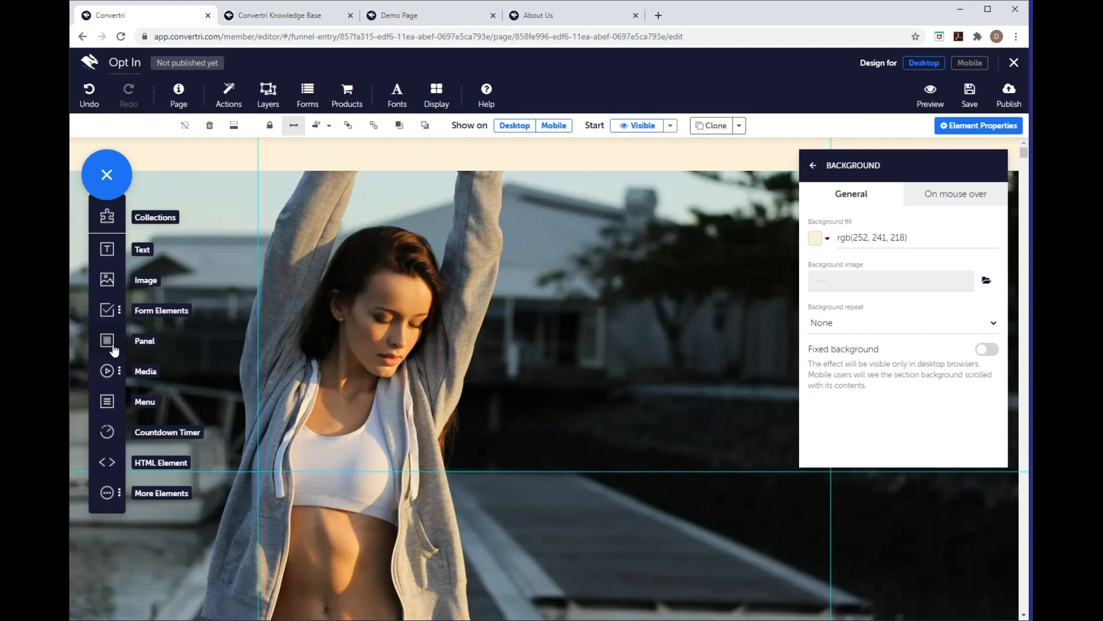
{"action": "left_click_drag", "start_coordinate": [107, 345], "coordinate": [644, 355]}
{"action": "left_click", "coordinate": [813, 165]}
{"action": "left_click_drag", "start_coordinate": [756, 369], "coordinate": [739, 369]}
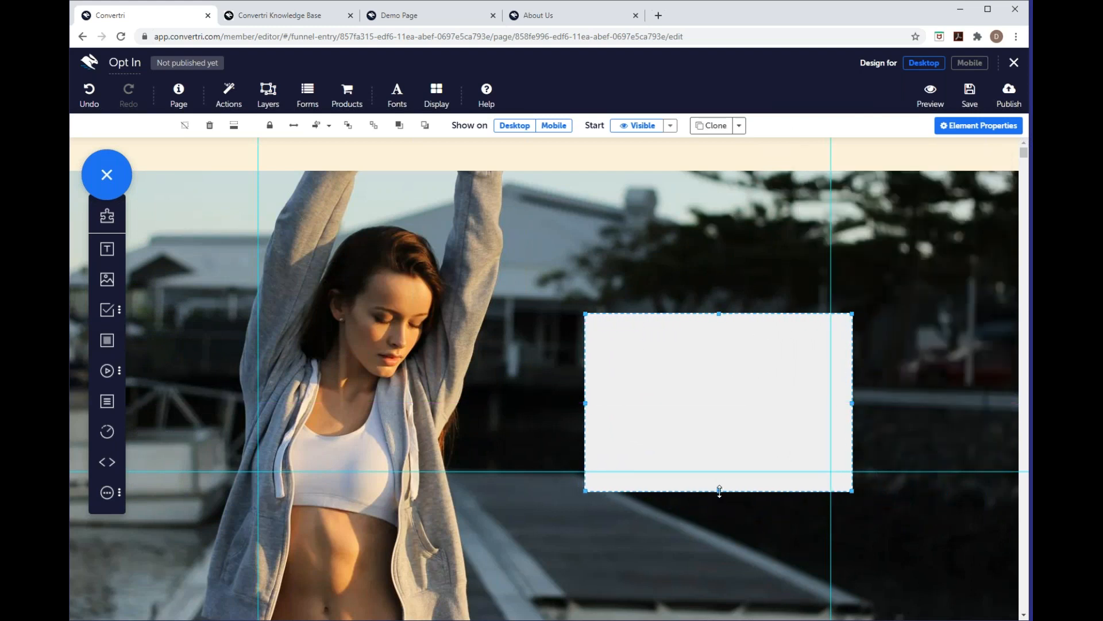
{"action": "left_click_drag", "start_coordinate": [719, 490], "coordinate": [719, 595]}
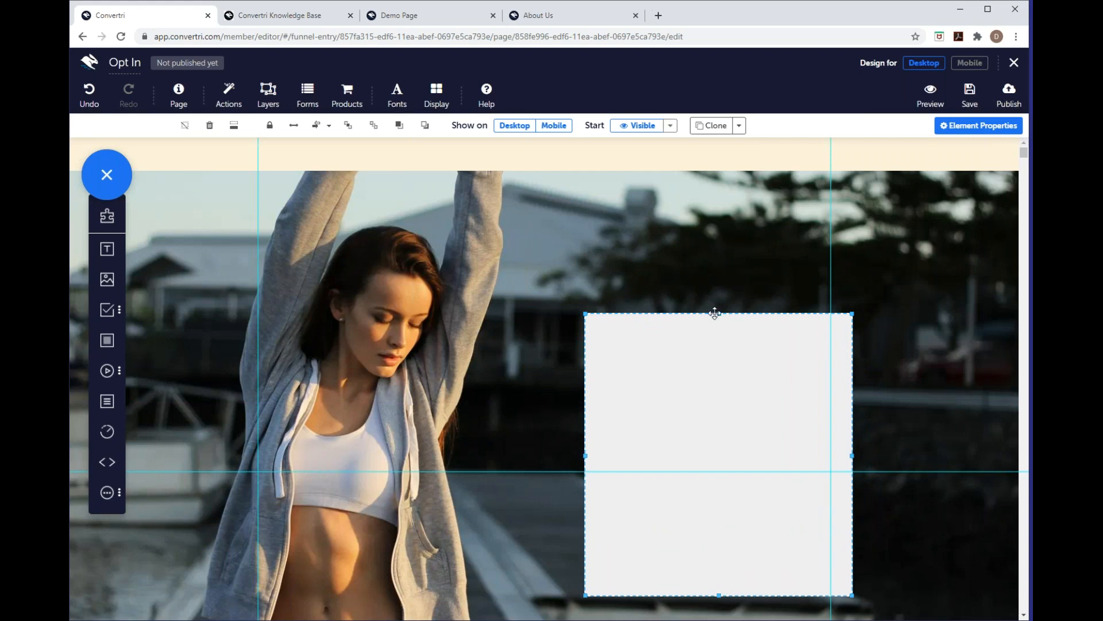
{"action": "left_click_drag", "start_coordinate": [720, 313], "coordinate": [724, 260]}
{"action": "left_click_drag", "start_coordinate": [719, 349], "coordinate": [713, 347]}
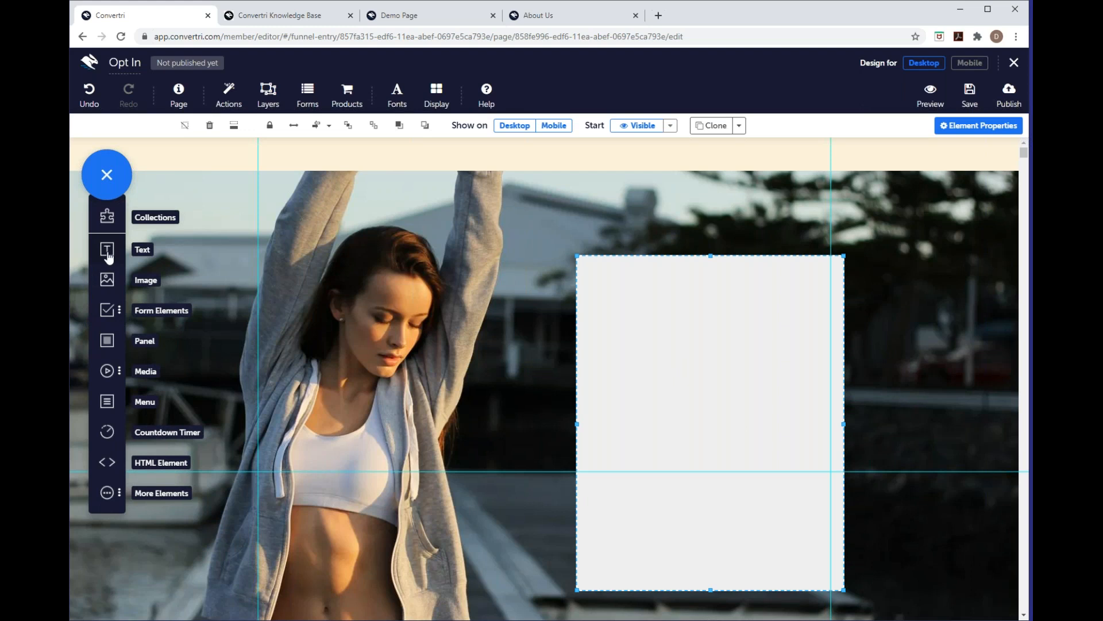
- Add a text element near the upper edge of the opt-in panel reading "7 Top Tips For Slimming Without Starving", matching the Demo Page headline
{"action": "left_click_drag", "start_coordinate": [108, 252], "coordinate": [684, 292]}
{"action": "left_click", "coordinate": [742, 298]}
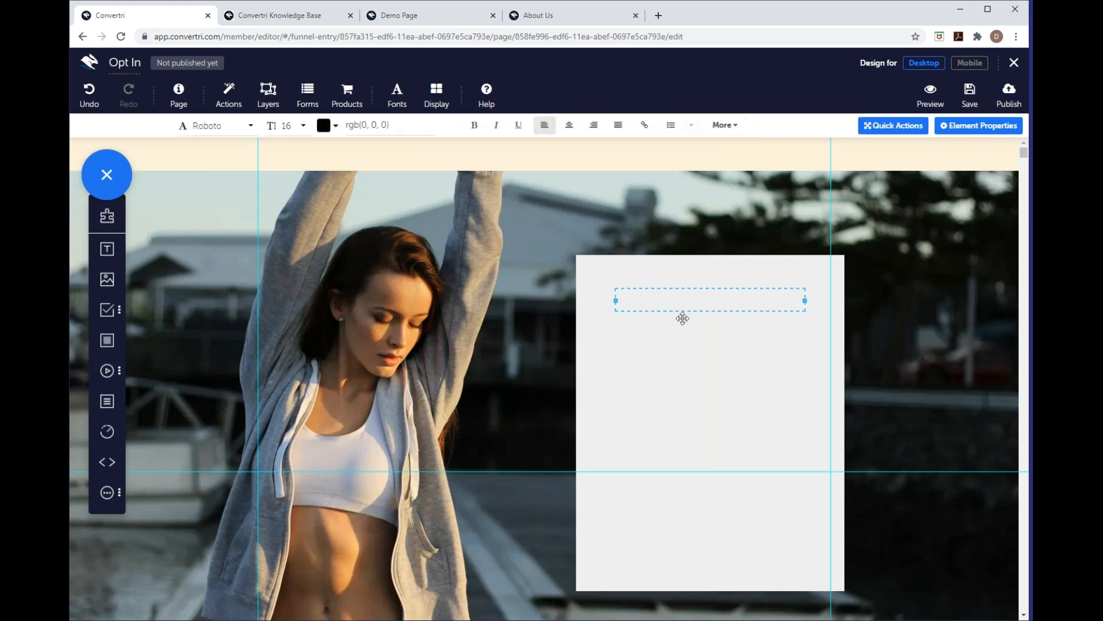
{"action": "left_click", "coordinate": [714, 303]}
{"action": "left_click", "coordinate": [446, 17]}
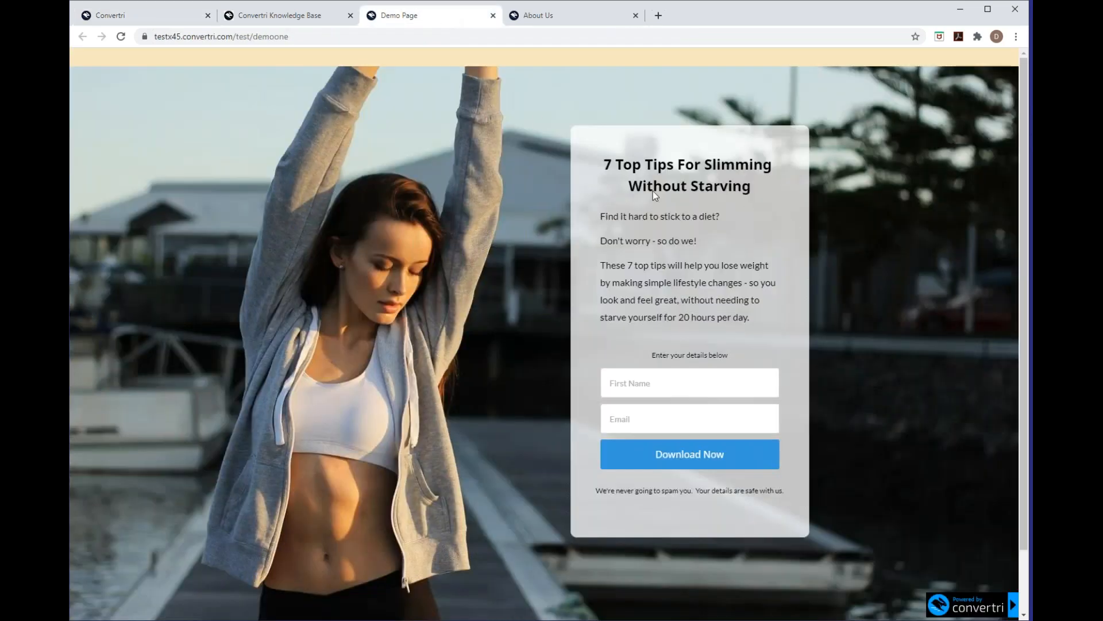
{"action": "left_click", "coordinate": [157, 15]}
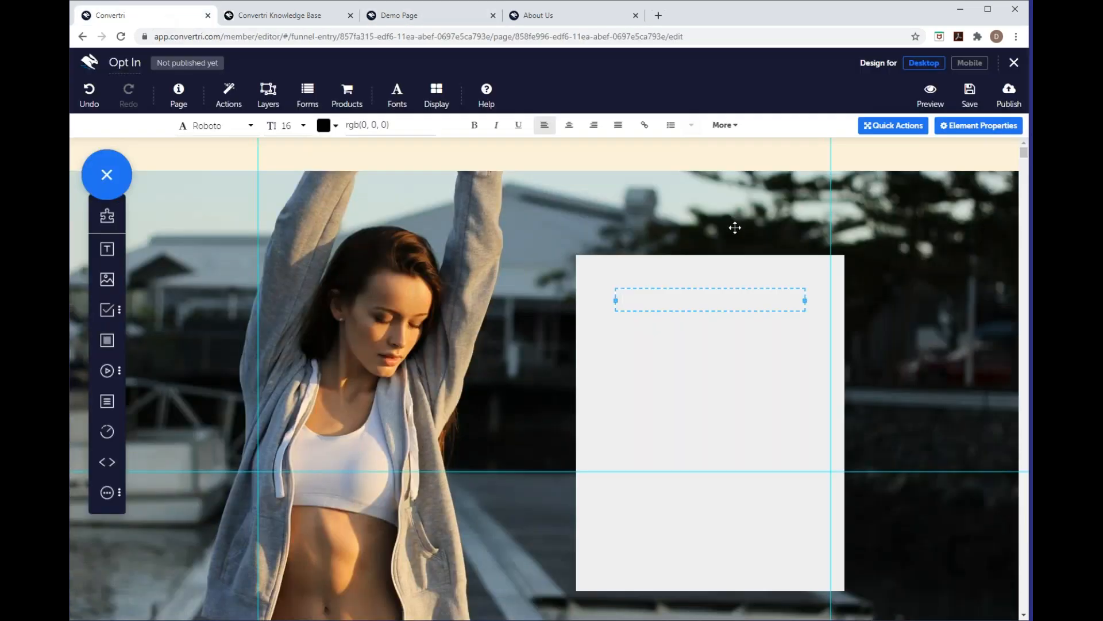
{"action": "type", "text": "7 Top Tips For Slimming Without Starving"}
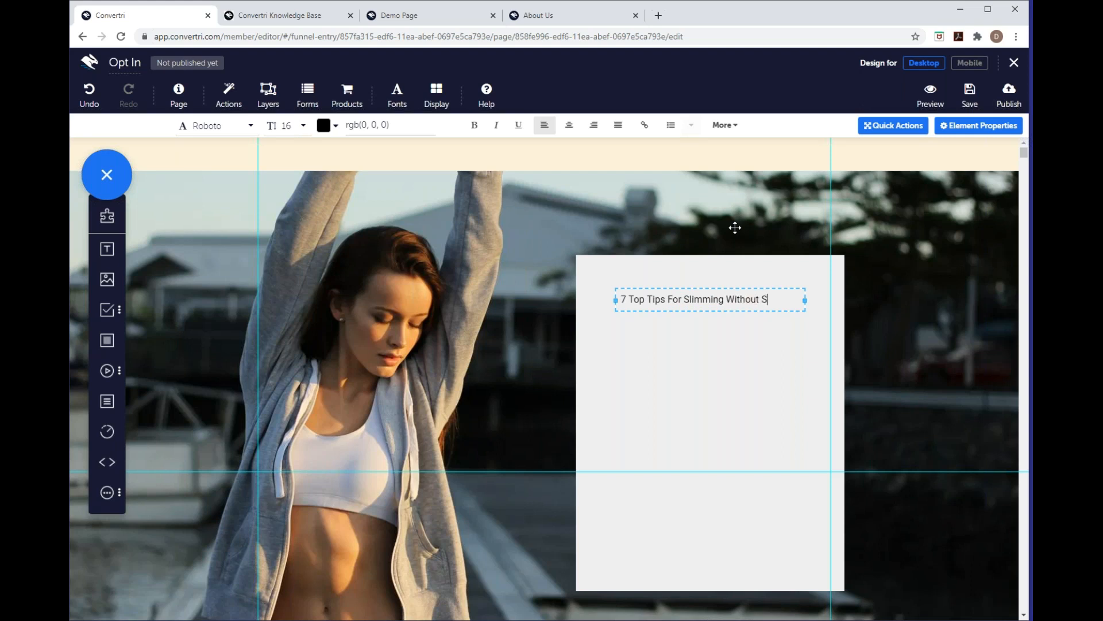
{"action": "left_click", "coordinate": [711, 337]}
- Add a second text element below the headline with the Demo Page's opening line "Find it hard to stick to a diet?"
{"action": "left_click_drag", "start_coordinate": [147, 257], "coordinate": [659, 344]}
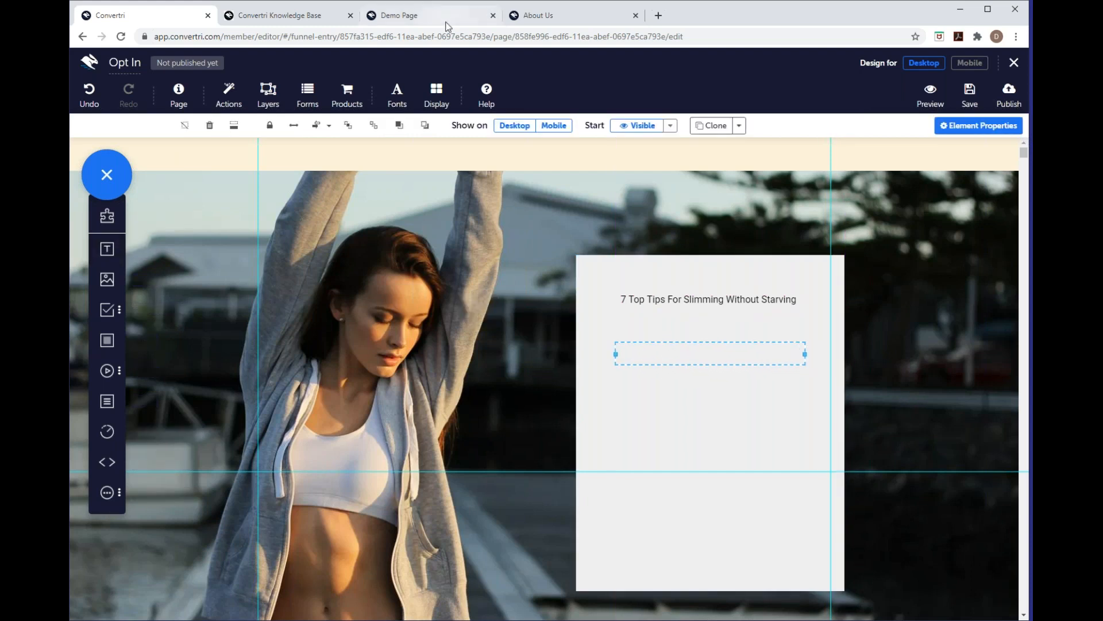
{"action": "left_click", "coordinate": [442, 18]}
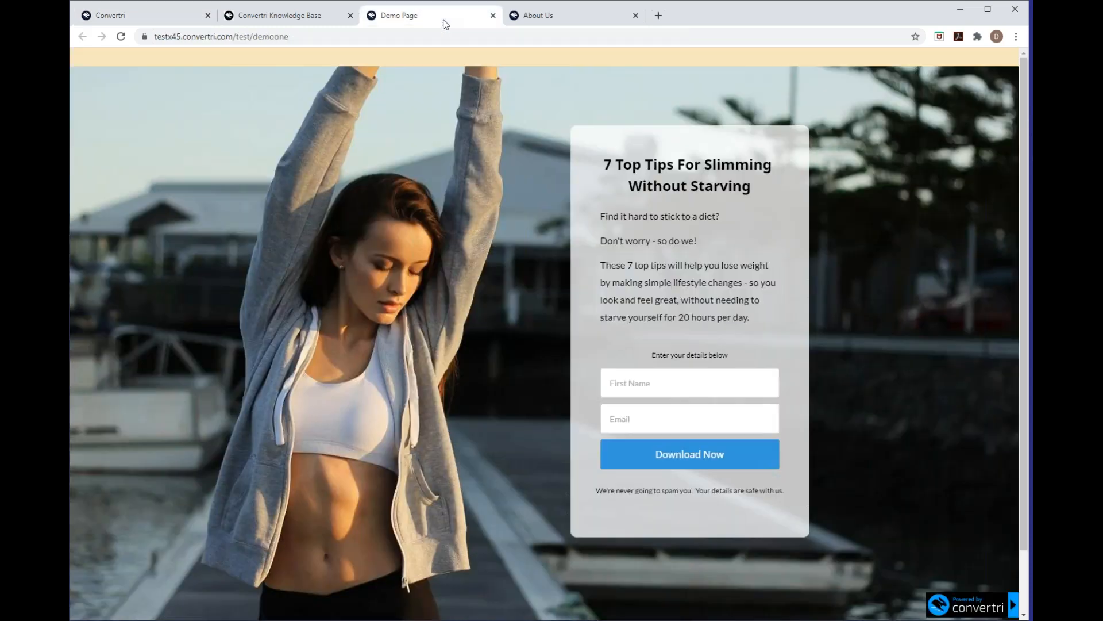
{"action": "left_click", "coordinate": [156, 15]}
{"action": "type", "text": "Fi"}
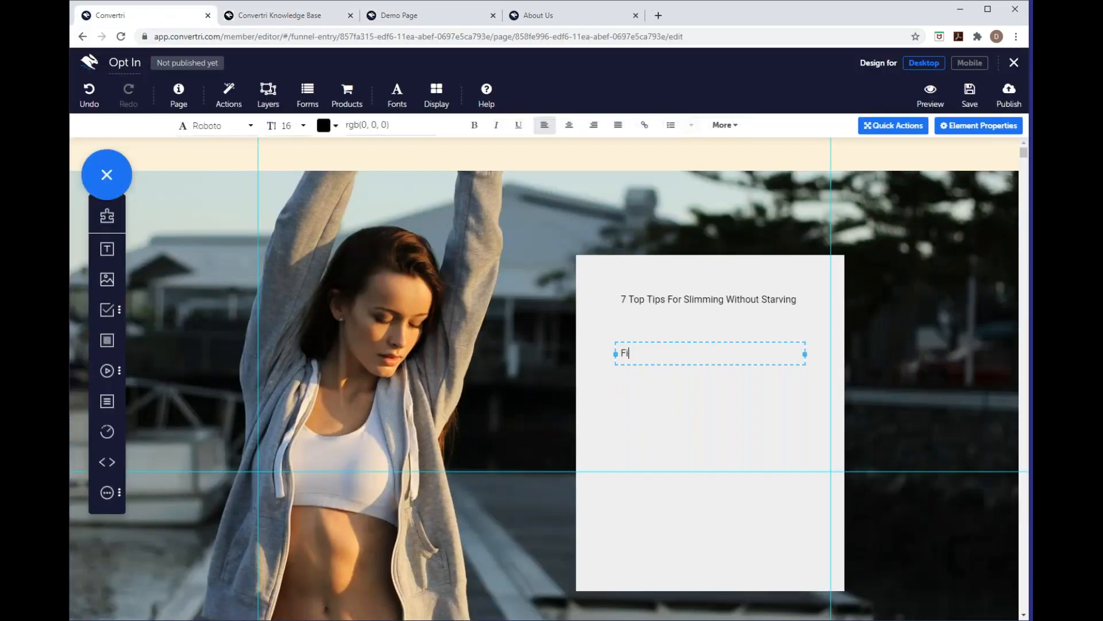
{"action": "type", "text": "nd it hard"}
{"action": "left_click", "coordinate": [440, 17]}
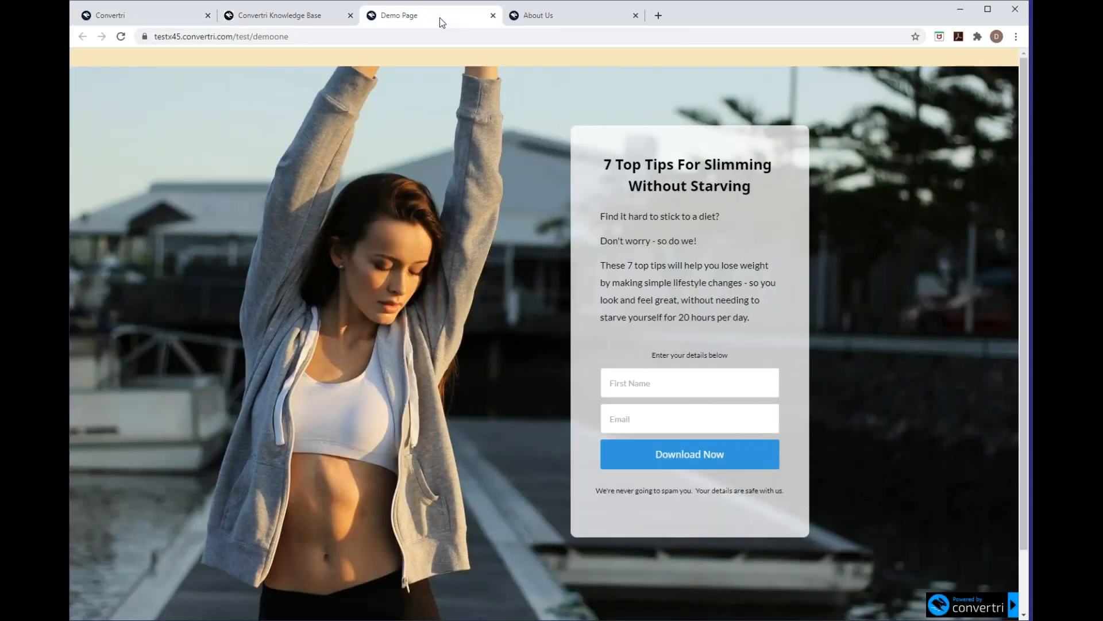
{"action": "left_click", "coordinate": [138, 16]}
{"action": "type", "text": "to stick to a diet?"}
- Add a second paragraph to the body text reading "Don't worry - so do we!"
{"action": "key", "text": "Return"}
{"action": "type", "text": "Dont worry - sod de"}
{"action": "key", "text": "BackSpace"}
{"action": "type", "text": "o we!"}
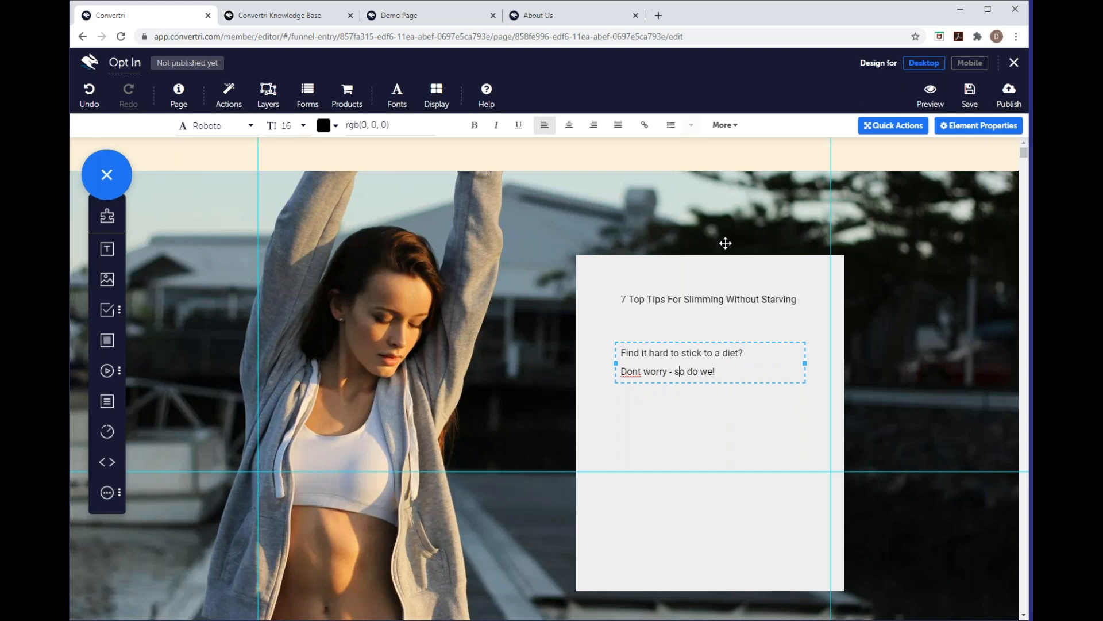
{"action": "type", "text": "'"}
{"action": "left_click", "coordinate": [734, 368]}
- Begin a third body paragraph with "These 7 top tips for slimming without starving will help you lose weight by making simply lifestyle changes - so"
{"action": "key", "text": "Return"}
{"action": "type", "text": "These 7 "}
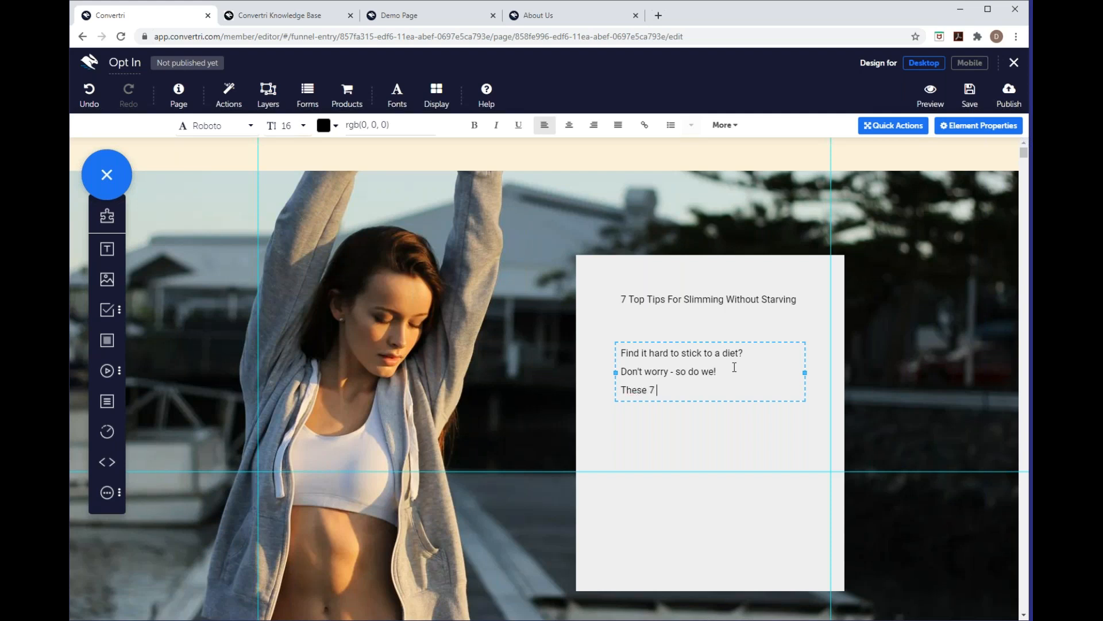
{"action": "type", "text": "top tips for slimming withou"}
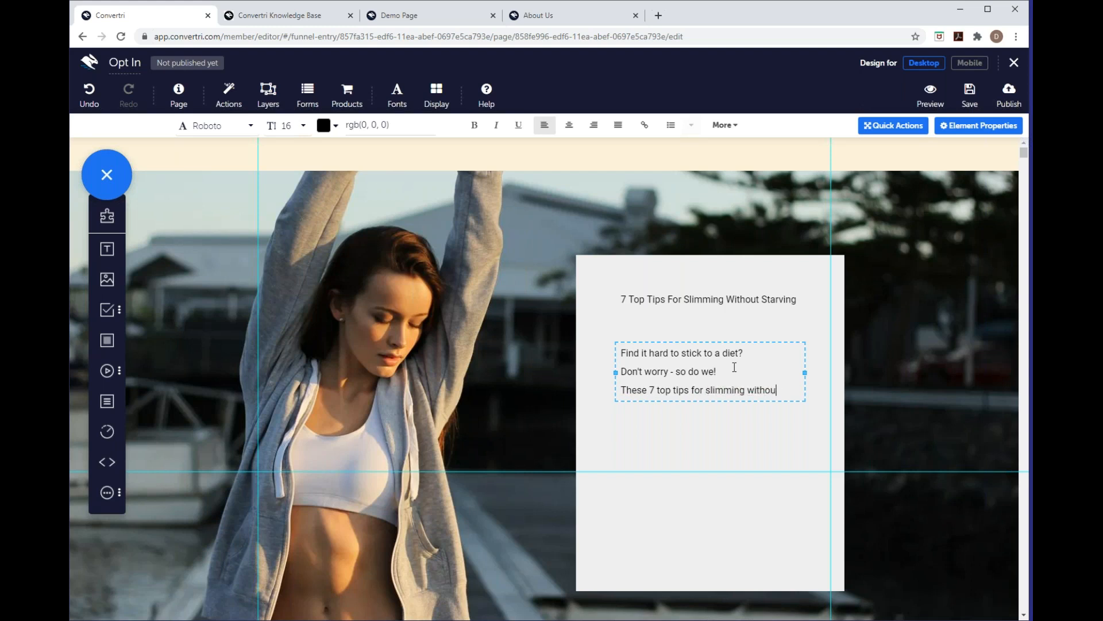
{"action": "type", "text": "t starving will help you lose weigh"}
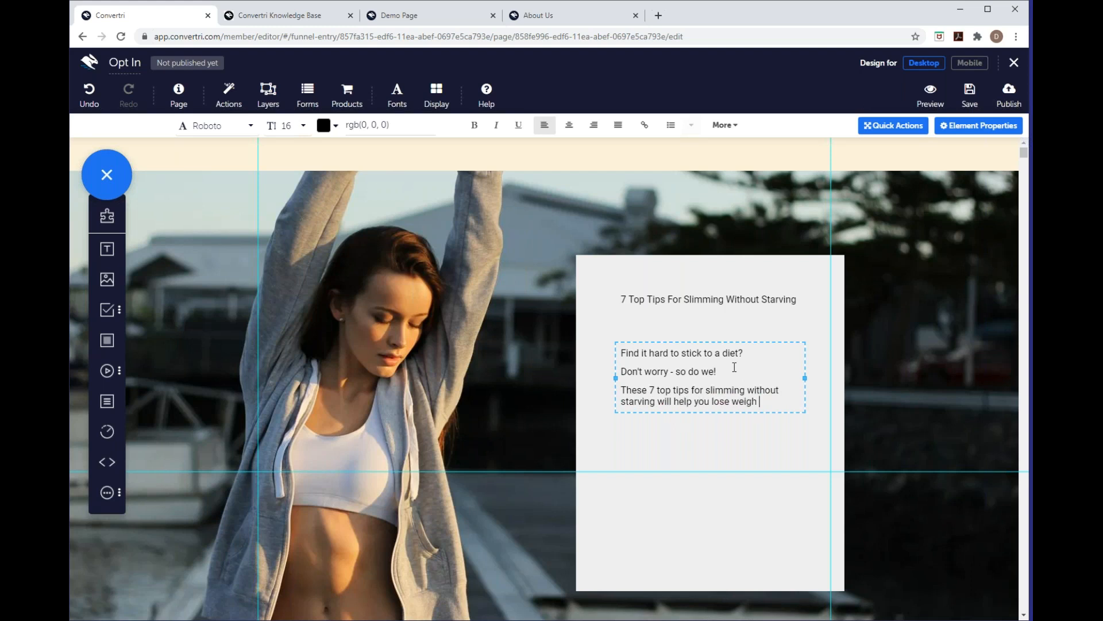
{"action": "type", "text": " by"}
{"action": "key", "text": "BackSpace"}
{"action": "key", "text": "BackSpace"}
{"action": "key", "text": "BackSpace"}
{"action": "key", "text": "BackSpace"}
{"action": "type", "text": "t by making simply lifestyle changes - so "}
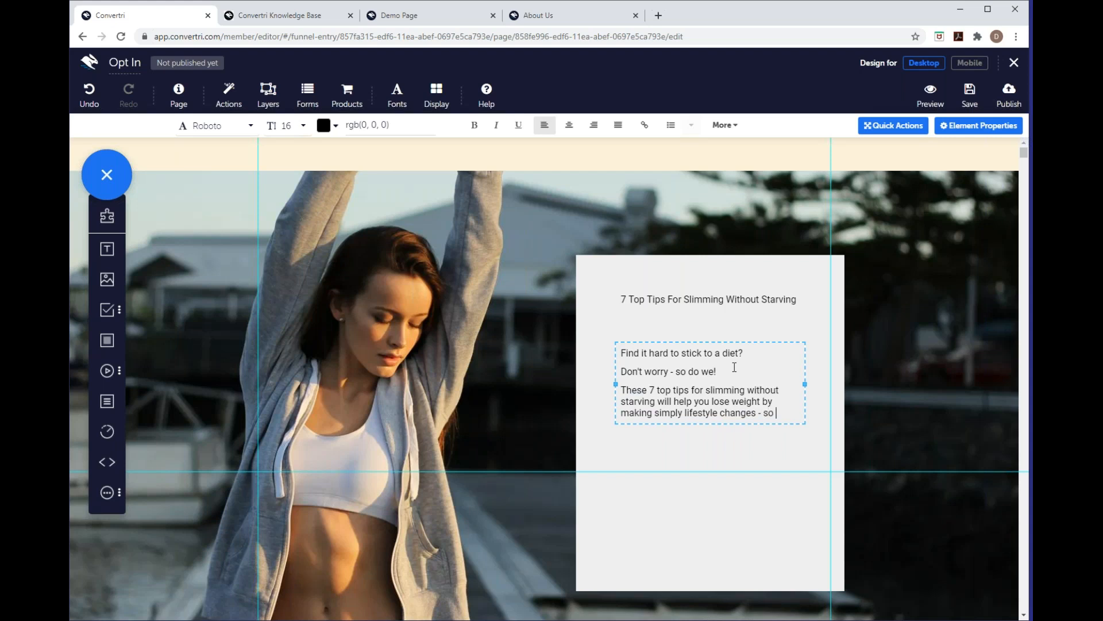
- Finish the third paragraph with "you look and feel great, without needing to starve yourself.", checking the wording against the Demo Page
{"action": "type", "text": "you"}
{"action": "type", "text": " look and feel gre"}
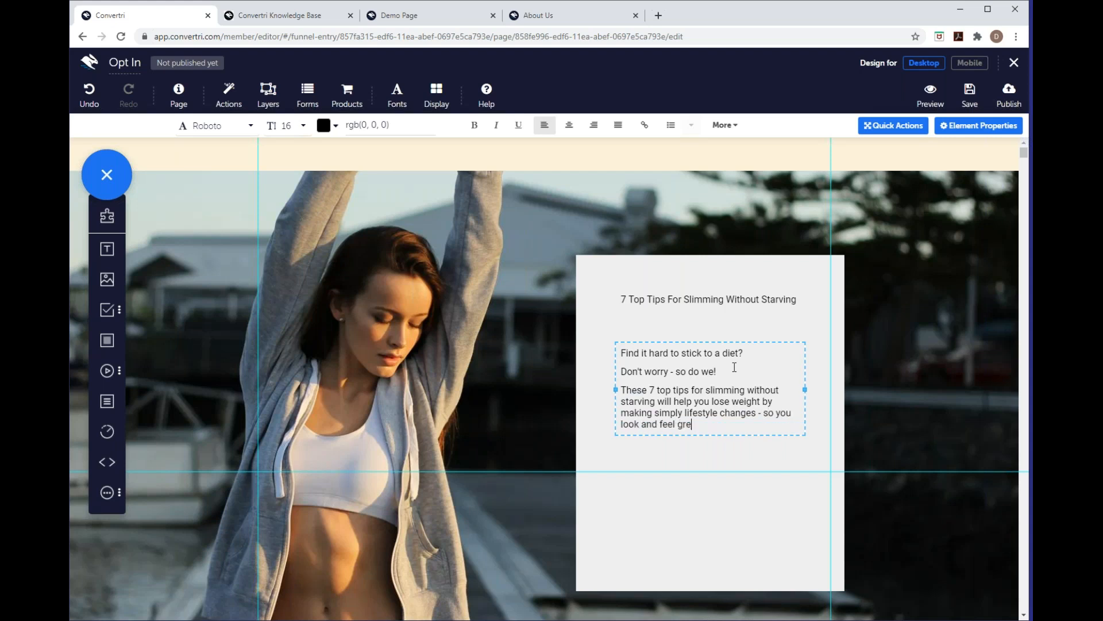
{"action": "type", "text": "at, wiht"}
{"action": "key", "text": "BackSpace"}
{"action": "key", "text": "BackSpace"}
{"action": "key", "text": "BackSpace"}
{"action": "key", "text": "BackSpace"}
{"action": "type", "text": "without needing to sta"}
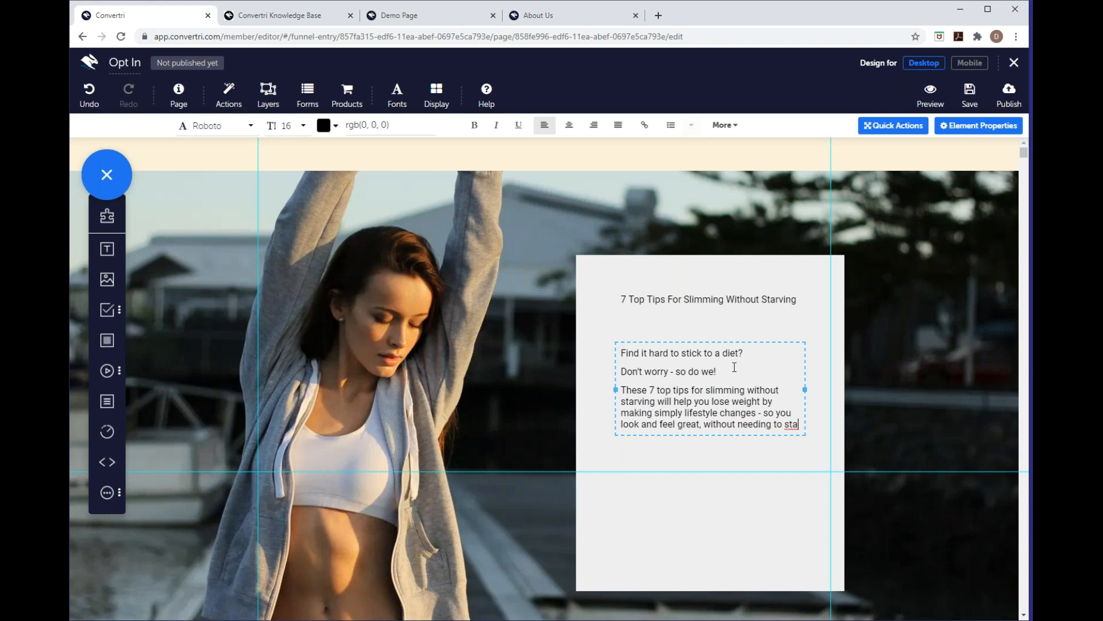
{"action": "type", "text": "rve youresle"}
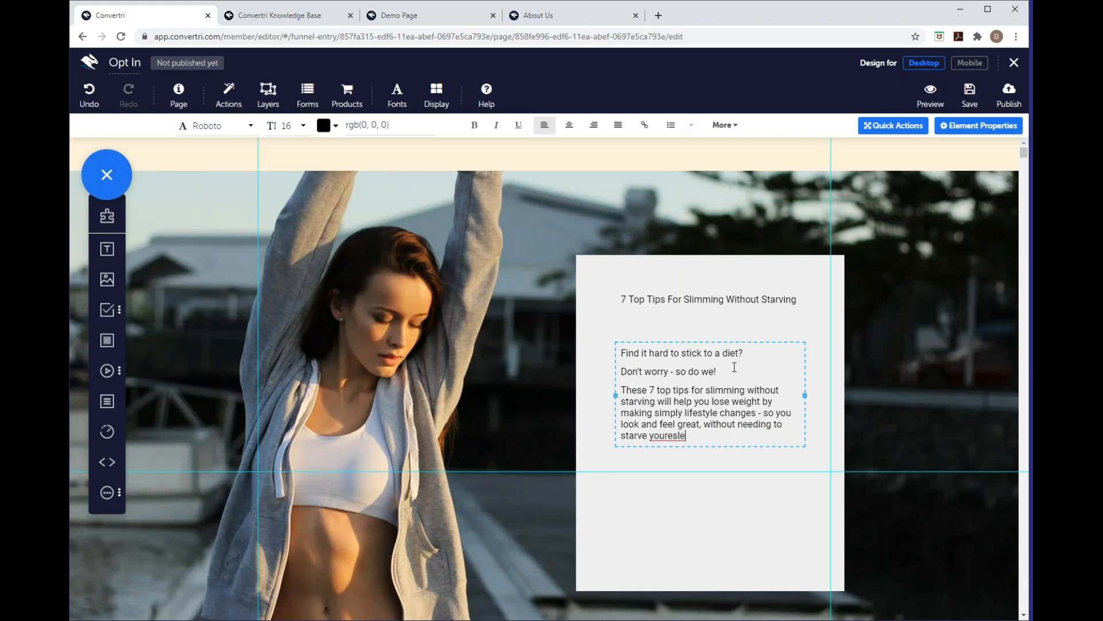
{"action": "key", "text": "BackSpace"}
{"action": "key", "text": "BackSpace"}
{"action": "key", "text": "BackSpace"}
{"action": "key", "text": "BackSpace"}
{"action": "type", "text": "self"}
{"action": "left_click", "coordinate": [391, 19]}
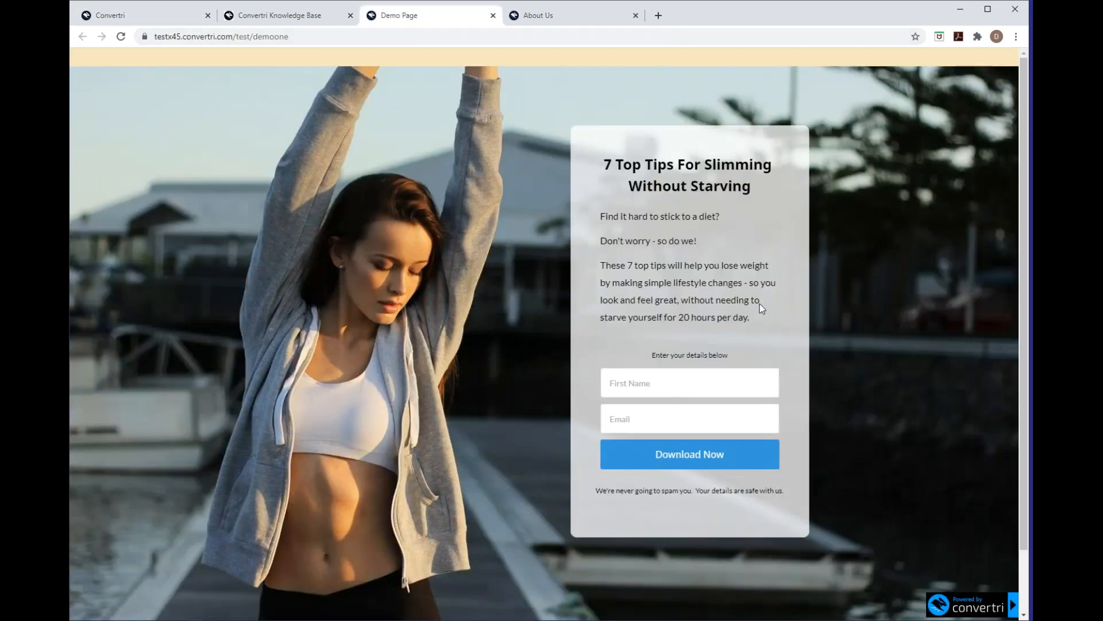
{"action": "left_click", "coordinate": [175, 13]}
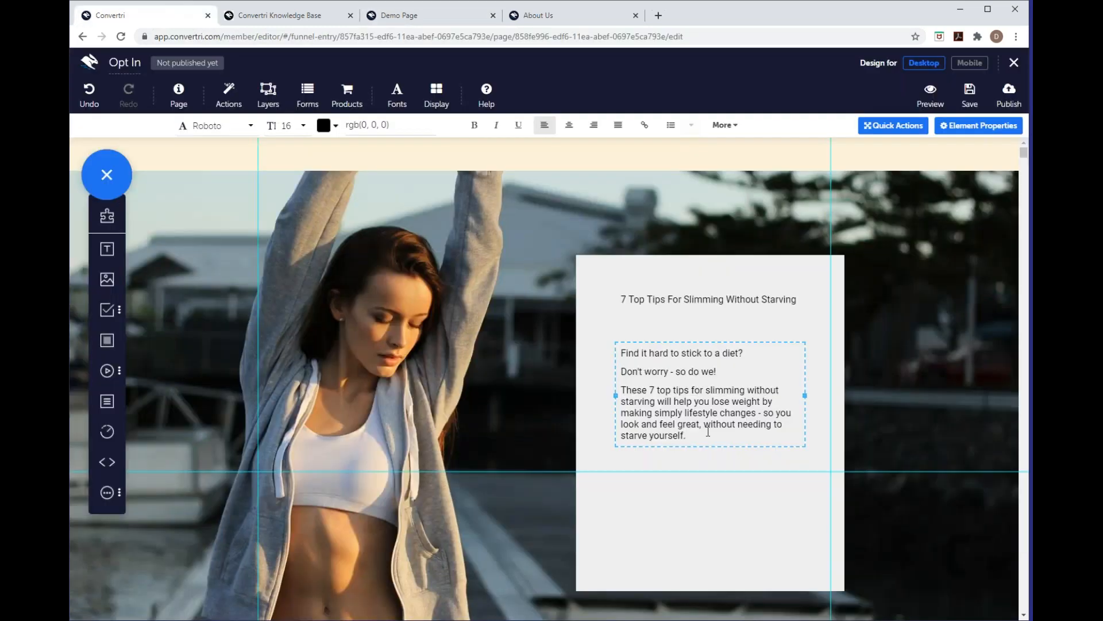
{"action": "left_click", "coordinate": [707, 493]}
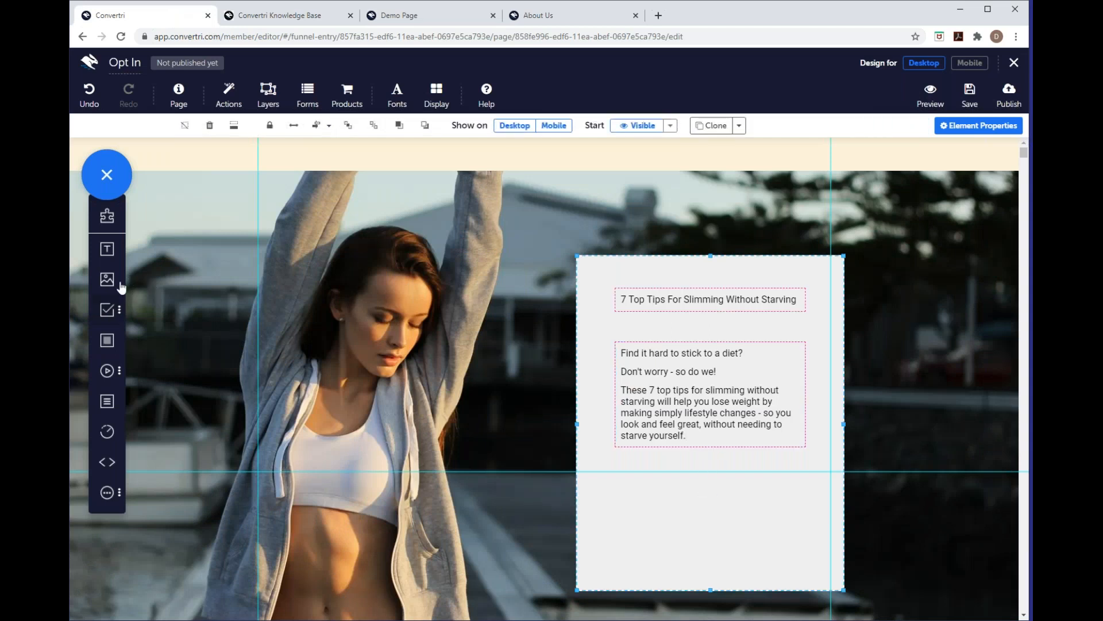
- Add a text element below the body paragraphs reading "Enter your details below."
{"action": "left_click_drag", "start_coordinate": [113, 254], "coordinate": [680, 467]}
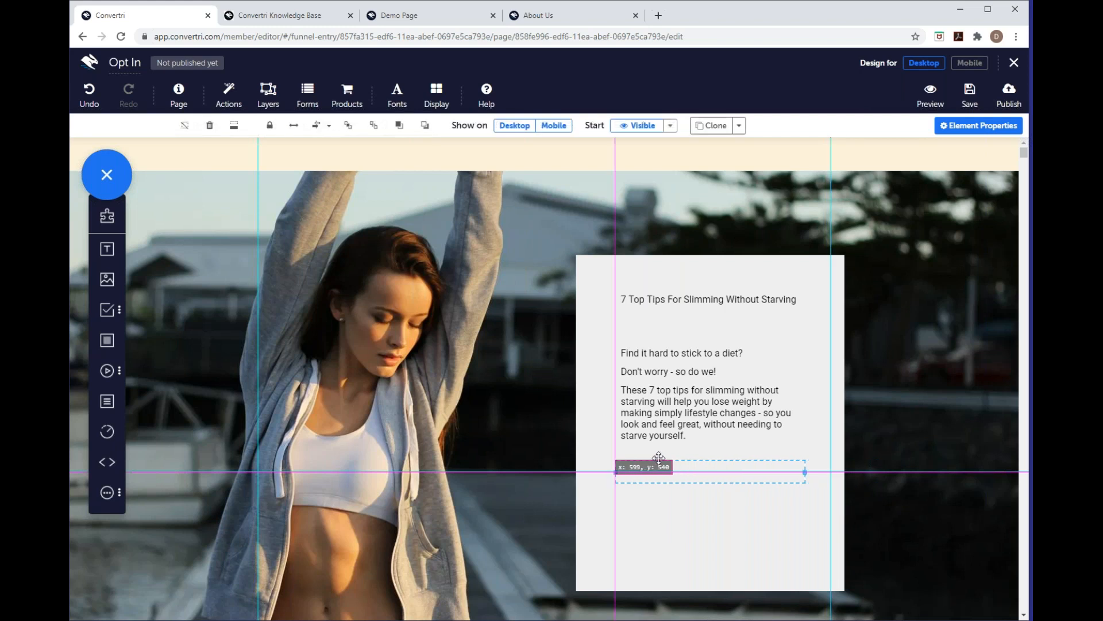
{"action": "type", "text": "Ent"}
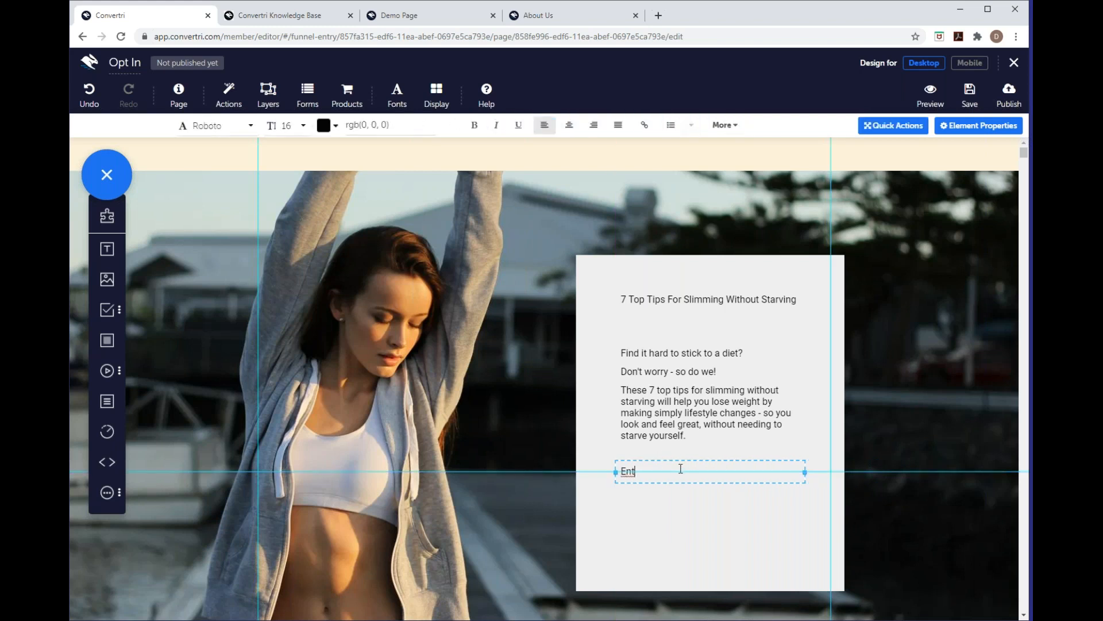
{"action": "type", "text": "er your details below."}
- Add another text element near the panel's lower edge reading "We're never going to spam you, your details are safe with us."
{"action": "left_click_drag", "start_coordinate": [107, 248], "coordinate": [653, 538]}
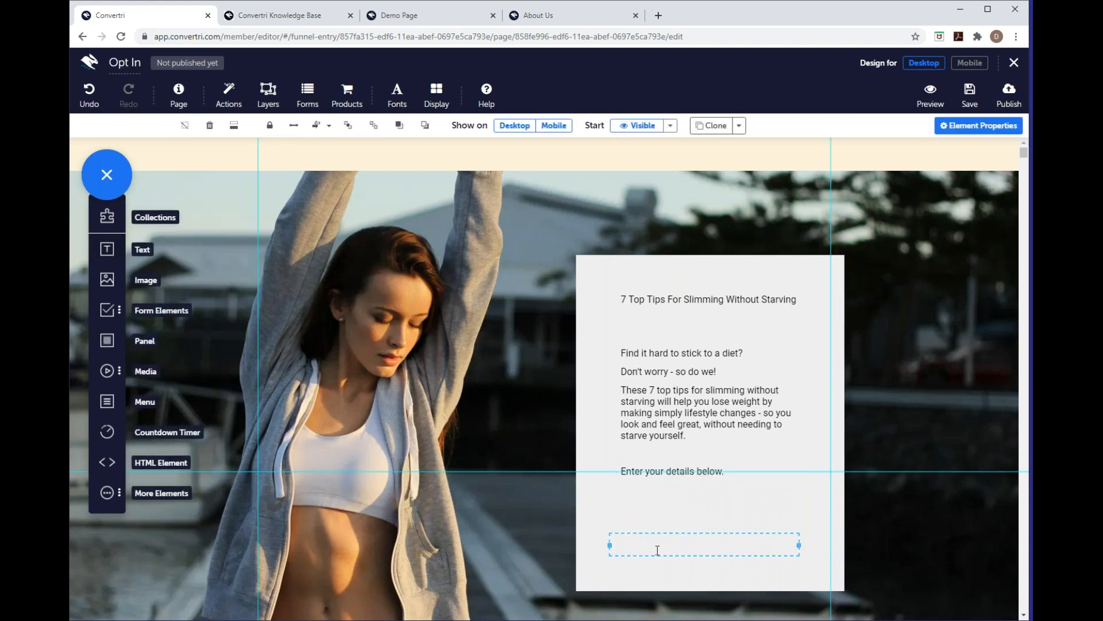
{"action": "left_click", "coordinate": [687, 537]}
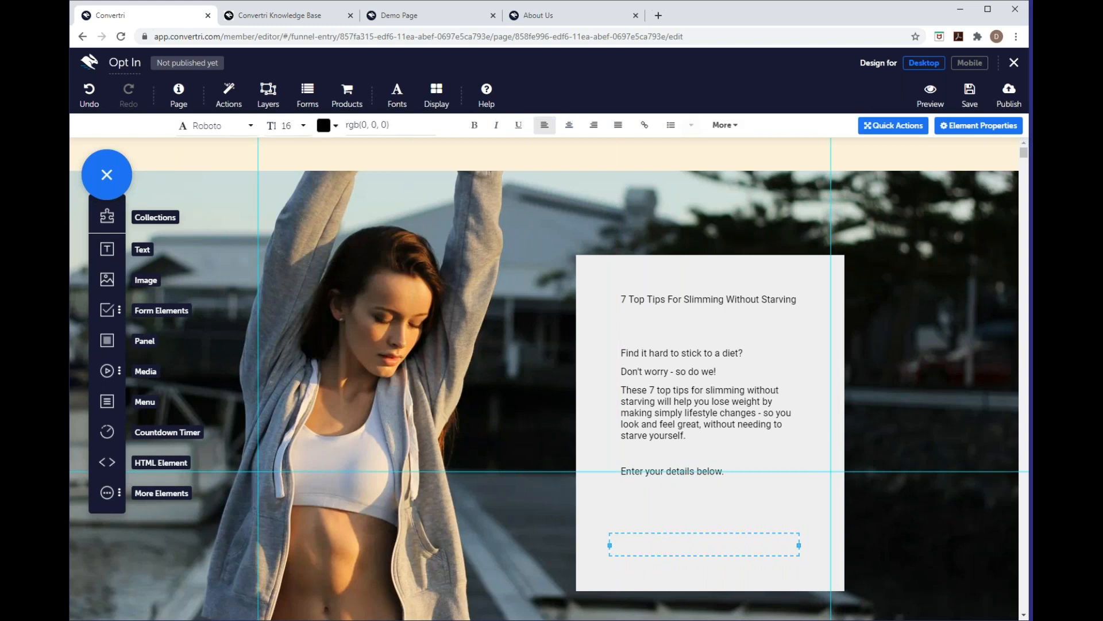
{"action": "type", "text": "We're never going to sp"}
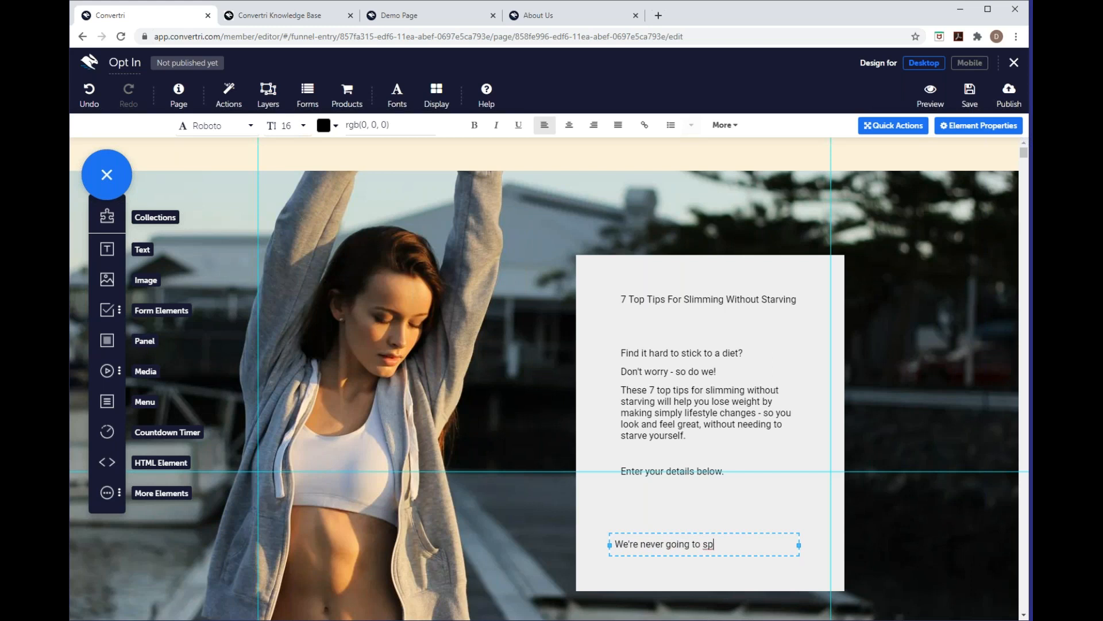
{"action": "type", "text": "am you, your details are s"}
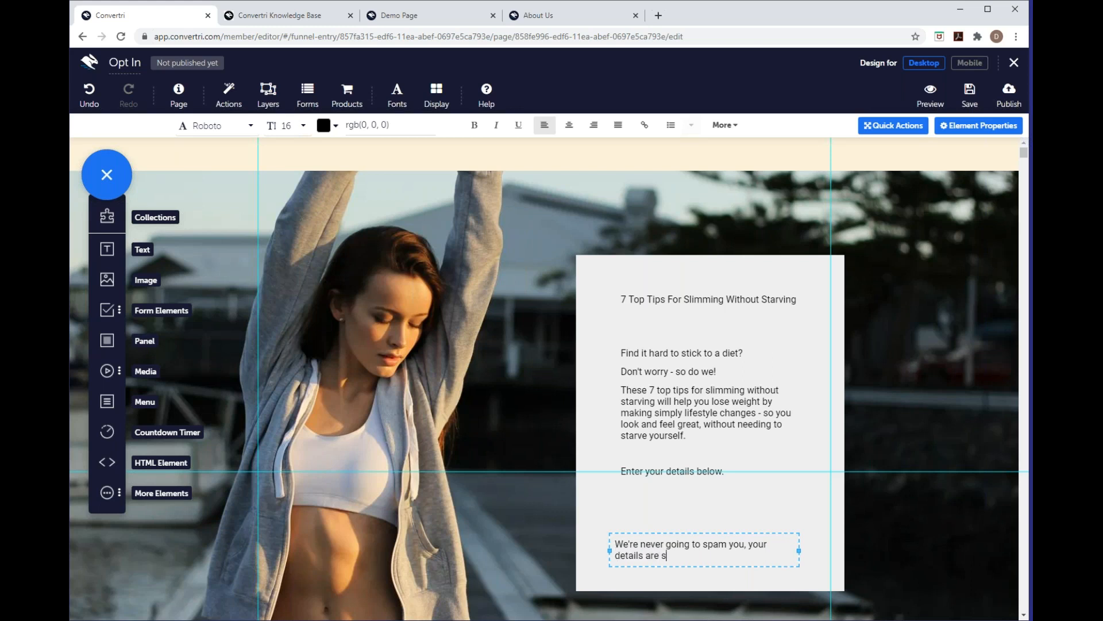
{"action": "type", "text": "afe with us."}
- Widen the no-spam text element on both sides to span the full width of the panel, fitting its text on one line
{"action": "left_click_drag", "start_coordinate": [610, 550], "coordinate": [582, 546]}
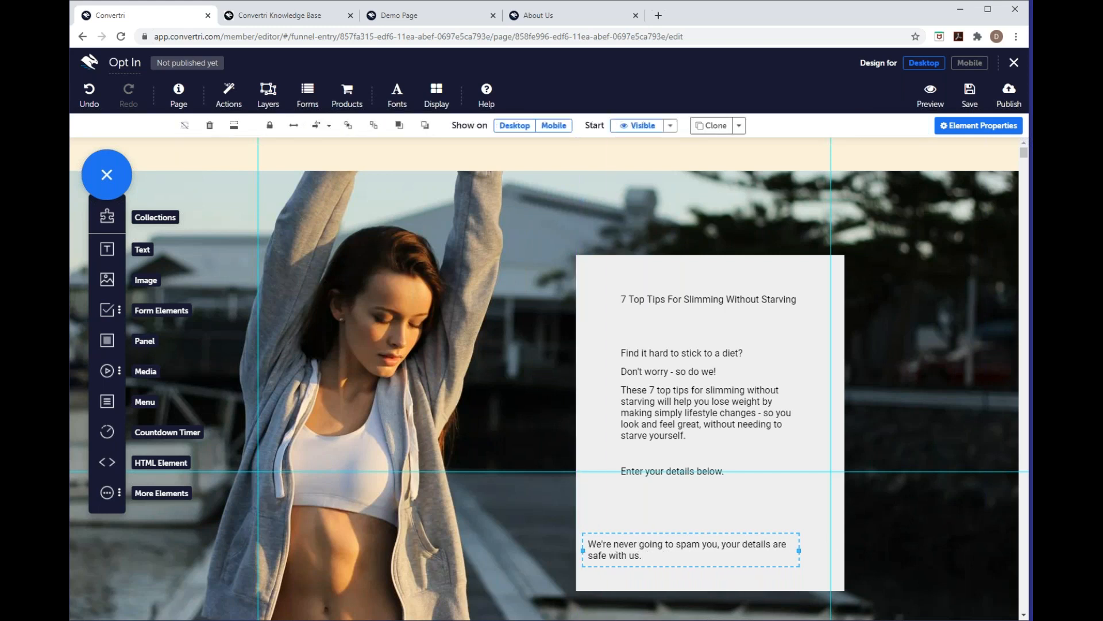
{"action": "left_click_drag", "start_coordinate": [800, 550], "coordinate": [844, 550]}
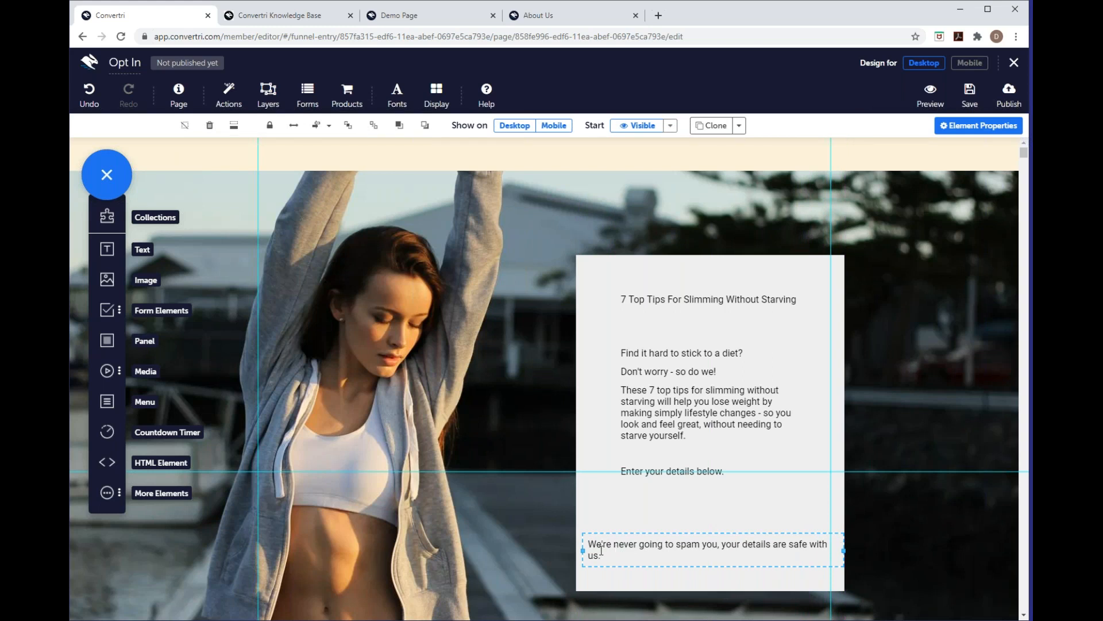
{"action": "left_click_drag", "start_coordinate": [579, 550], "coordinate": [576, 545]}
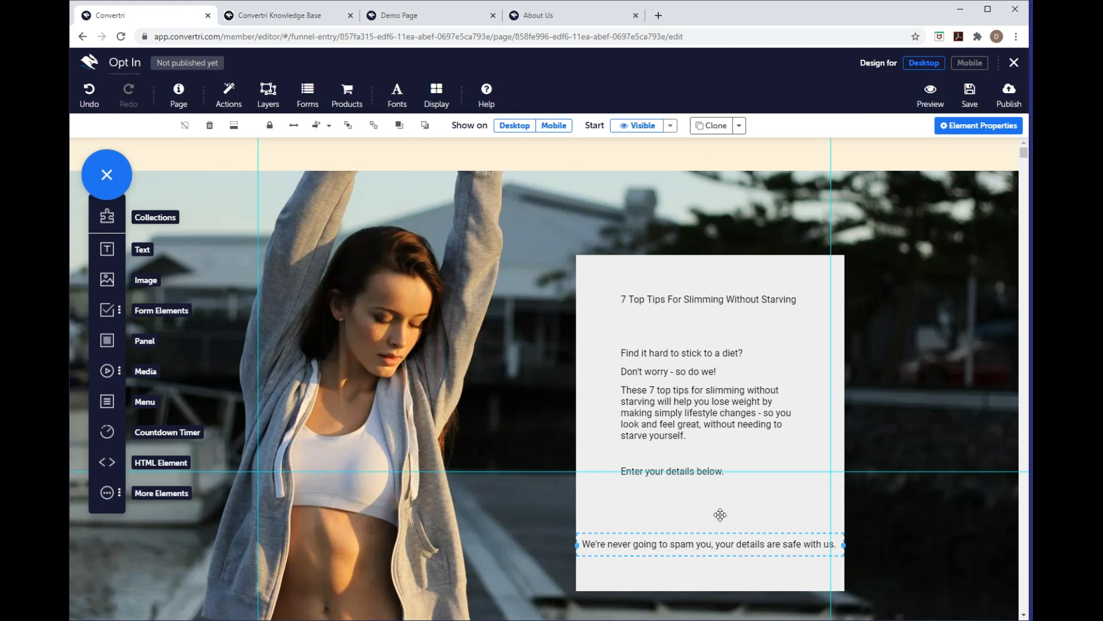
- Set the page's default paragraph font family to Lato
{"action": "left_click", "coordinate": [696, 439]}
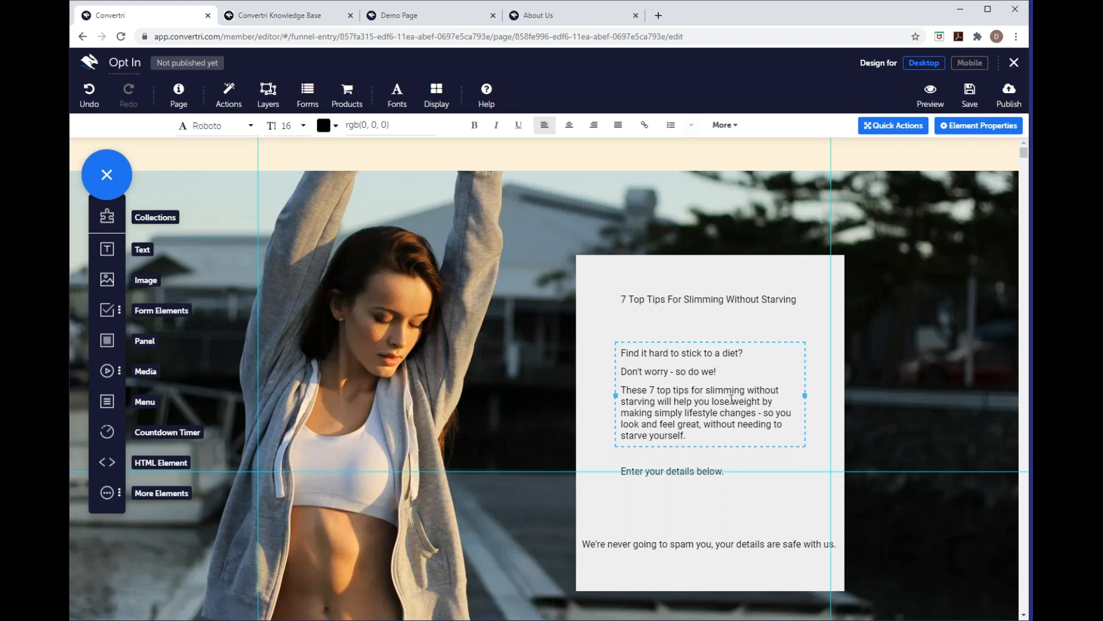
{"action": "left_click", "coordinate": [702, 464]}
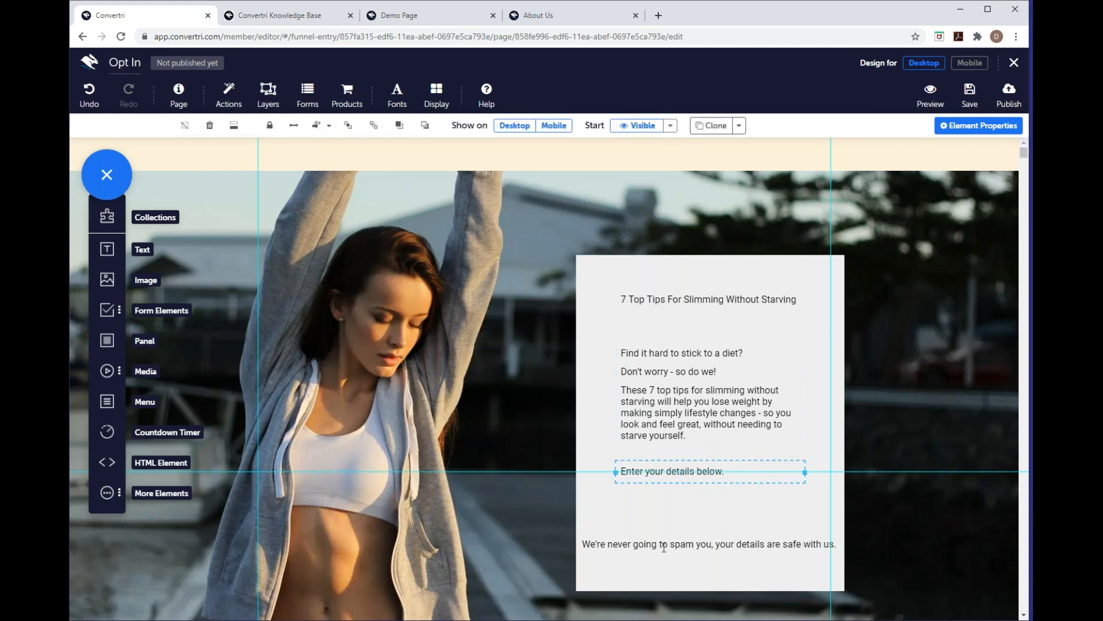
{"action": "left_click", "coordinate": [180, 104]}
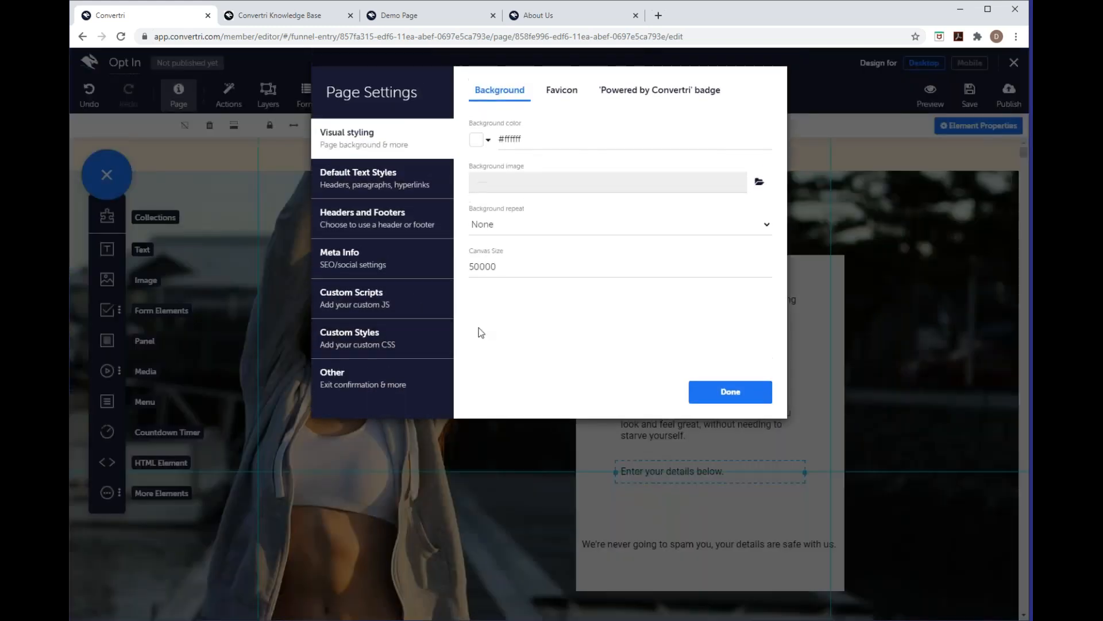
{"action": "left_click", "coordinate": [425, 184]}
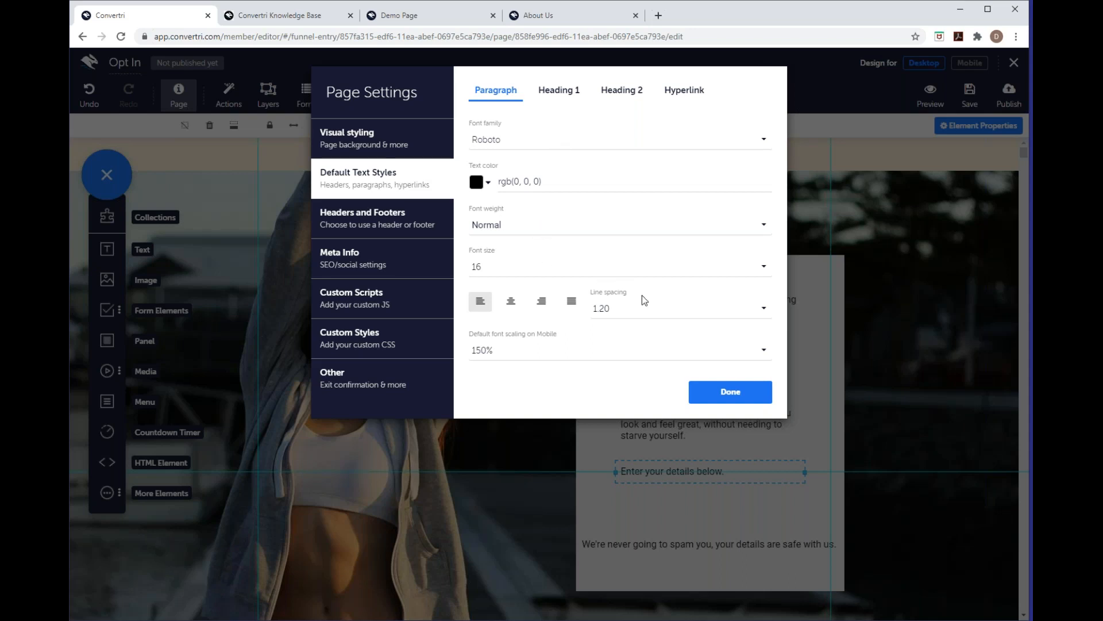
{"action": "left_click", "coordinate": [553, 144]}
{"action": "scroll", "coordinate": [661, 223], "scroll_direction": "down", "scroll_amount": 10}
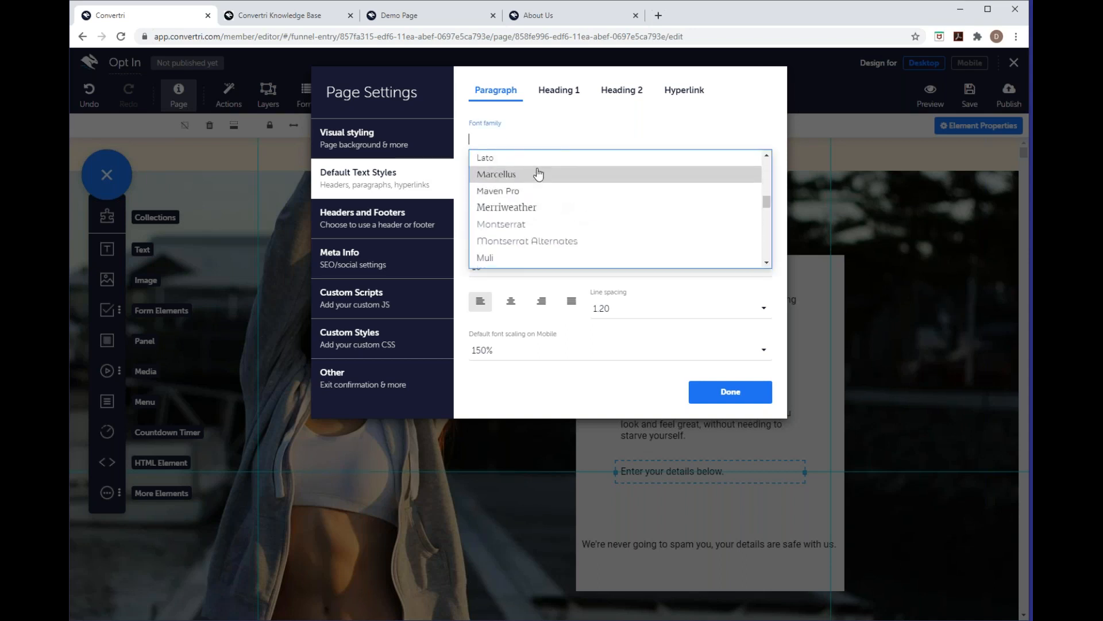
{"action": "left_click", "coordinate": [535, 160]}
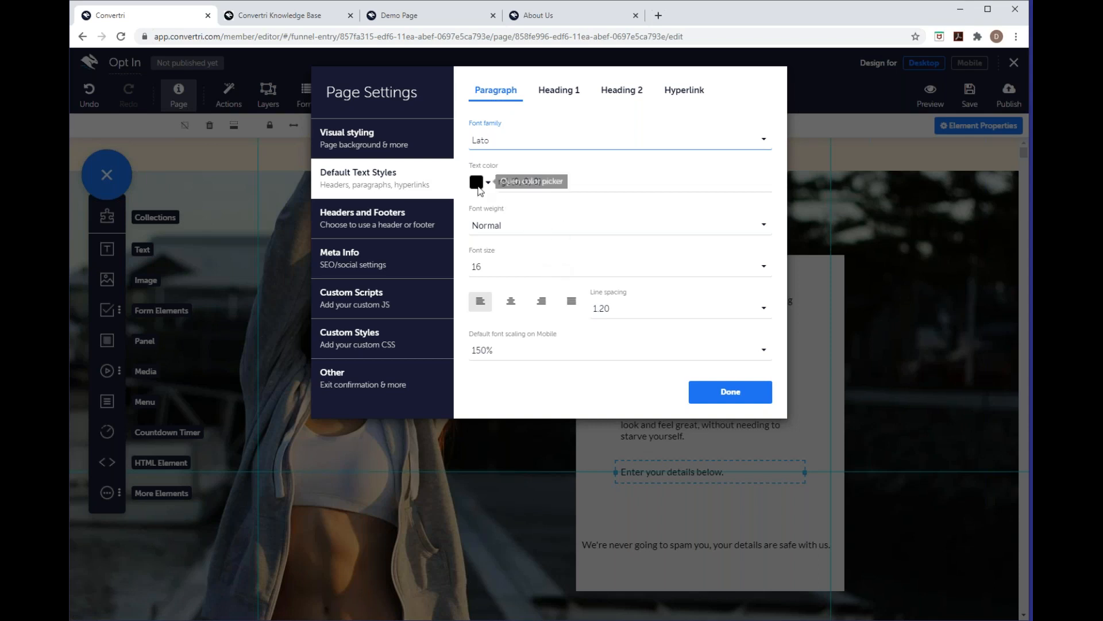
- Set the default paragraph line spacing to 1.50 and apply the page settings
{"action": "left_click", "coordinate": [625, 312]}
{"action": "scroll", "coordinate": [642, 274], "scroll_direction": "down", "scroll_amount": 3}
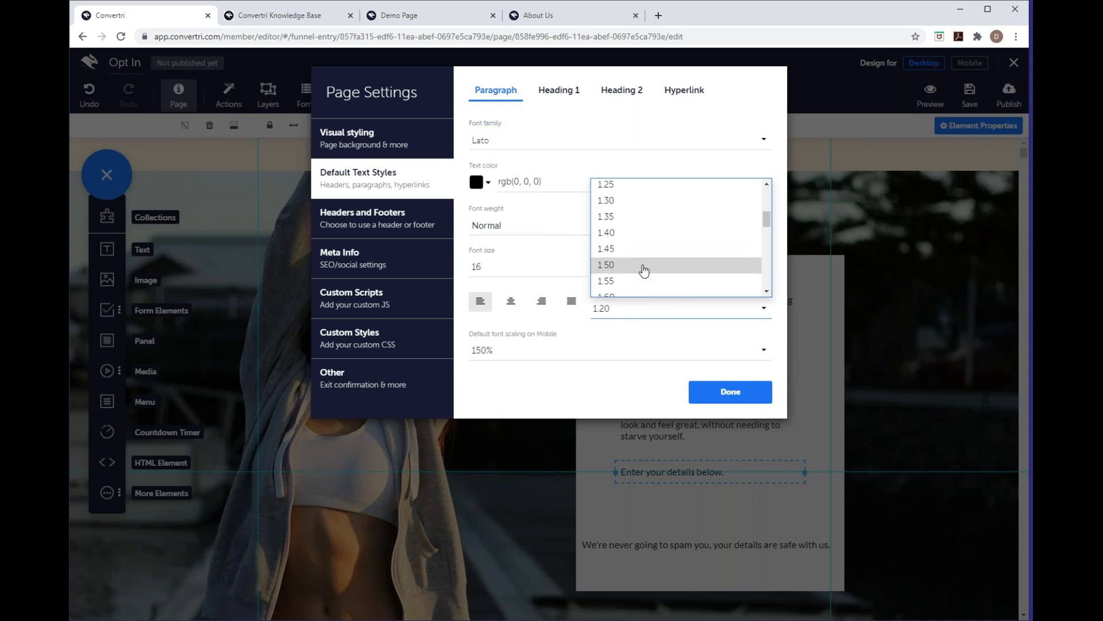
{"action": "left_click", "coordinate": [644, 271]}
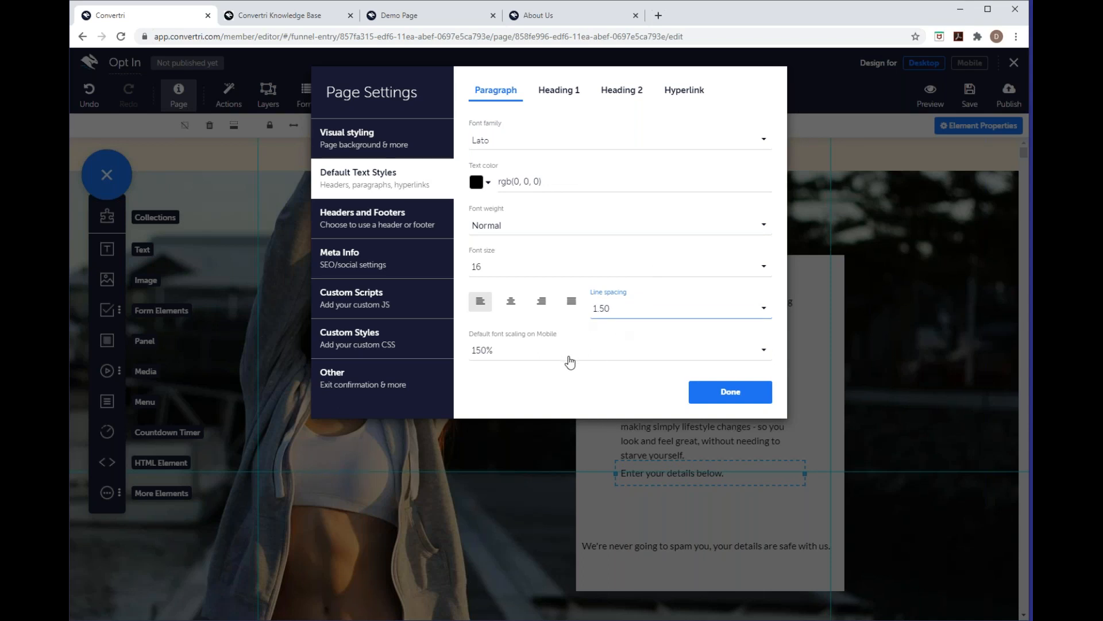
{"action": "left_click", "coordinate": [731, 393]}
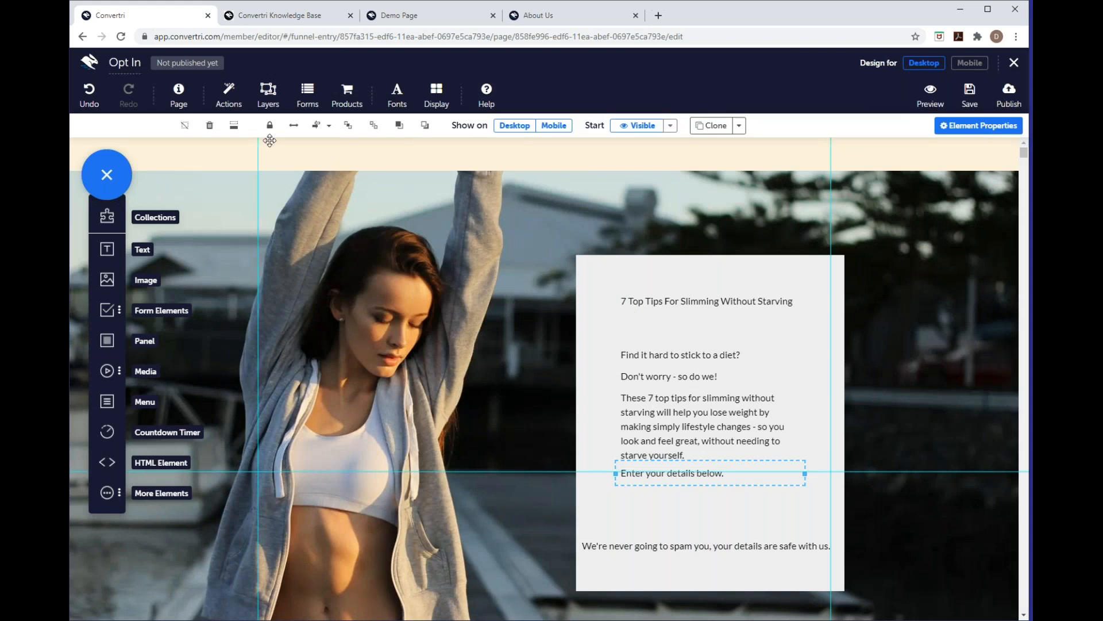
- Try Caveat Brush as the page's default paragraph font and undo the change
{"action": "left_click", "coordinate": [178, 96]}
{"action": "left_click", "coordinate": [383, 192]}
{"action": "left_click", "coordinate": [522, 151]}
{"action": "scroll", "coordinate": [540, 201], "scroll_direction": "down", "scroll_amount": 5}
{"action": "left_click", "coordinate": [534, 174]}
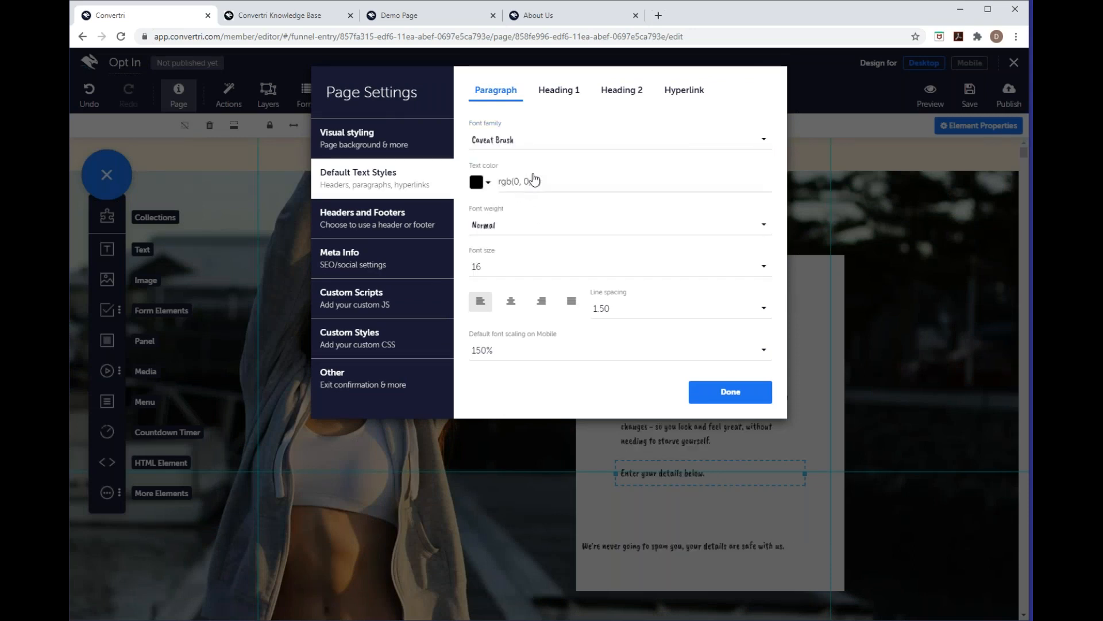
{"action": "left_click", "coordinate": [730, 393]}
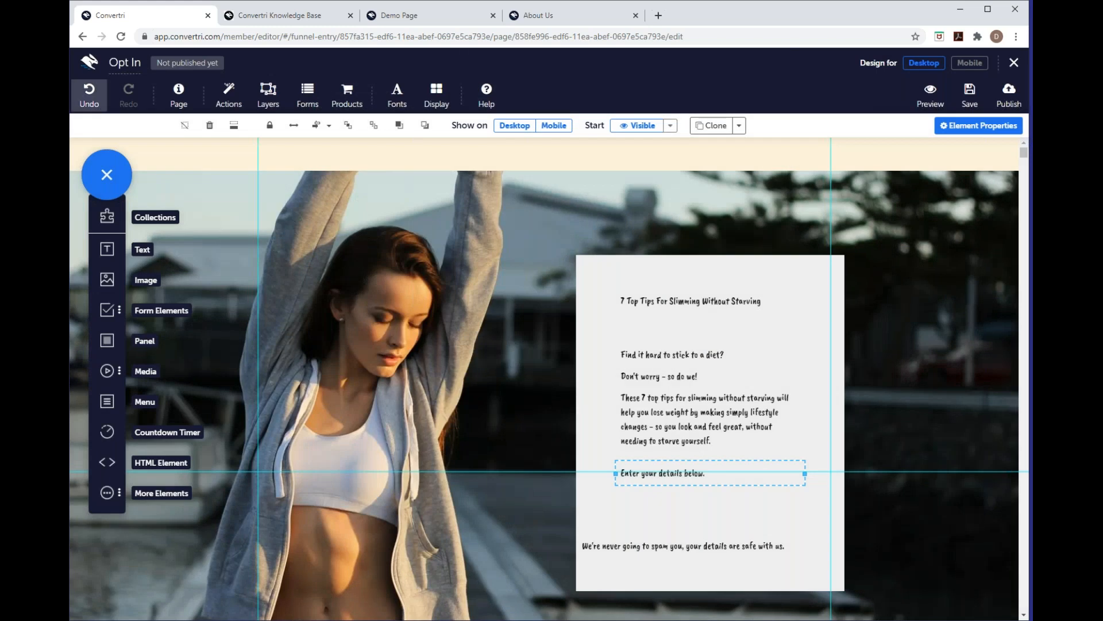
{"action": "left_click", "coordinate": [95, 109]}
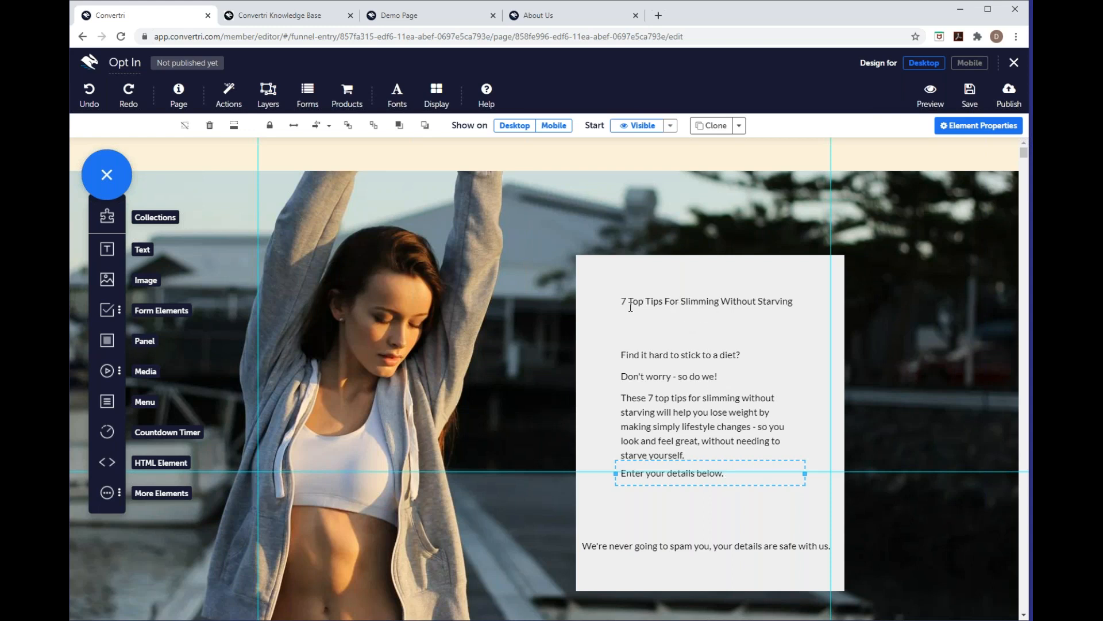
- Set the page's default Heading 1 font family to Noto Sans
{"action": "left_click", "coordinate": [652, 301]}
{"action": "left_click", "coordinate": [179, 95]}
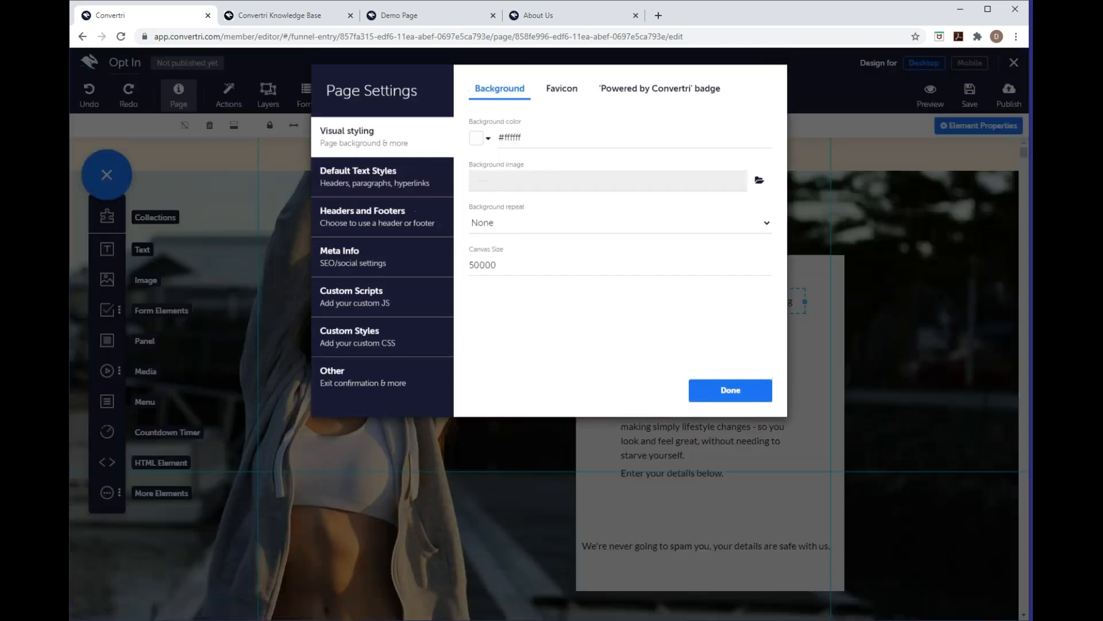
{"action": "left_click", "coordinate": [383, 189]}
{"action": "left_click", "coordinate": [555, 97]}
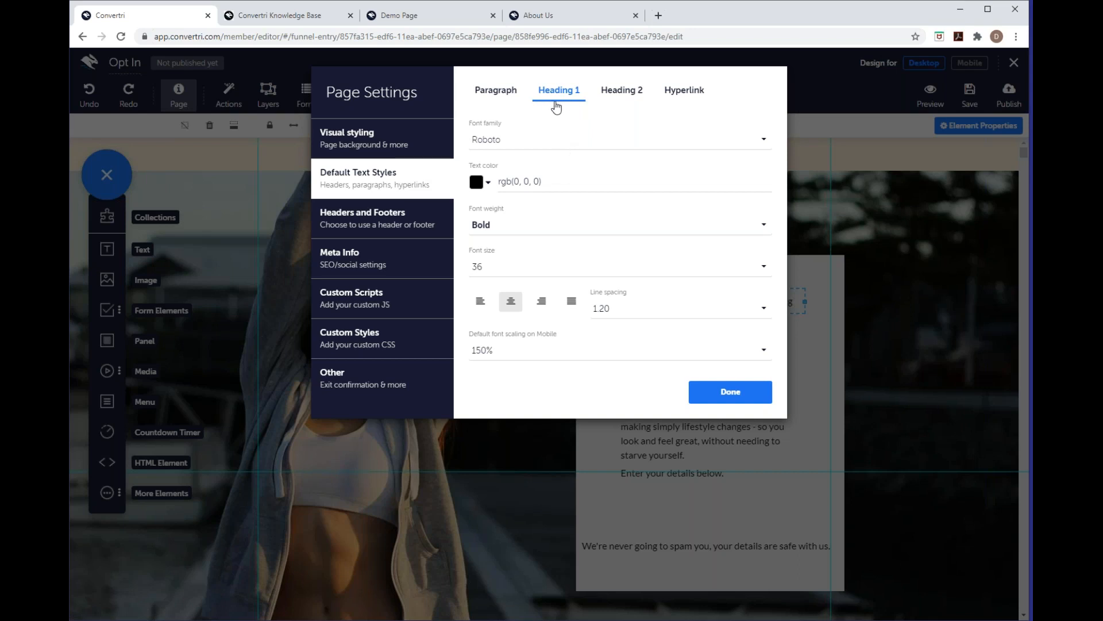
{"action": "left_click", "coordinate": [559, 146]}
{"action": "scroll", "coordinate": [609, 242], "scroll_direction": "down", "scroll_amount": 10}
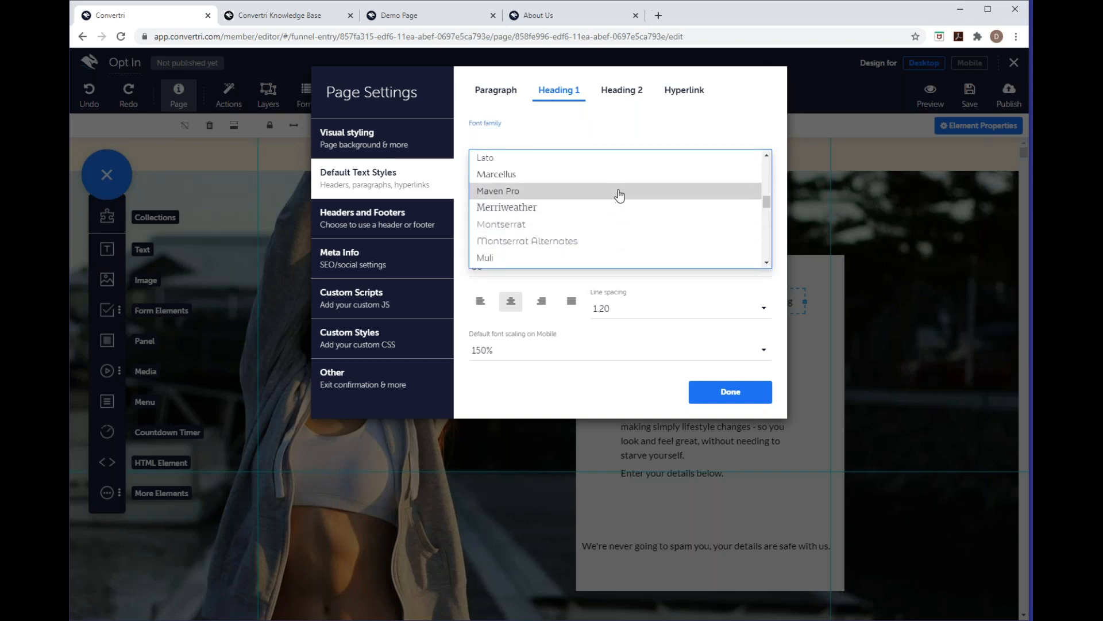
{"action": "scroll", "coordinate": [618, 194], "scroll_direction": "down", "scroll_amount": 2}
{"action": "scroll", "coordinate": [609, 208], "scroll_direction": "up", "scroll_amount": 1}
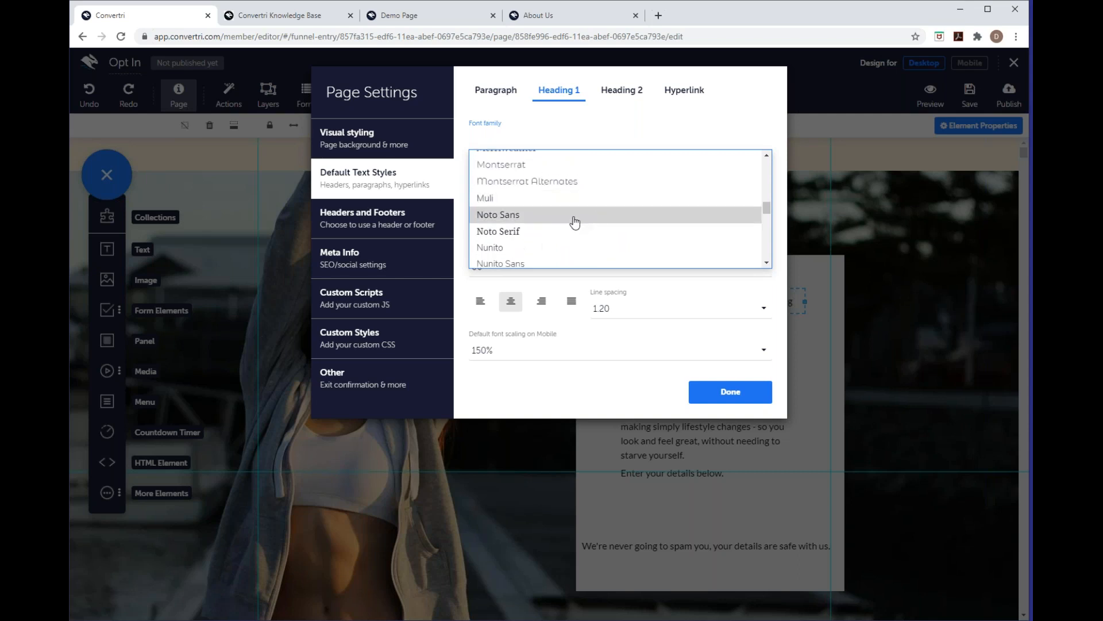
{"action": "left_click", "coordinate": [575, 223]}
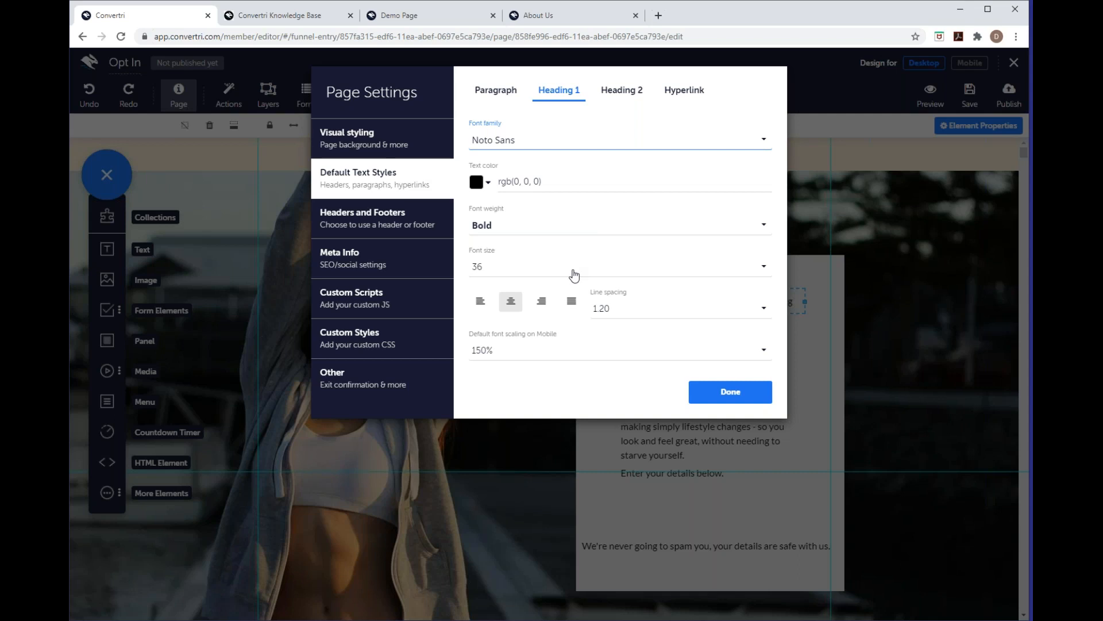
- Set the default Heading 1 font size to 24 and apply the page settings
{"action": "left_click", "coordinate": [508, 271]}
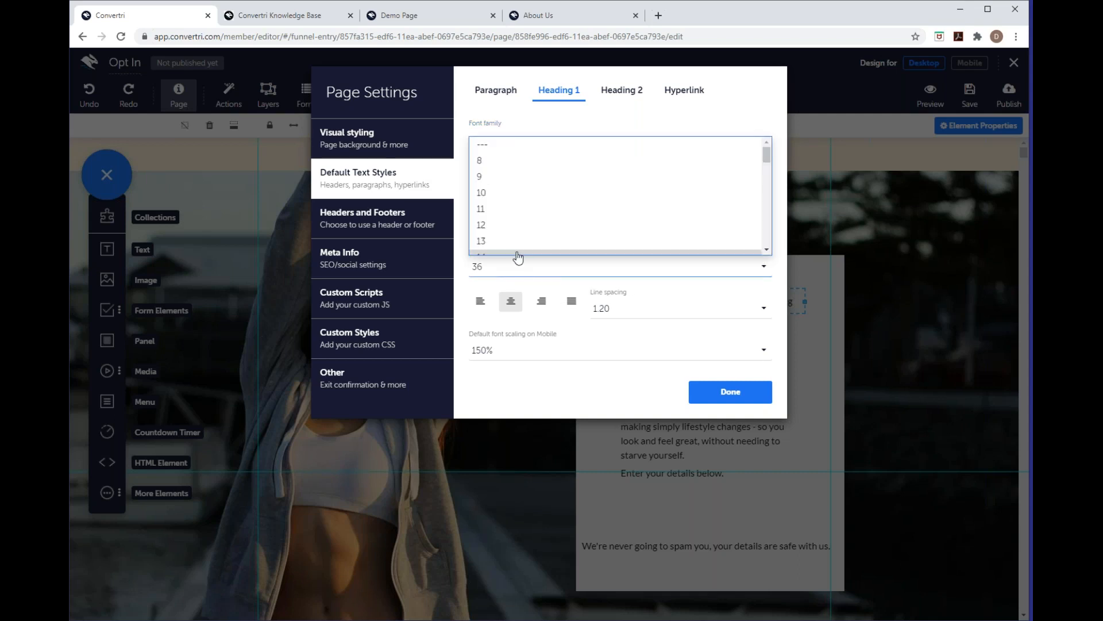
{"action": "scroll", "coordinate": [506, 244], "scroll_direction": "down", "scroll_amount": 3}
{"action": "scroll", "coordinate": [505, 230], "scroll_direction": "down", "scroll_amount": 1}
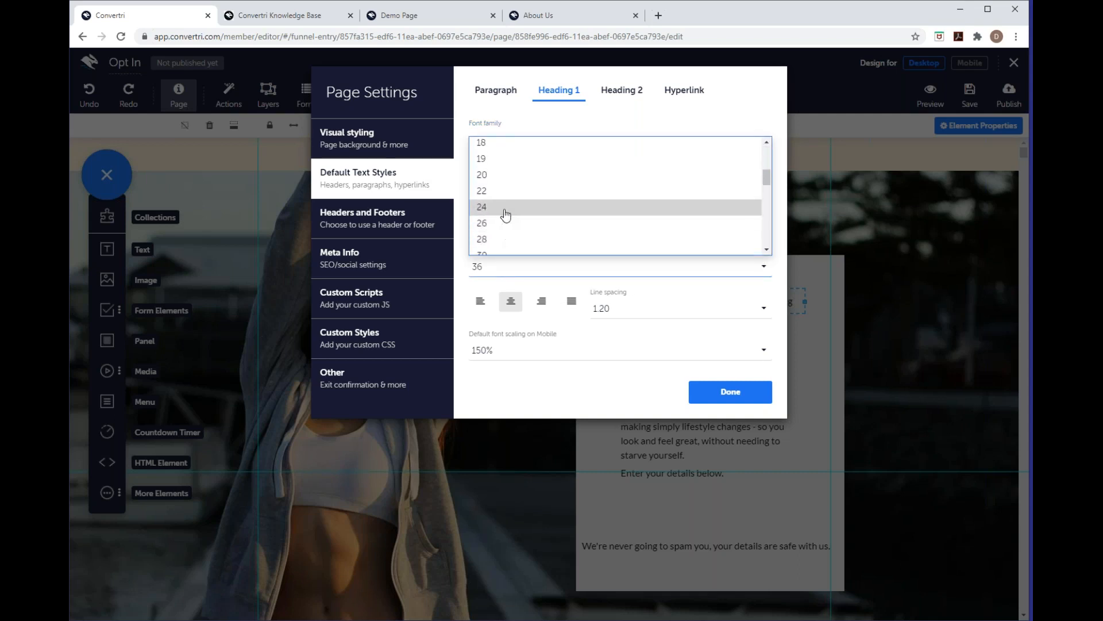
{"action": "left_click", "coordinate": [506, 215]}
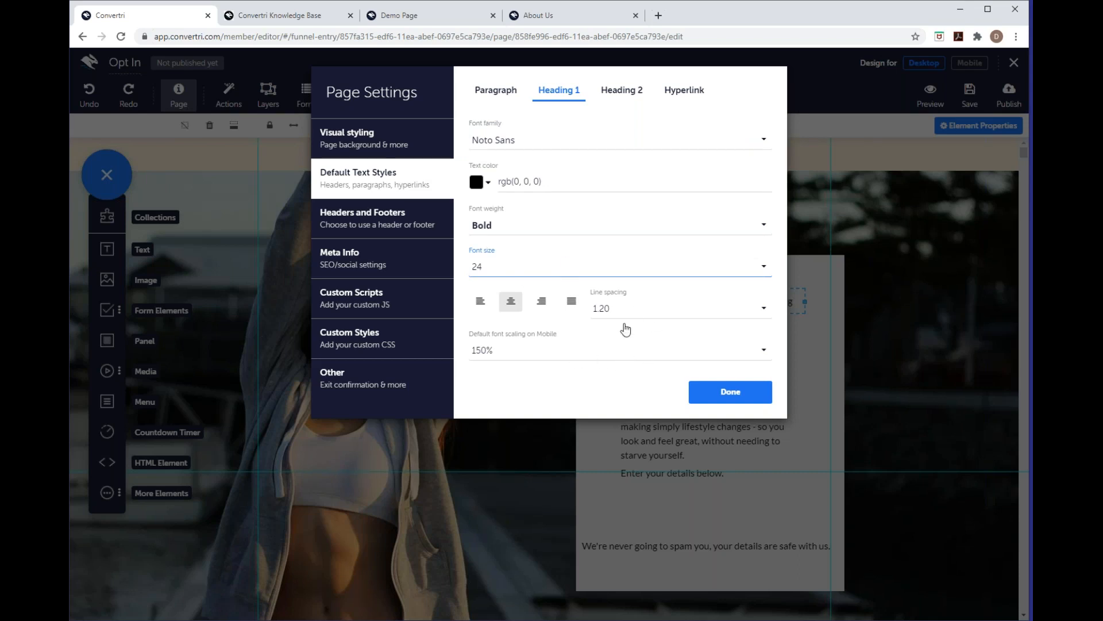
{"action": "left_click", "coordinate": [725, 399]}
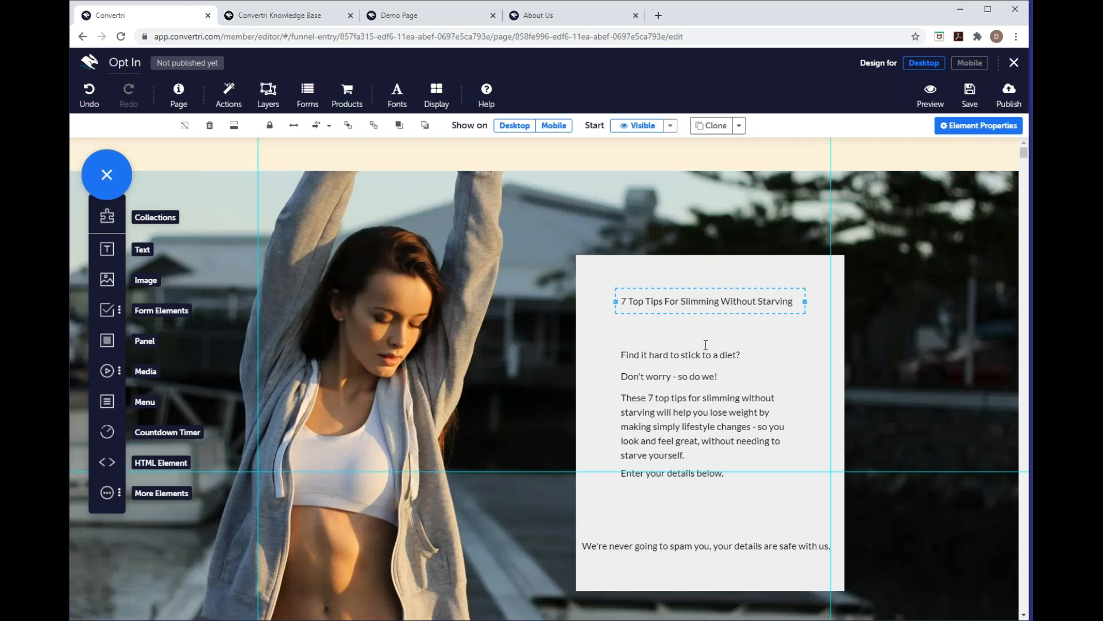
- Apply the Heading 1 style to the "7 Top Tips For Slimming Without Starving" headline
{"action": "left_click", "coordinate": [796, 302]}
{"action": "left_click_drag", "start_coordinate": [796, 302], "coordinate": [612, 307]}
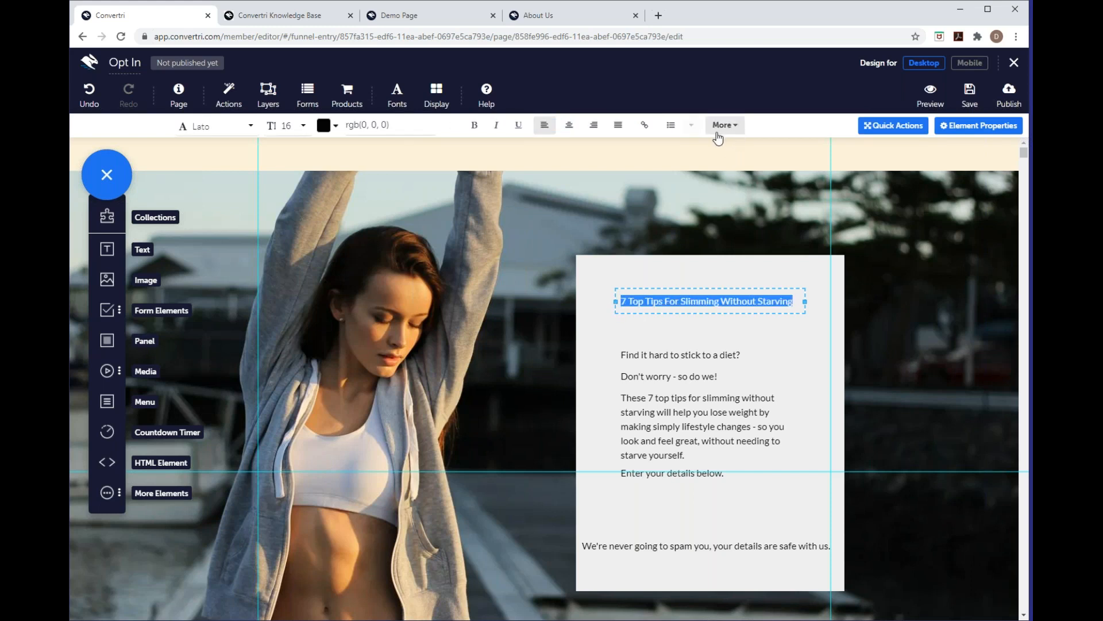
{"action": "left_click", "coordinate": [735, 127]}
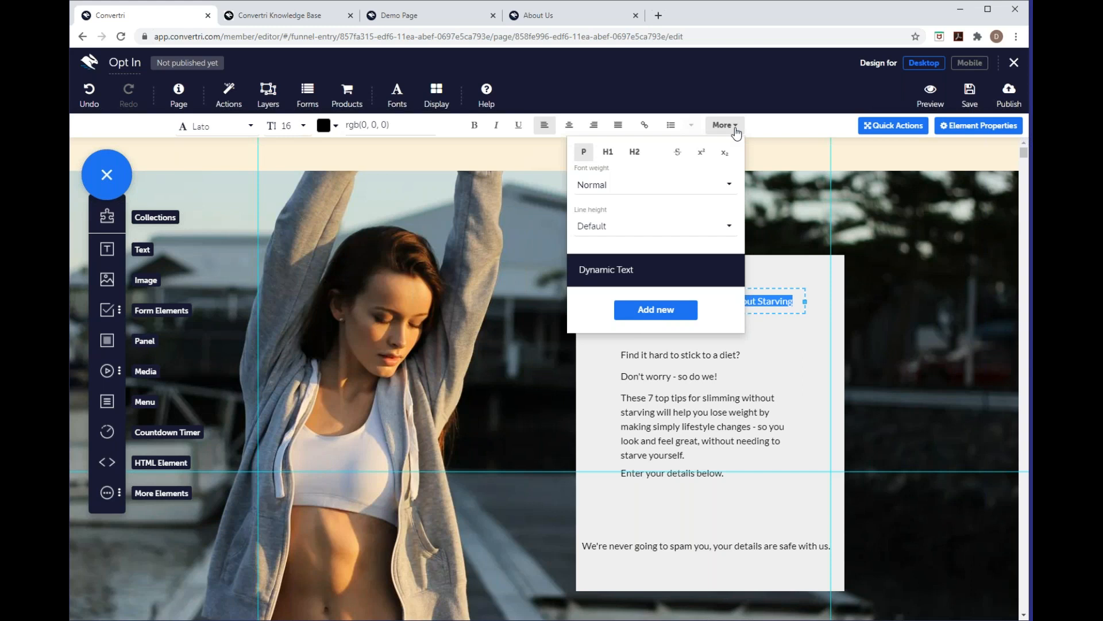
{"action": "left_click", "coordinate": [608, 162]}
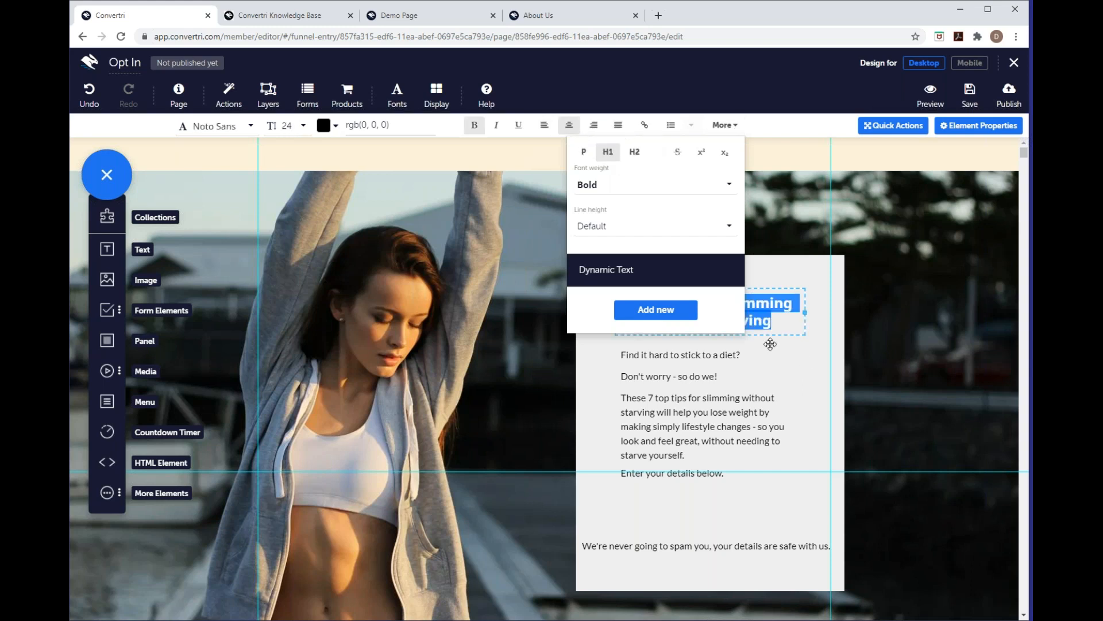
{"action": "left_click", "coordinate": [756, 320]}
{"action": "left_click", "coordinate": [798, 315]}
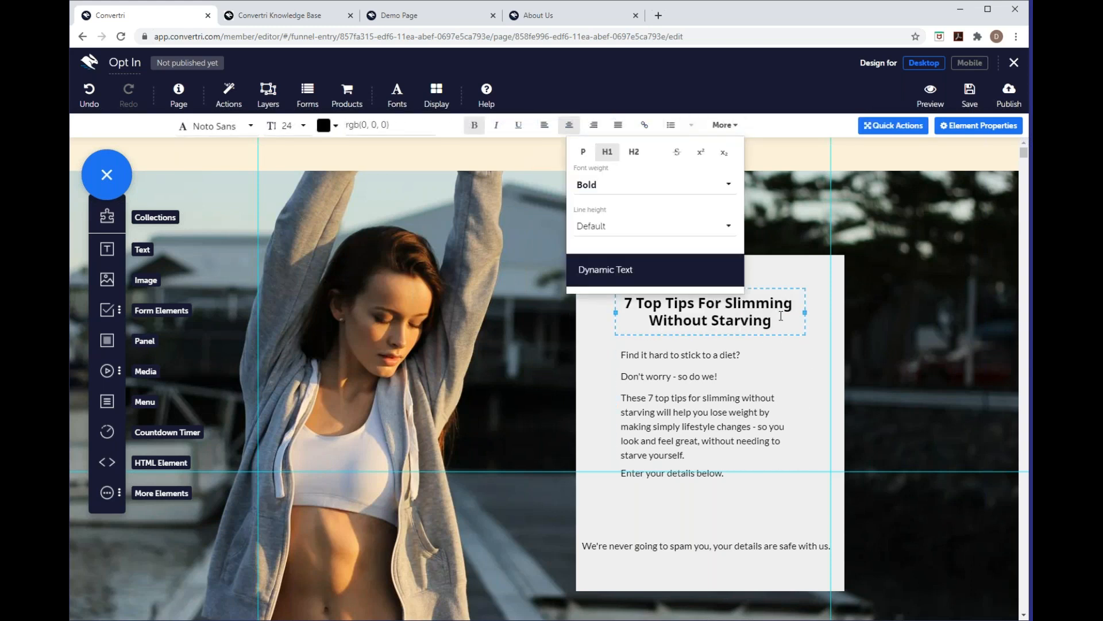
{"action": "left_click", "coordinate": [792, 344]}
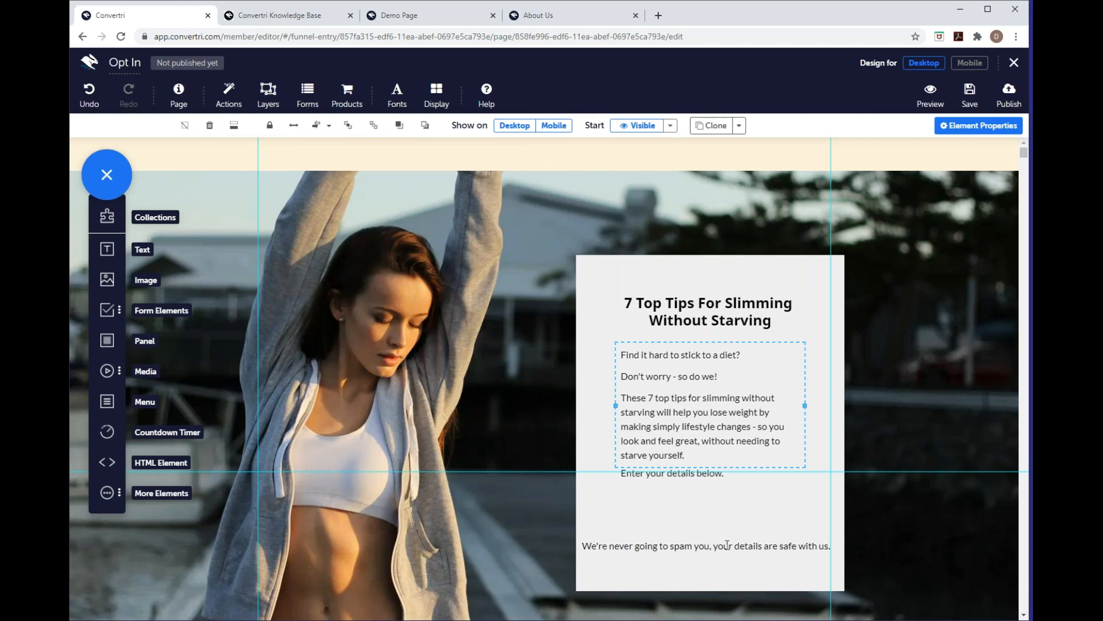
- Center the "Enter your details below." text and set its font size to 12
{"action": "left_click", "coordinate": [711, 476]}
{"action": "left_click_drag", "start_coordinate": [719, 480], "coordinate": [630, 485]}
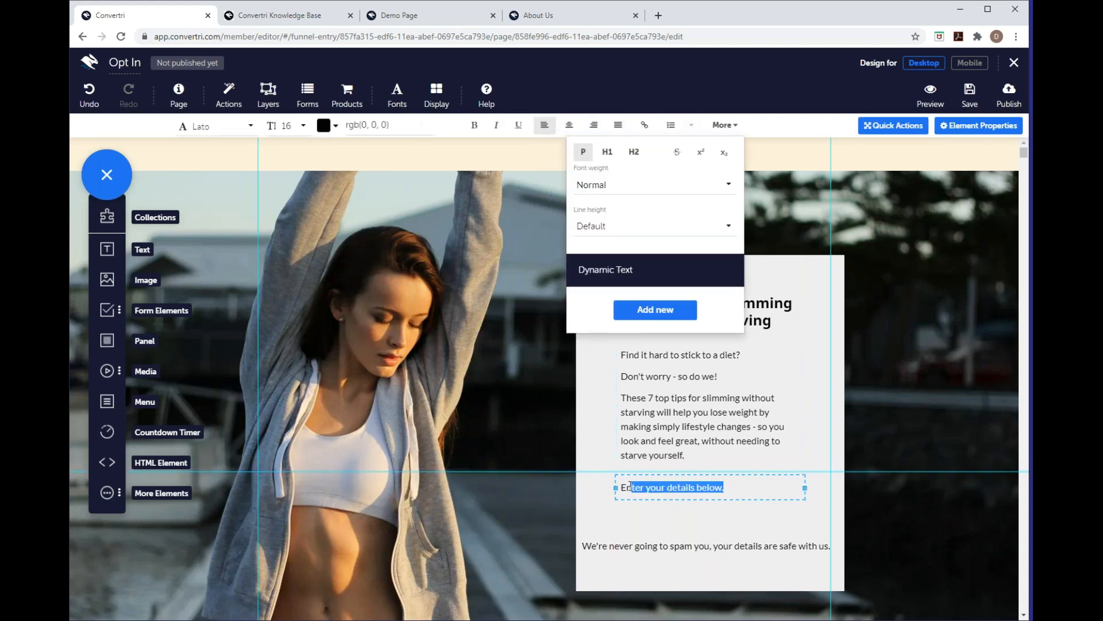
{"action": "left_click", "coordinate": [569, 125]}
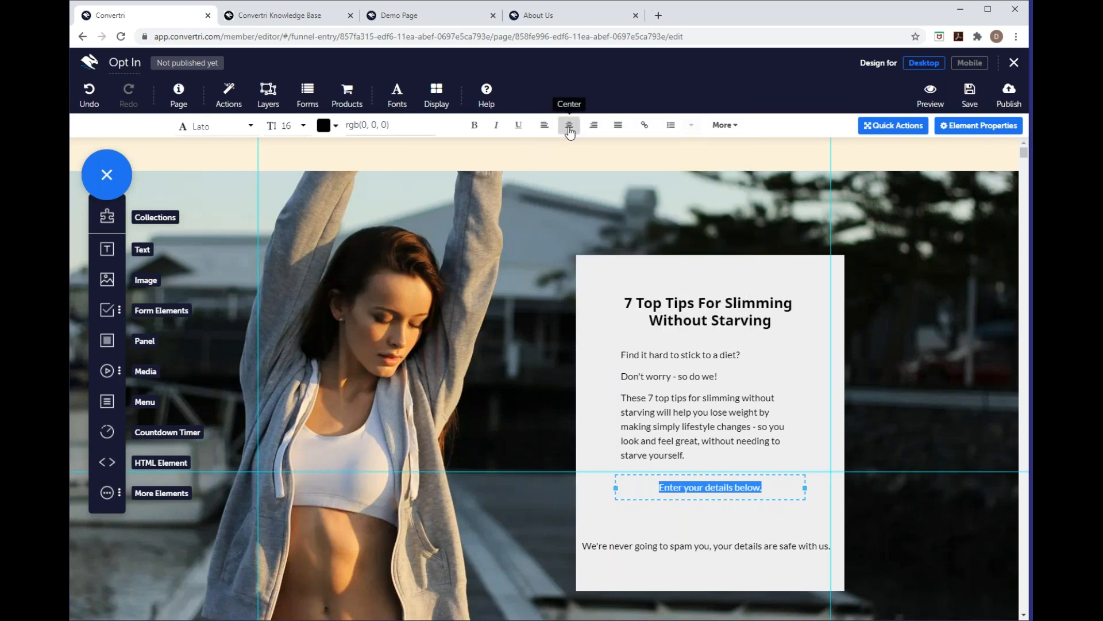
{"action": "left_click", "coordinate": [304, 127]}
{"action": "left_click", "coordinate": [303, 127]}
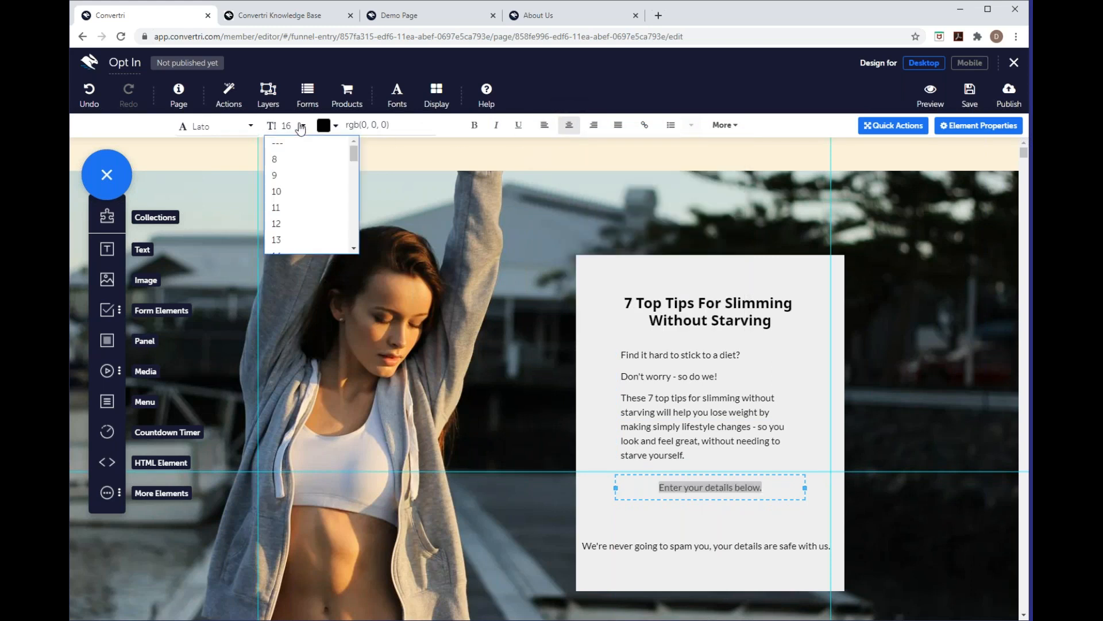
{"action": "left_click", "coordinate": [310, 224]}
- Set the "We're never going to spam you" line to font size 12 and center it
{"action": "left_click", "coordinate": [729, 546]}
{"action": "left_click_drag", "start_coordinate": [837, 549], "coordinate": [576, 528]}
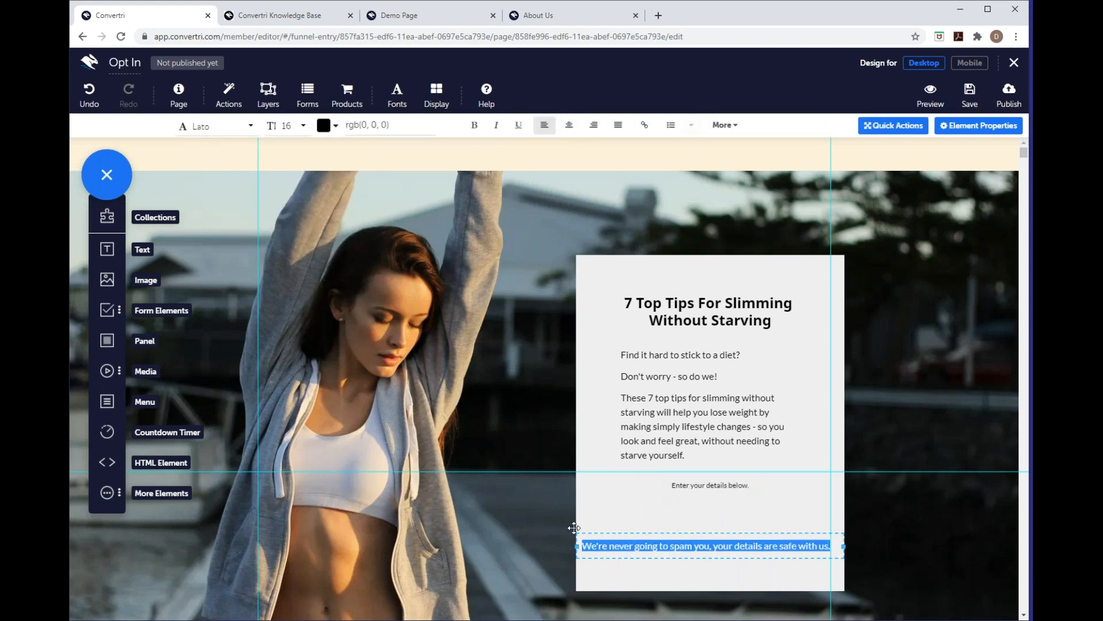
{"action": "left_click", "coordinate": [298, 130]}
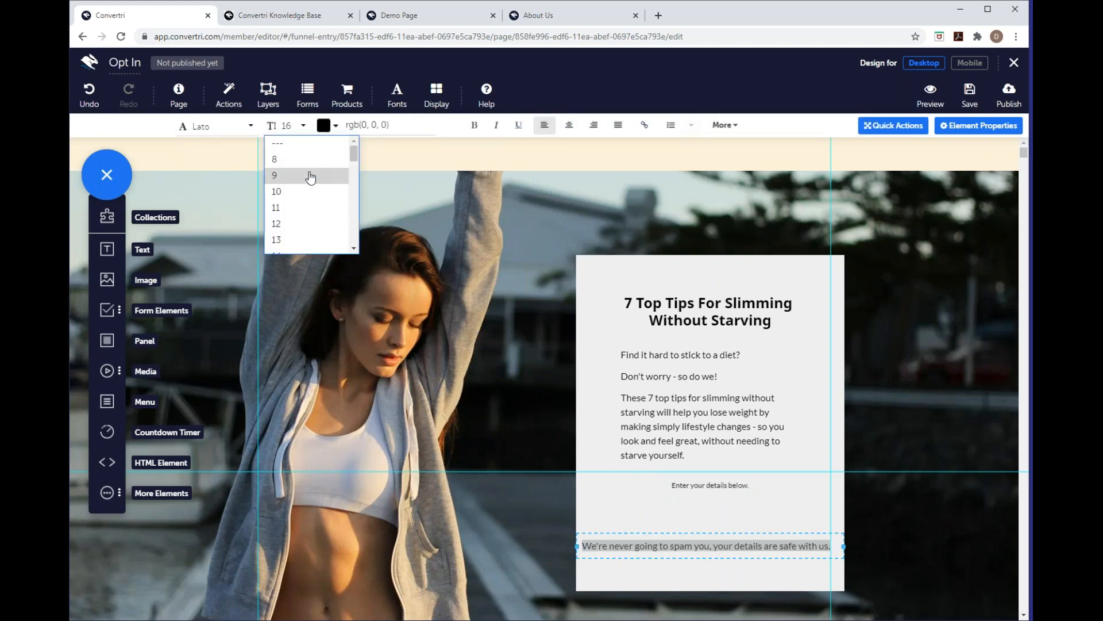
{"action": "left_click", "coordinate": [298, 230]}
{"action": "left_click", "coordinate": [572, 132]}
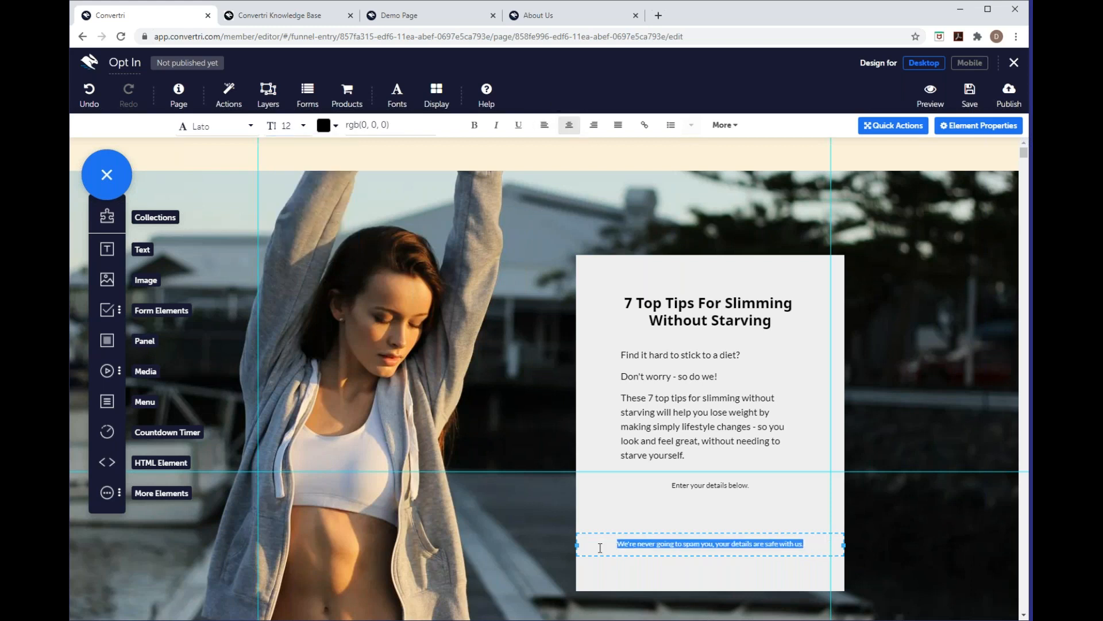
- Narrow the "Enter your details below." and spam notice text boxes, and move the spam notice lower in the panel
{"action": "left_click_drag", "start_coordinate": [576, 545], "coordinate": [644, 545]}
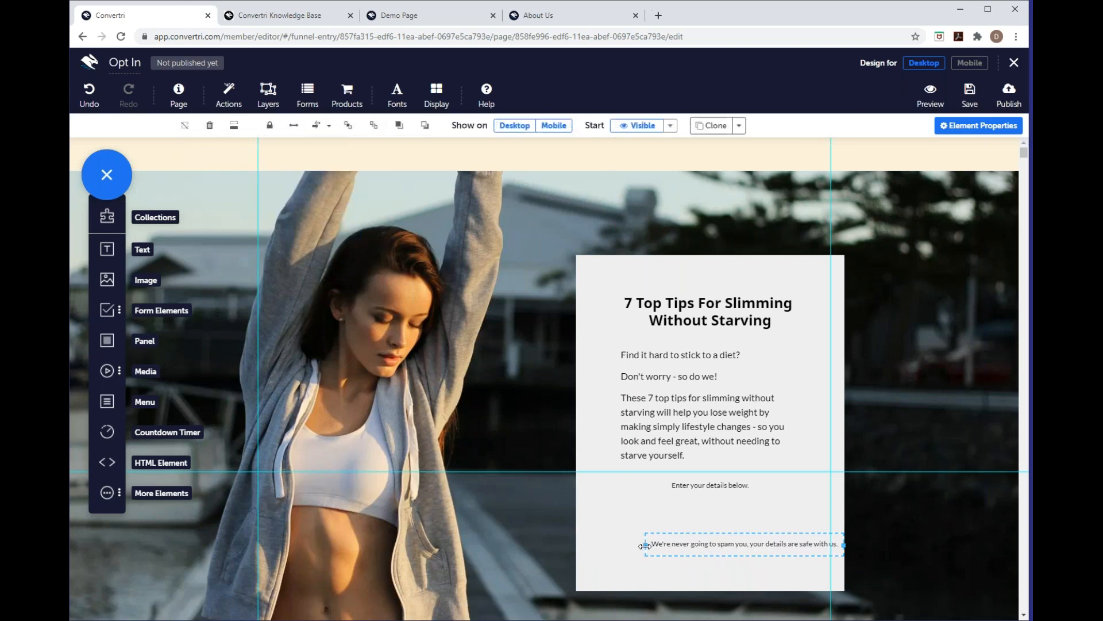
{"action": "left_click", "coordinate": [682, 485]}
{"action": "left_click_drag", "start_coordinate": [615, 486], "coordinate": [693, 489]}
{"action": "left_click", "coordinate": [708, 534]}
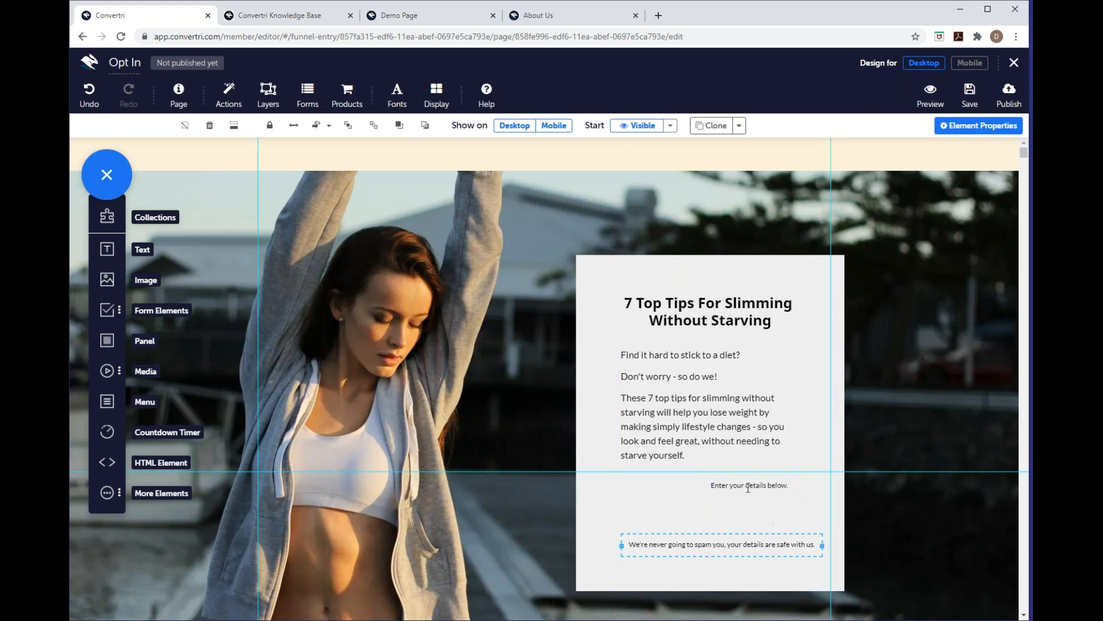
{"action": "left_click_drag", "start_coordinate": [702, 535], "coordinate": [688, 546]}
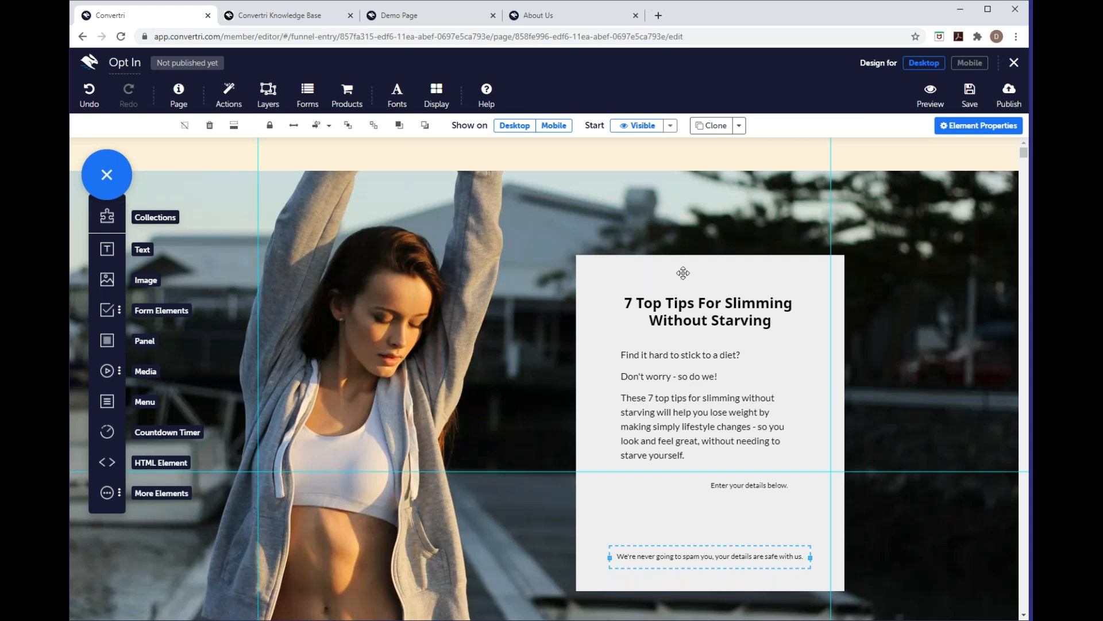
- Add First Name and Email form fields to the panel below "Enter your details below."
{"action": "left_click", "coordinate": [121, 315]}
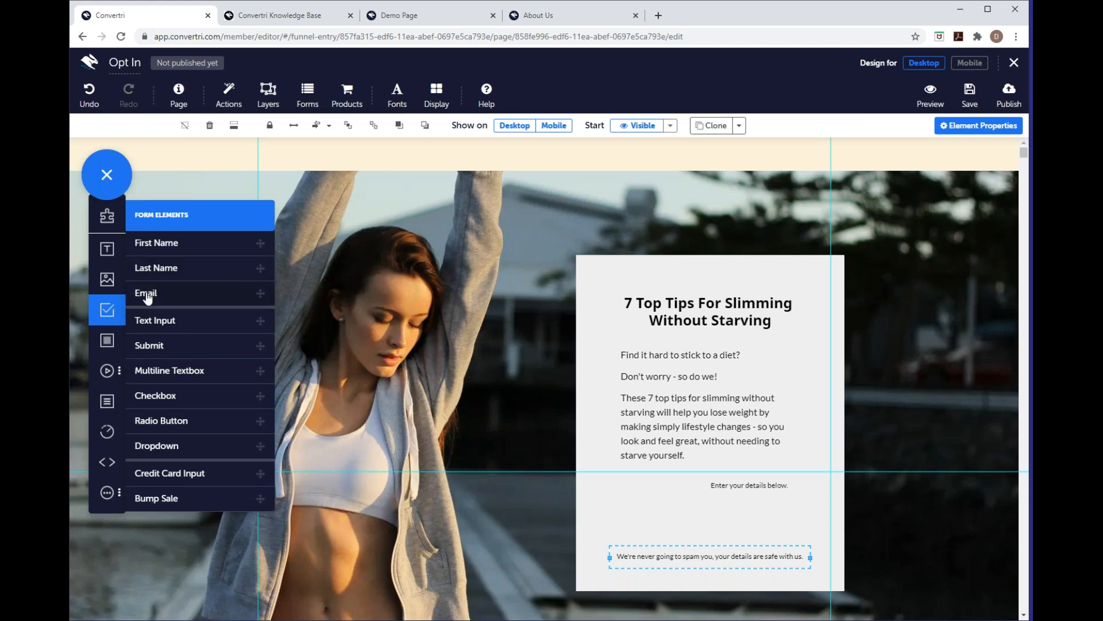
{"action": "left_click_drag", "start_coordinate": [171, 250], "coordinate": [688, 510]}
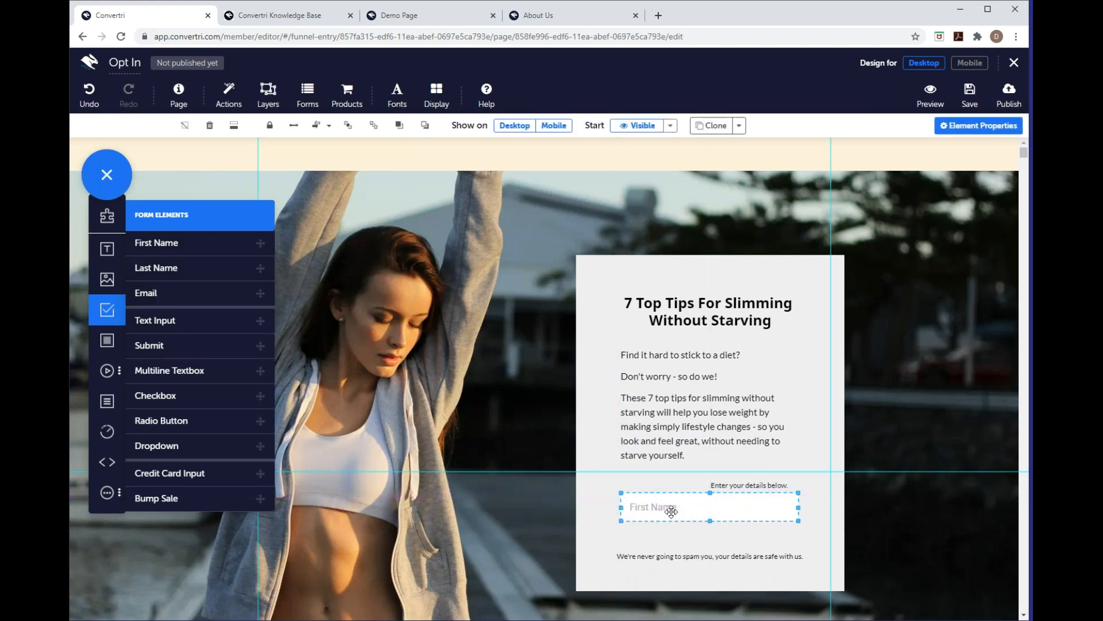
{"action": "left_click_drag", "start_coordinate": [169, 296], "coordinate": [690, 539]}
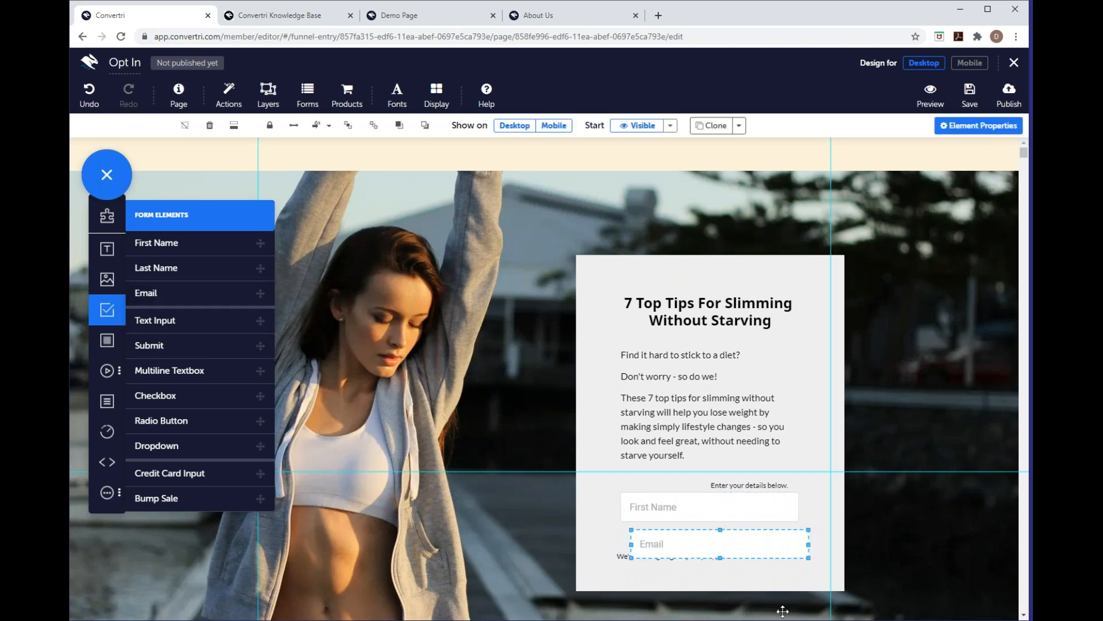
- Extend the opt-in panel's lower edge downward to make room for the form
{"action": "scroll", "coordinate": [782, 611], "scroll_direction": "down", "scroll_amount": 3}
{"action": "left_click", "coordinate": [700, 403]}
{"action": "scroll", "coordinate": [700, 402], "scroll_direction": "up", "scroll_amount": 3}
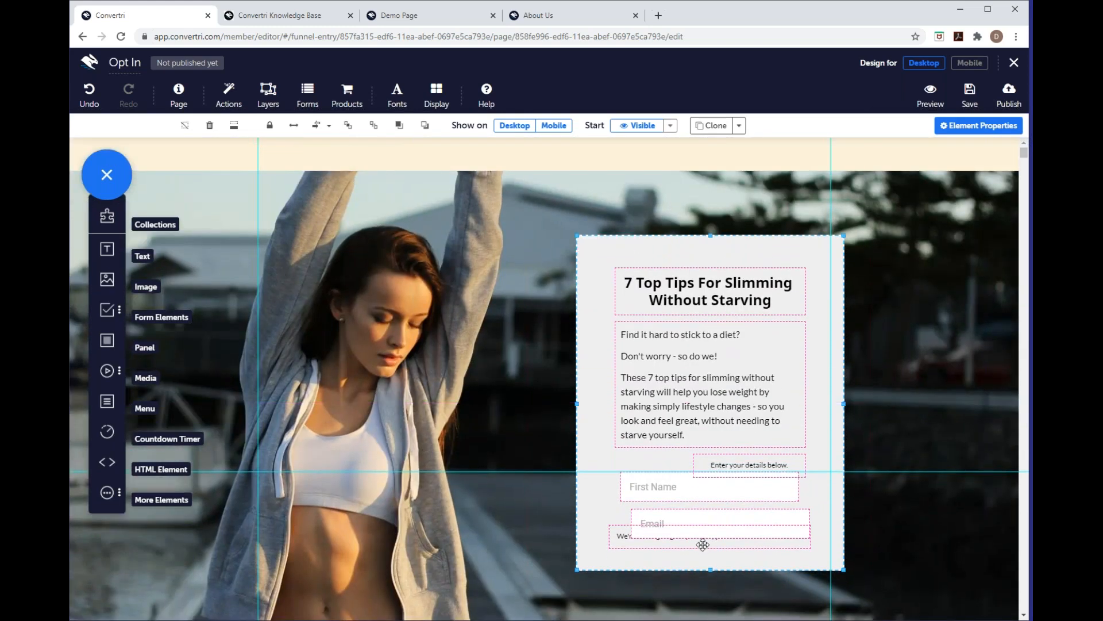
{"action": "left_click_drag", "start_coordinate": [711, 574], "coordinate": [710, 596]}
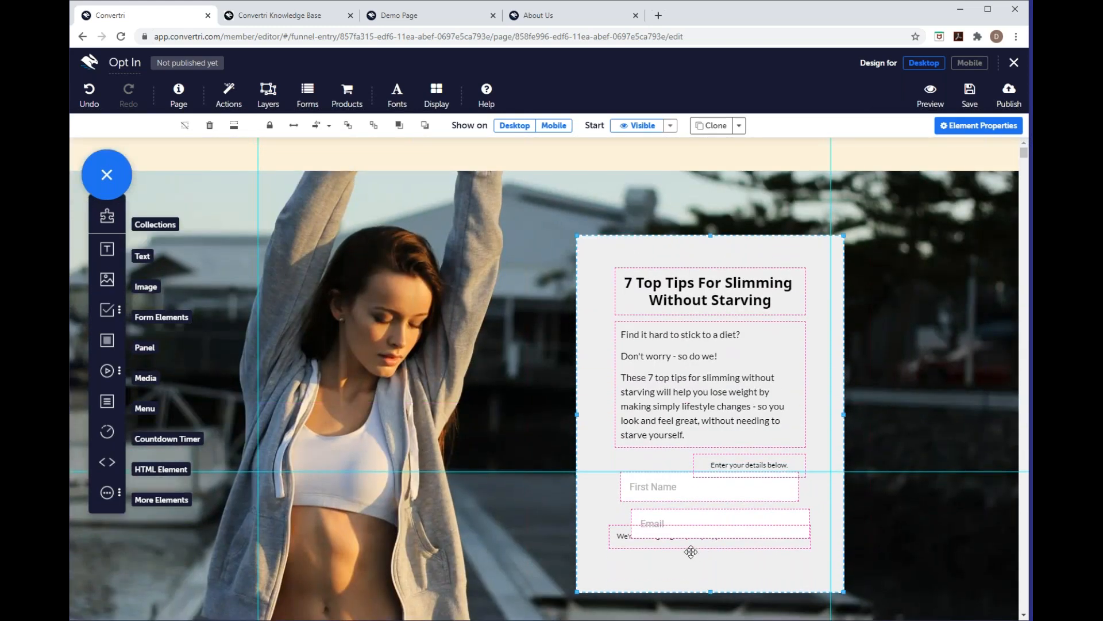
- Stack the Email field directly under First Name with a new Submit button beneath it, and raise the "Enter your details below." line
{"action": "left_click", "coordinate": [688, 544]}
{"action": "left_click_drag", "start_coordinate": [689, 543], "coordinate": [661, 528]}
{"action": "left_click", "coordinate": [119, 322]}
{"action": "left_click_drag", "start_coordinate": [241, 347], "coordinate": [748, 520]}
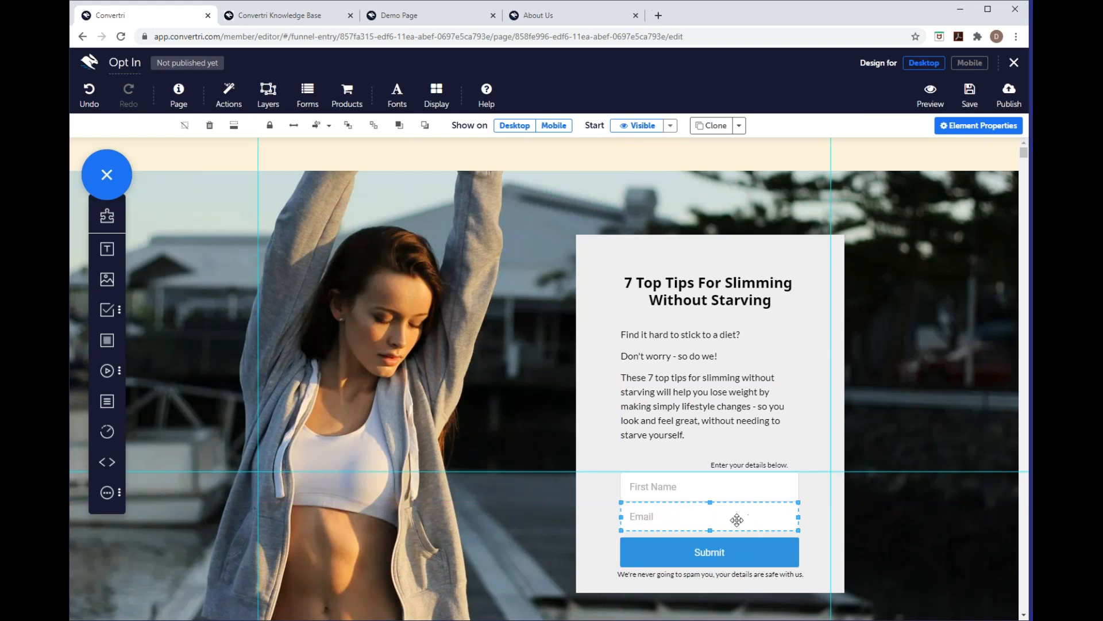
{"action": "left_click", "coordinate": [699, 485]}
{"action": "left_click_drag", "start_coordinate": [735, 463], "coordinate": [723, 452]}
- Open the input properties of the First Name field
{"action": "left_click", "coordinate": [715, 491]}
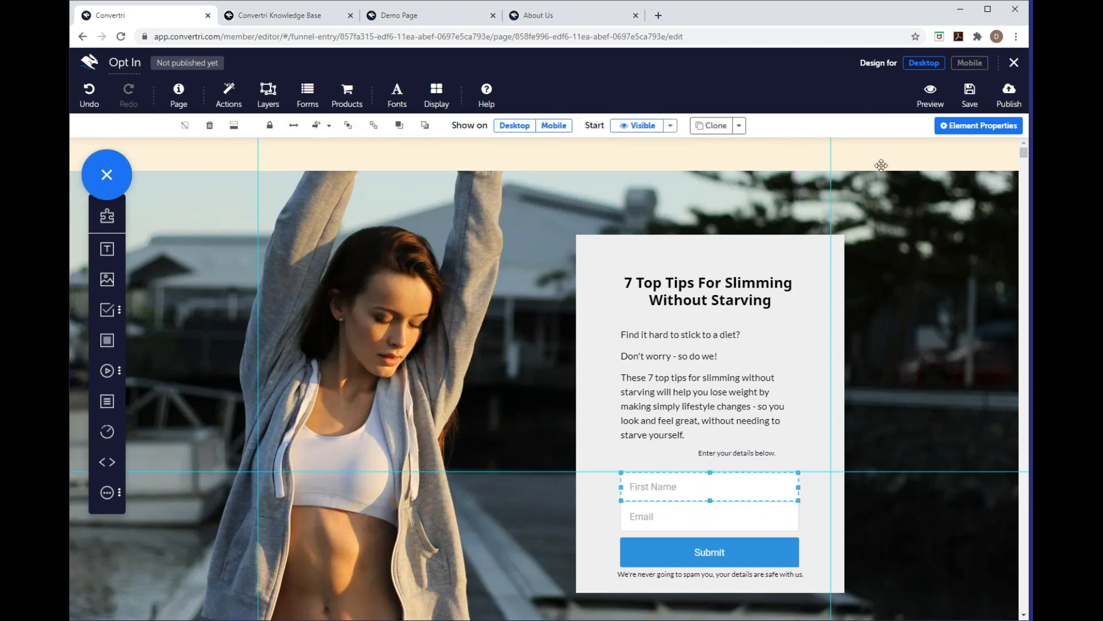
{"action": "left_click", "coordinate": [984, 132]}
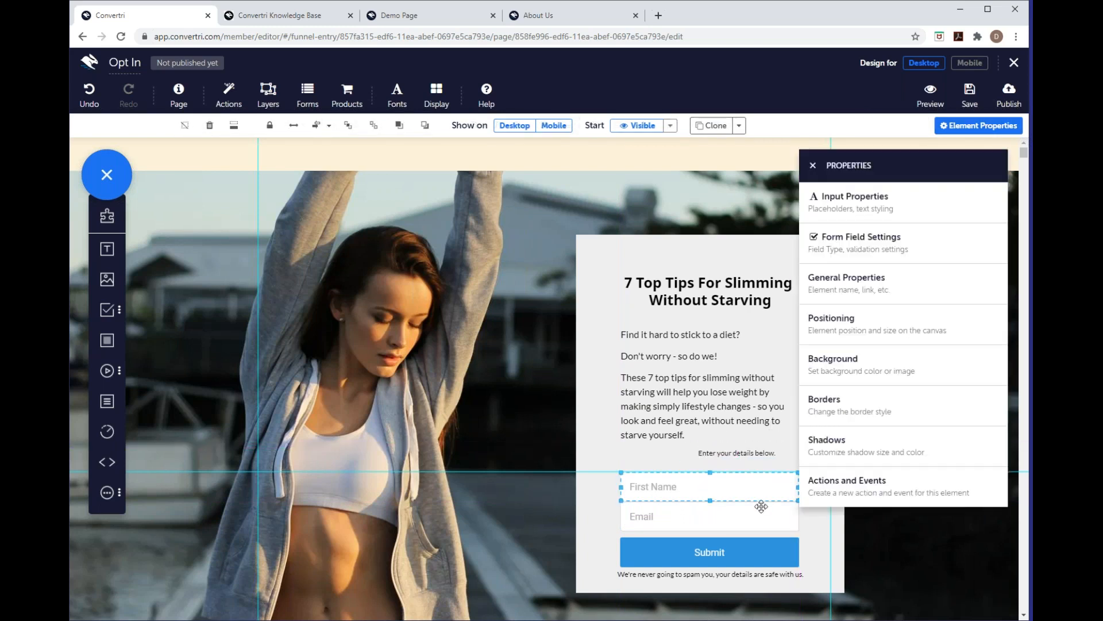
{"action": "left_click", "coordinate": [885, 217]}
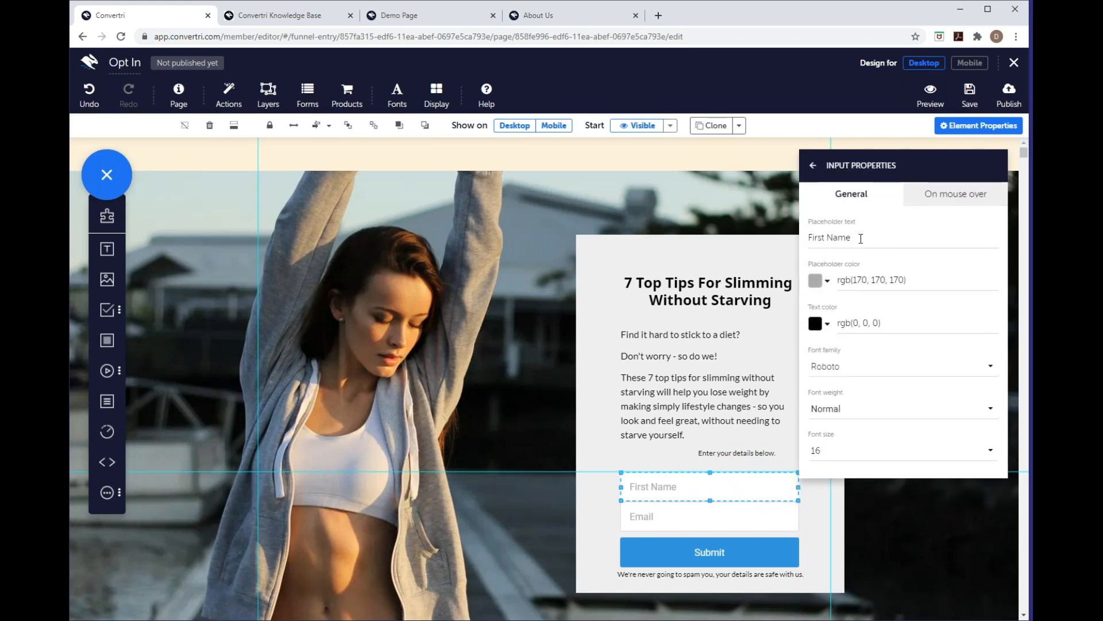
- Try "Name" as the field's placeholder text and restore it to "First Name"
{"action": "left_click_drag", "start_coordinate": [853, 236], "coordinate": [791, 254]}
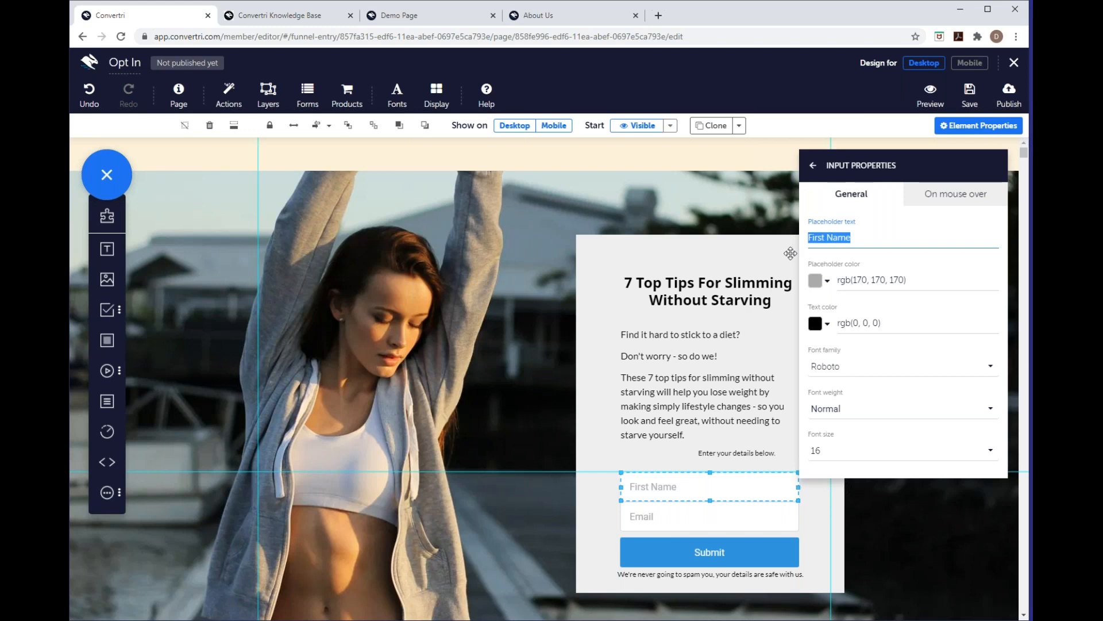
{"action": "type", "text": "Name"}
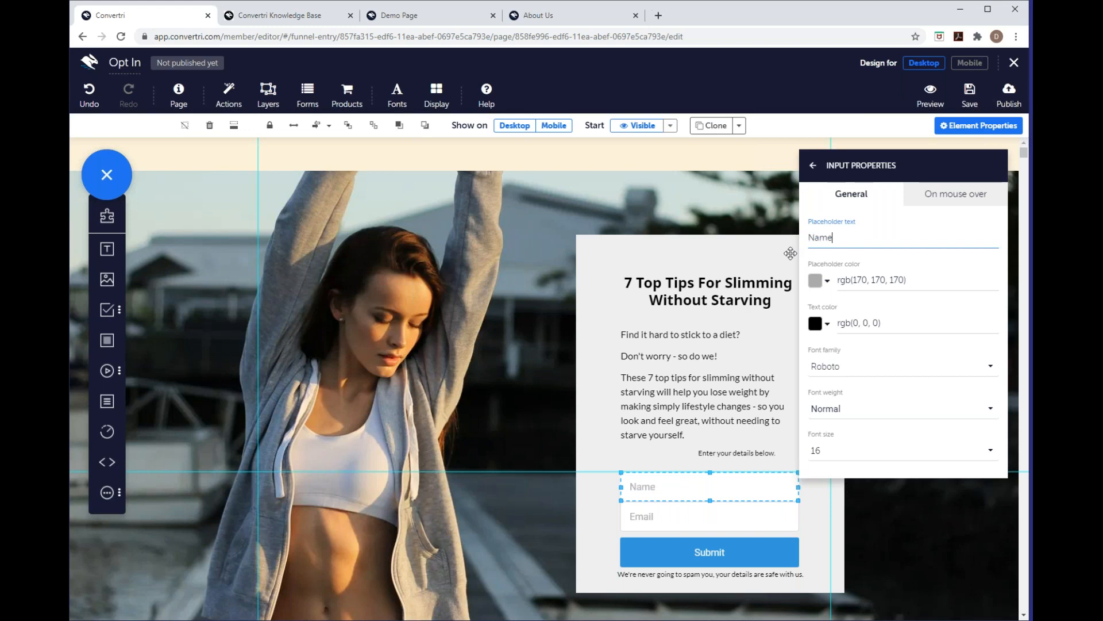
{"action": "key", "text": "BackSpace"}
{"action": "key", "text": "BackSpace"}
{"action": "key", "text": "BackSpace"}
{"action": "type", "text": "First Name"}
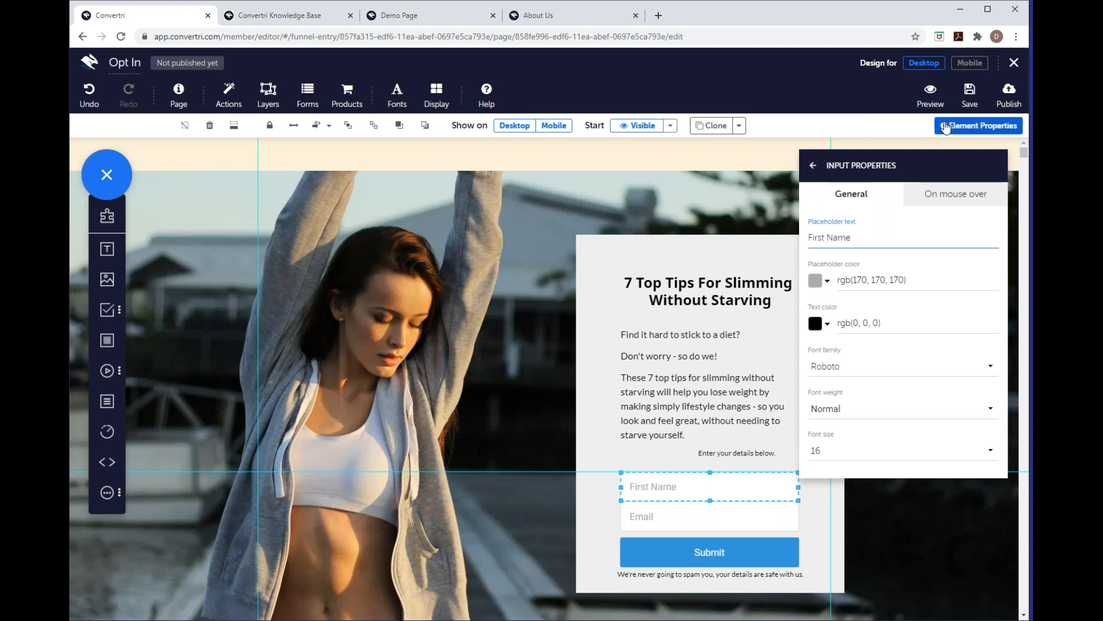
- Set the First Name field's font family to Lato and its font size to 14
{"action": "left_click", "coordinate": [849, 367]}
{"action": "scroll", "coordinate": [874, 327], "scroll_direction": "down", "scroll_amount": 5}
{"action": "scroll", "coordinate": [874, 325], "scroll_direction": "down", "scroll_amount": 5}
{"action": "left_click", "coordinate": [843, 312]}
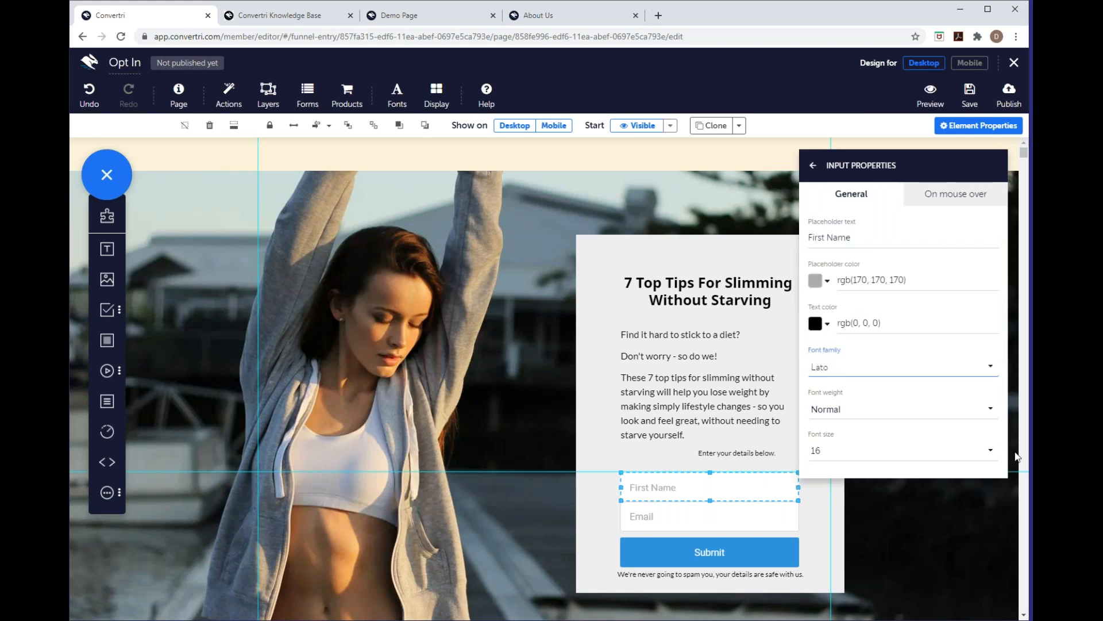
{"action": "left_click", "coordinate": [852, 461]}
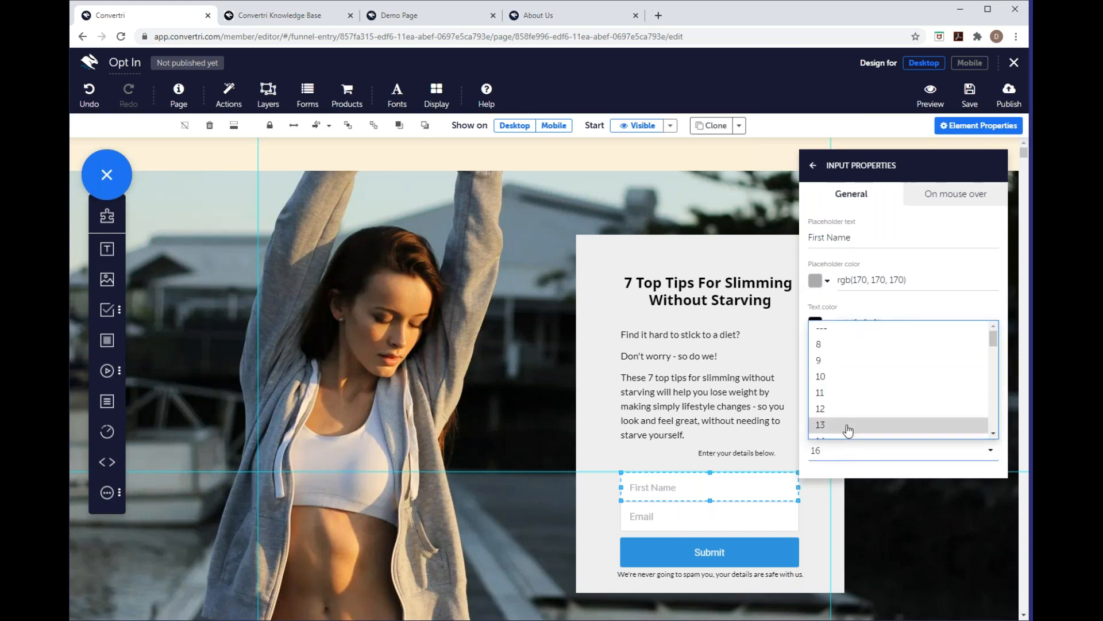
{"action": "left_click", "coordinate": [827, 323]}
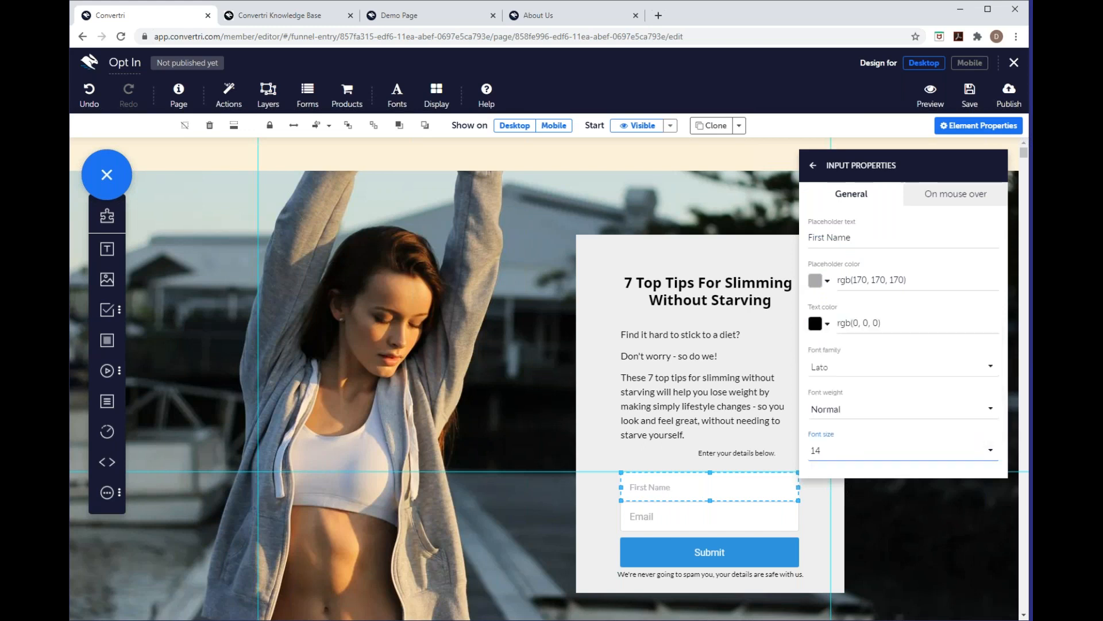
- Set the Email field's font family to Lato and its font size to 14
{"action": "left_click", "coordinate": [813, 165]}
{"action": "left_click", "coordinate": [760, 524]}
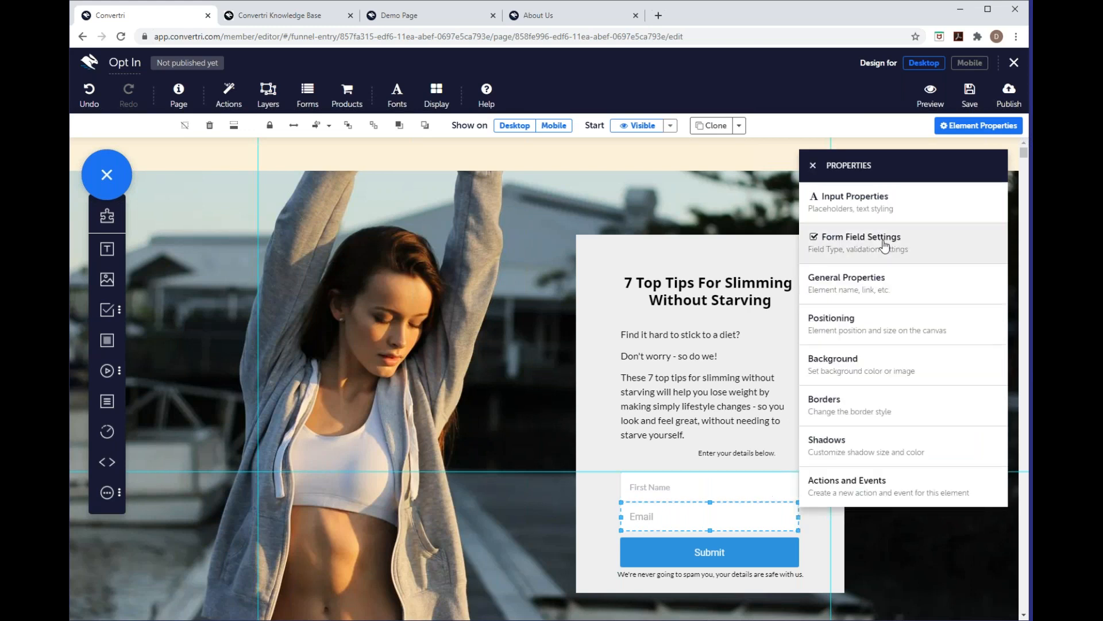
{"action": "left_click", "coordinate": [872, 215]}
{"action": "left_click", "coordinate": [832, 239]}
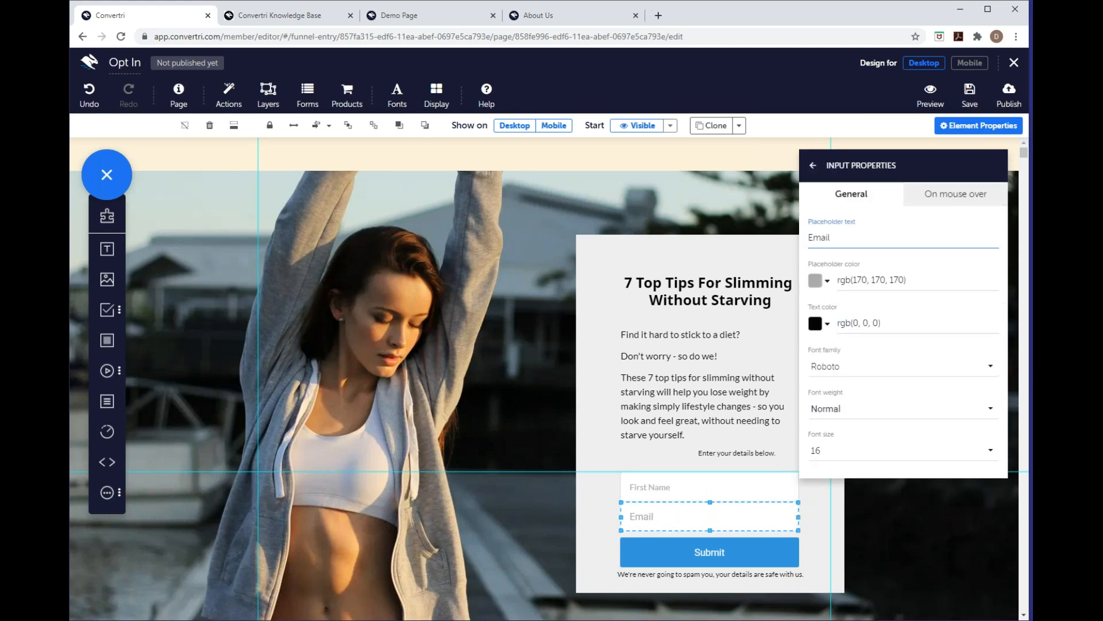
{"action": "left_click", "coordinate": [837, 368]}
{"action": "scroll", "coordinate": [865, 314], "scroll_direction": "down", "scroll_amount": 4}
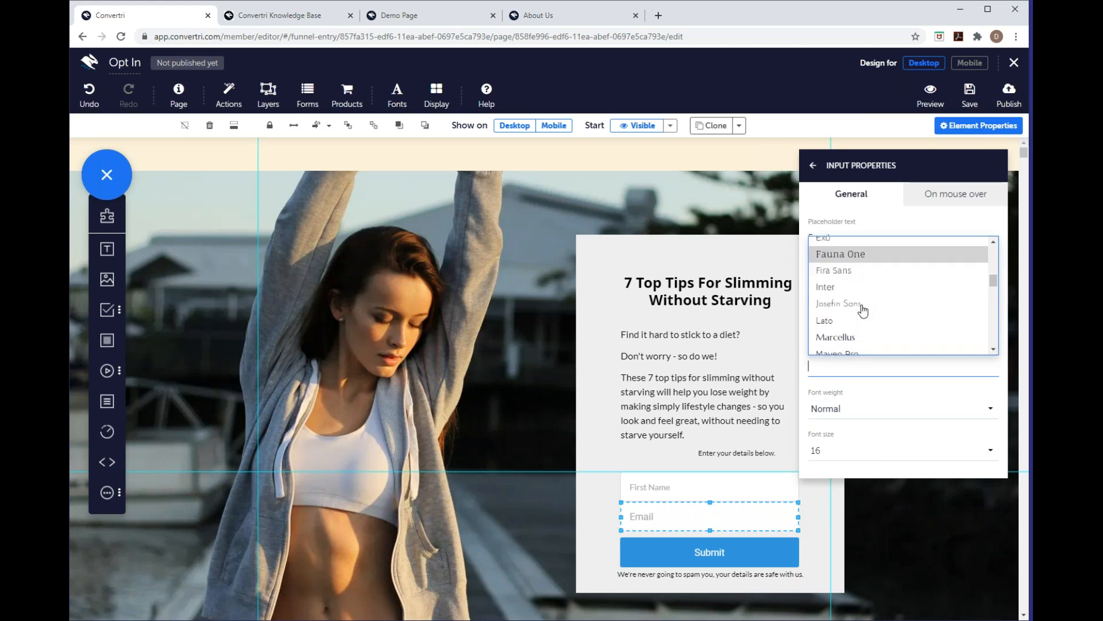
{"action": "left_click", "coordinate": [843, 308]}
{"action": "left_click", "coordinate": [836, 451]}
{"action": "scroll", "coordinate": [831, 419], "scroll_direction": "down", "scroll_amount": 2}
{"action": "left_click", "coordinate": [829, 385]}
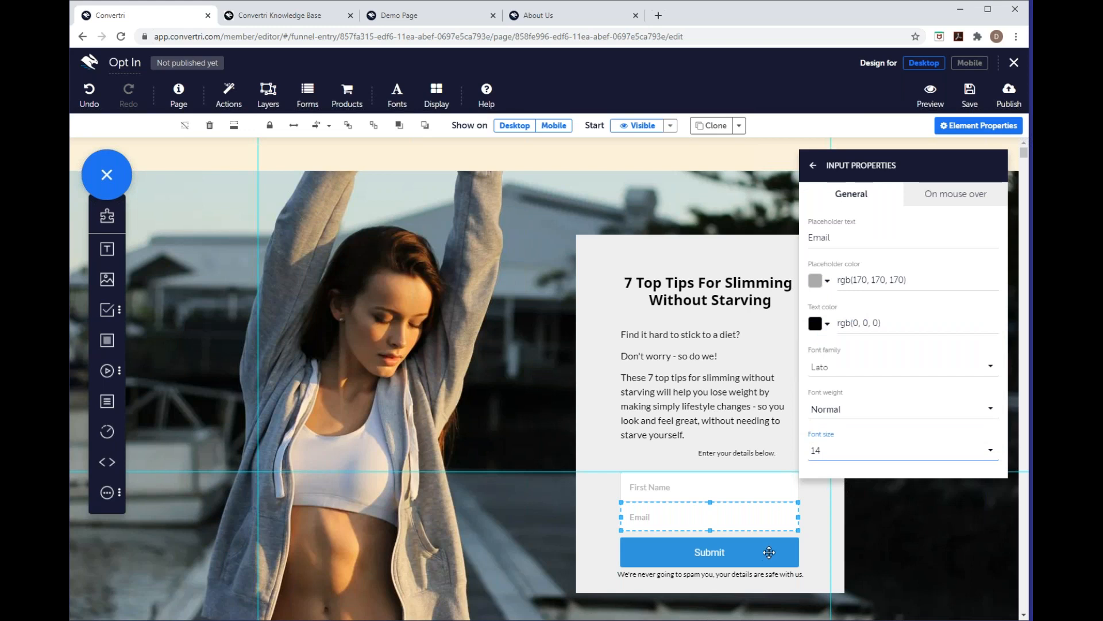
- Keep the Submit button in Sign Up mode and change its label to "Download"
{"action": "left_click", "coordinate": [770, 553]}
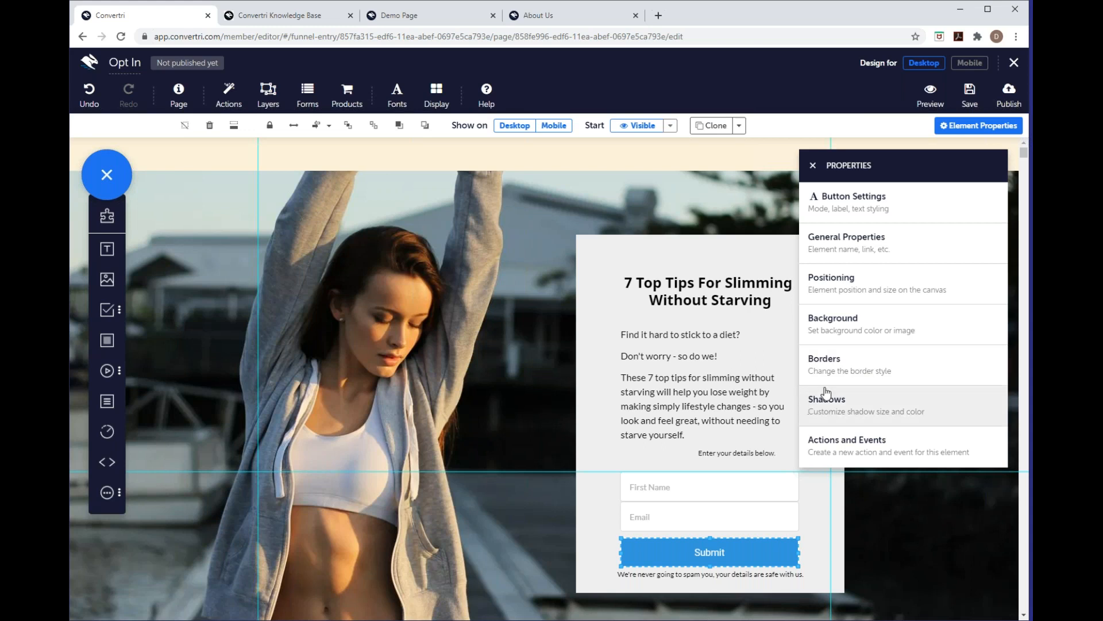
{"action": "left_click", "coordinate": [833, 211]}
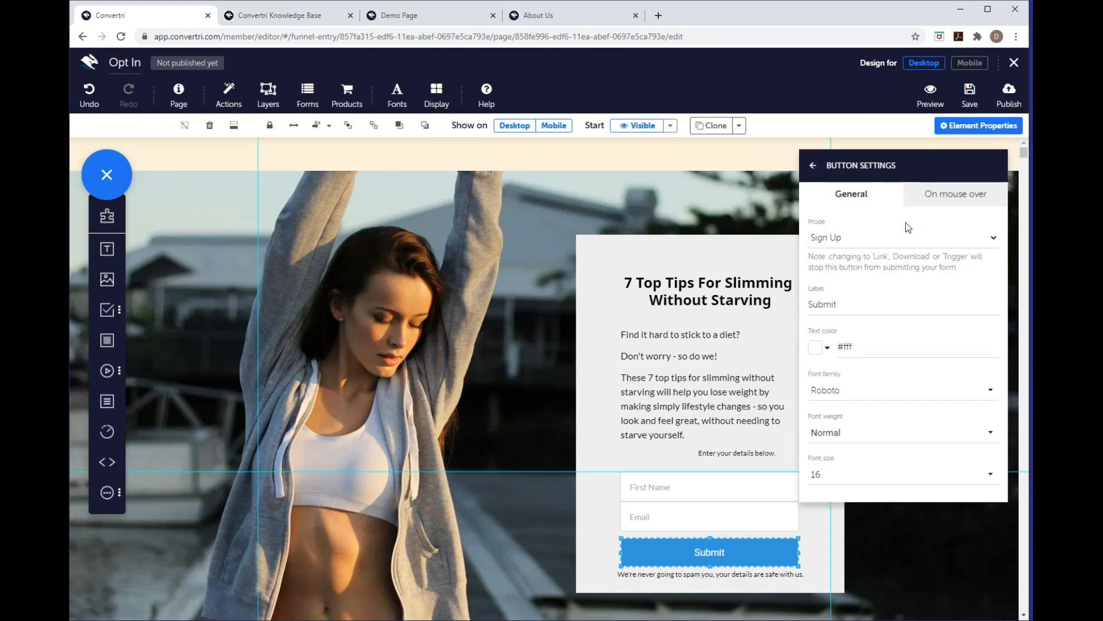
{"action": "left_click", "coordinate": [853, 244]}
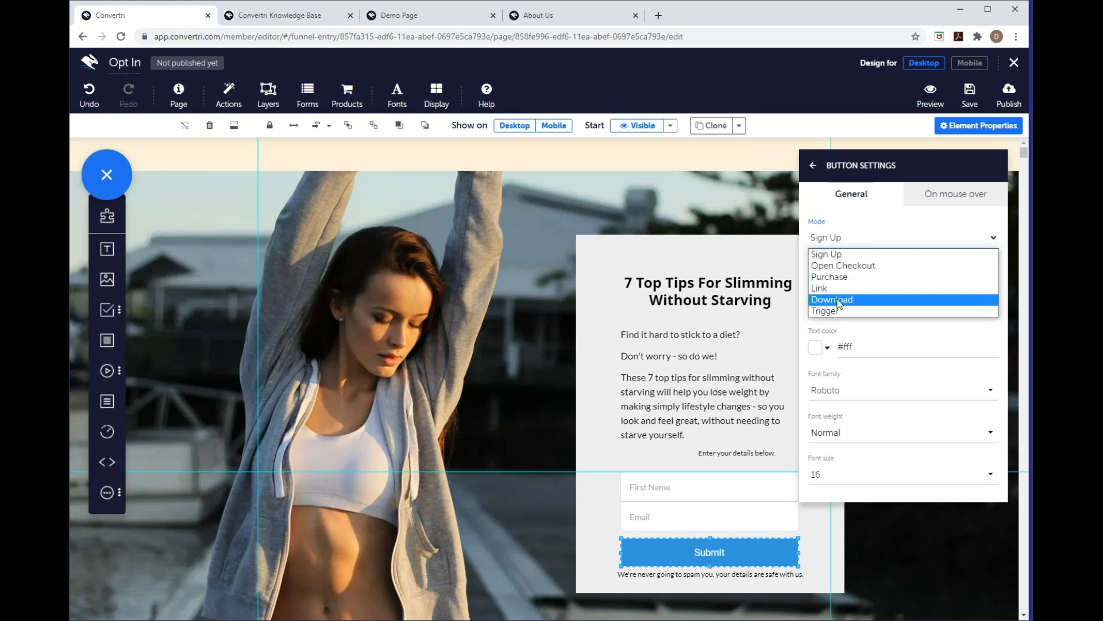
{"action": "left_click", "coordinate": [850, 257]}
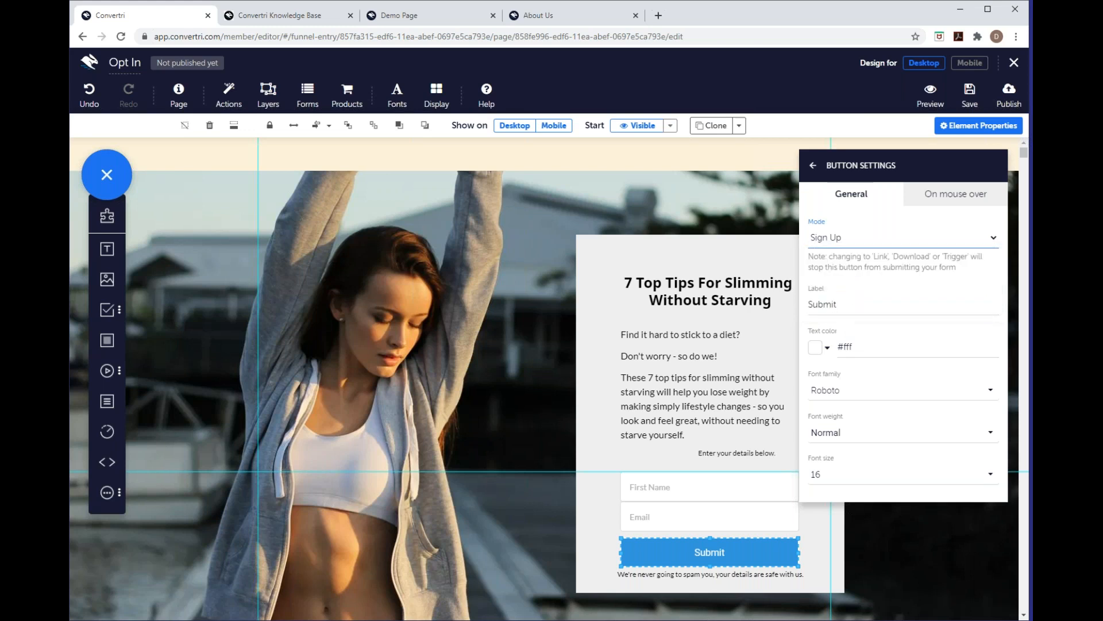
{"action": "double_click", "coordinate": [844, 304]}
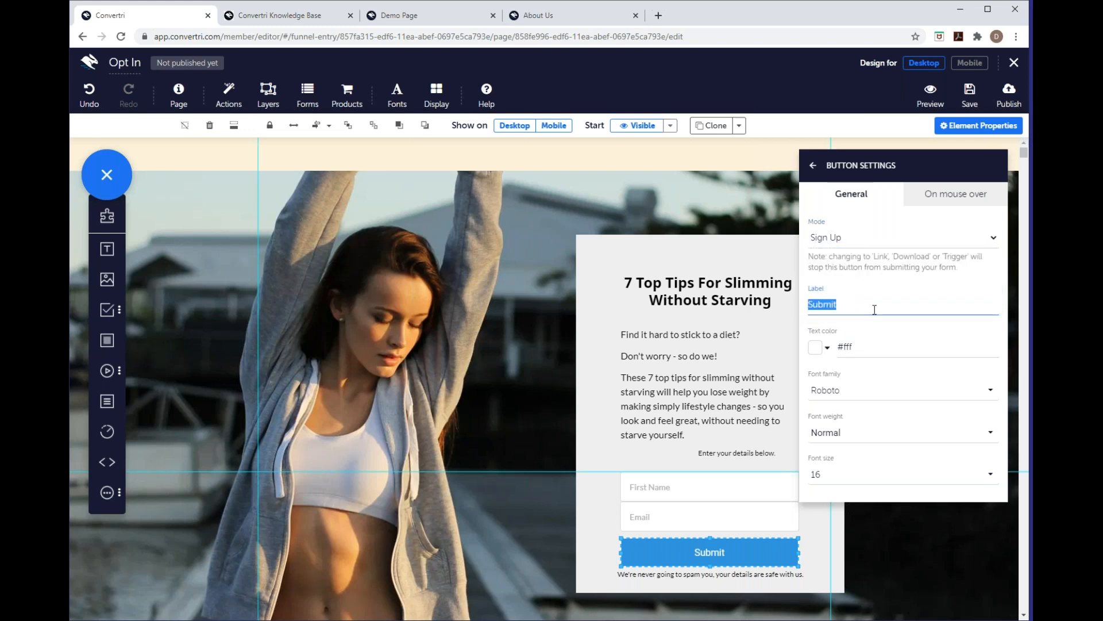
{"action": "type", "text": "Download"}
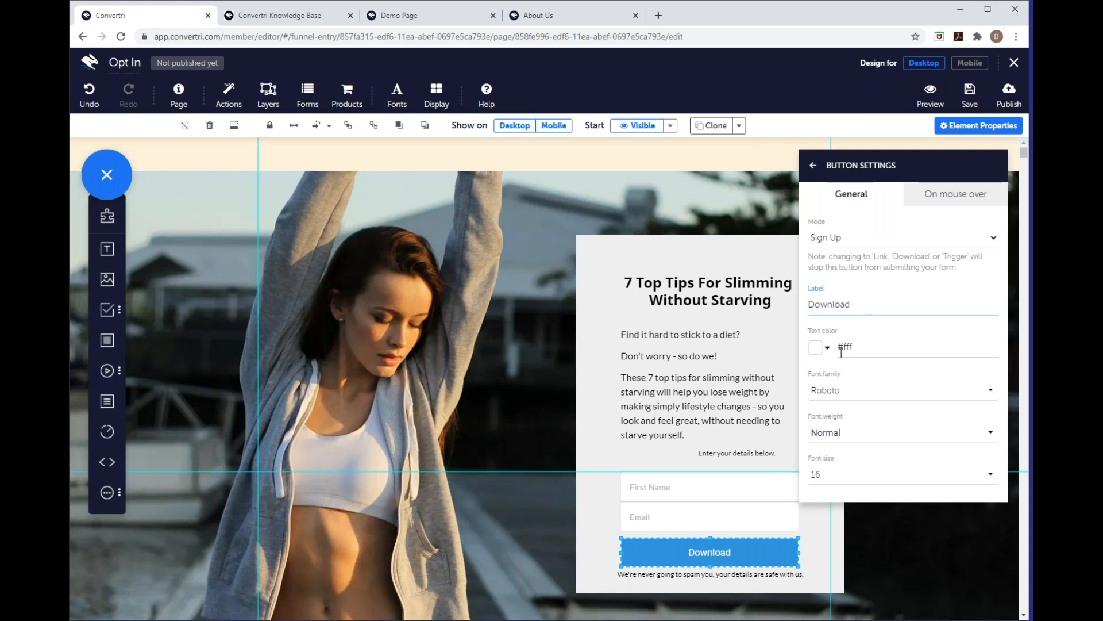
- Set the Download button's font family to Noto Sans and its font weight to Bold
{"action": "left_click", "coordinate": [869, 391]}
{"action": "scroll", "coordinate": [893, 367], "scroll_direction": "down", "scroll_amount": 15}
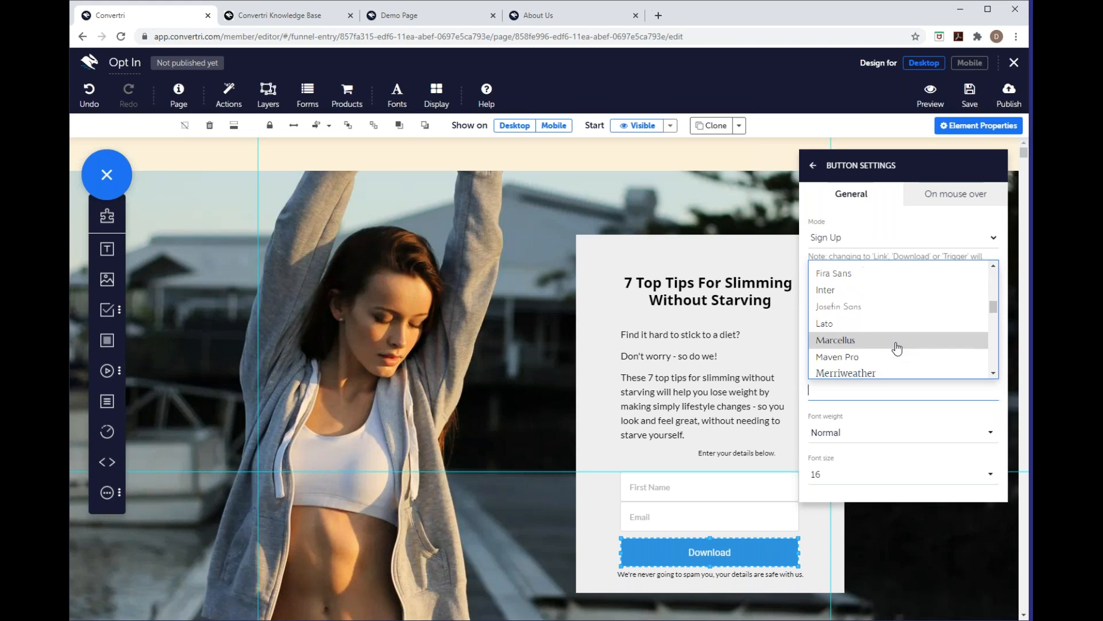
{"action": "left_click", "coordinate": [873, 332]}
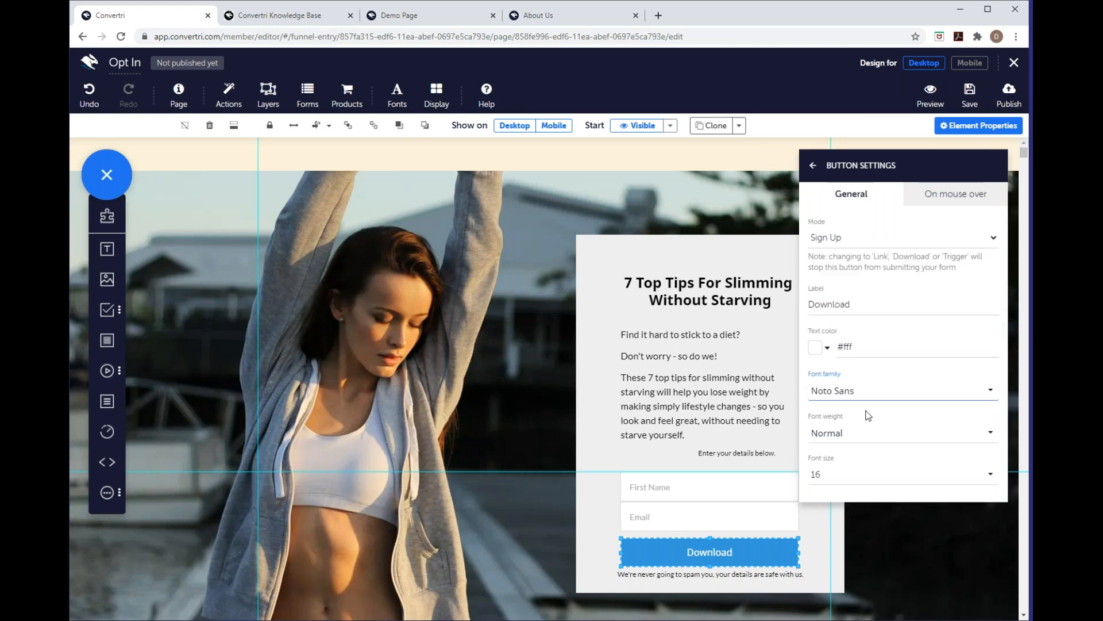
{"action": "left_click", "coordinate": [858, 439]}
{"action": "left_click", "coordinate": [856, 412]}
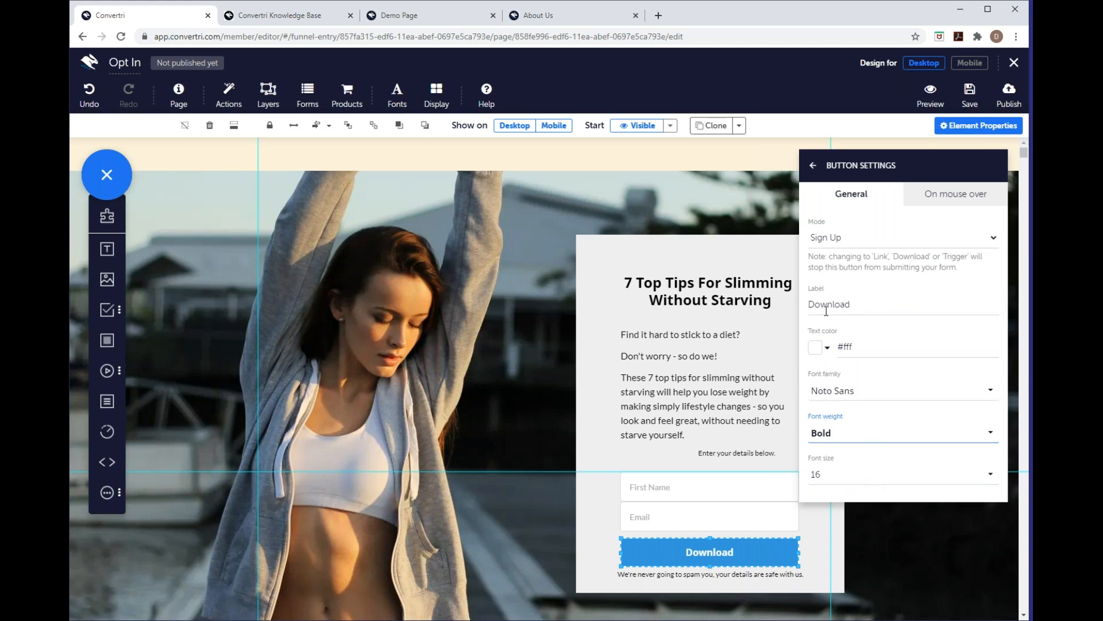
{"action": "left_click", "coordinate": [812, 166]}
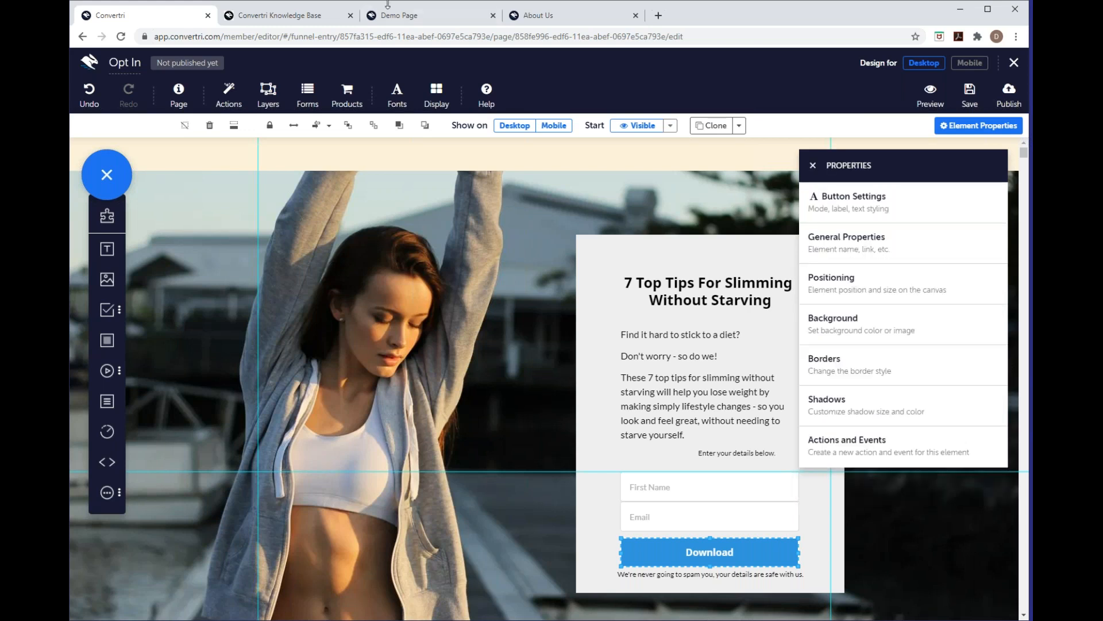
- Compare with the Demo Page, shift the grey form container slightly left inside the guide, and center-align its contents
{"action": "left_click", "coordinate": [425, 20]}
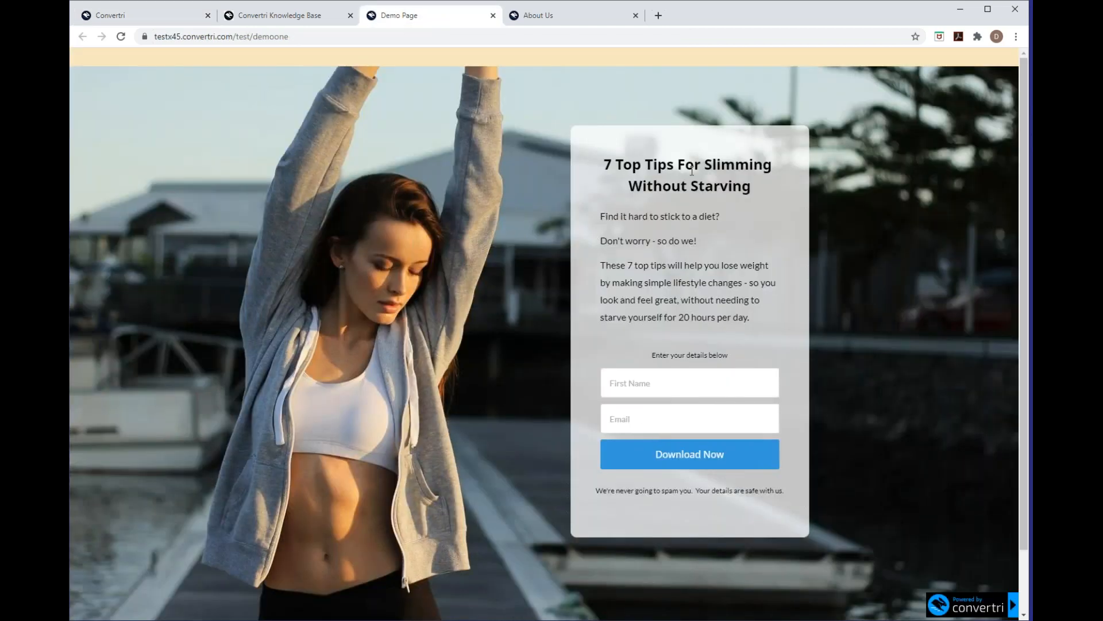
{"action": "left_click", "coordinate": [182, 21]}
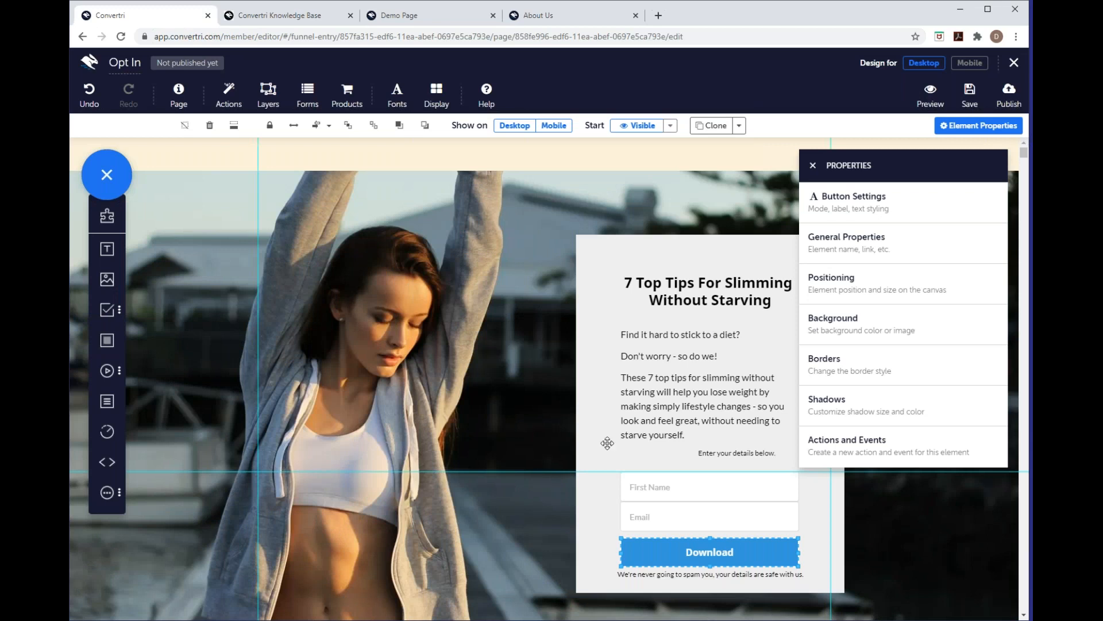
{"action": "left_click", "coordinate": [595, 418]}
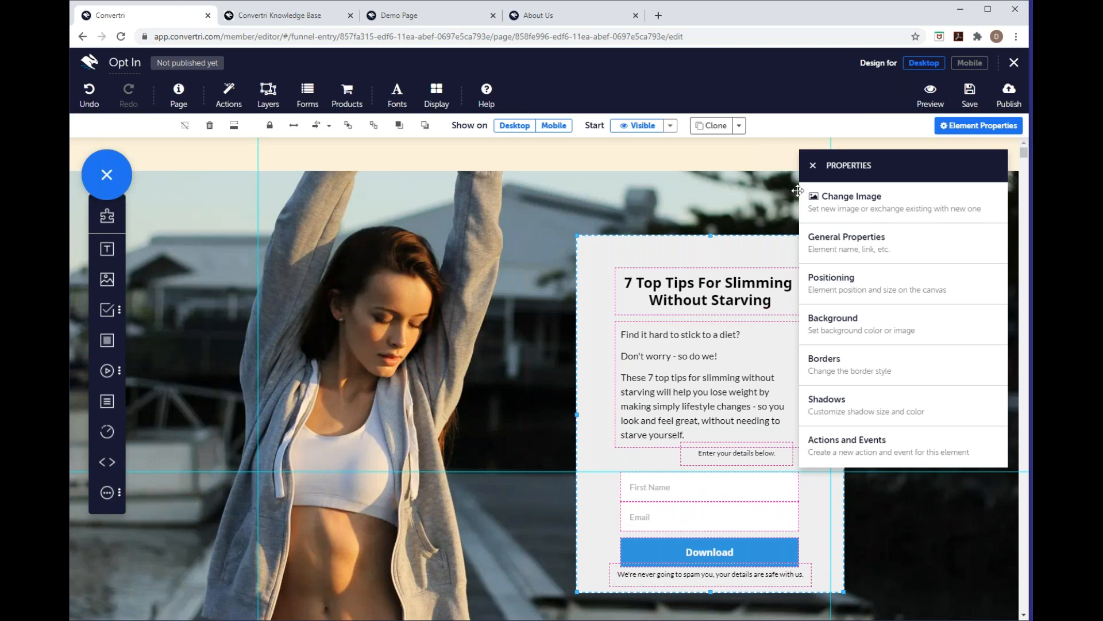
{"action": "left_click", "coordinate": [813, 167]}
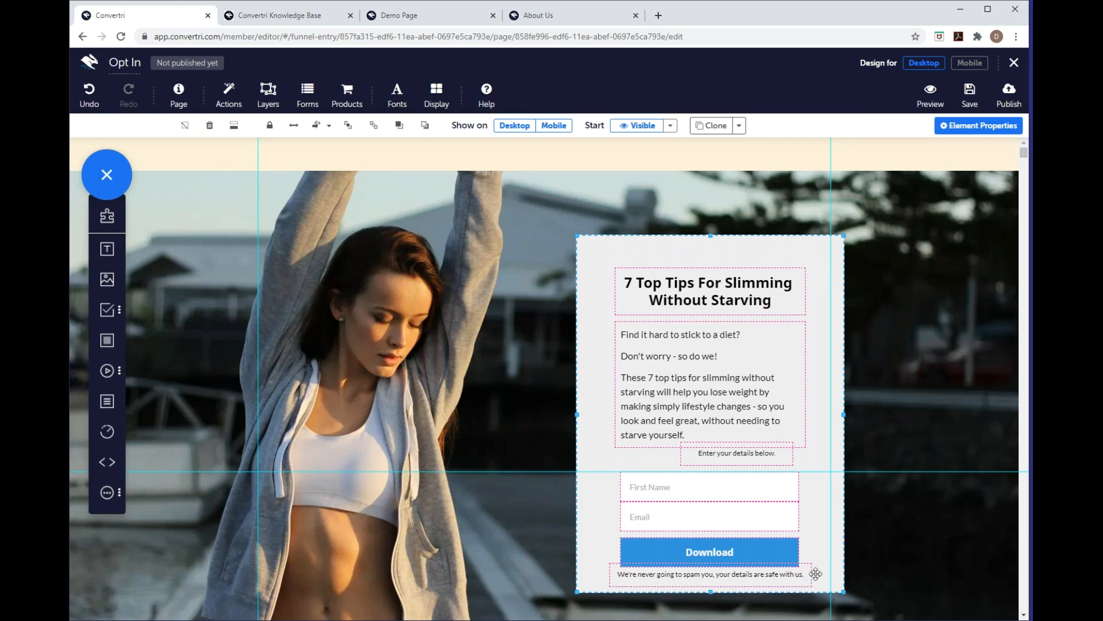
{"action": "mouse_move", "coordinate": [828, 522]}
{"action": "left_mouse_down"}
{"action": "mouse_move", "coordinate": [841, 507]}
{"action": "mouse_move", "coordinate": [802, 525]}
{"action": "mouse_move", "coordinate": [818, 521]}
{"action": "left_mouse_up"}
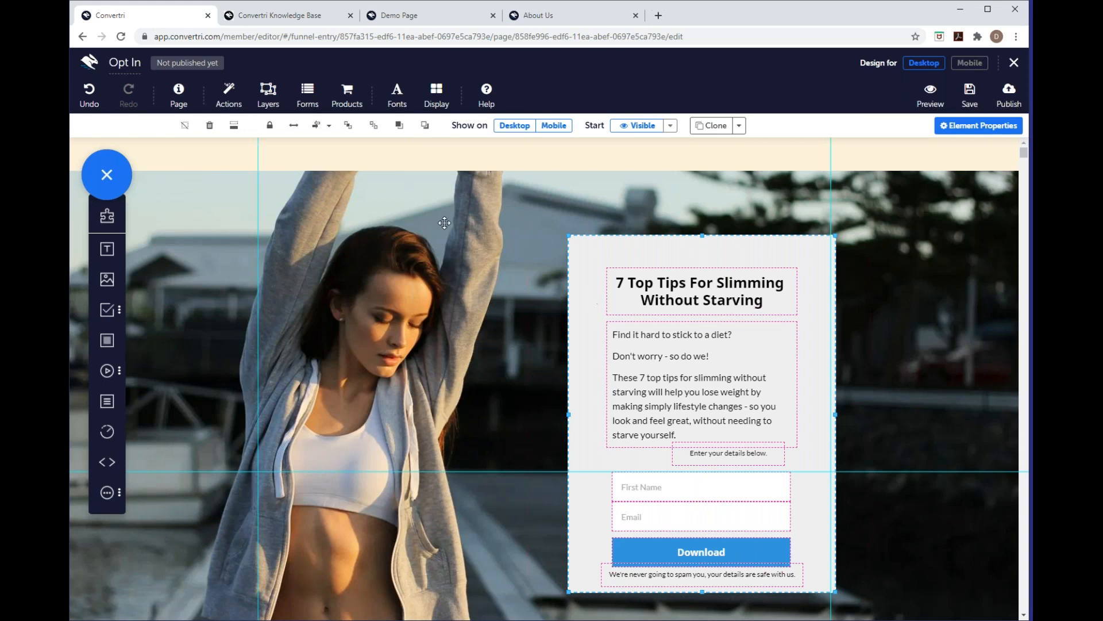
{"action": "left_click", "coordinate": [321, 131]}
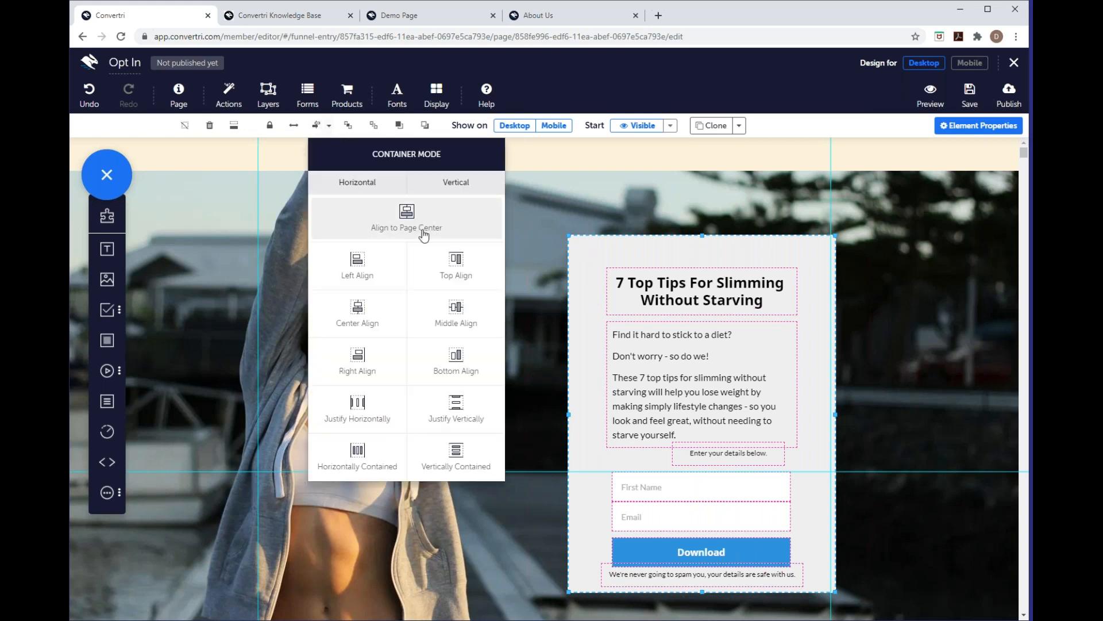
{"action": "left_click", "coordinate": [377, 325]}
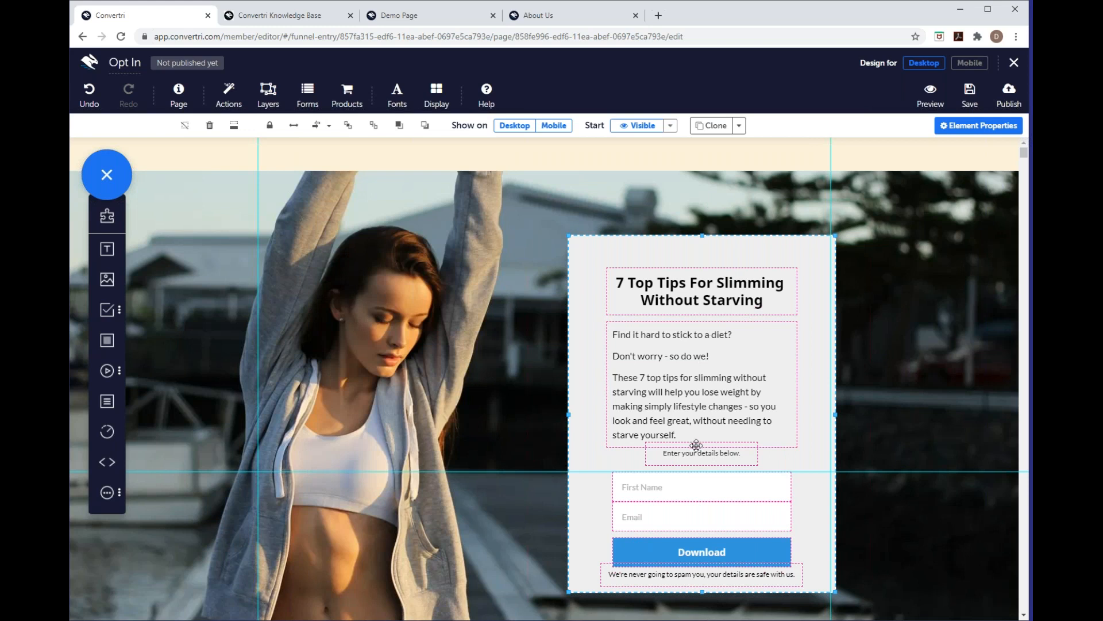
- Move the "7 Top Tips For Slimming Without Starving" heading and the paragraph text below it slightly up in the container
{"action": "left_click", "coordinate": [719, 277]}
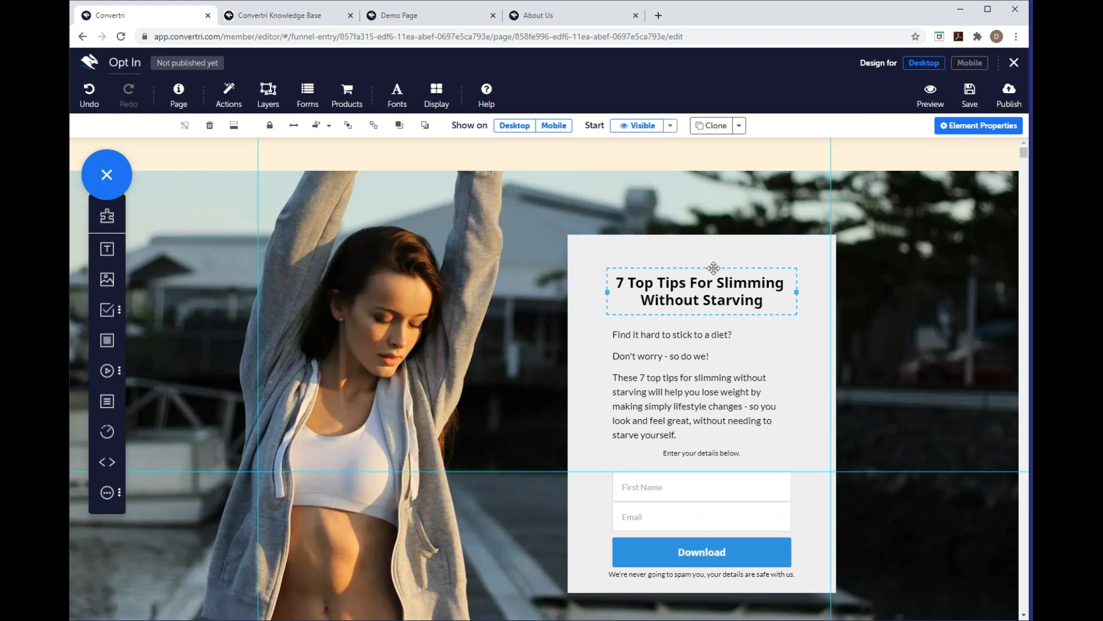
{"action": "left_click_drag", "start_coordinate": [719, 277], "coordinate": [718, 265]}
{"action": "left_click", "coordinate": [717, 326]}
{"action": "key", "text": "shift+Up"}
{"action": "key", "text": "shift+Up"}
{"action": "key", "text": "shift+Up"}
- Spread out the form by moving the First Name field up and the Email field and the no-spam note down
{"action": "left_click", "coordinate": [717, 452]}
{"action": "left_click_drag", "start_coordinate": [715, 490], "coordinate": [716, 513]}
{"action": "left_click", "coordinate": [716, 511]}
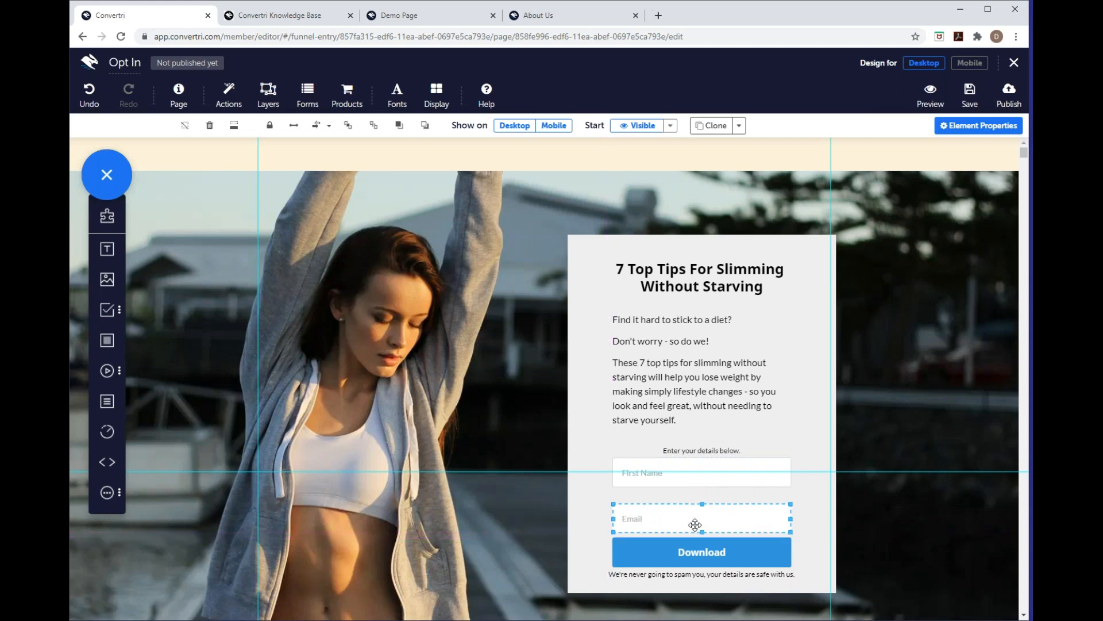
{"action": "left_click", "coordinate": [716, 574]}
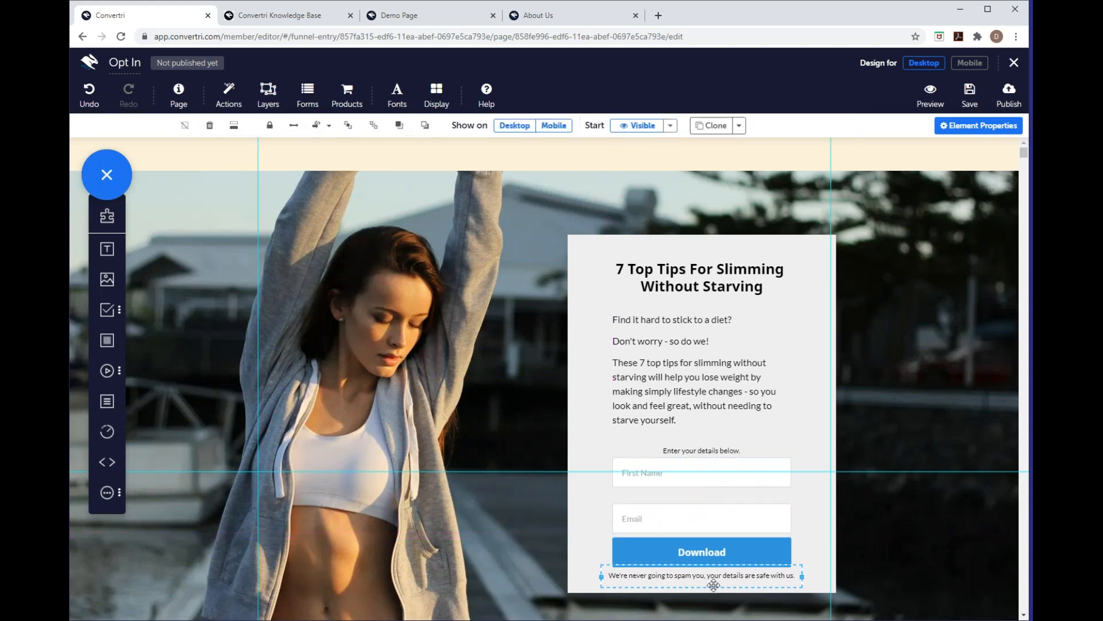
- Distribute the First Name field, Email field and Download button vertically with equal spacing
{"action": "left_click", "coordinate": [723, 556]}
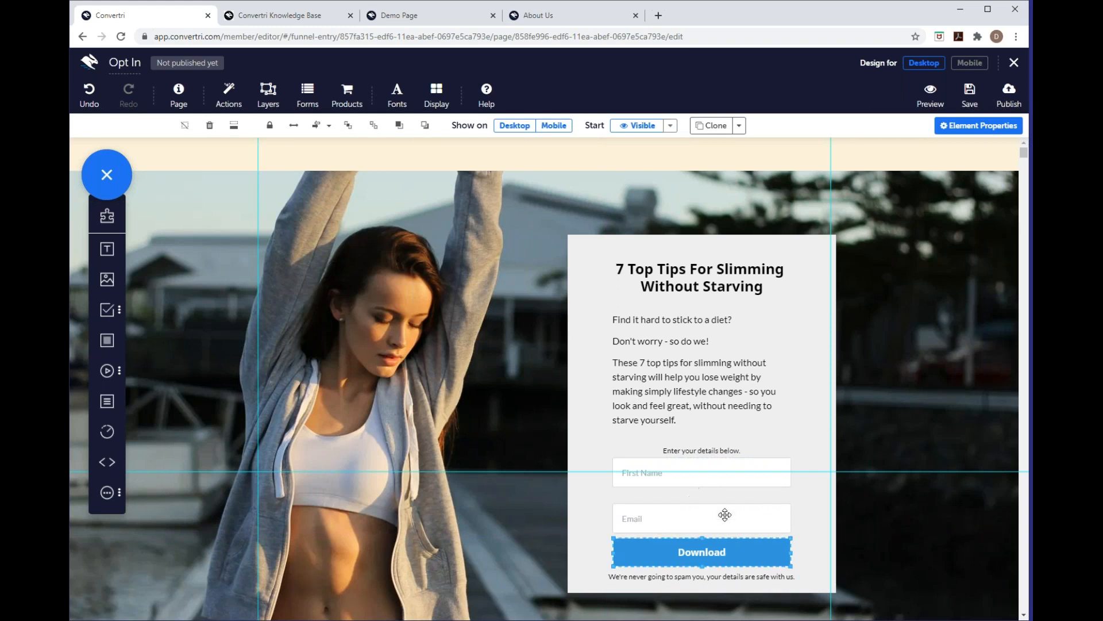
{"action": "left_click", "coordinate": [677, 518], "text": "shift"}
{"action": "left_click", "coordinate": [670, 479], "text": "shift"}
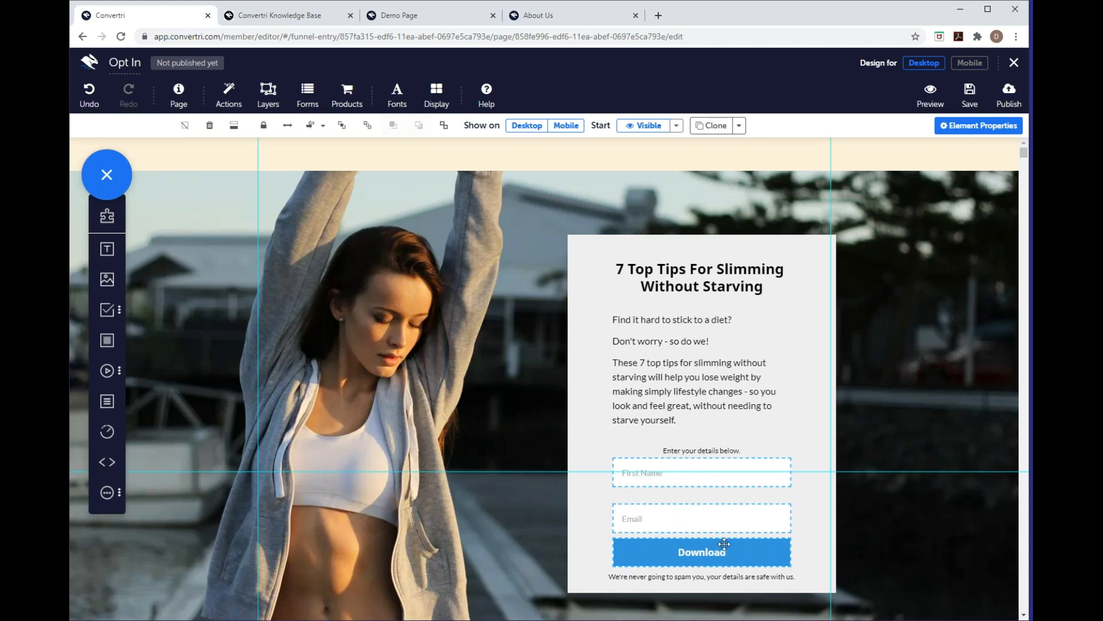
{"action": "left_click", "coordinate": [323, 127]}
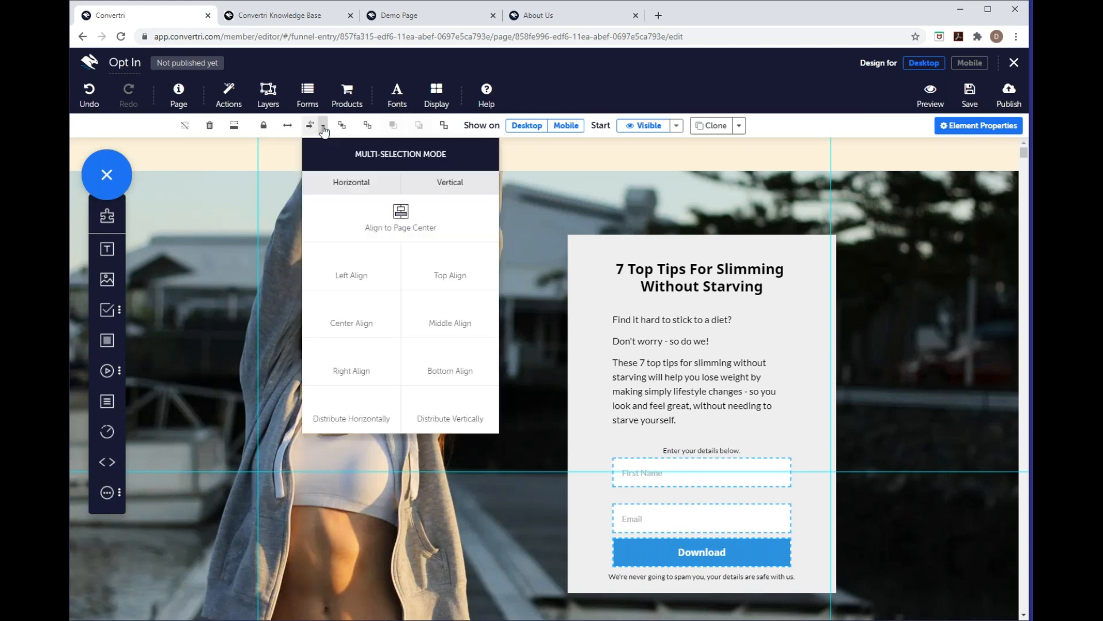
{"action": "left_click", "coordinate": [451, 409]}
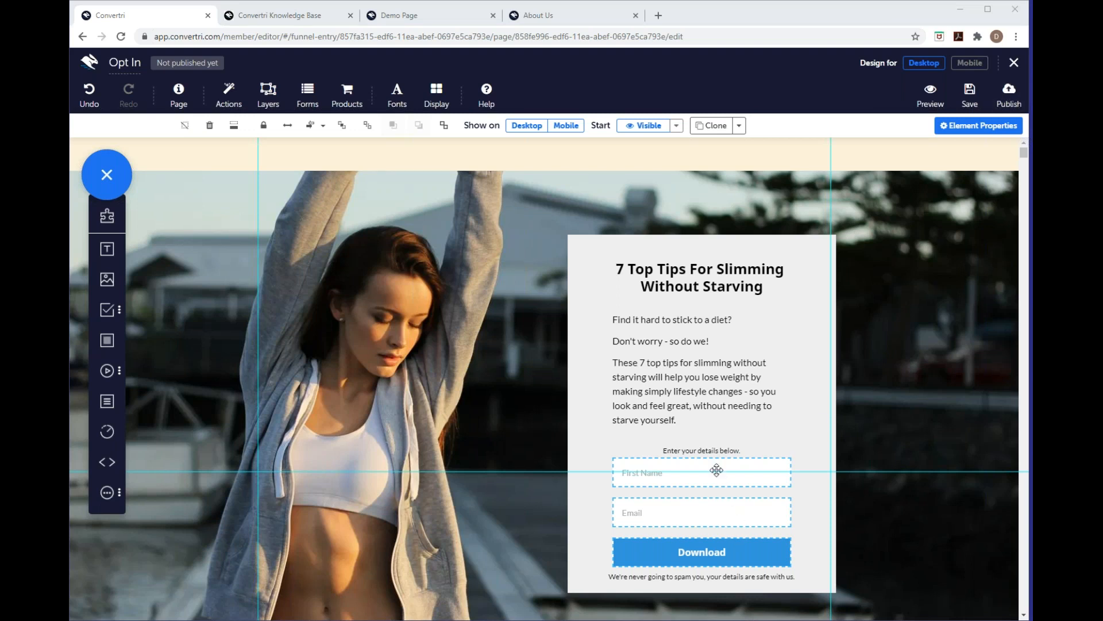
- Nudge the "Enter your details below." text up, away from the First Name field
{"action": "left_click", "coordinate": [712, 450]}
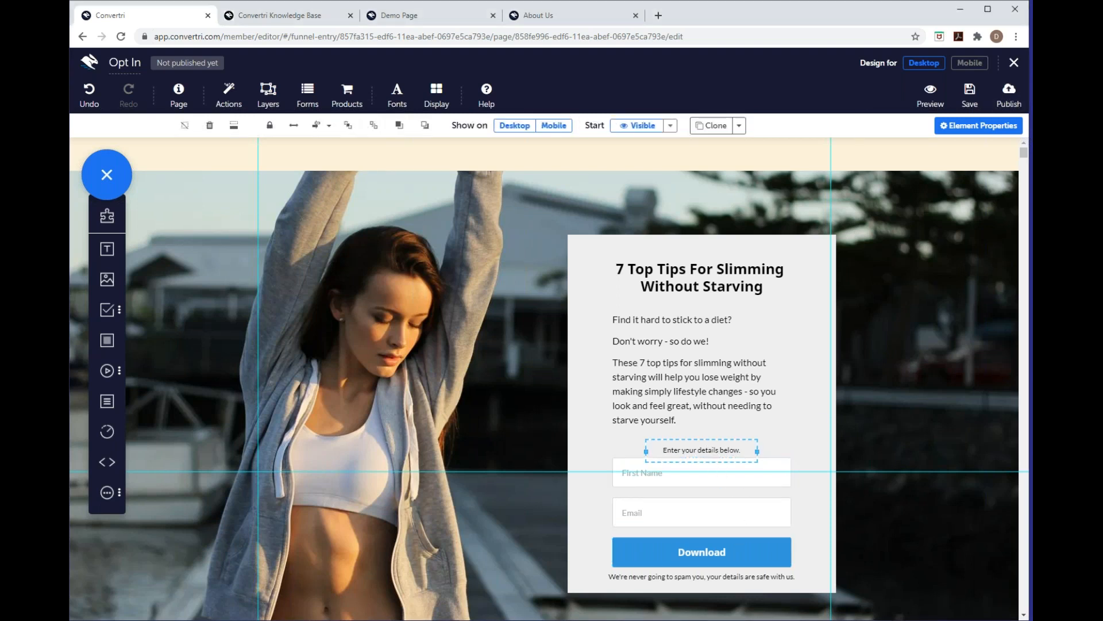
{"action": "key", "text": "Up"}
{"action": "key", "text": "Up"}
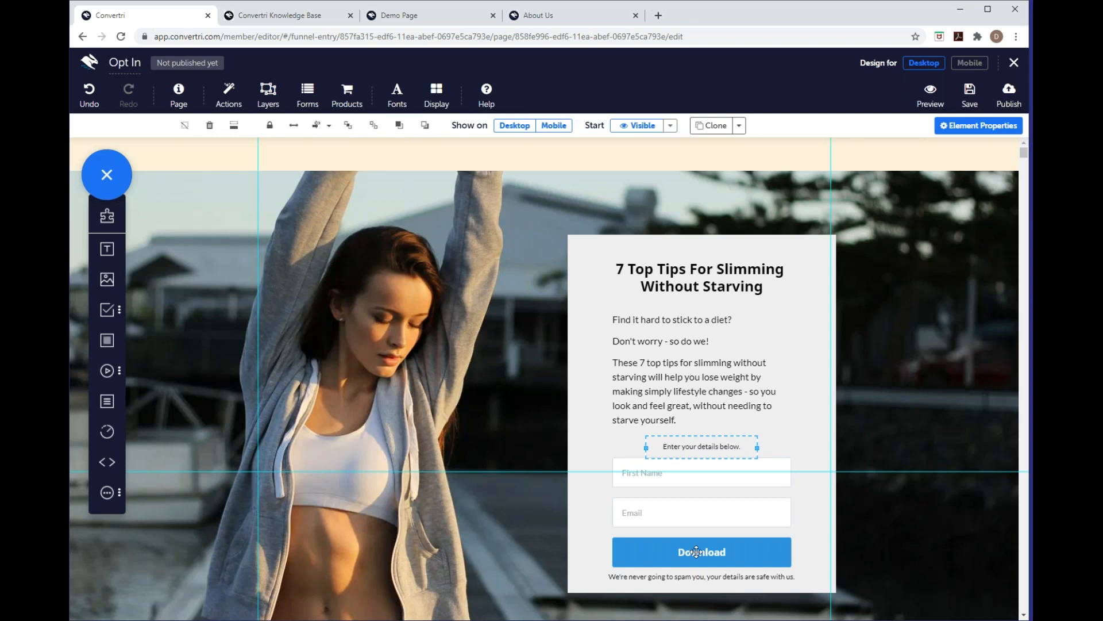
{"action": "left_click", "coordinate": [710, 577]}
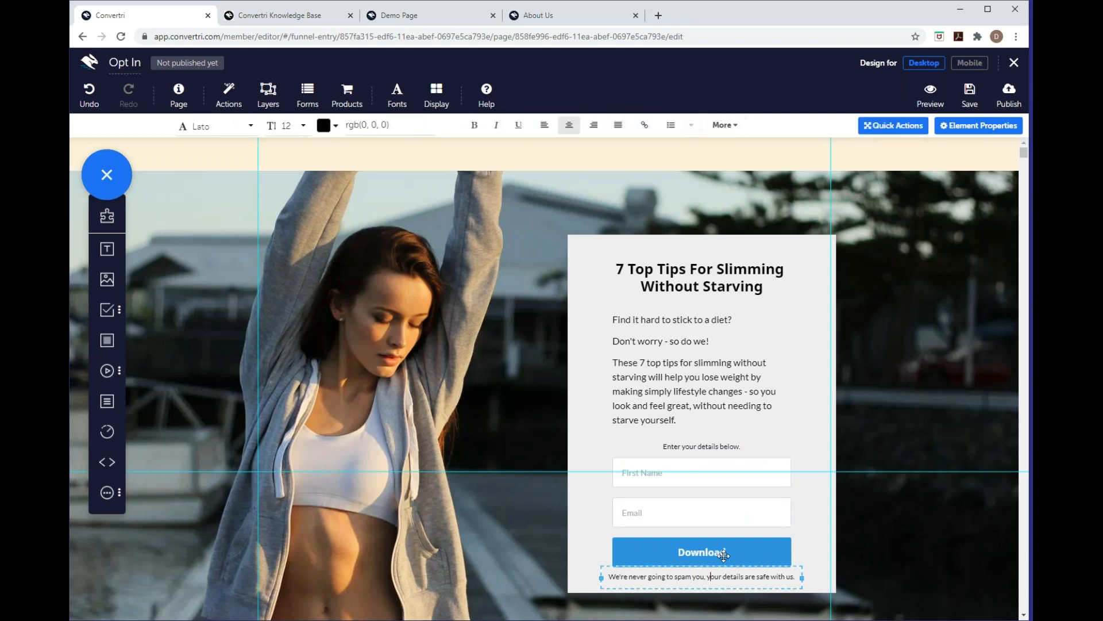
{"action": "left_click", "coordinate": [724, 557]}
- Open the border settings of the grey form container
{"action": "left_click", "coordinate": [816, 585]}
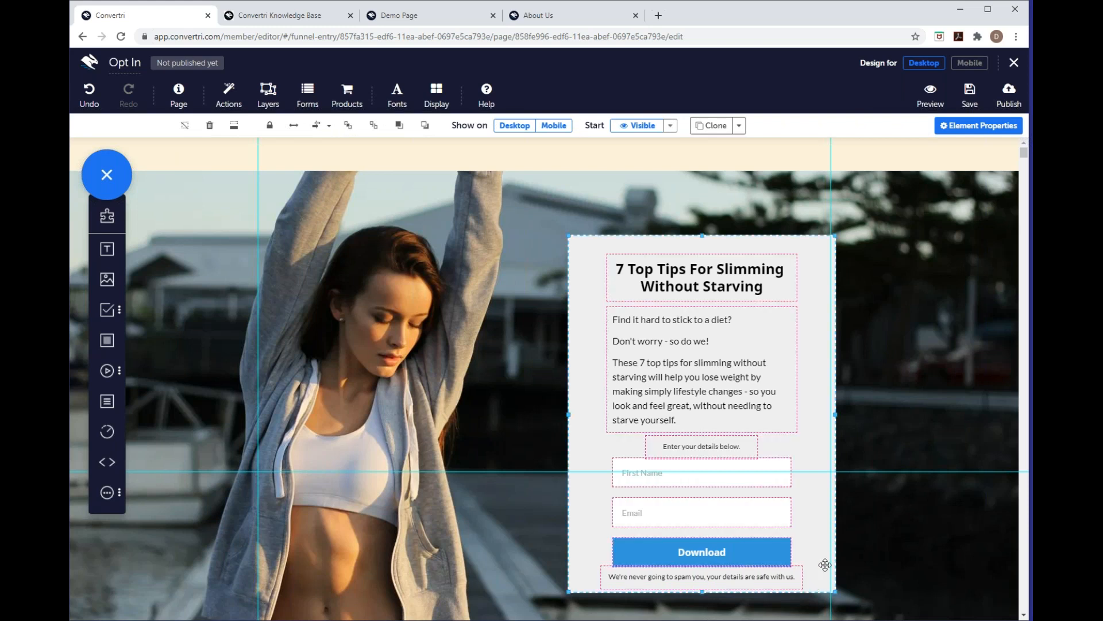
{"action": "left_click", "coordinate": [952, 132]}
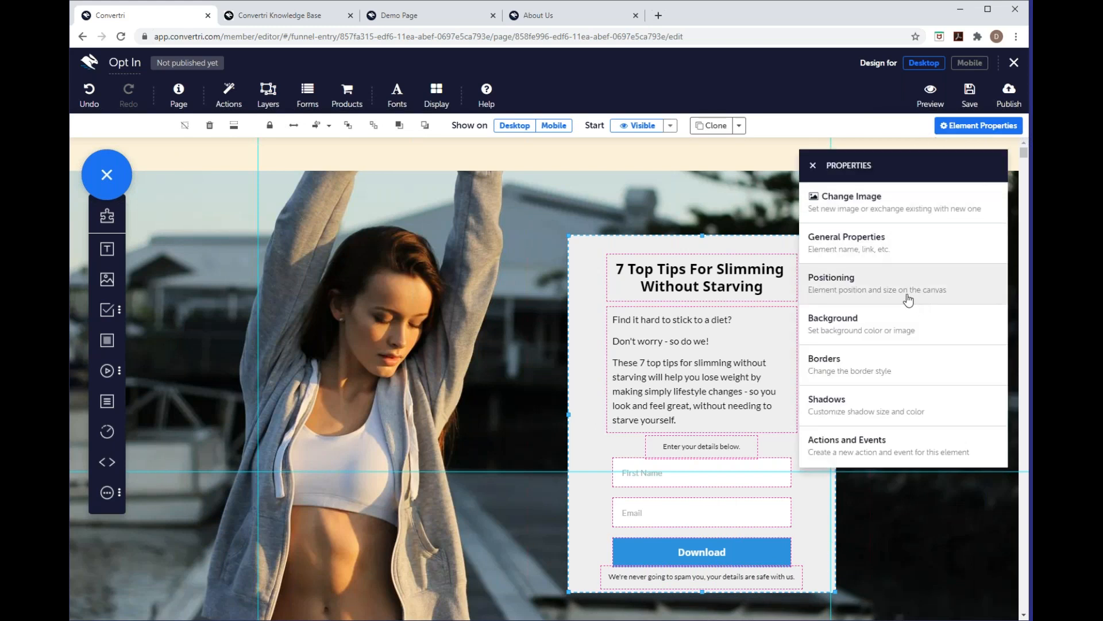
{"action": "left_click", "coordinate": [842, 371]}
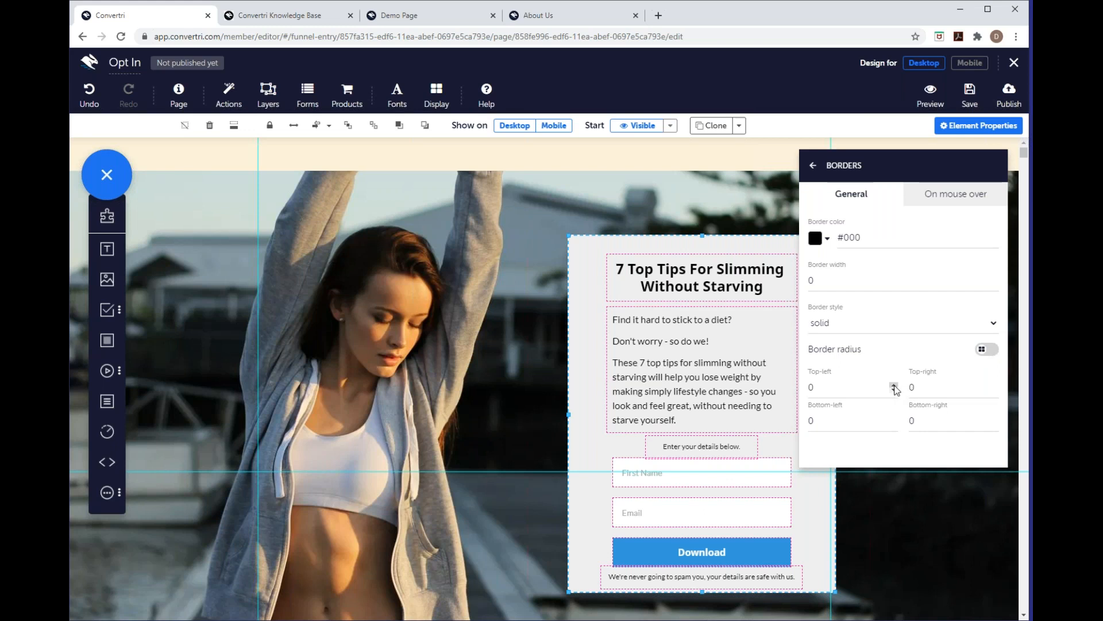
- Try a top-left corner radius of 81 on the form container and reset it to 0
{"action": "left_click", "coordinate": [895, 386]}
{"action": "left_click_drag", "start_coordinate": [895, 387], "coordinate": [895, 387]}
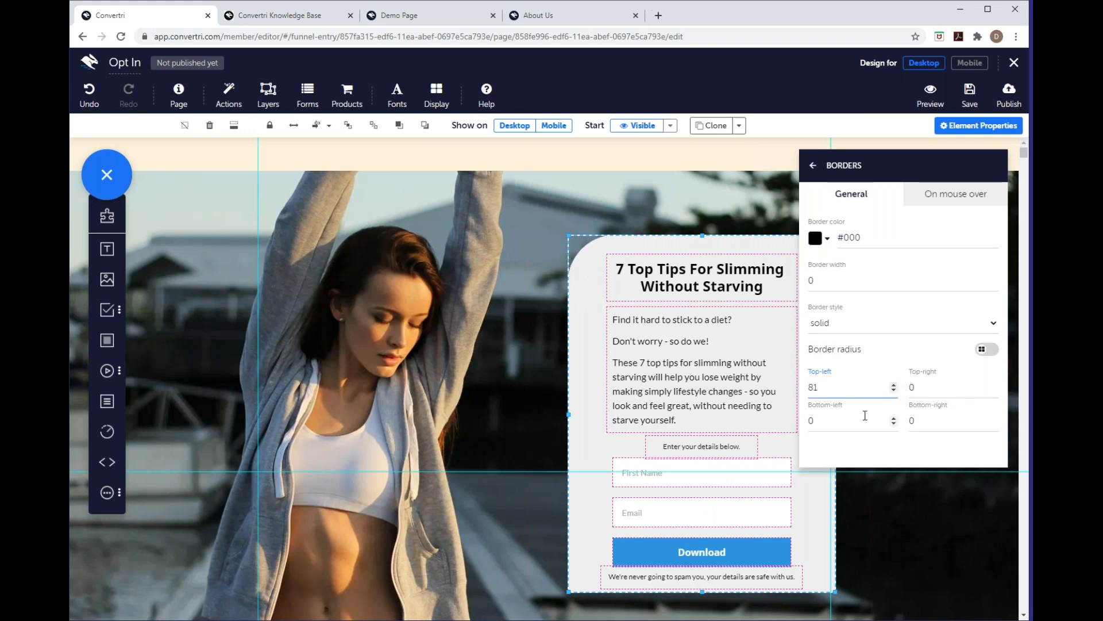
{"action": "left_click_drag", "start_coordinate": [894, 391], "coordinate": [893, 391]}
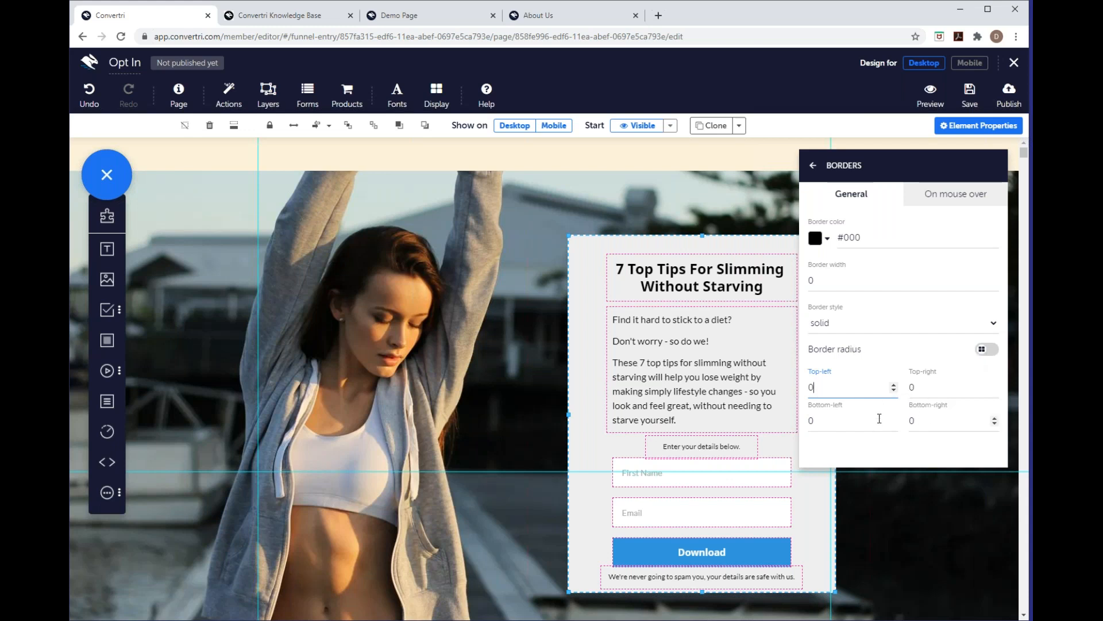
- Switch the form container to a single border radius for all corners and set it to 20
{"action": "left_click", "coordinate": [982, 352]}
{"action": "left_click", "coordinate": [928, 386]}
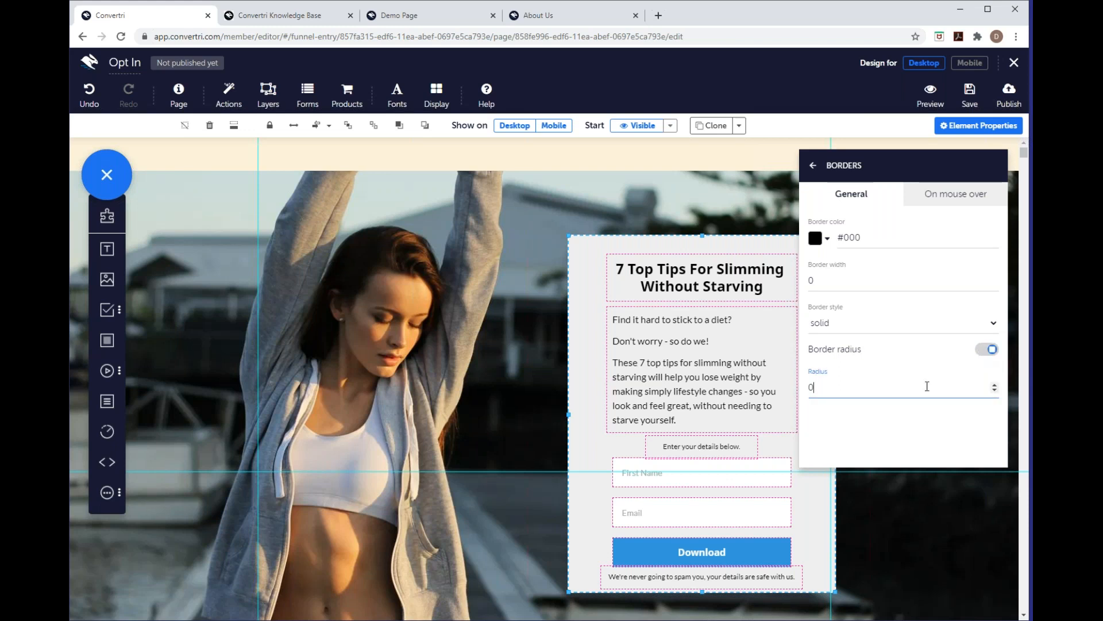
{"action": "type", "text": "20"}
{"action": "left_click", "coordinate": [871, 456]}
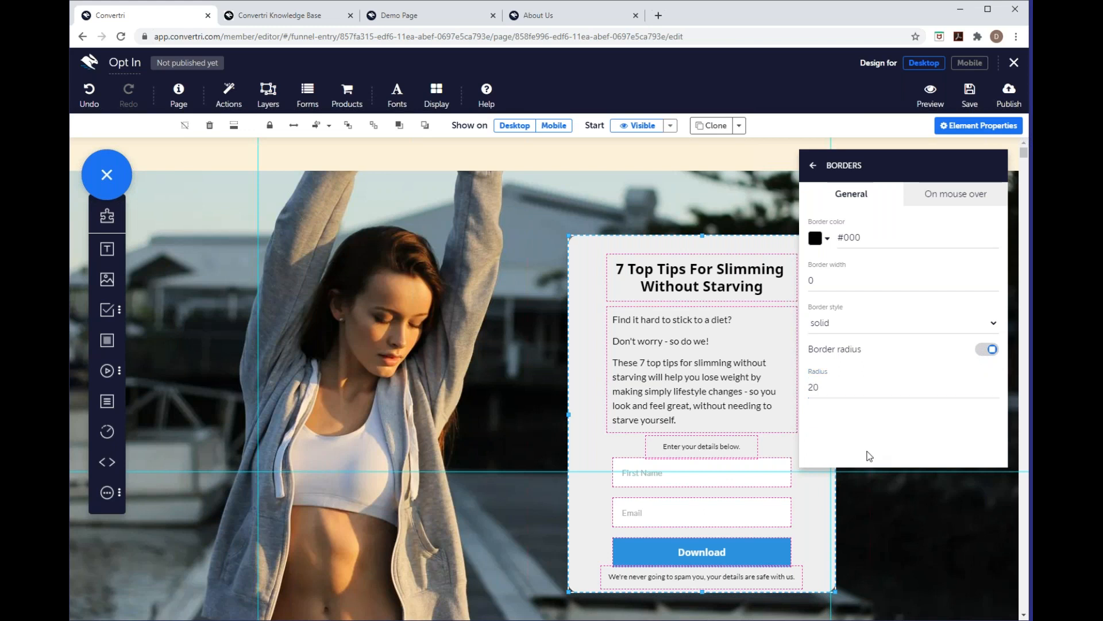
{"action": "left_click", "coordinate": [813, 167]}
- Make the form container semi-transparent with the background fill rgba(239, 239, 239, 0.75) and close its properties
{"action": "left_click", "coordinate": [870, 336]}
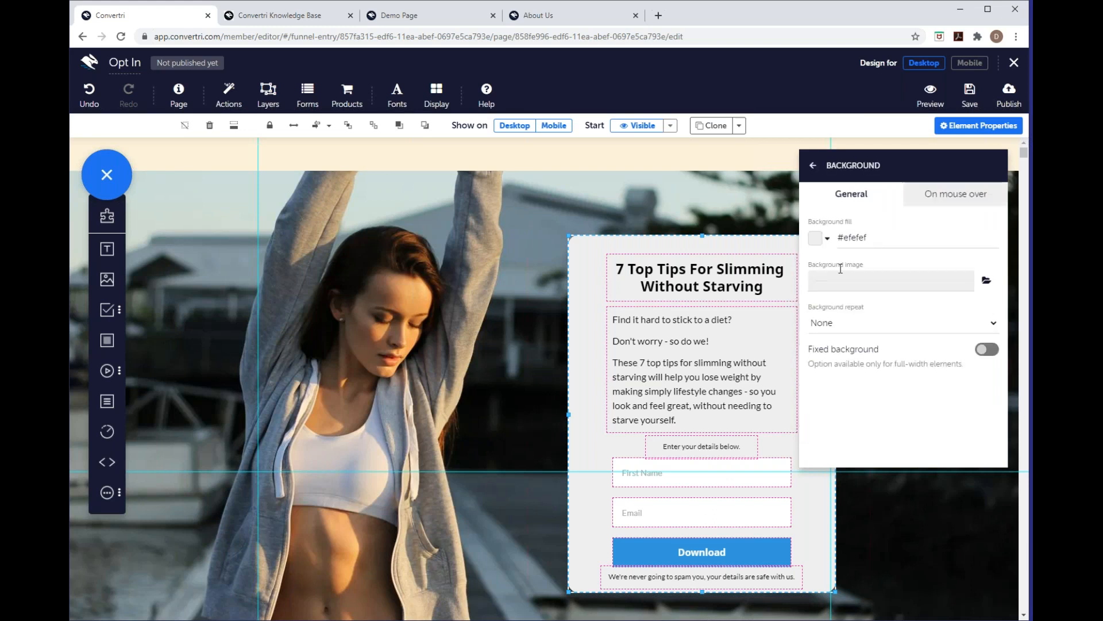
{"action": "left_click", "coordinate": [823, 237]}
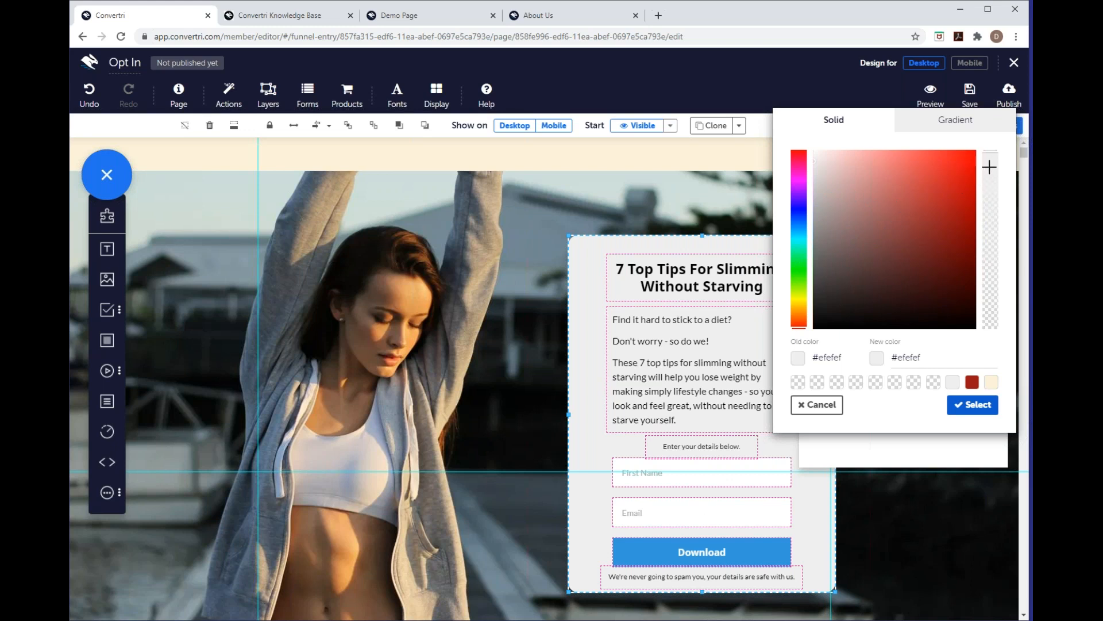
{"action": "left_click_drag", "start_coordinate": [987, 152], "coordinate": [991, 199]}
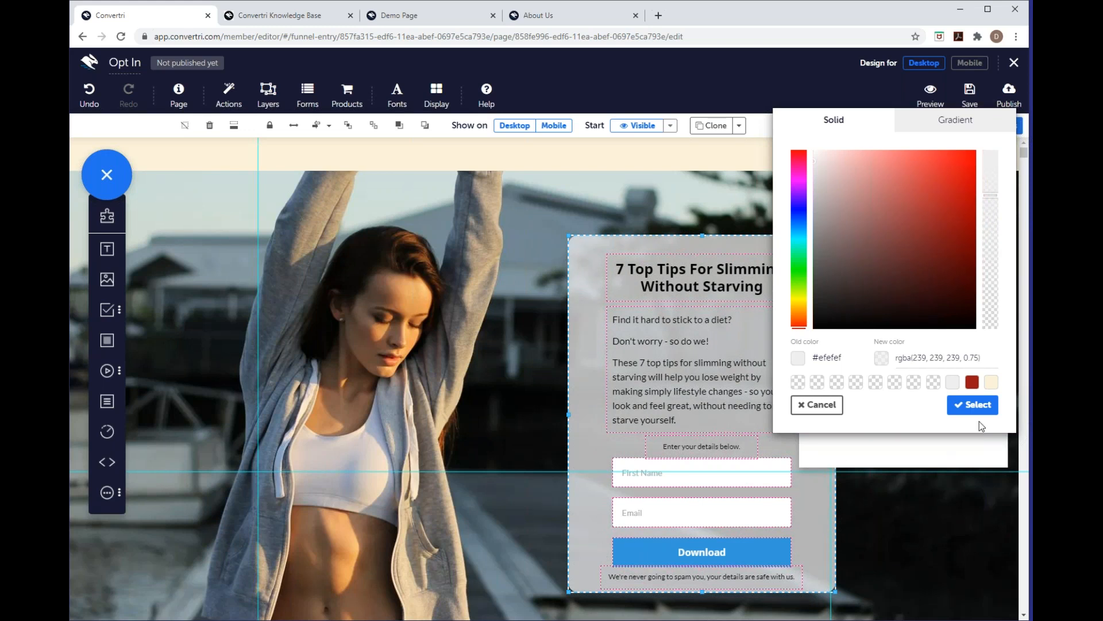
{"action": "left_click", "coordinate": [973, 405]}
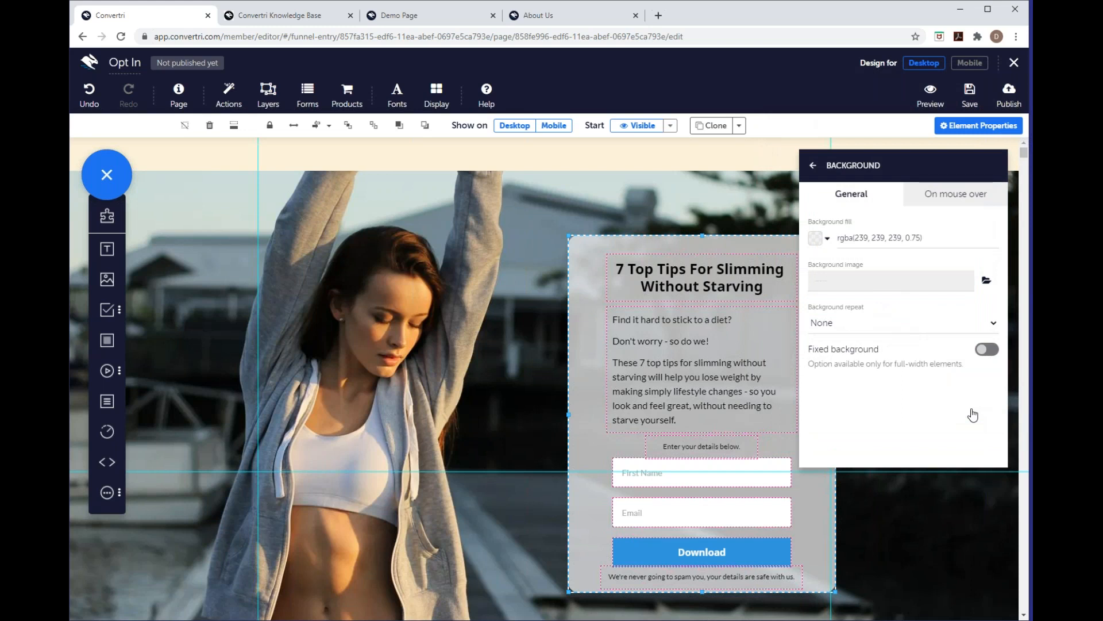
{"action": "left_click", "coordinate": [813, 166]}
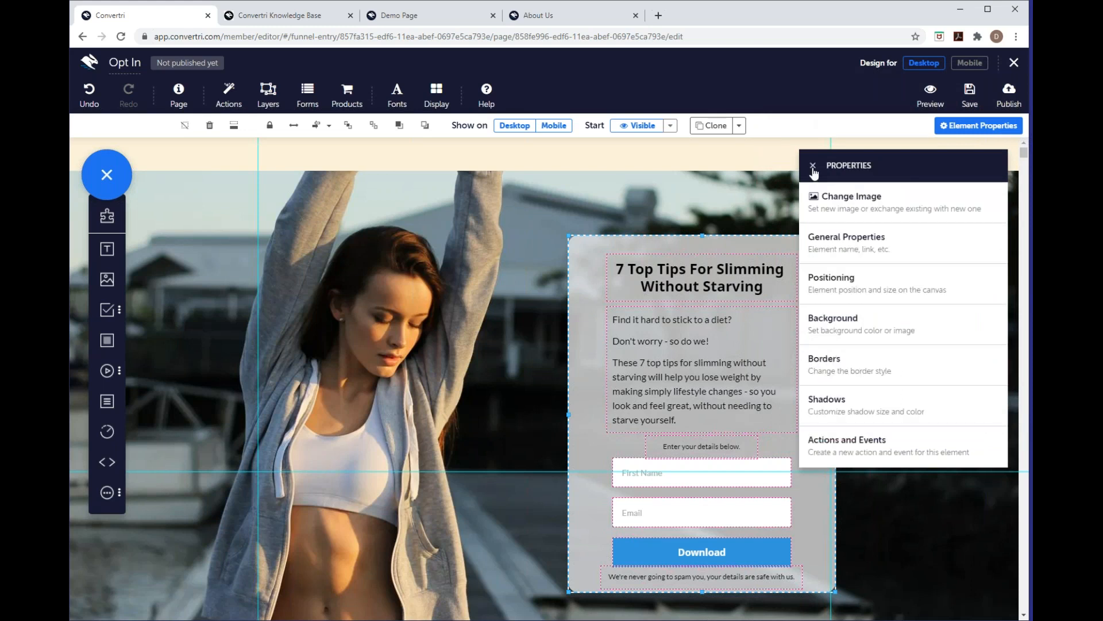
{"action": "left_click", "coordinate": [812, 166]}
{"action": "left_click", "coordinate": [791, 194]}
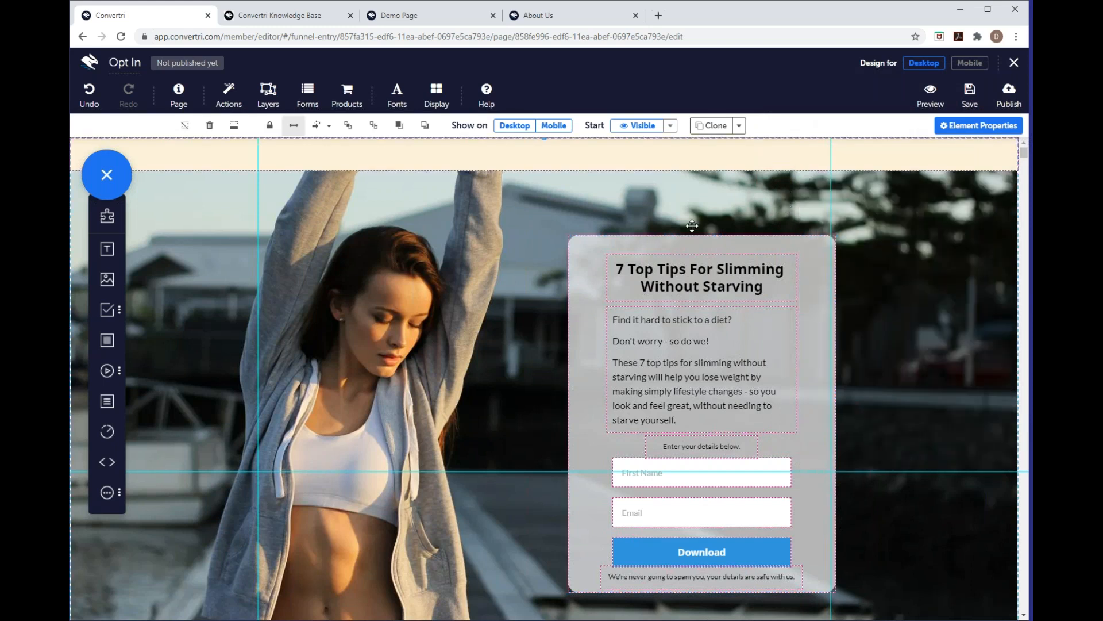
{"action": "scroll", "coordinate": [560, 259], "scroll_direction": "down", "scroll_amount": 3}
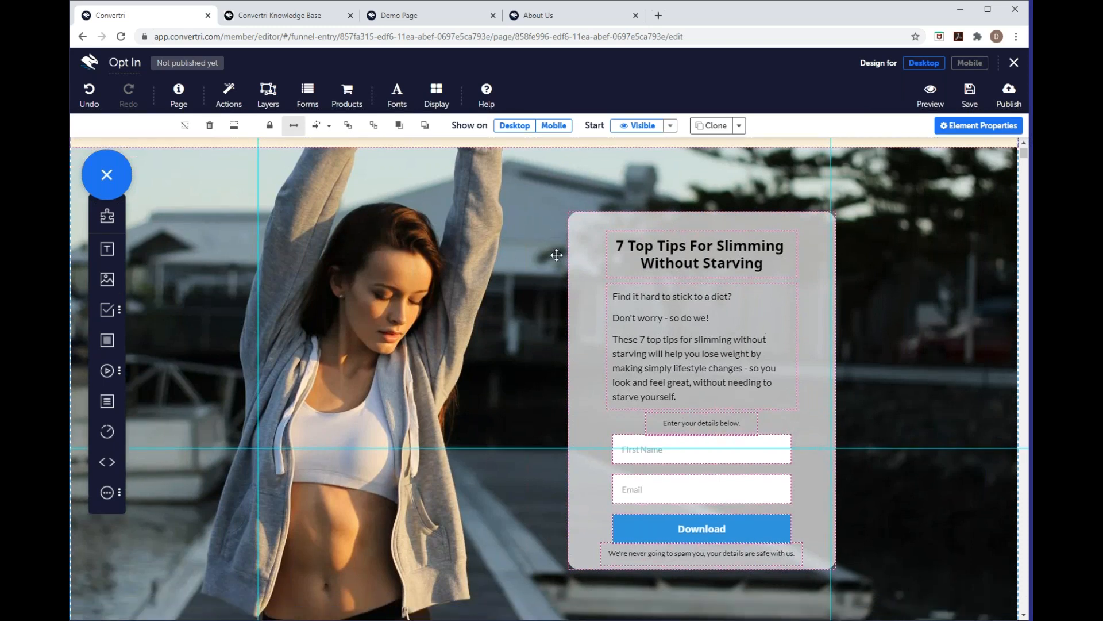
- Add a text element to the cream footer panel below the hero image, centre its text and enter "Privacy Policy"
{"action": "left_click_drag", "start_coordinate": [113, 255], "coordinate": [557, 511]}
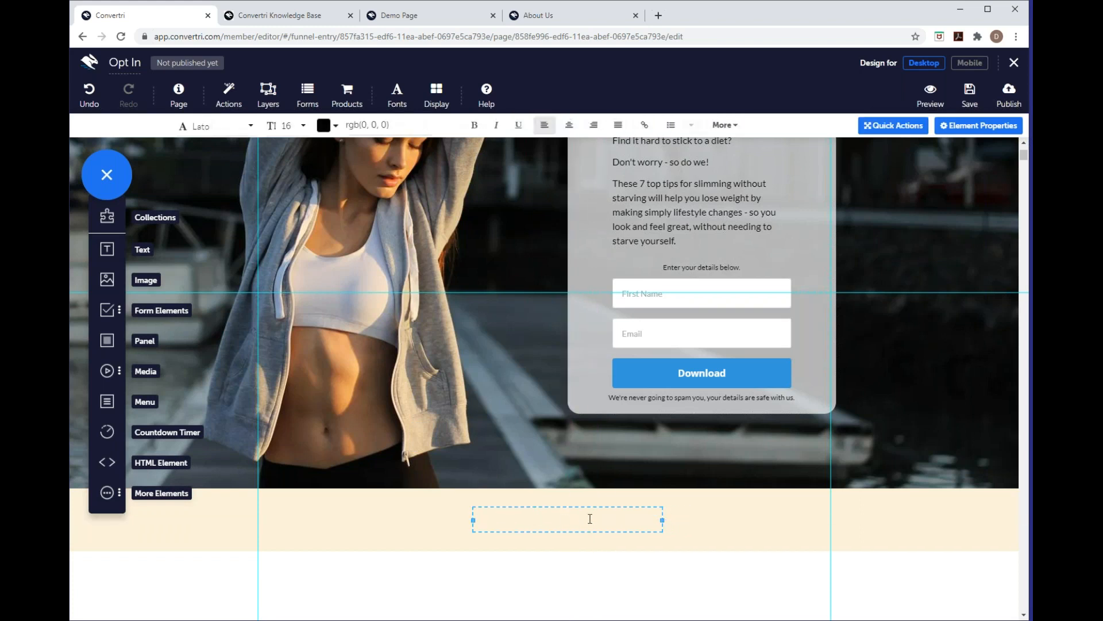
{"action": "left_click", "coordinate": [573, 130]}
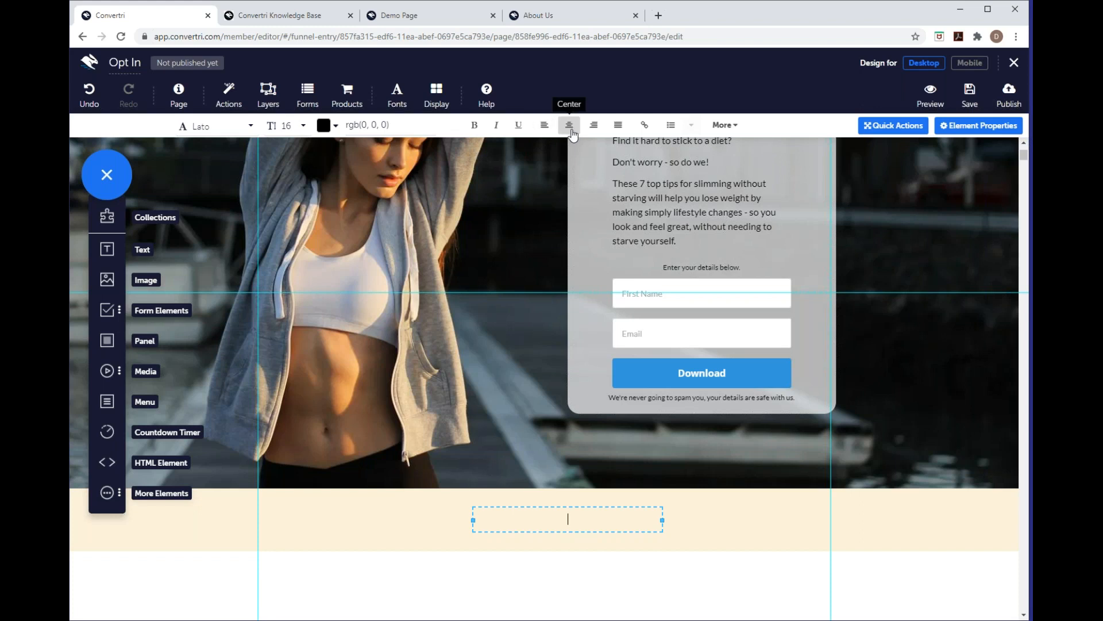
{"action": "type", "text": "Privacy Policy"}
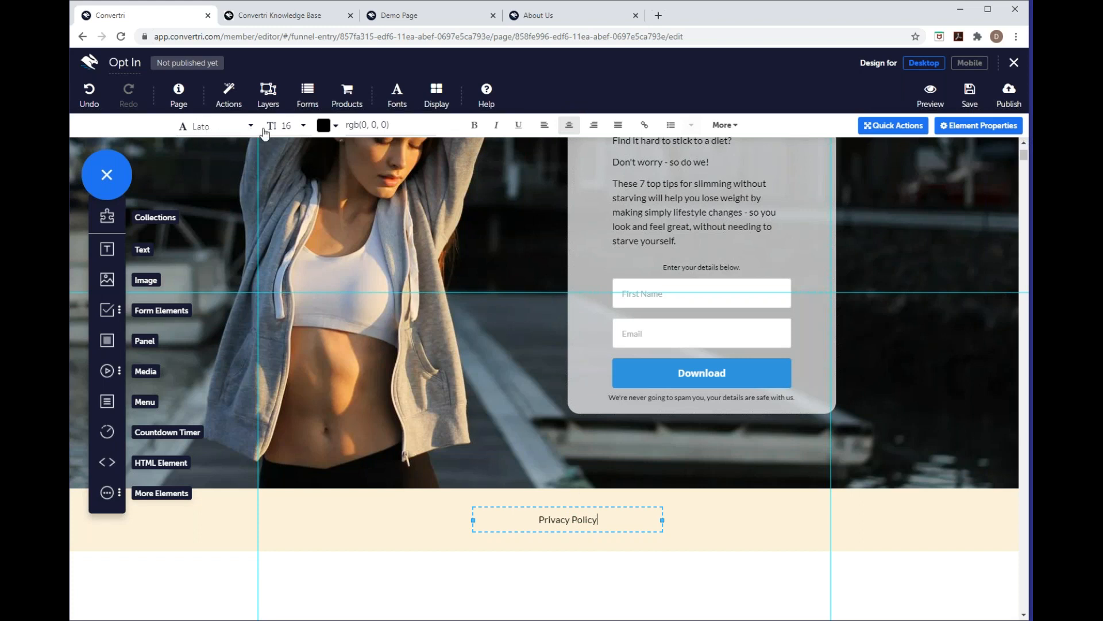
{"action": "left_click", "coordinate": [723, 125]}
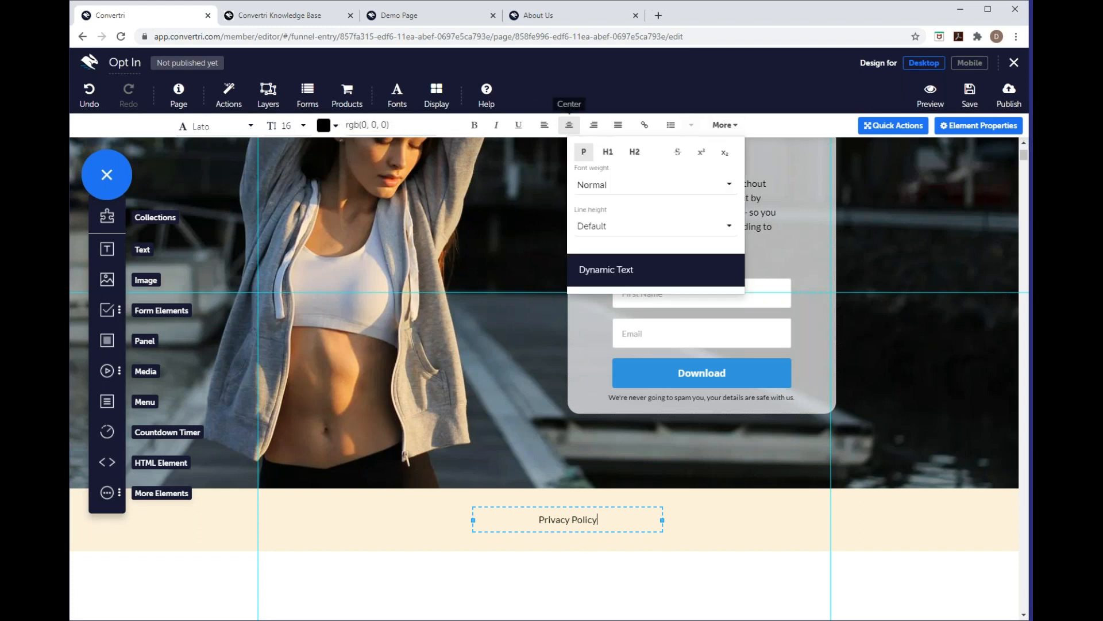
{"action": "left_click", "coordinate": [722, 126]}
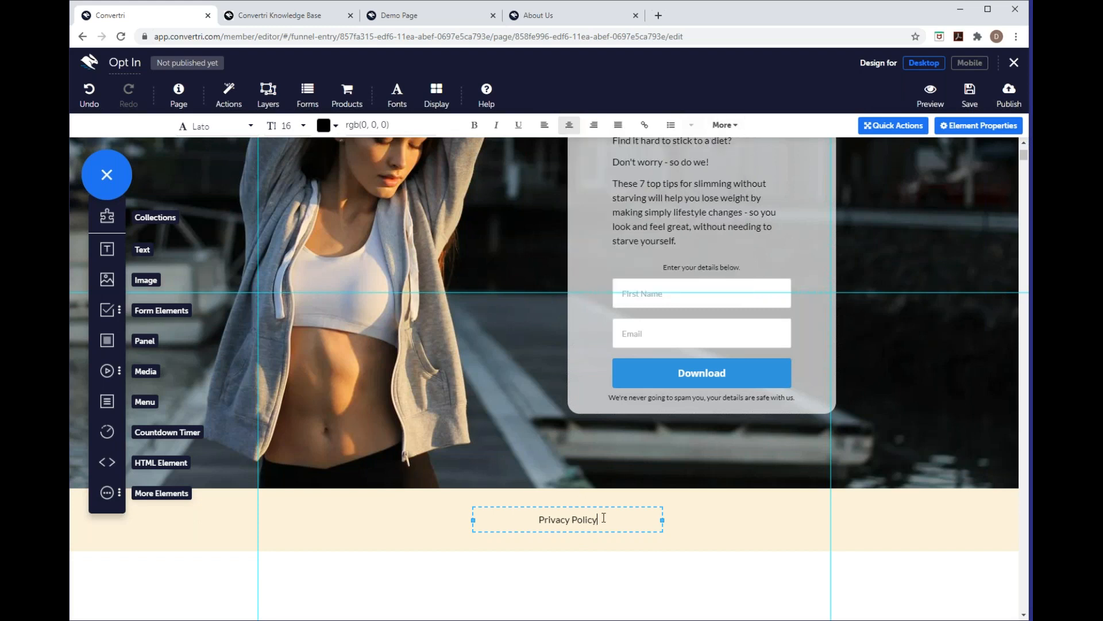
{"action": "left_click_drag", "start_coordinate": [602, 519], "coordinate": [539, 537]}
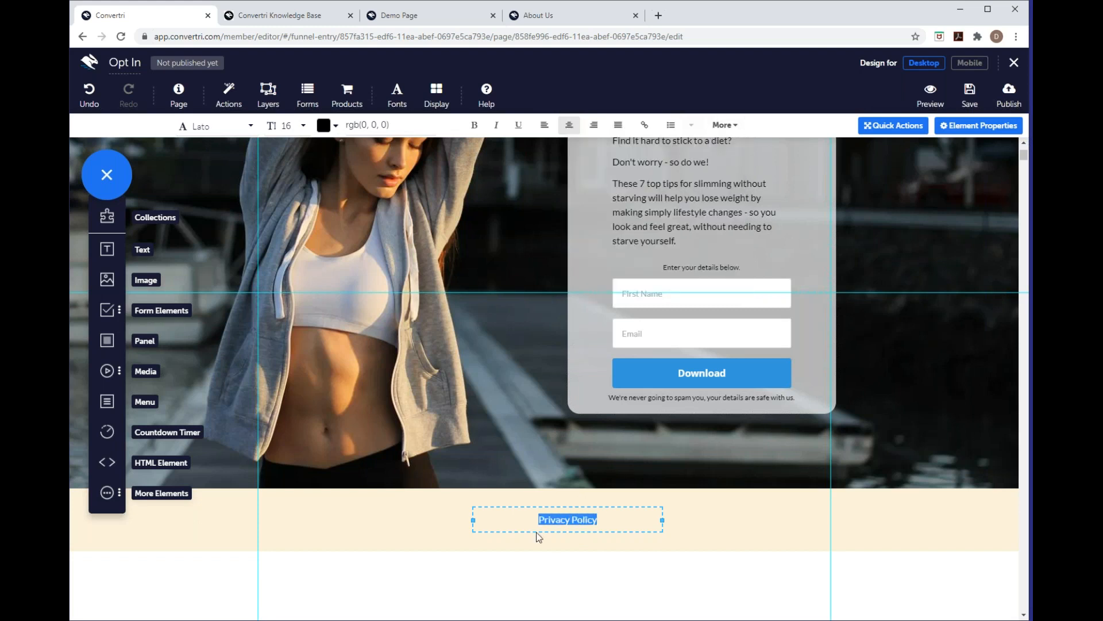
{"action": "left_click", "coordinate": [645, 126]}
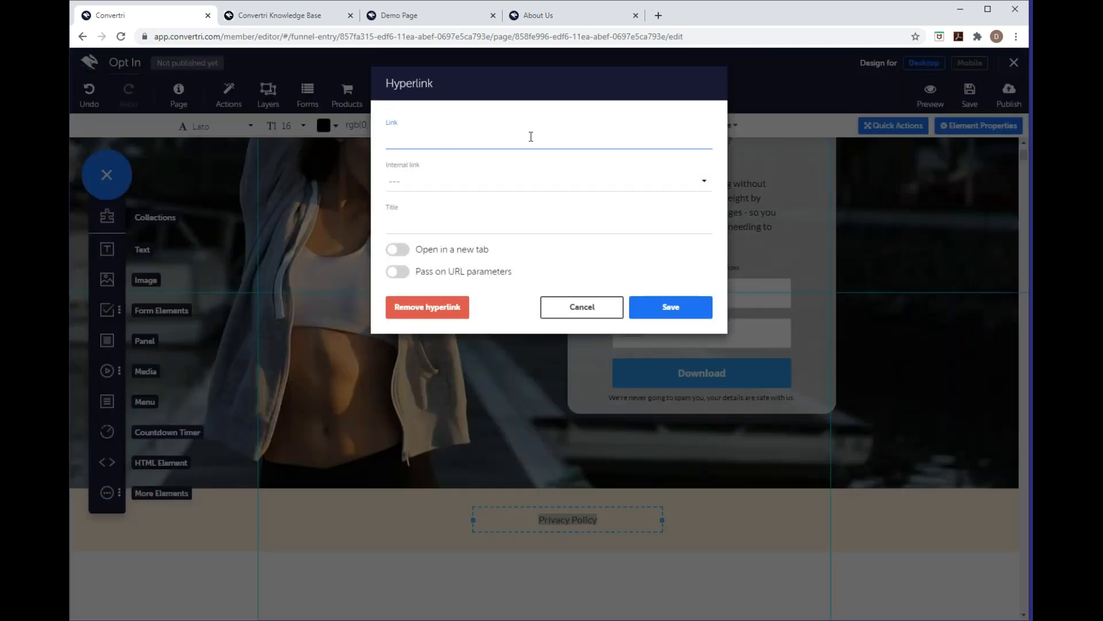
{"action": "type", "text": "https://convertri.com/privacy"}
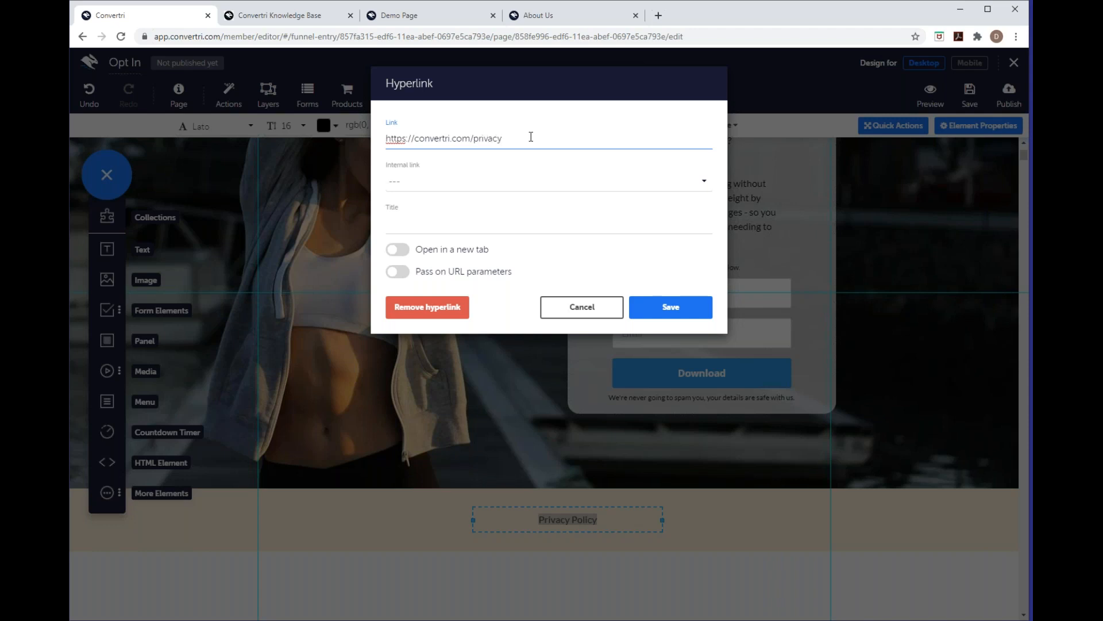
{"action": "left_click", "coordinate": [674, 309]}
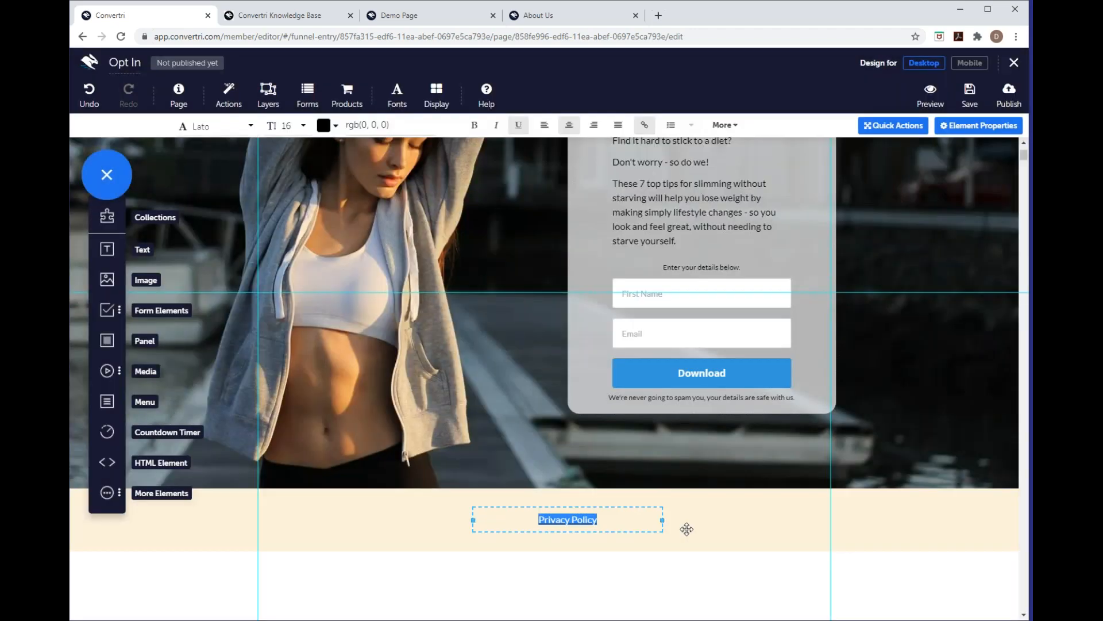
{"action": "left_click", "coordinate": [618, 525]}
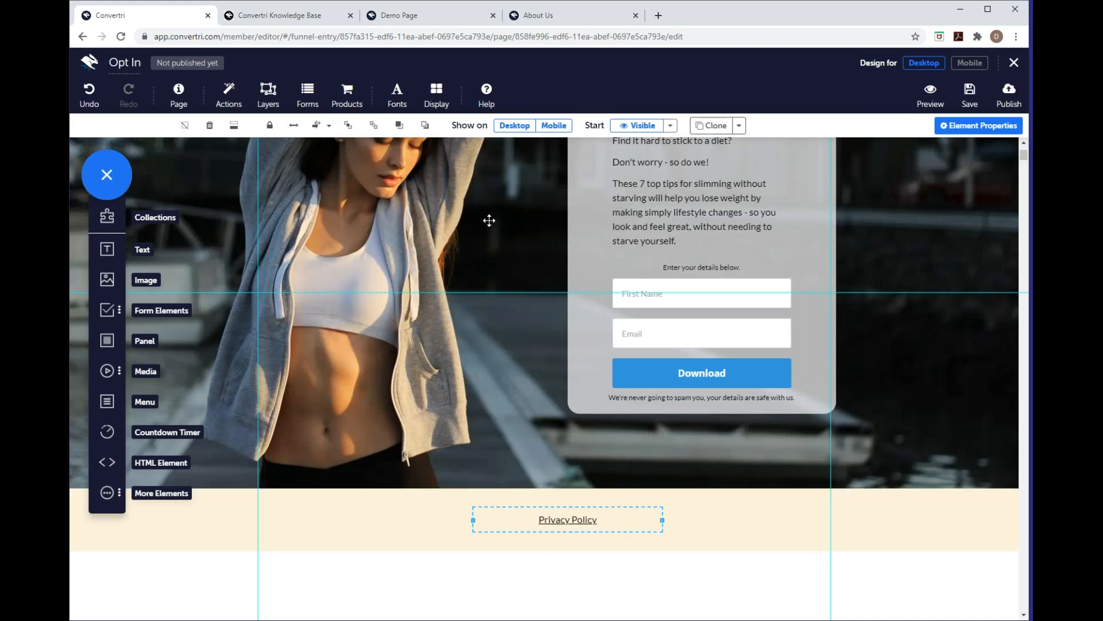
- Edit the Privacy Policy hyperlink so that it opens in a new tab, and save it
{"action": "left_click_drag", "start_coordinate": [598, 520], "coordinate": [539, 520]}
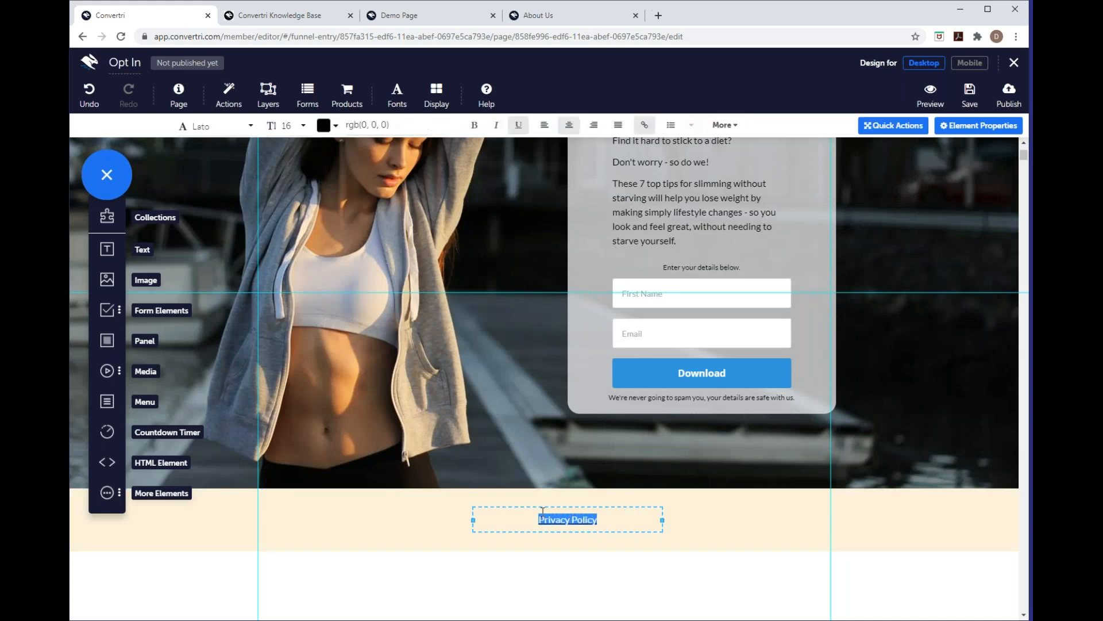
{"action": "left_click", "coordinate": [644, 125]}
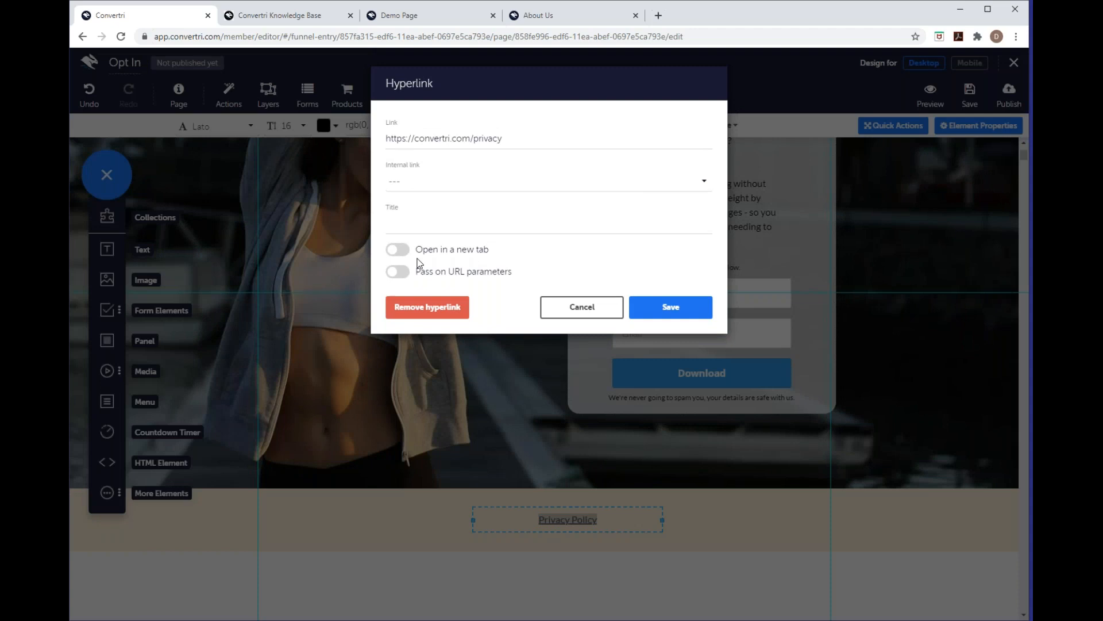
{"action": "left_click", "coordinate": [397, 253]}
{"action": "left_click", "coordinate": [397, 257]}
{"action": "left_click", "coordinate": [397, 251]}
{"action": "left_click", "coordinate": [668, 305]}
{"action": "scroll", "coordinate": [755, 426], "scroll_direction": "down", "scroll_amount": 3}
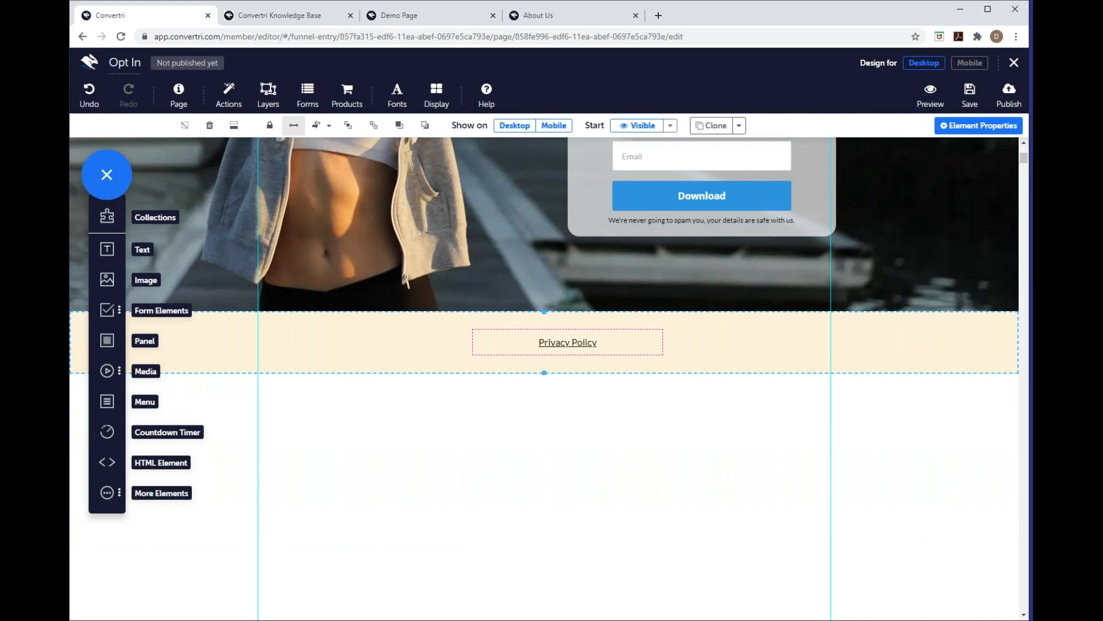
- Switch to the mobile design and examine how the headline, body text, form and privacy link are laid out
{"action": "scroll", "coordinate": [756, 411], "scroll_direction": "up", "scroll_amount": 6}
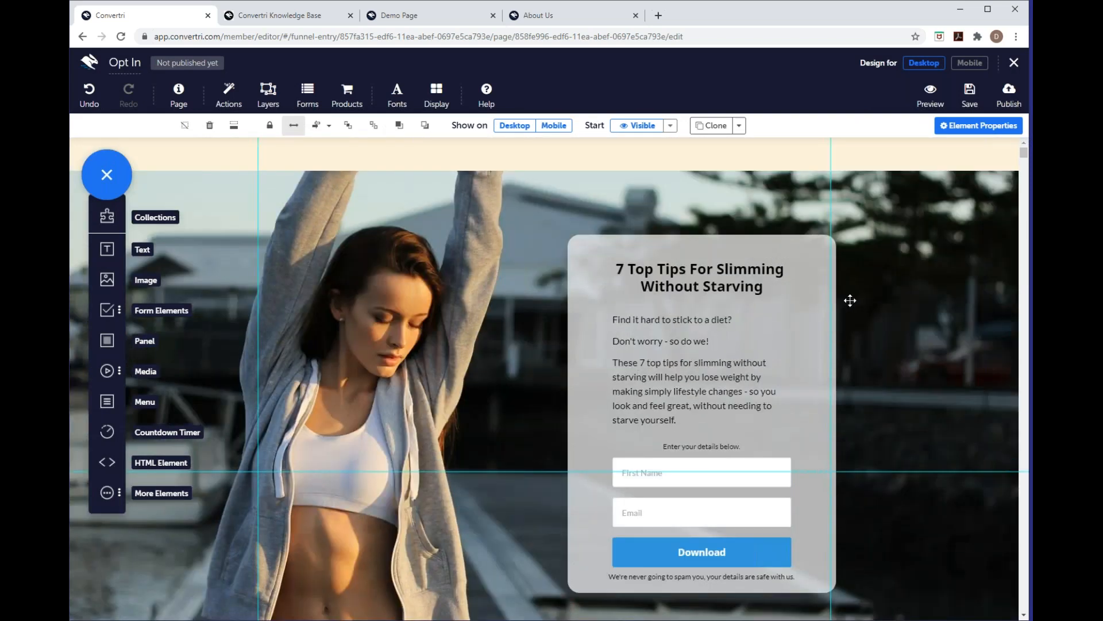
{"action": "left_click", "coordinate": [968, 63]}
{"action": "scroll", "coordinate": [862, 192], "scroll_direction": "up", "scroll_amount": 5}
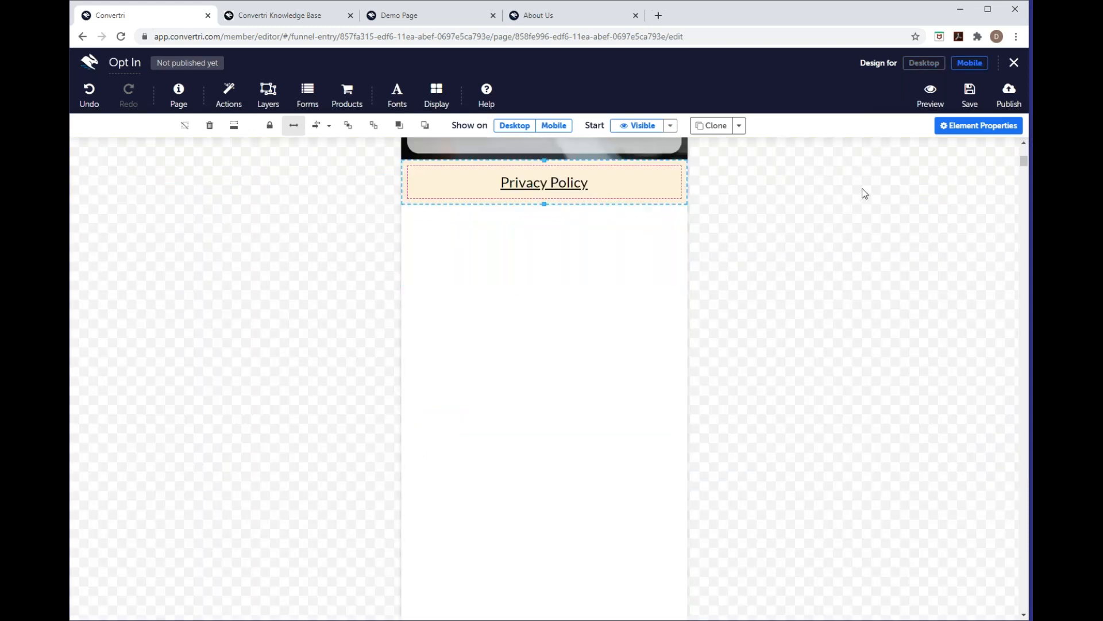
{"action": "scroll", "coordinate": [877, 235], "scroll_direction": "up", "scroll_amount": 3}
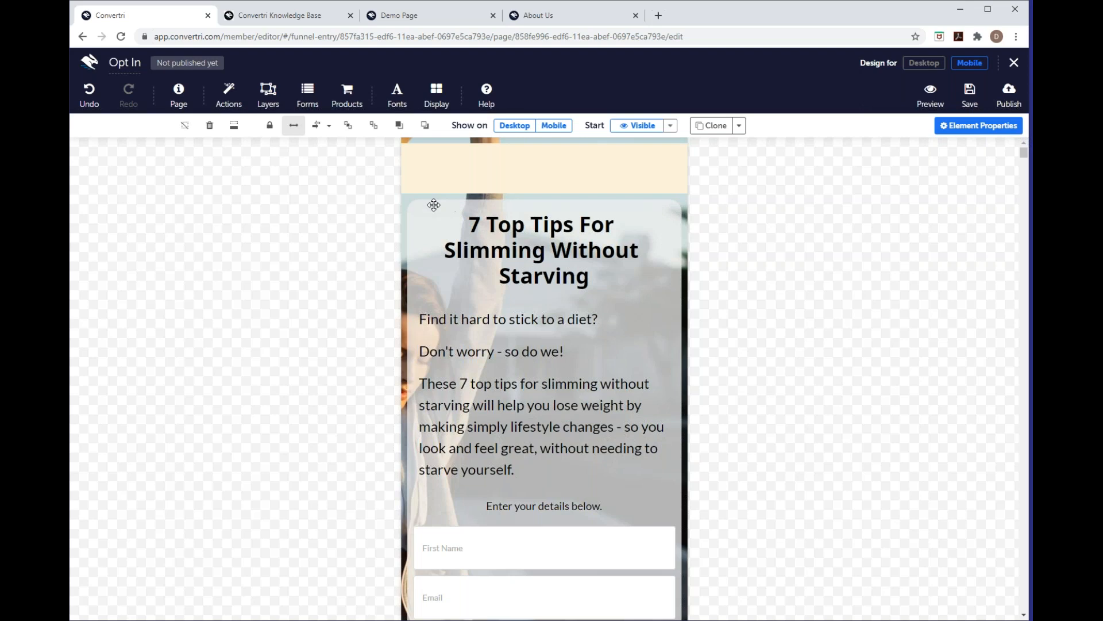
{"action": "scroll", "coordinate": [601, 434], "scroll_direction": "down", "scroll_amount": 3}
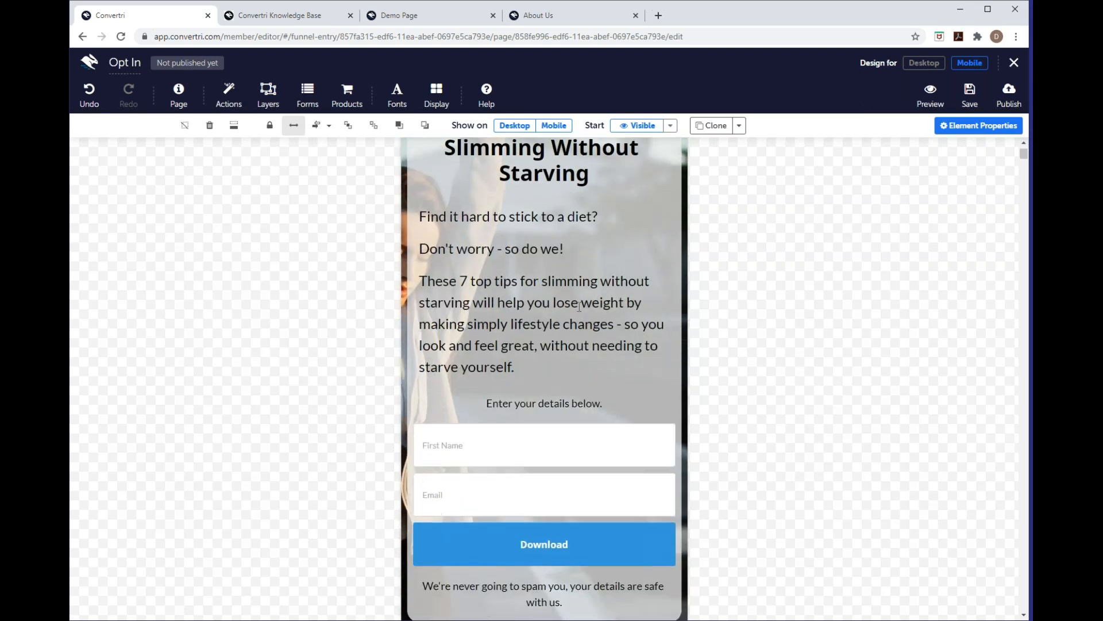
{"action": "scroll", "coordinate": [577, 477], "scroll_direction": "down", "scroll_amount": 1}
{"action": "scroll", "coordinate": [581, 431], "scroll_direction": "up", "scroll_amount": 4}
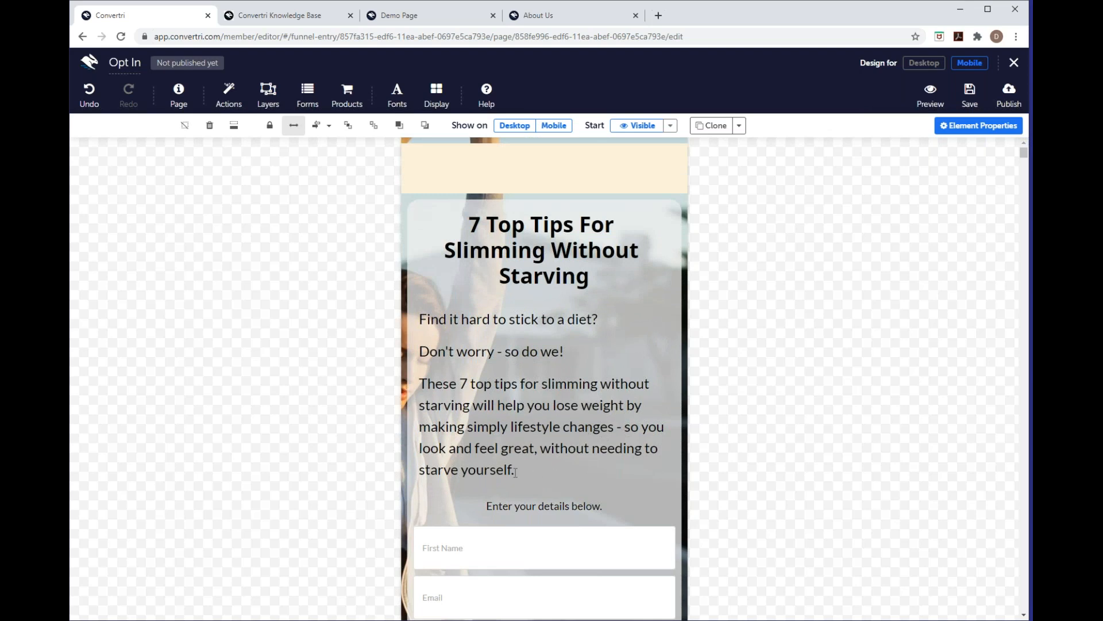
- Swap the headline and body text in the mobile design, placing the headline just above "Enter your details below."
{"action": "left_click", "coordinate": [643, 278]}
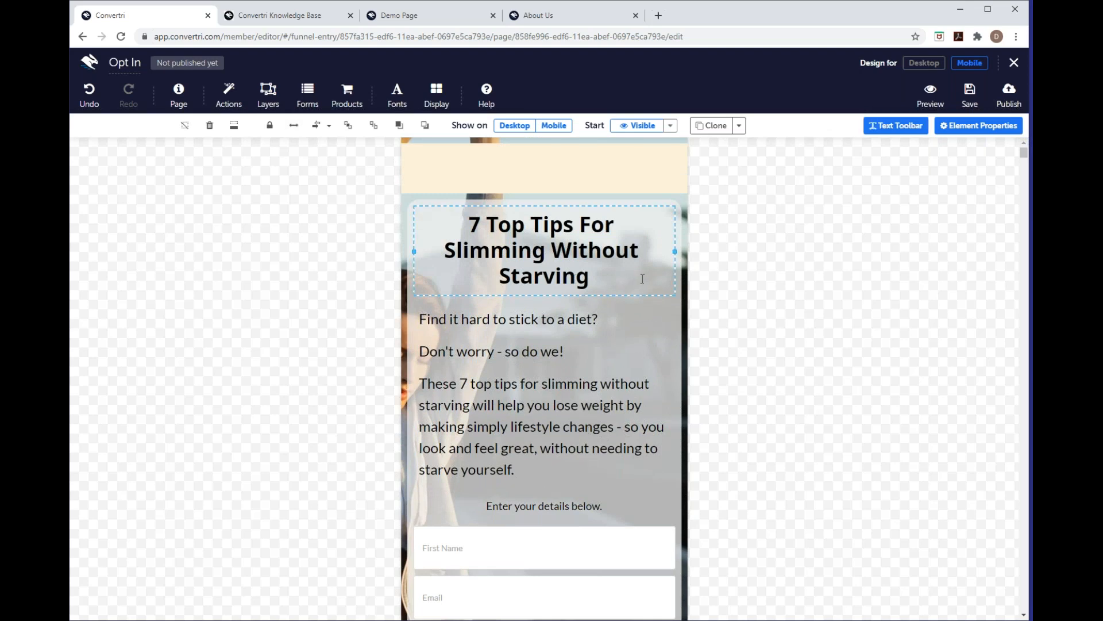
{"action": "left_click", "coordinate": [602, 335]}
{"action": "left_click_drag", "start_coordinate": [611, 293], "coordinate": [612, 506]}
{"action": "left_click", "coordinate": [576, 301]}
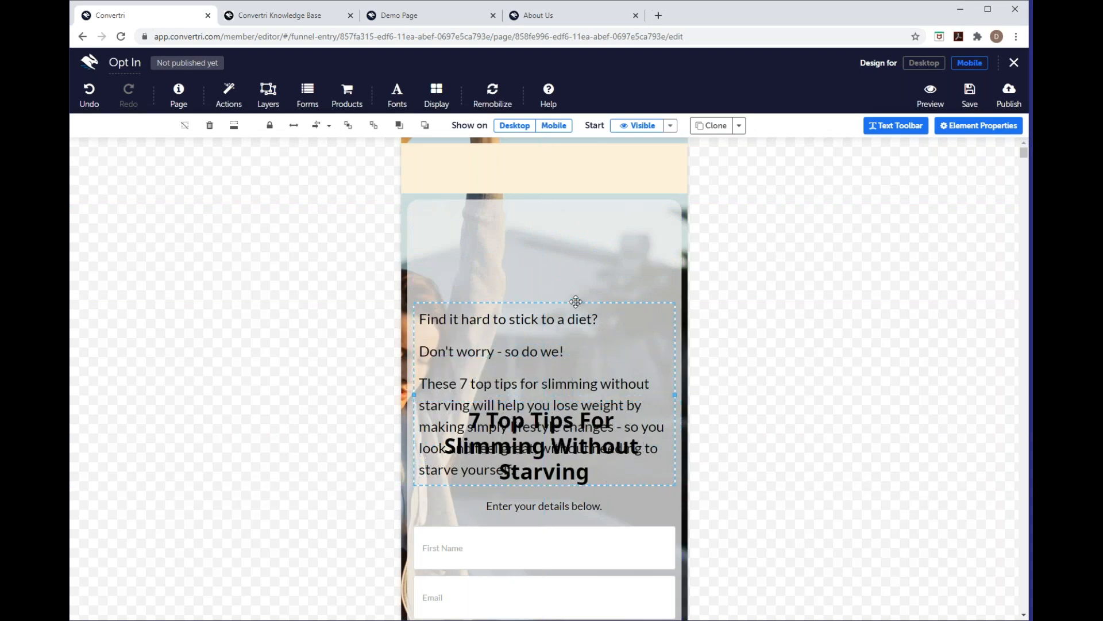
{"action": "left_click_drag", "start_coordinate": [576, 301], "coordinate": [574, 213]}
{"action": "left_click", "coordinate": [567, 397]}
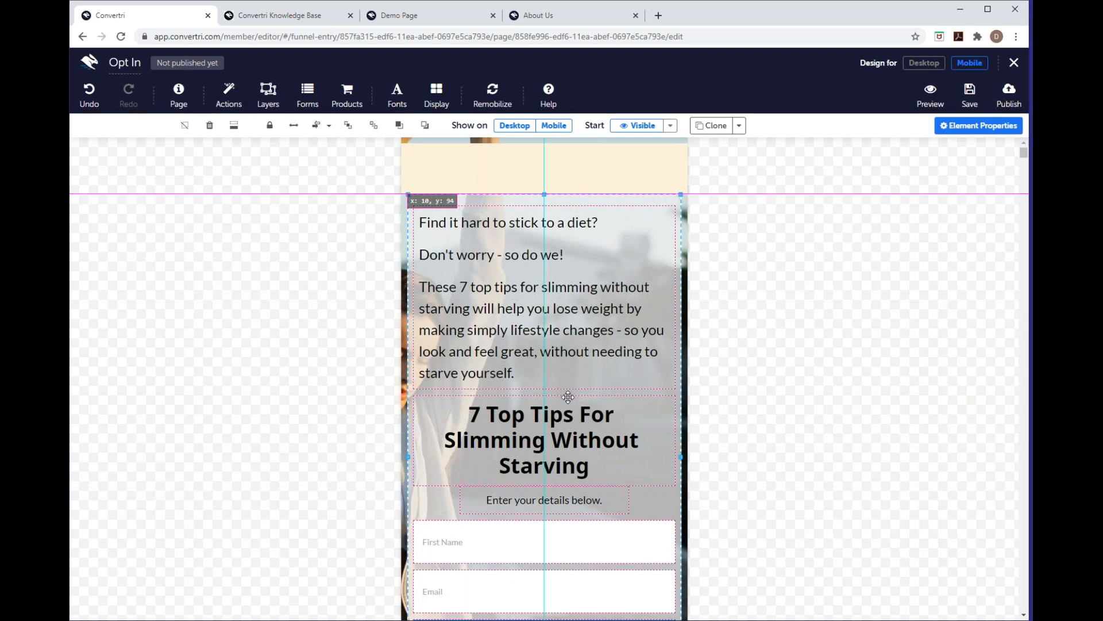
{"action": "left_click_drag", "start_coordinate": [568, 397], "coordinate": [568, 402]}
- Check the headline and text order in the desktop design and return to the mobile design
{"action": "left_click", "coordinate": [805, 202]}
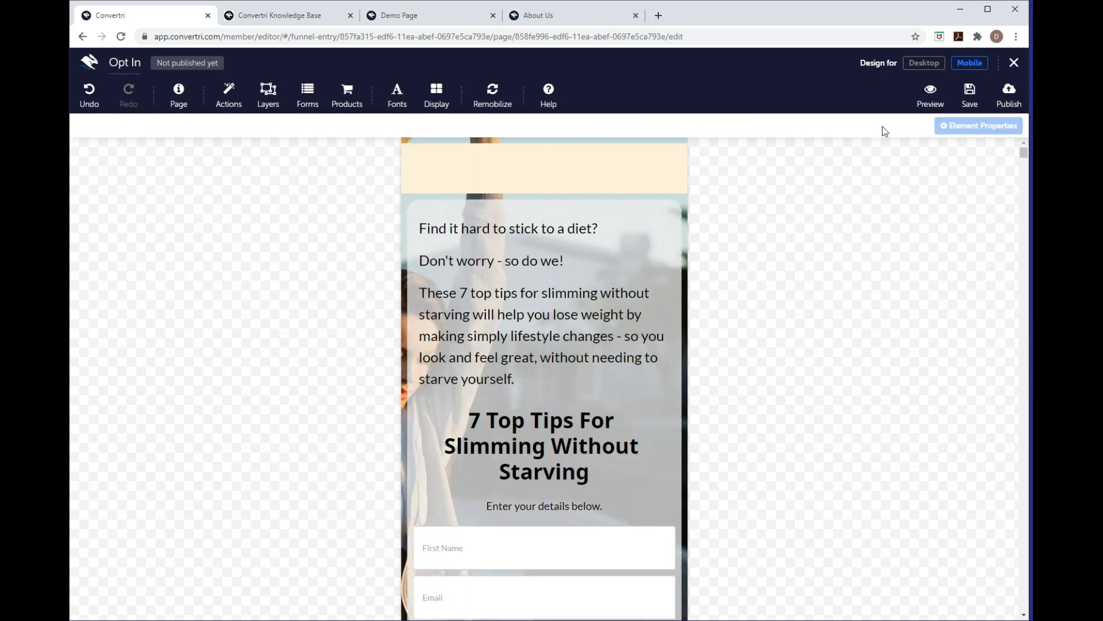
{"action": "left_click", "coordinate": [923, 64]}
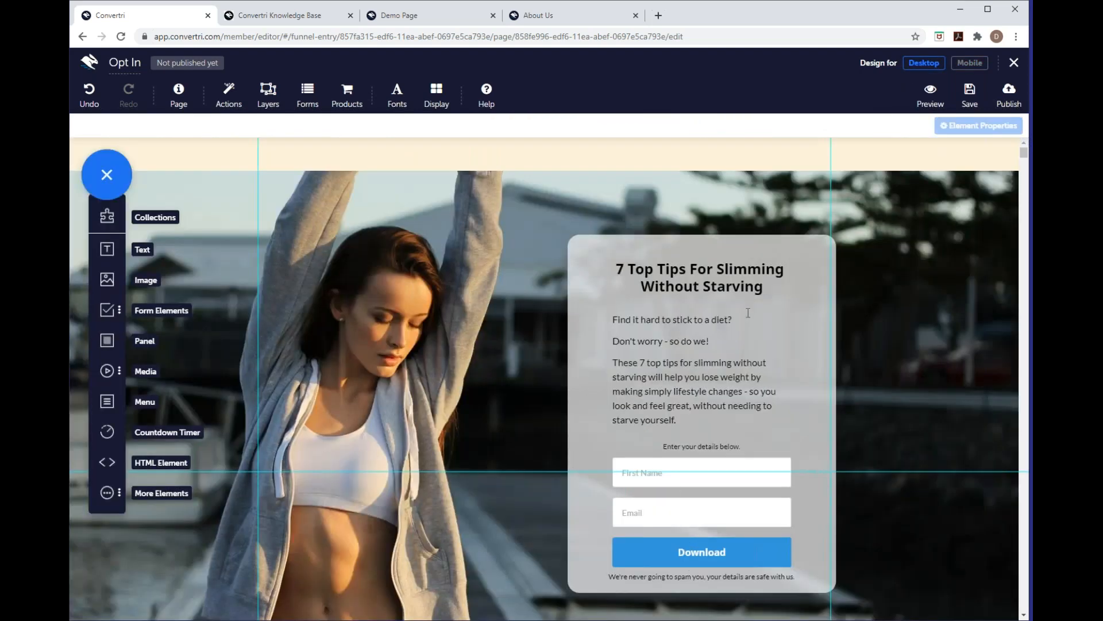
{"action": "left_click", "coordinate": [970, 64]}
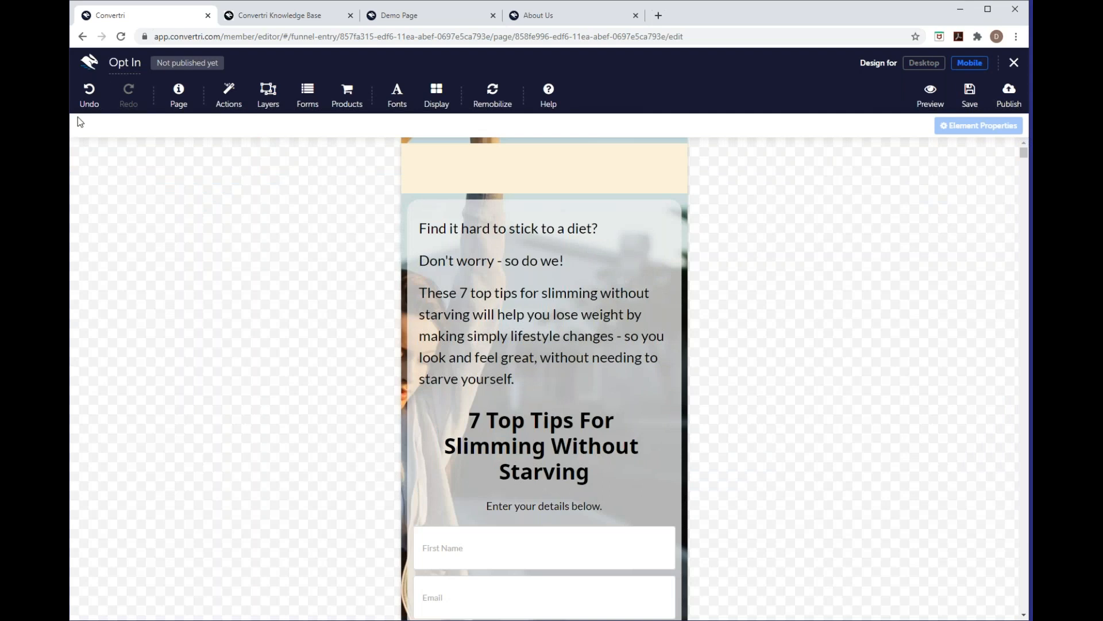
- Undo the mobile repositioning of the headline and body text, and redo it
{"action": "left_click", "coordinate": [89, 95]}
{"action": "left_click", "coordinate": [96, 105]}
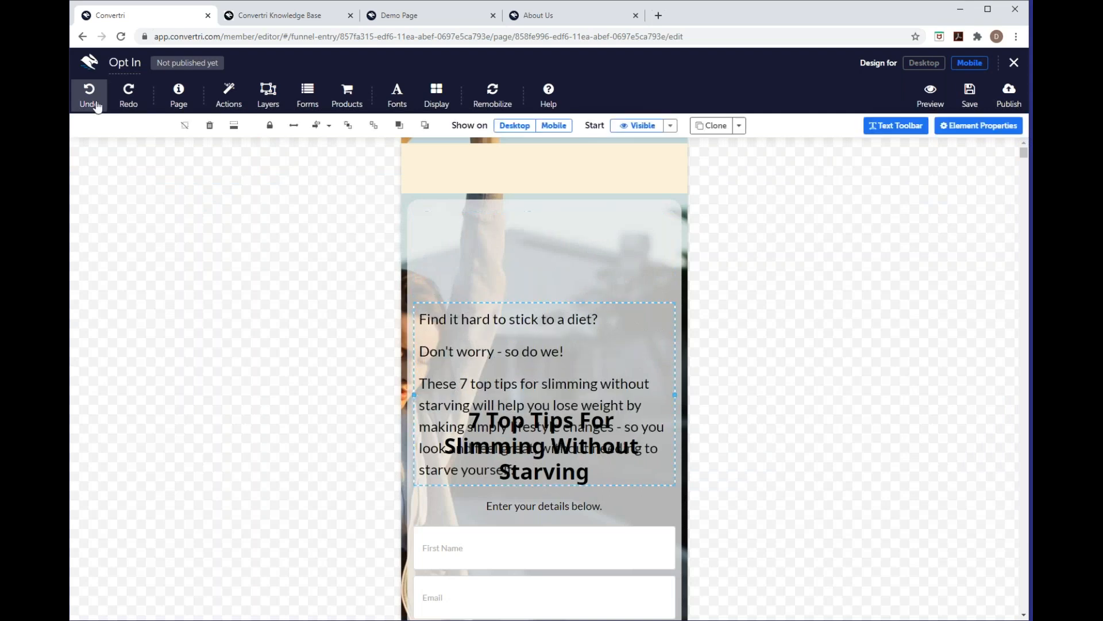
{"action": "left_click", "coordinate": [95, 105]}
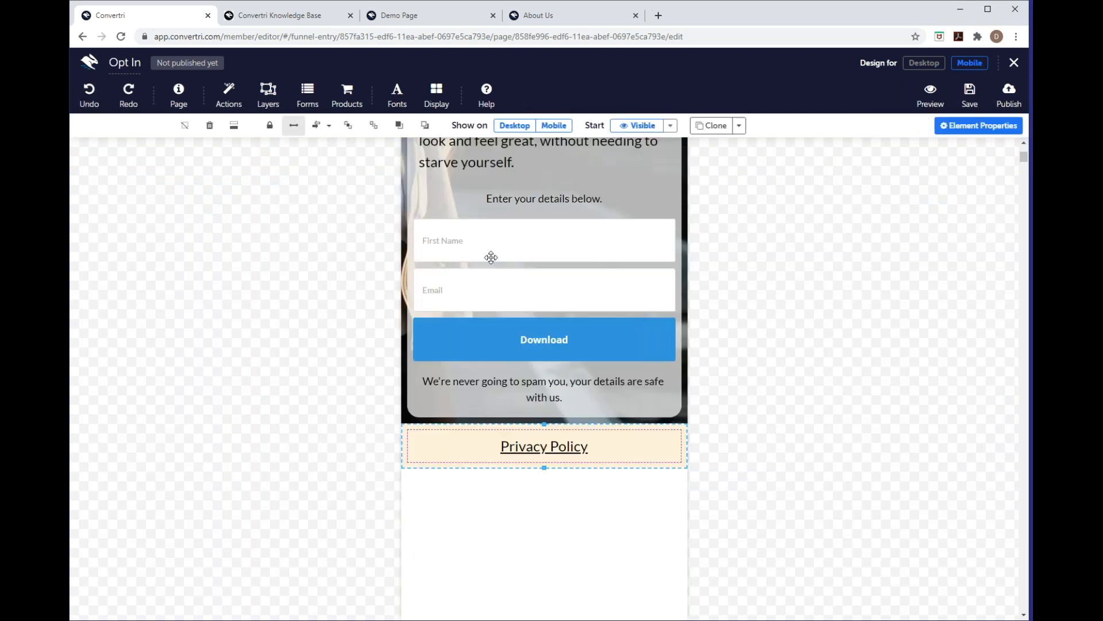
{"action": "left_click", "coordinate": [129, 94]}
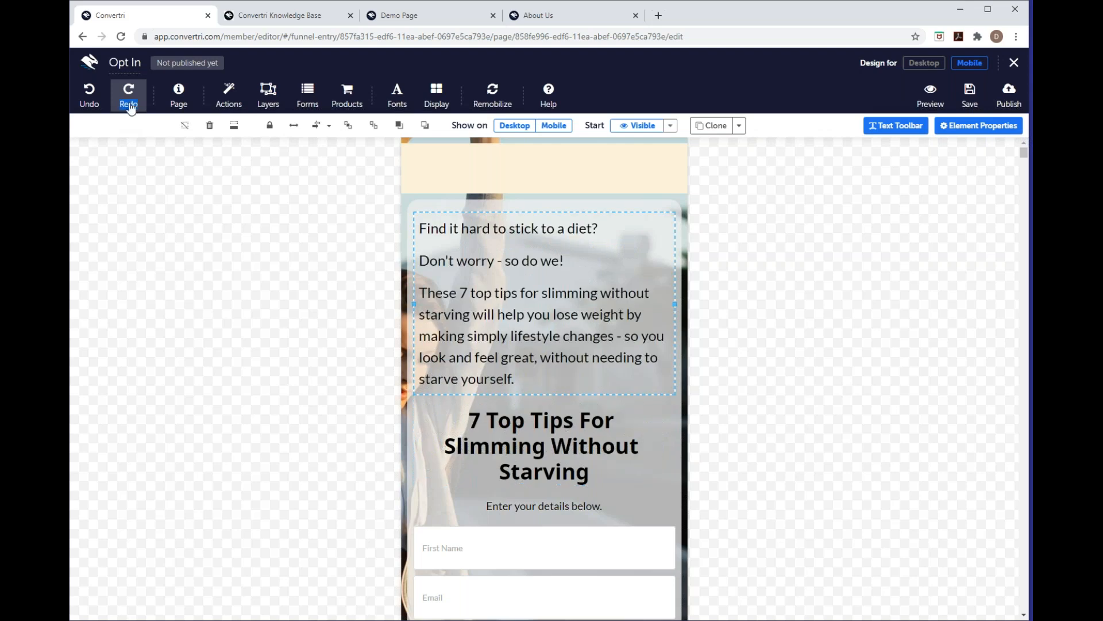
- Remobilize to restore the automatic mobile layout, with the headline above the body text
{"action": "left_click", "coordinate": [596, 406]}
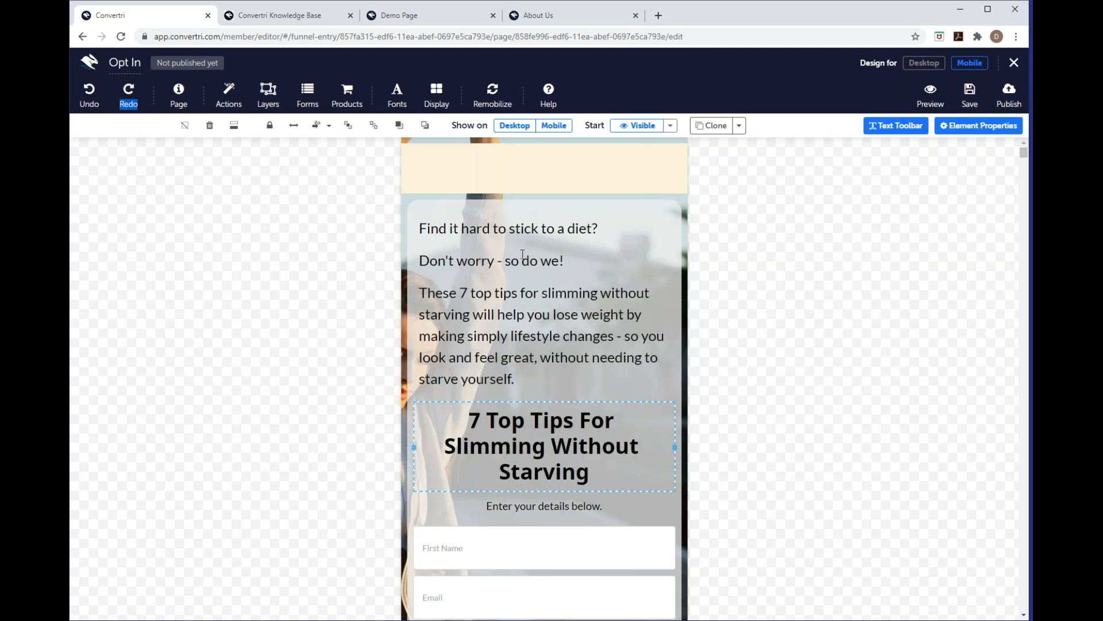
{"action": "left_click", "coordinate": [492, 108]}
{"action": "left_click", "coordinate": [505, 147]}
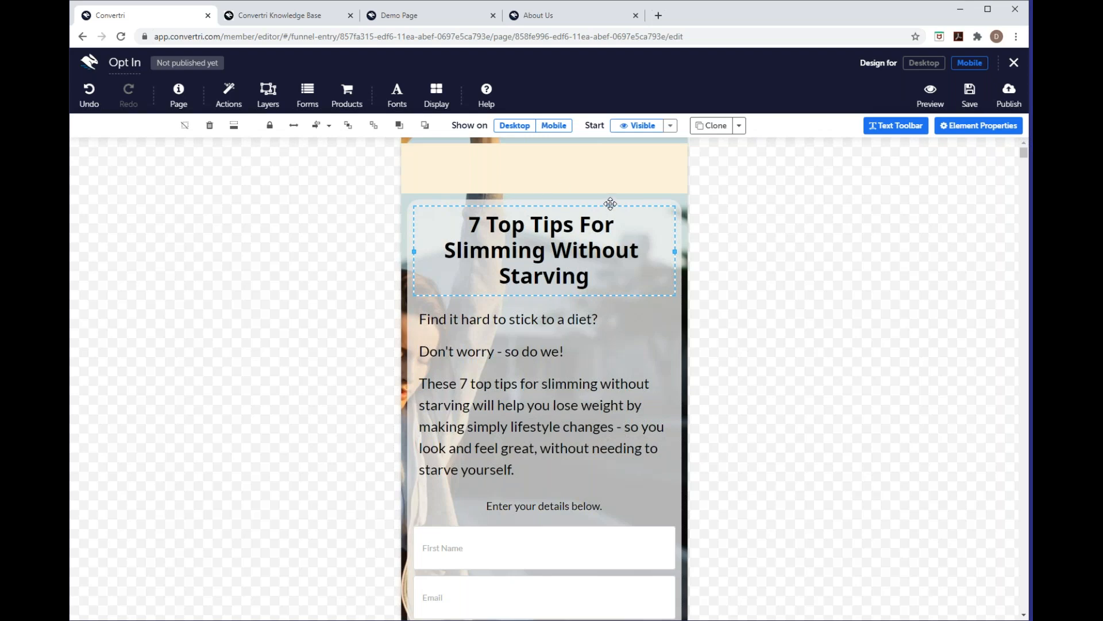
- Set the mobile font size scaling of the body text under the headline to 120%
{"action": "scroll", "coordinate": [613, 252], "scroll_direction": "down", "scroll_amount": 1}
{"action": "left_click_drag", "start_coordinate": [534, 415], "coordinate": [417, 258]}
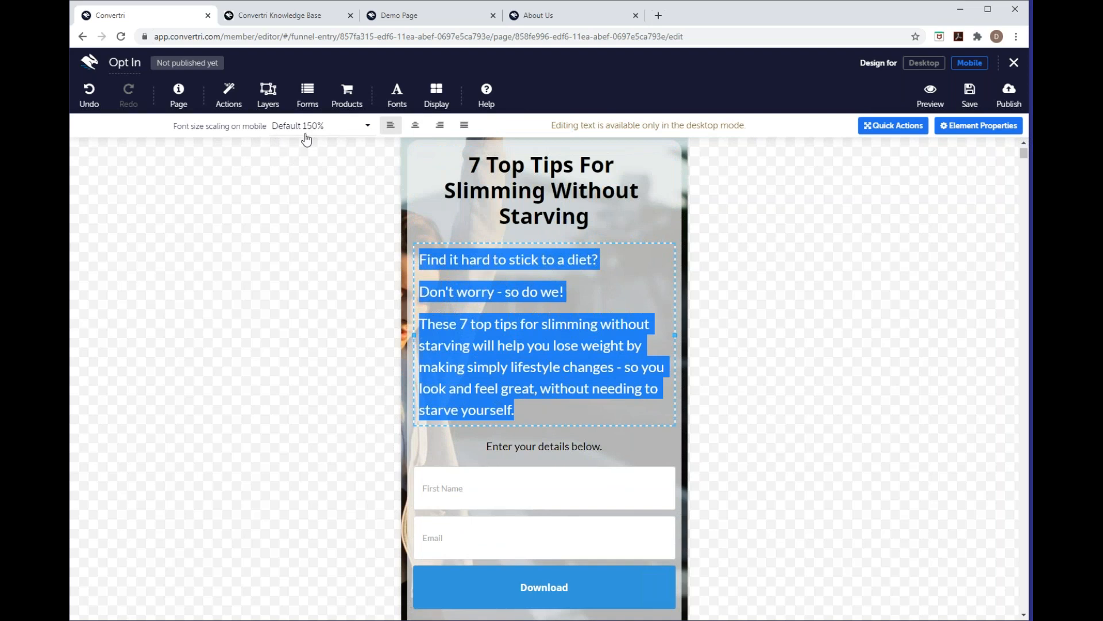
{"action": "left_click", "coordinate": [521, 414]}
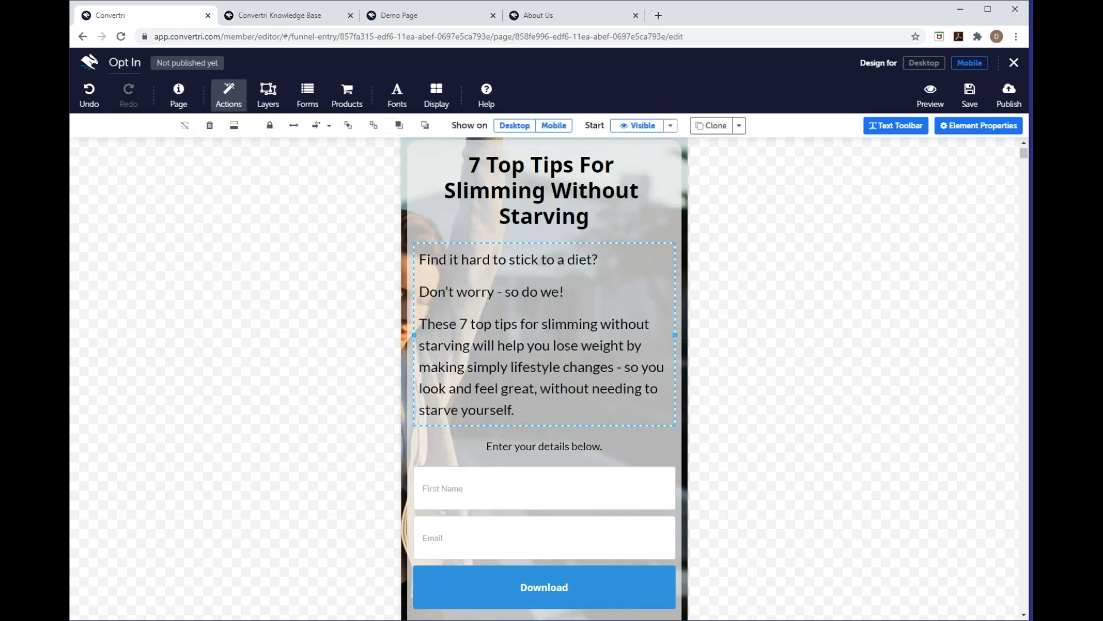
{"action": "left_click_drag", "start_coordinate": [530, 413], "coordinate": [422, 259]}
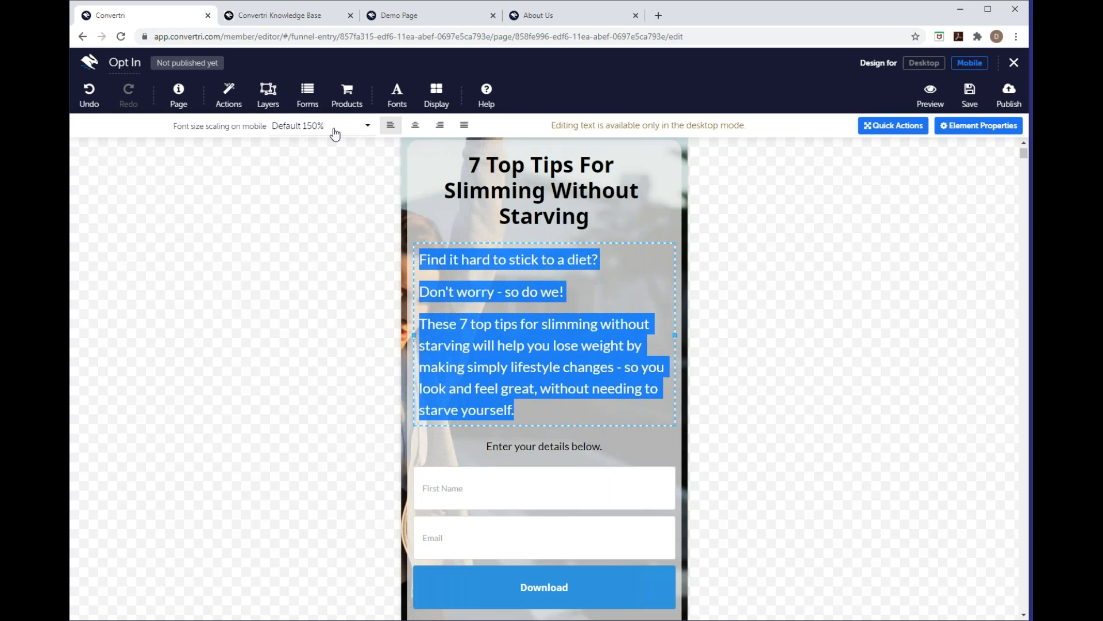
{"action": "left_click", "coordinate": [336, 134]}
{"action": "scroll", "coordinate": [328, 196], "scroll_direction": "down", "scroll_amount": 3}
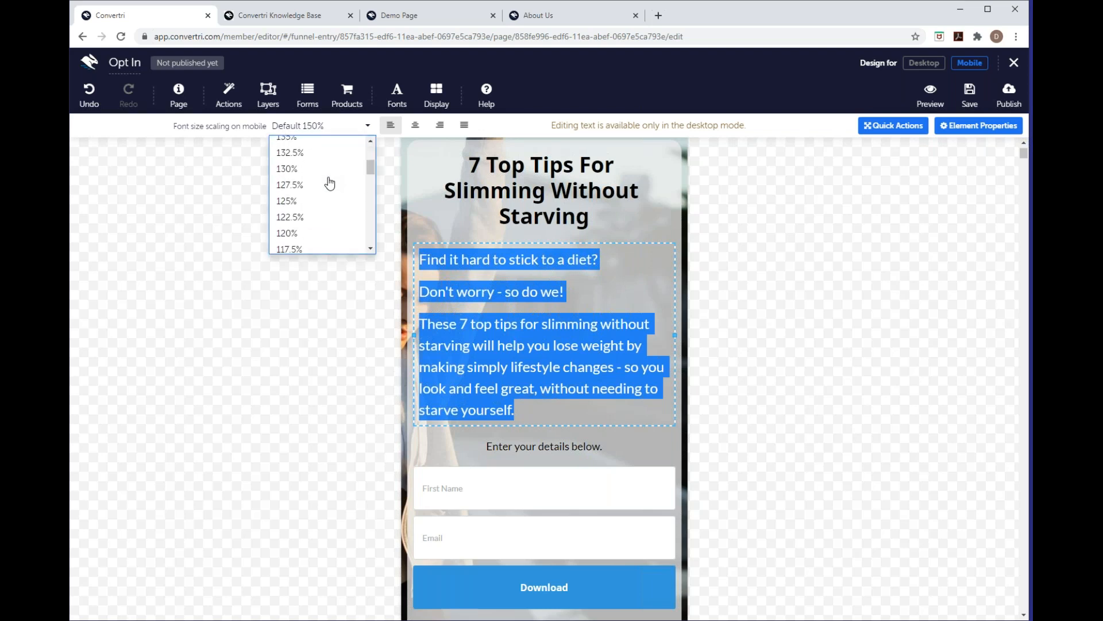
{"action": "left_click", "coordinate": [335, 233]}
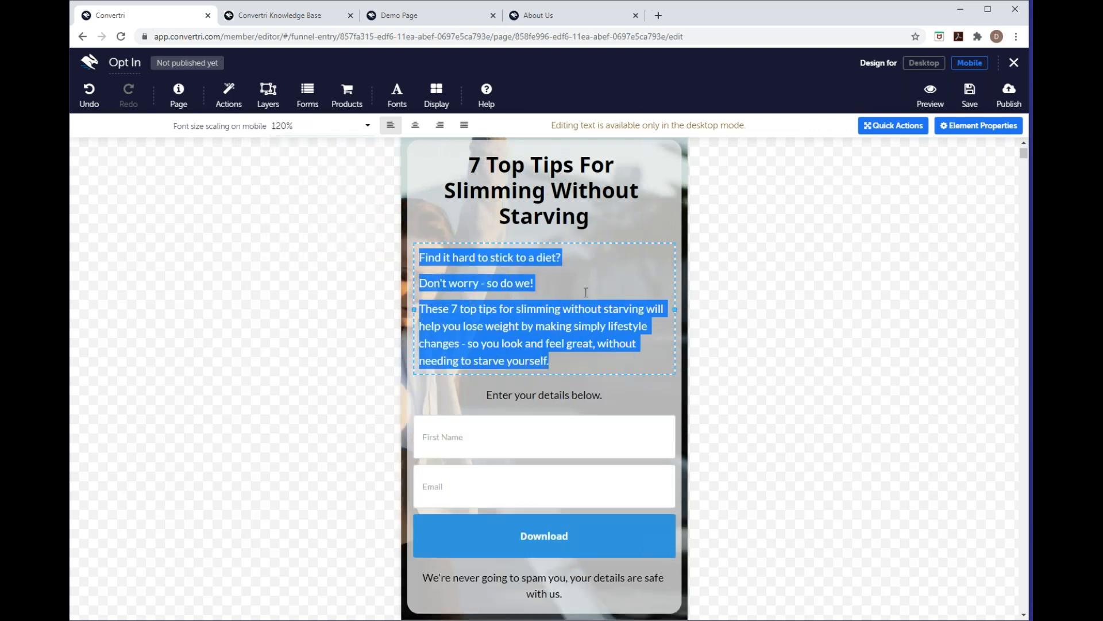
{"action": "scroll", "coordinate": [606, 281], "scroll_direction": "up", "scroll_amount": 1}
{"action": "left_click", "coordinate": [606, 281]}
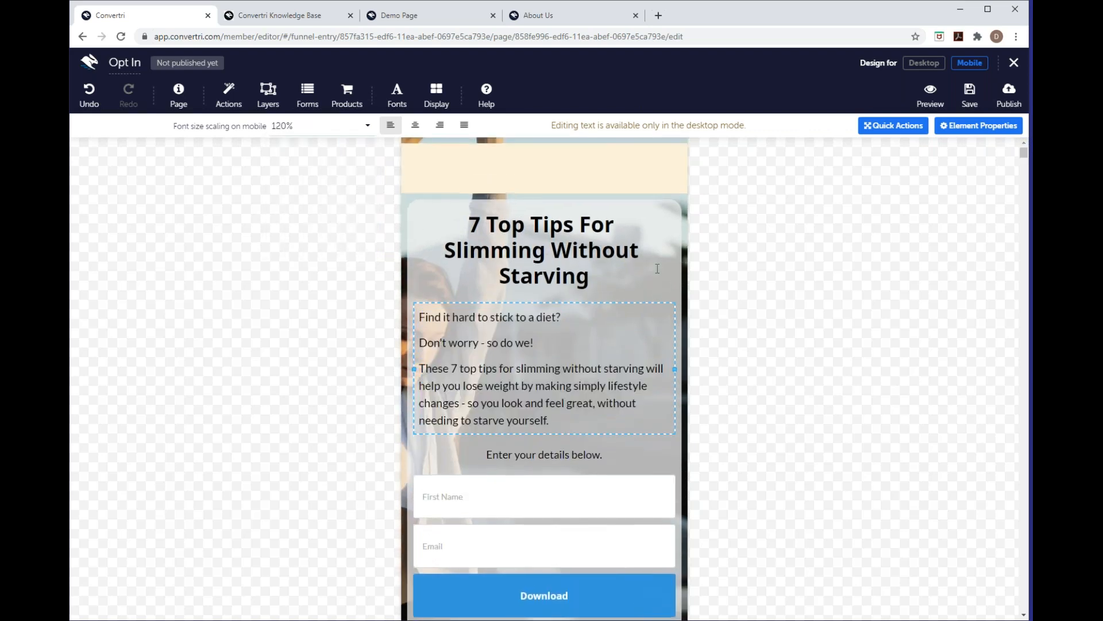
- Set the page's default paragraph font scaling on mobile to 120%
{"action": "scroll", "coordinate": [580, 405], "scroll_direction": "down", "scroll_amount": 4}
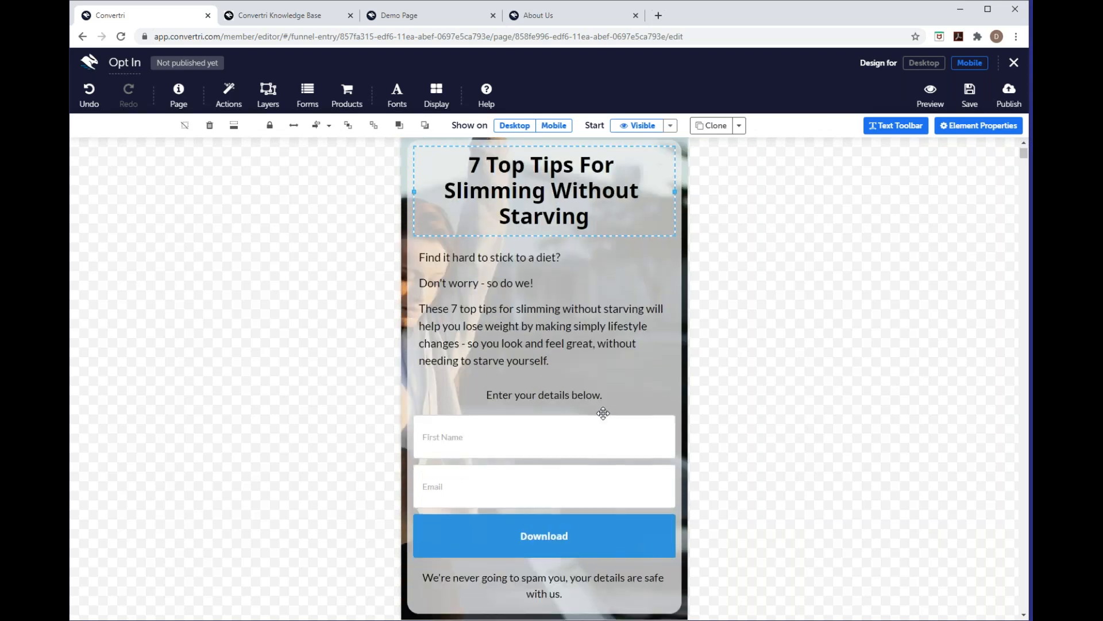
{"action": "left_click_drag", "start_coordinate": [576, 414], "coordinate": [423, 400]}
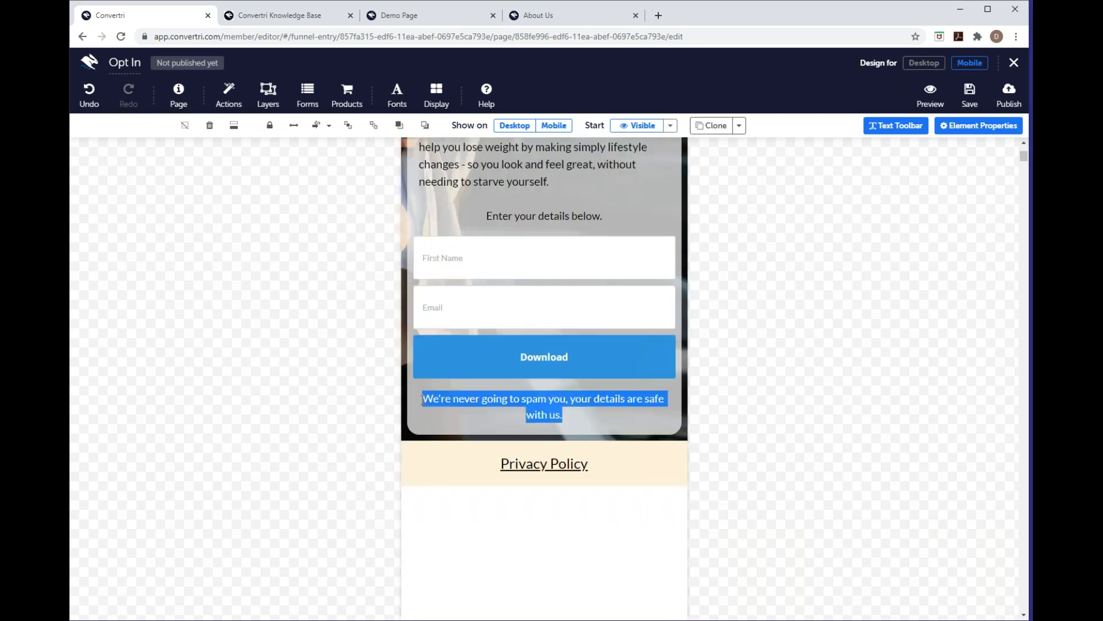
{"action": "left_click", "coordinate": [619, 424]}
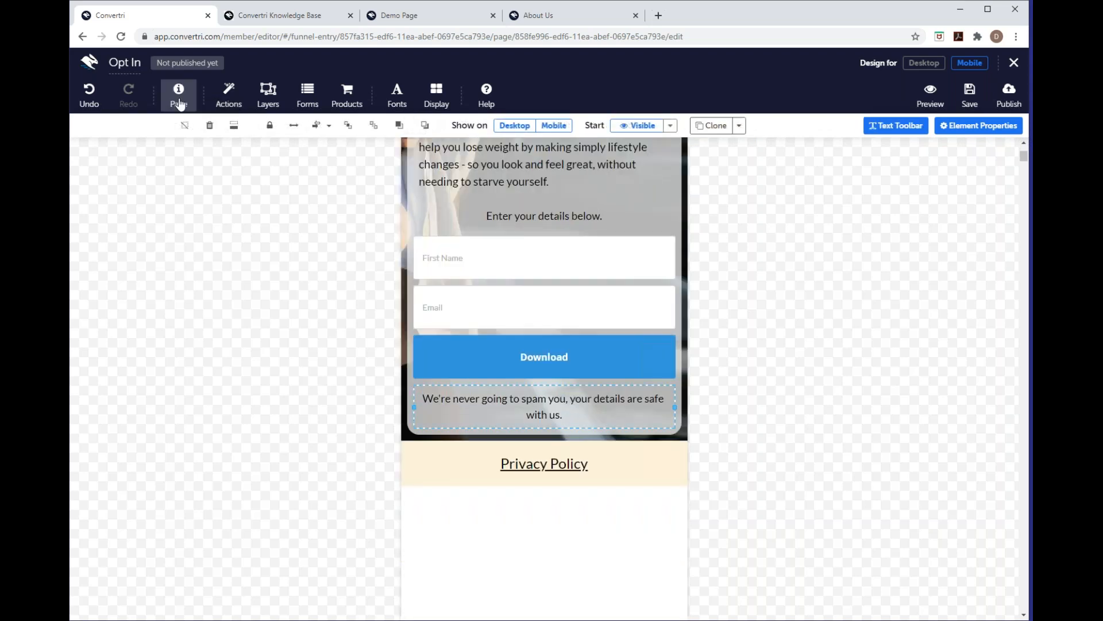
{"action": "left_click", "coordinate": [193, 109]}
{"action": "left_click", "coordinate": [397, 184]}
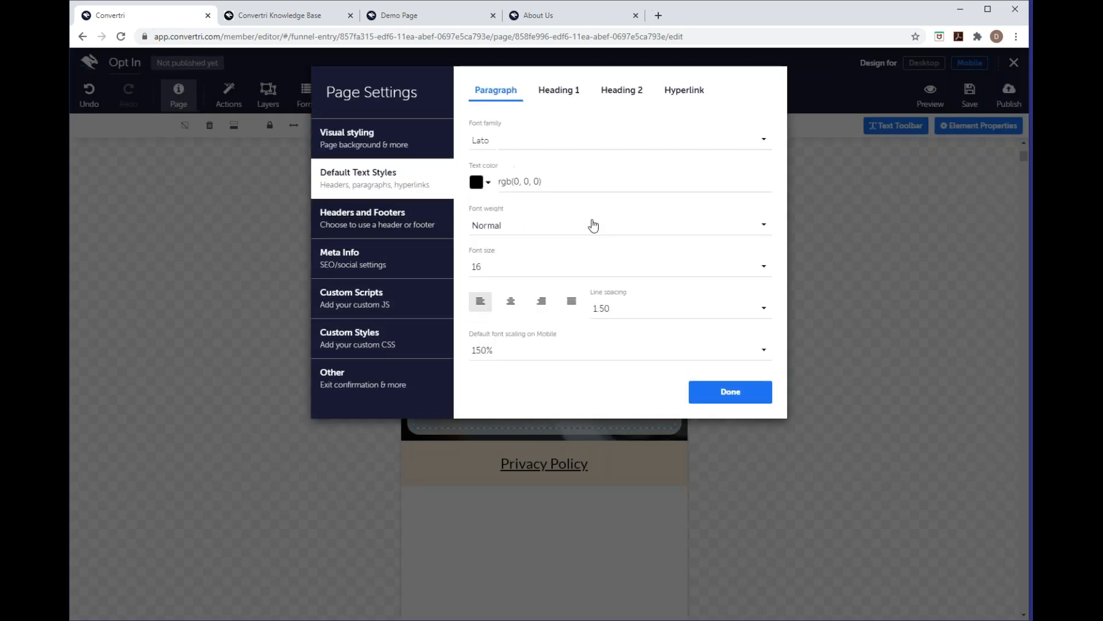
{"action": "left_click", "coordinate": [629, 309]}
{"action": "left_click", "coordinate": [629, 309]}
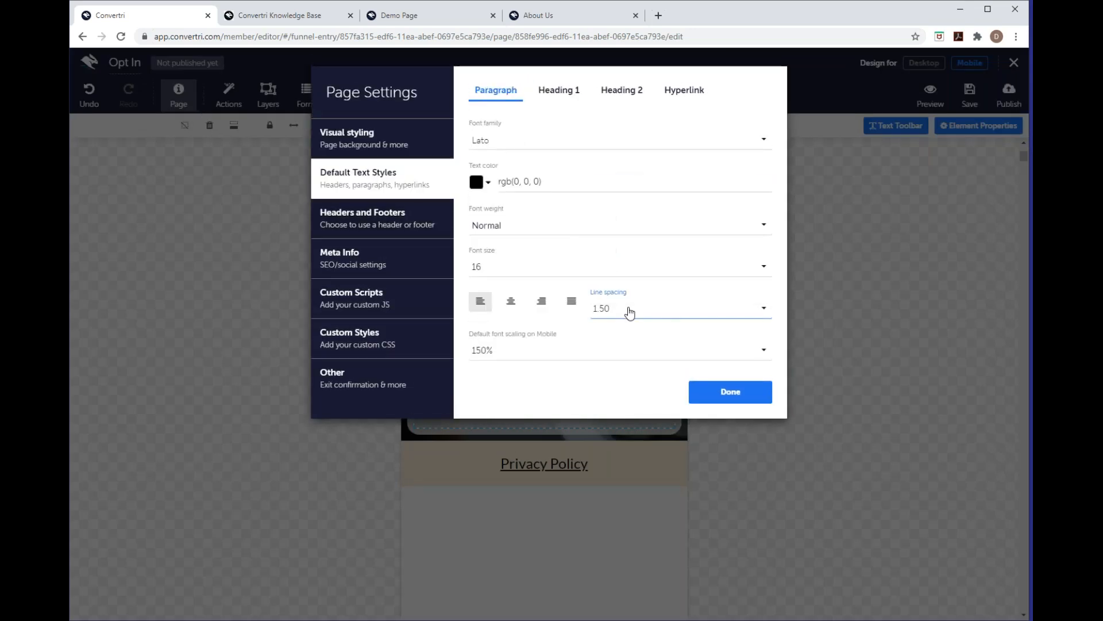
{"action": "left_click", "coordinate": [549, 352]}
{"action": "scroll", "coordinate": [528, 292], "scroll_direction": "down", "scroll_amount": 3}
{"action": "left_click", "coordinate": [517, 305]}
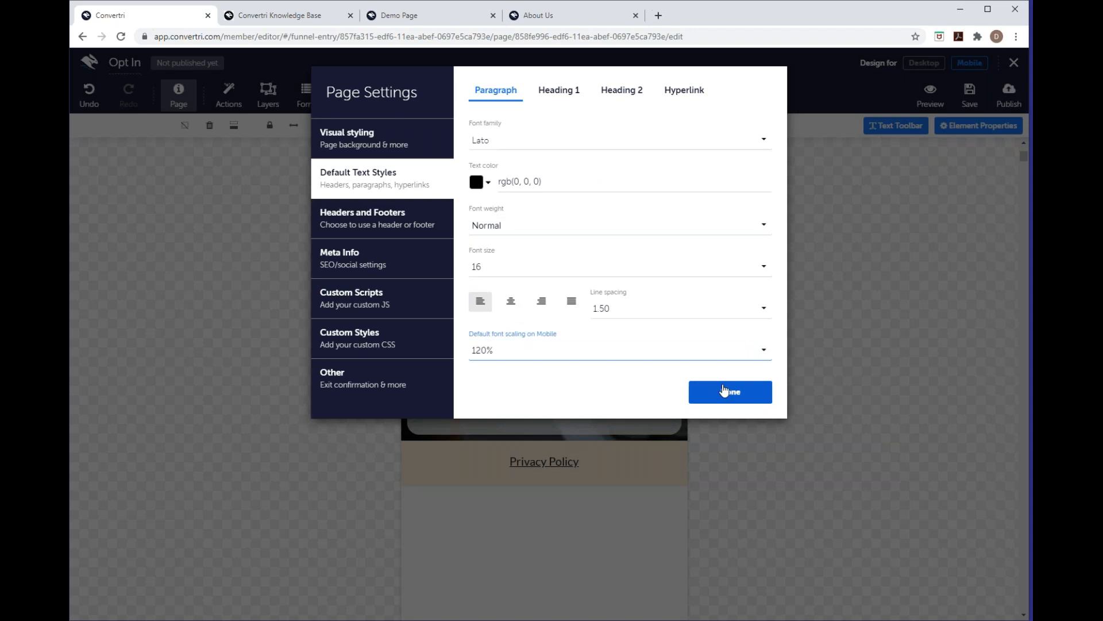
{"action": "left_click", "coordinate": [727, 392]}
- Move the cream header panel up slightly in the mobile design and save the page
{"action": "scroll", "coordinate": [546, 287], "scroll_direction": "up", "scroll_amount": 2}
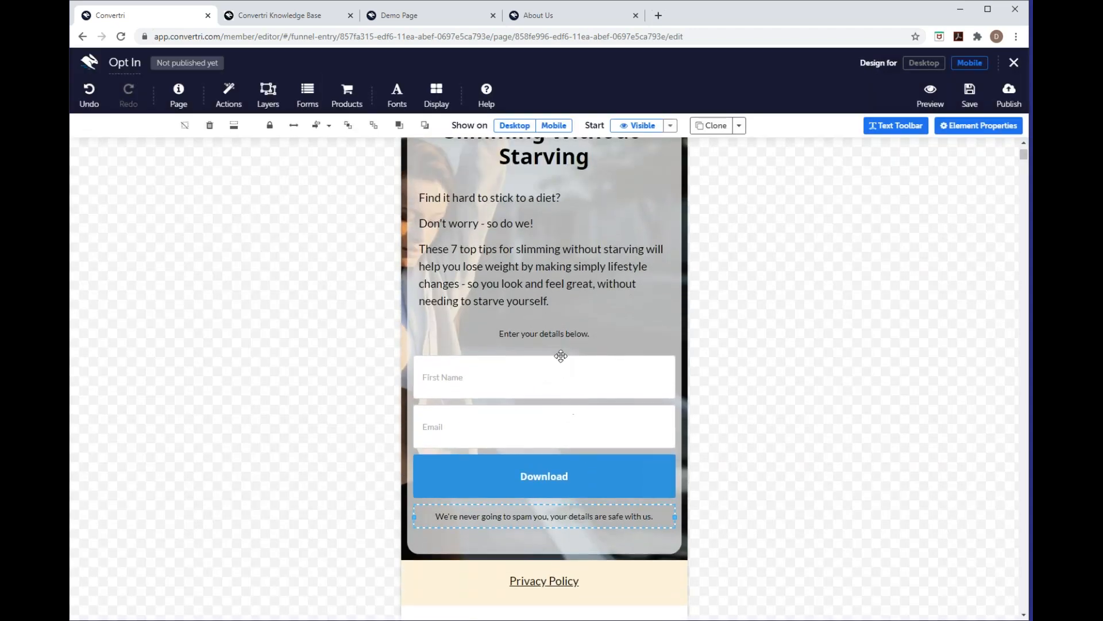
{"action": "scroll", "coordinate": [586, 311], "scroll_direction": "up", "scroll_amount": 2}
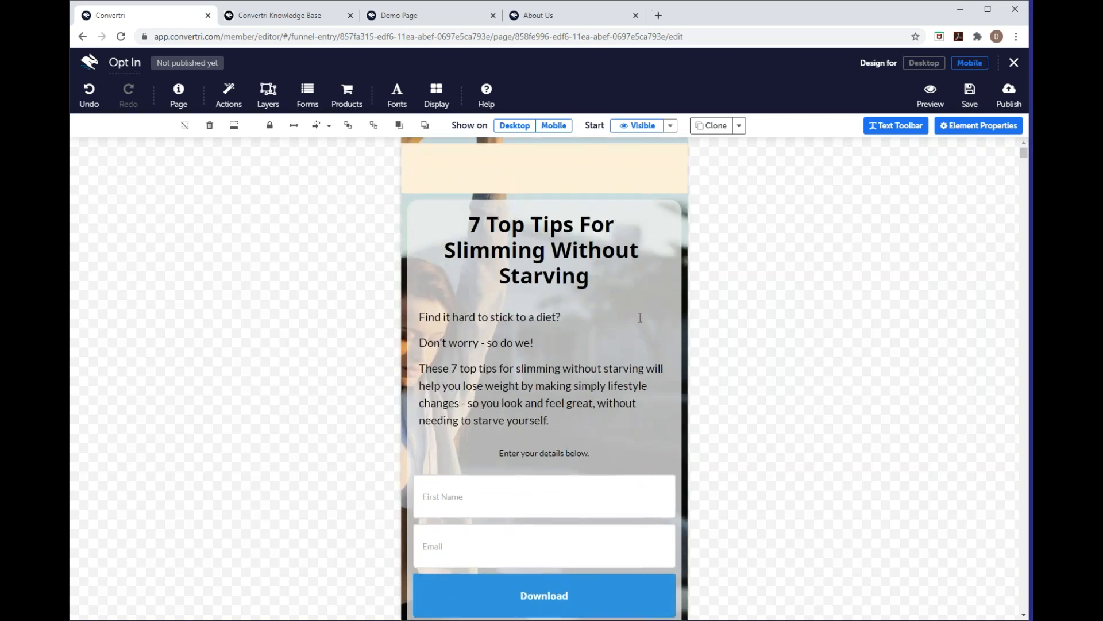
{"action": "left_click", "coordinate": [638, 176]}
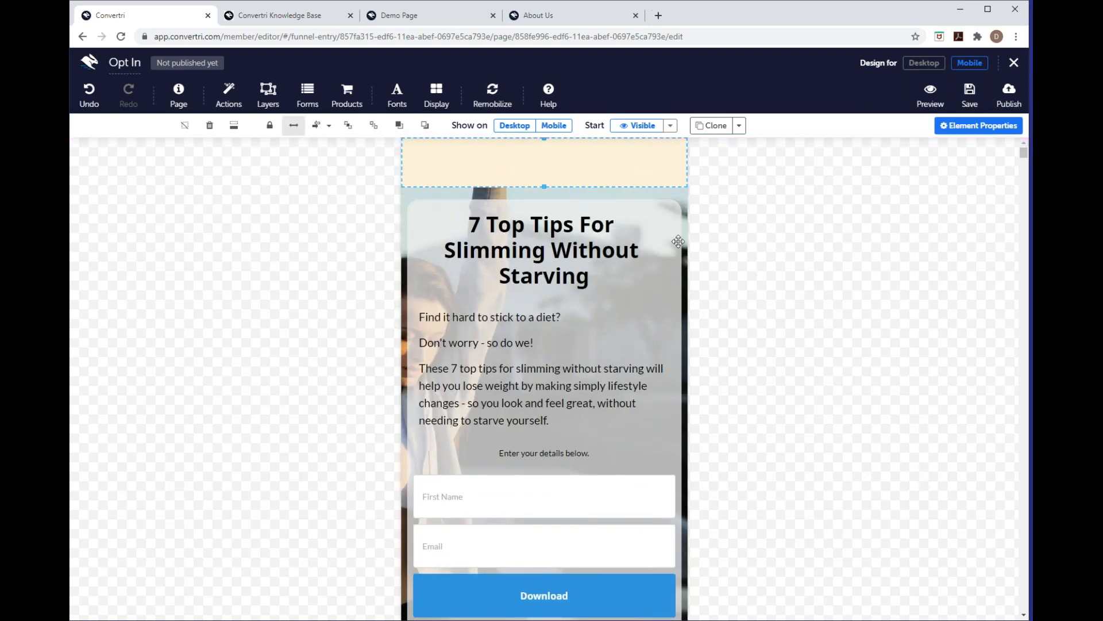
{"action": "left_click", "coordinate": [970, 93]}
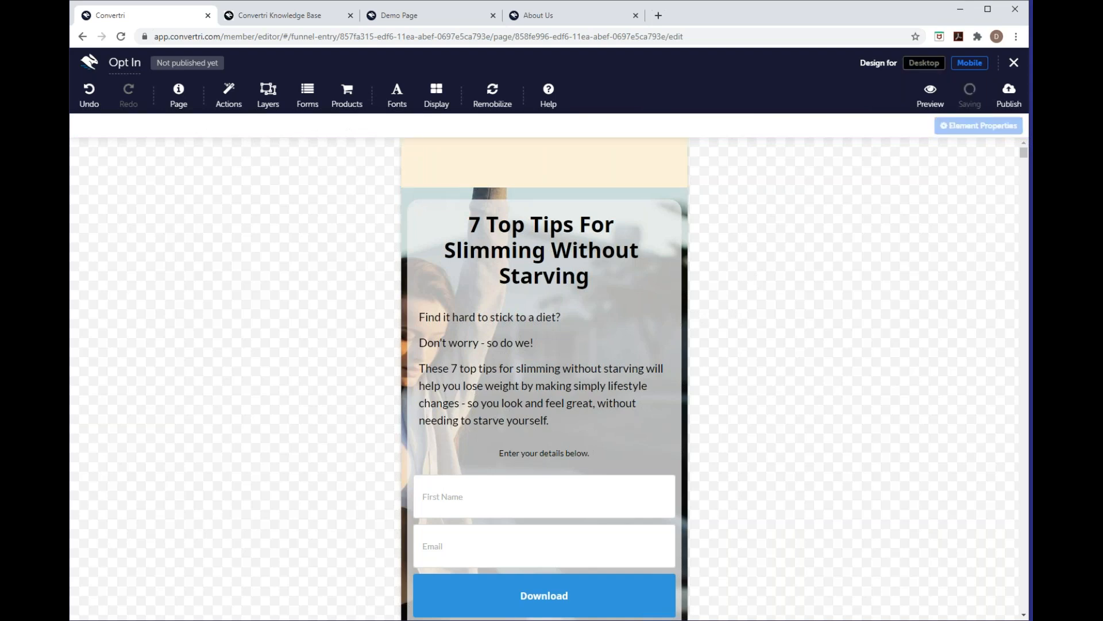
- Return to the desktop design, save the Opt In page and exit to the funnel overview
{"action": "left_click", "coordinate": [926, 70]}
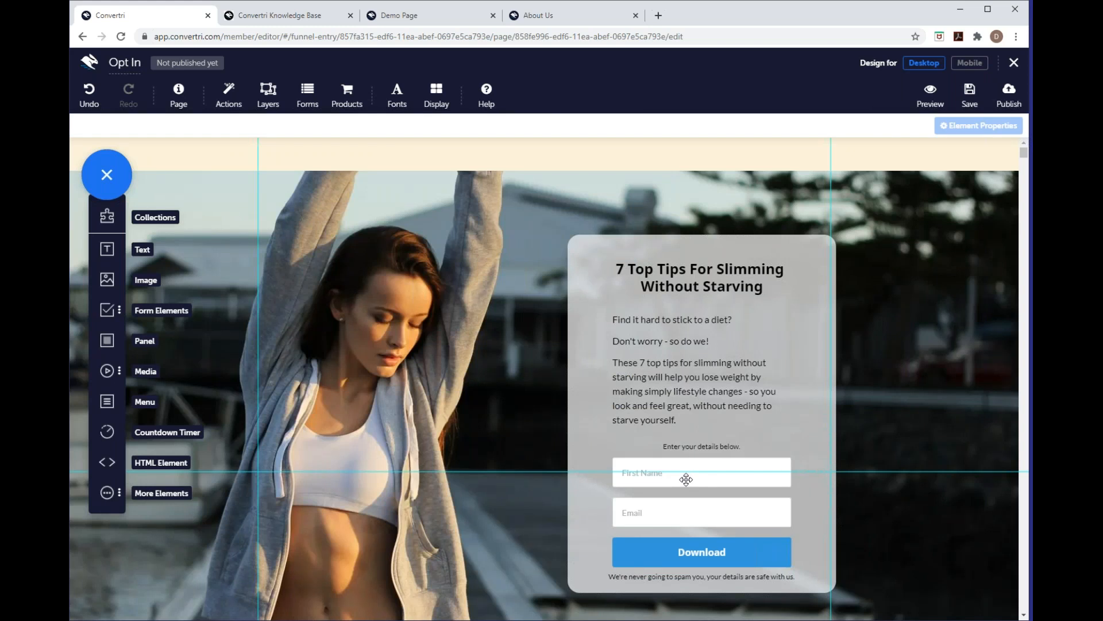
{"action": "left_click", "coordinate": [970, 93]}
{"action": "left_click", "coordinate": [1013, 62]}
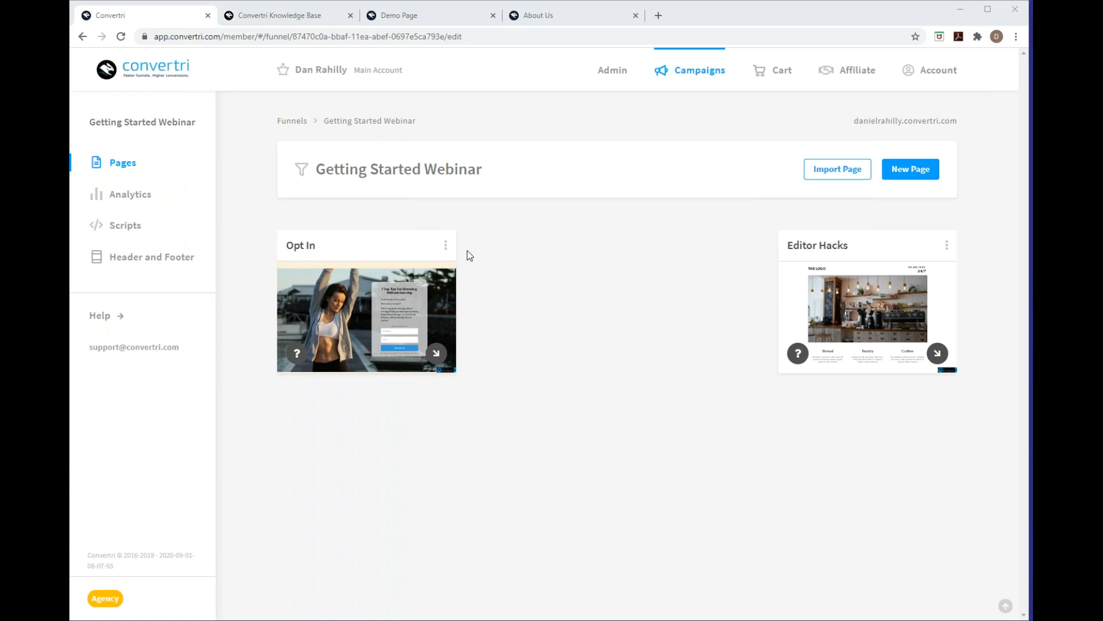
- Clone the Opt In page in the funnel under the name "Thank You"
{"action": "left_click", "coordinate": [446, 245]}
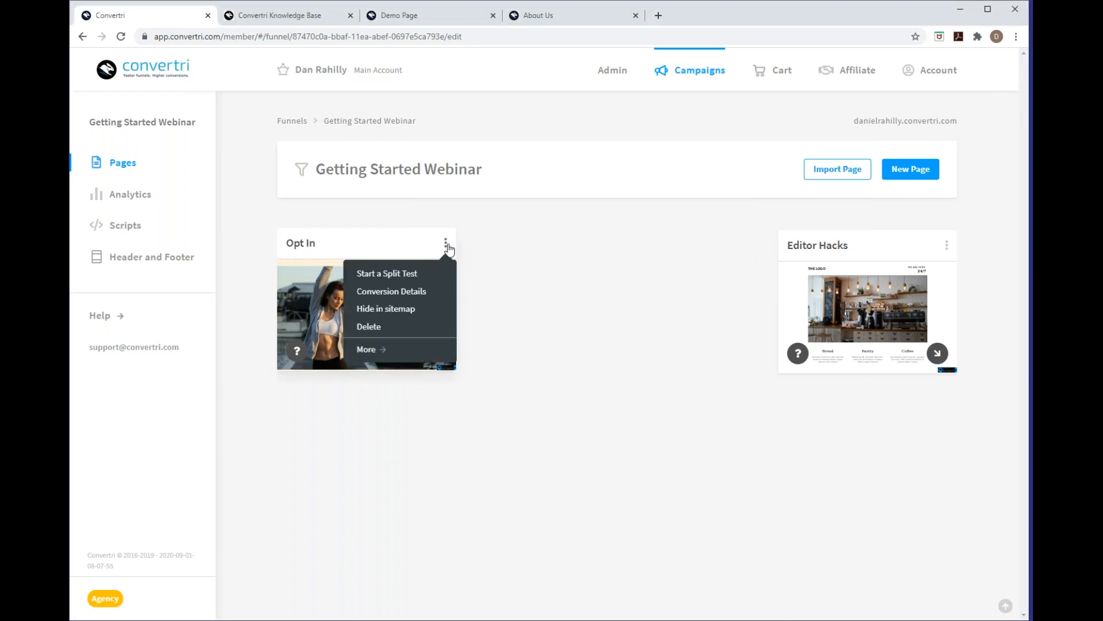
{"action": "left_click", "coordinate": [401, 358]}
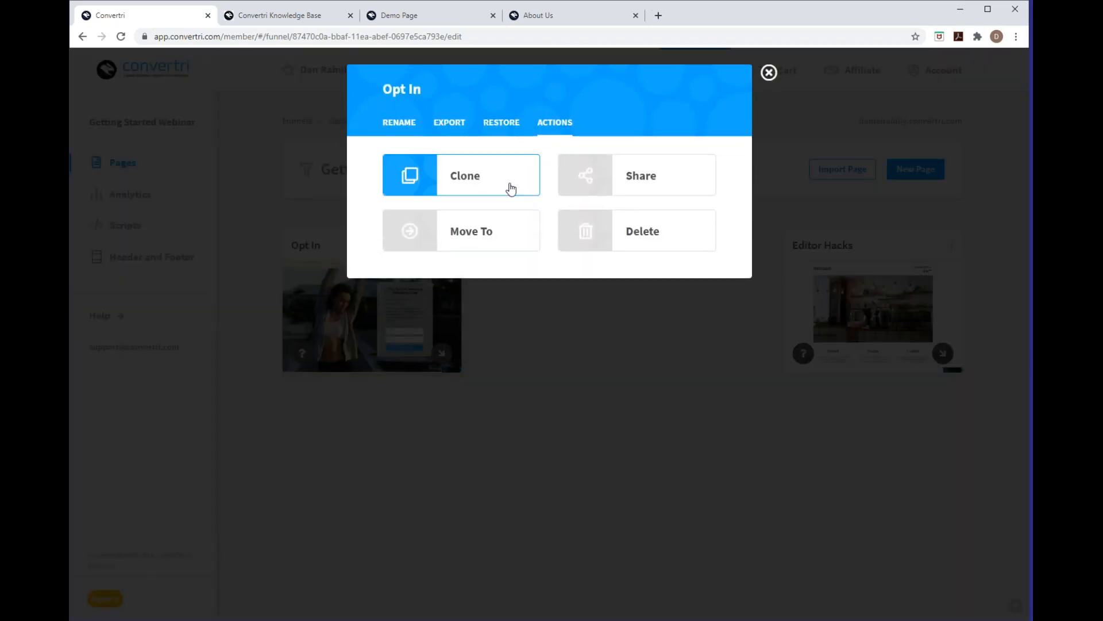
{"action": "left_click", "coordinate": [511, 188]}
{"action": "left_click", "coordinate": [515, 199]}
{"action": "type", "text": "Thank"}
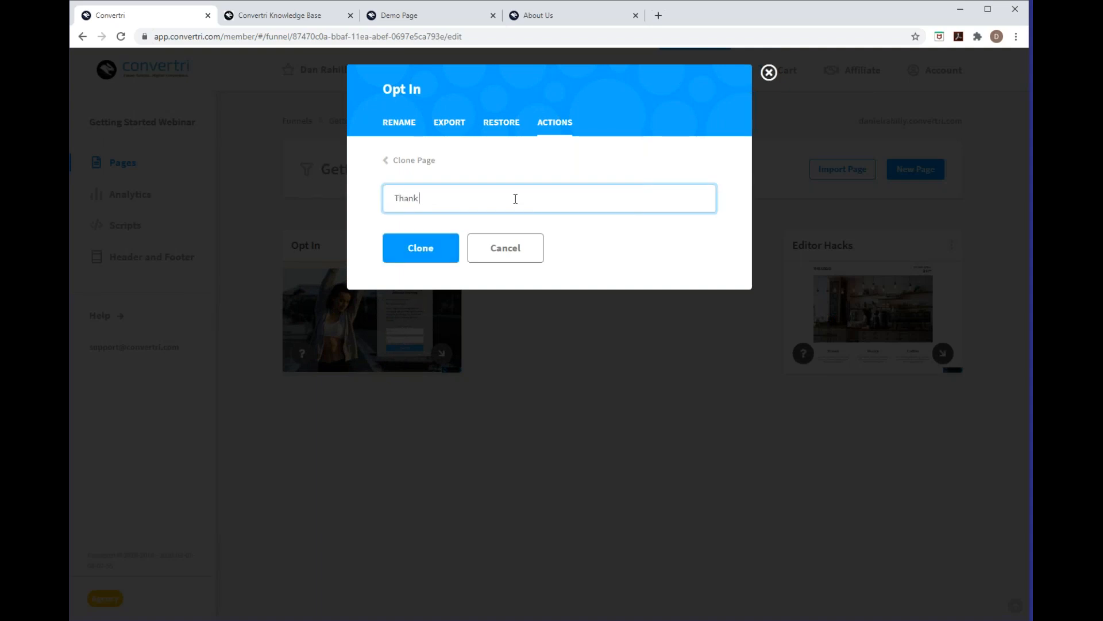
{"action": "type", "text": " You"}
{"action": "left_click", "coordinate": [423, 258]}
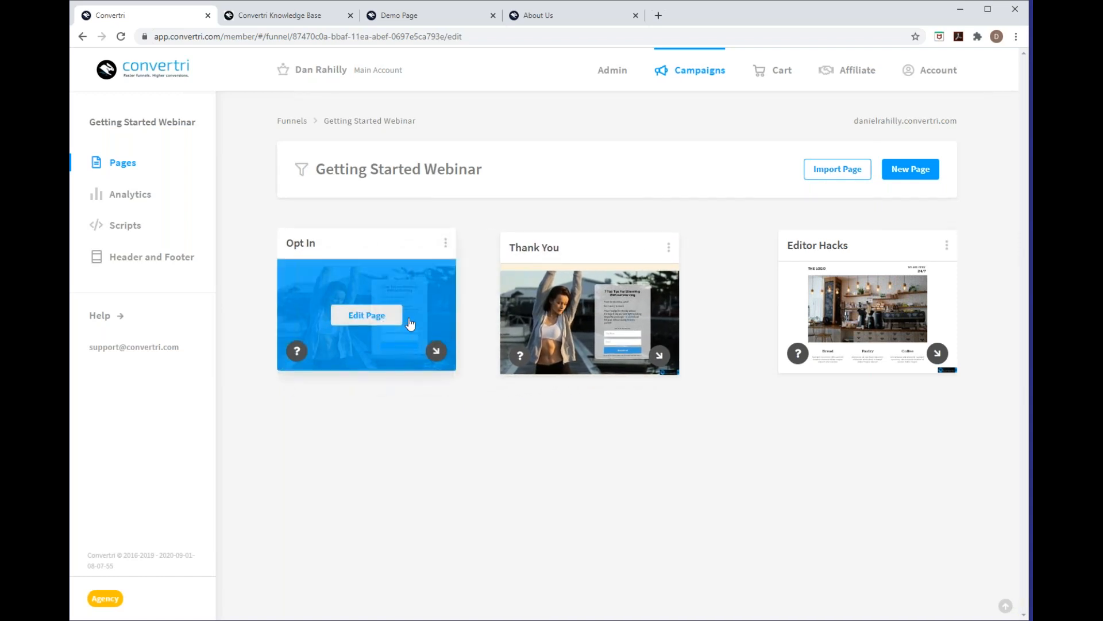
- Open the Thank You page for editing and delete its Email and First Name fields
{"action": "mouse_move", "coordinate": [606, 323]}
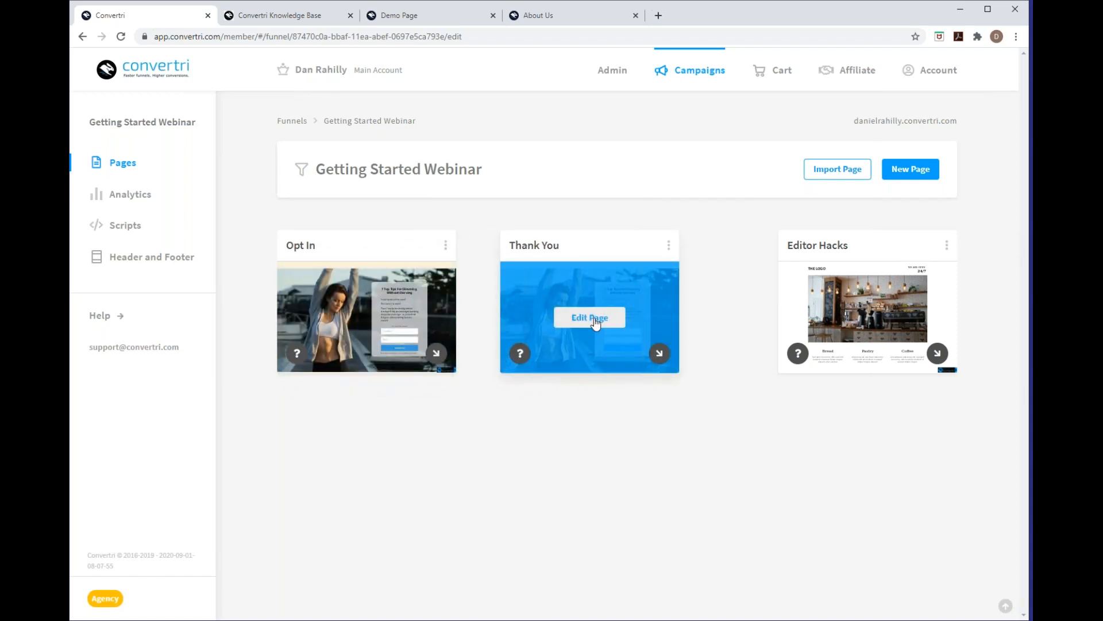
{"action": "left_click", "coordinate": [594, 320]}
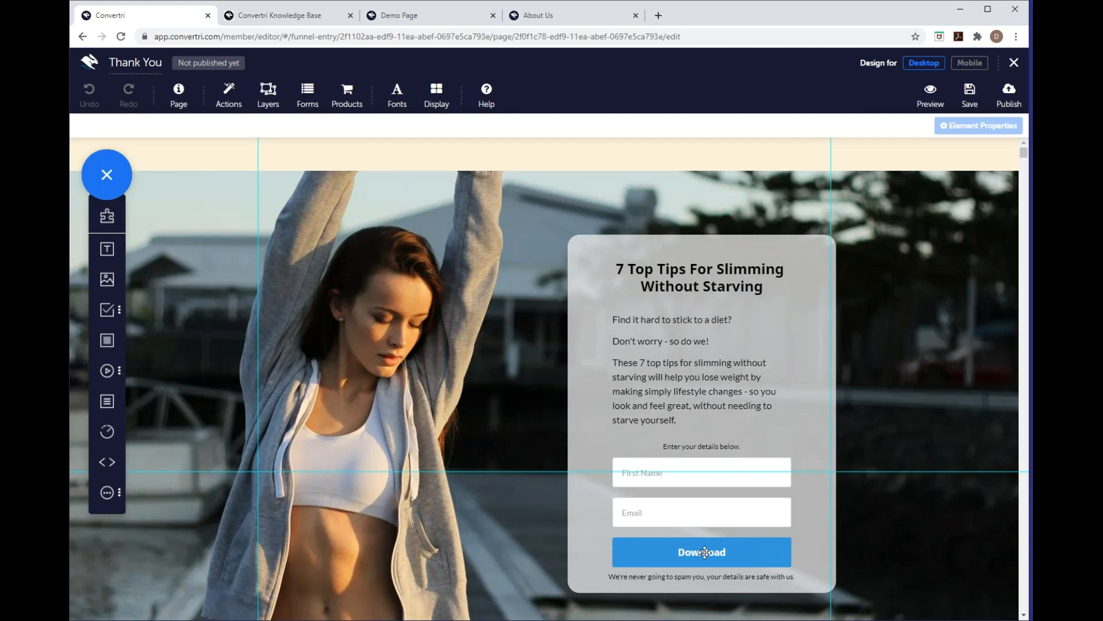
{"action": "left_click", "coordinate": [730, 555]}
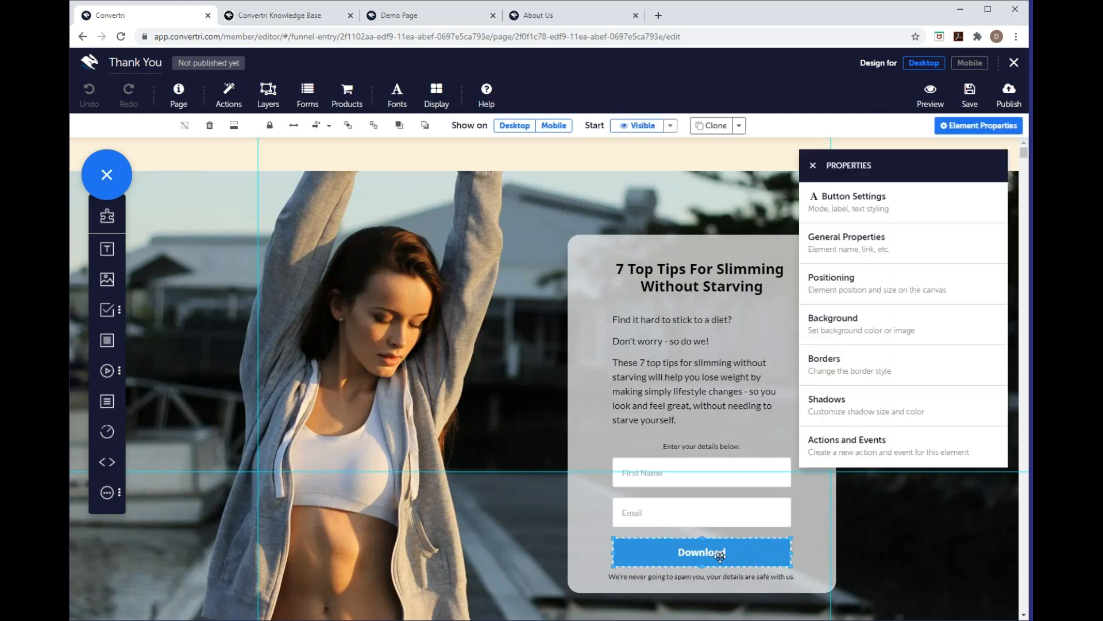
{"action": "left_click", "coordinate": [711, 522]}
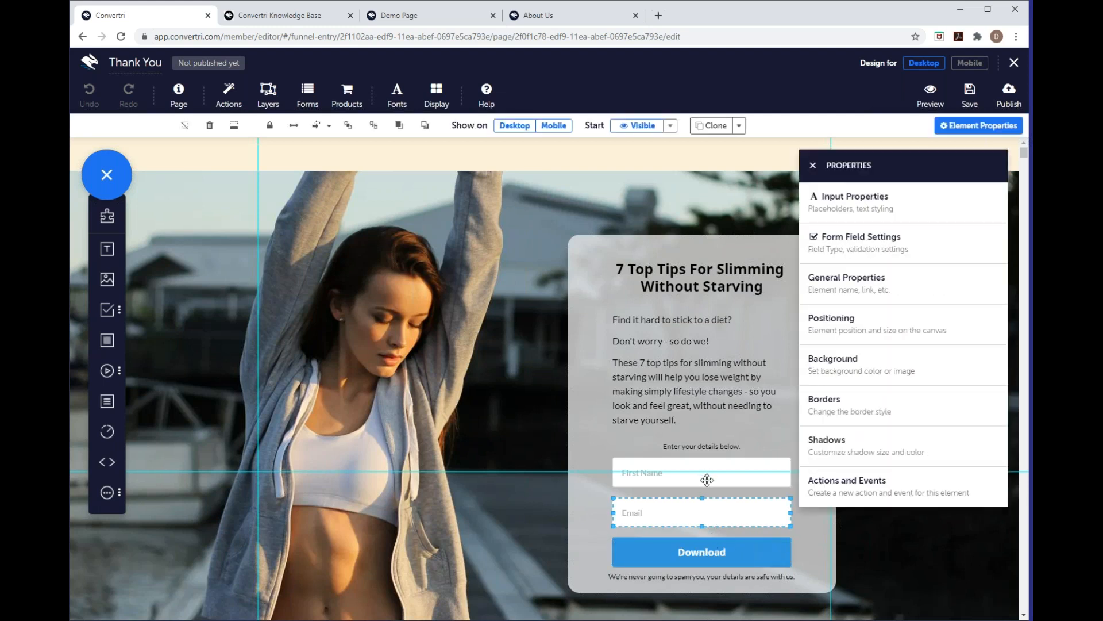
{"action": "key", "text": "Delete"}
{"action": "left_click", "coordinate": [643, 482]}
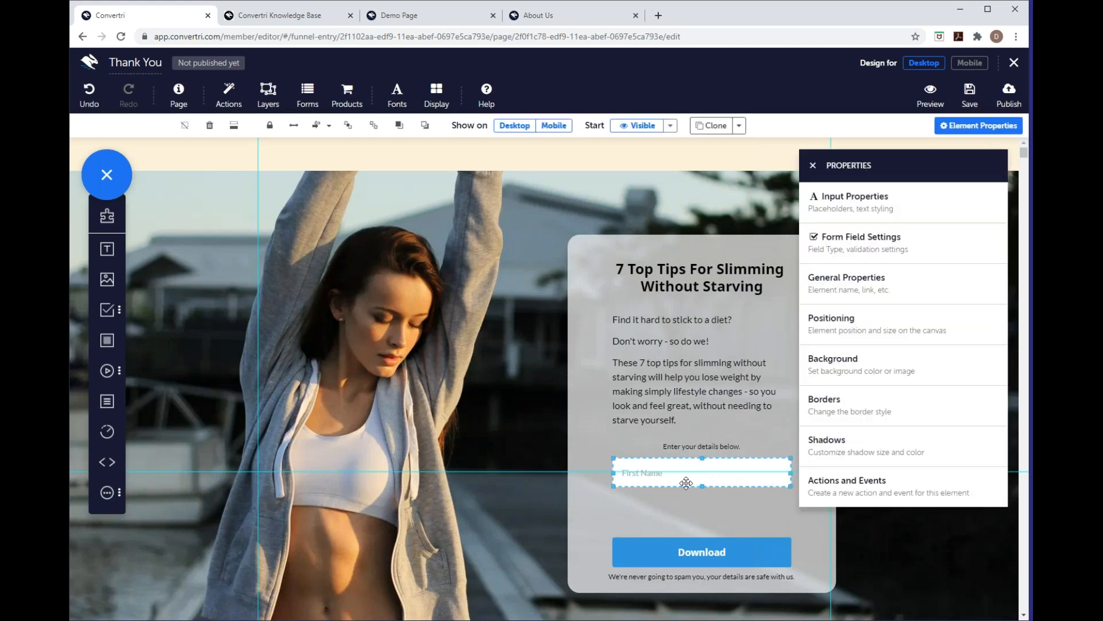
{"action": "key", "text": "Delete"}
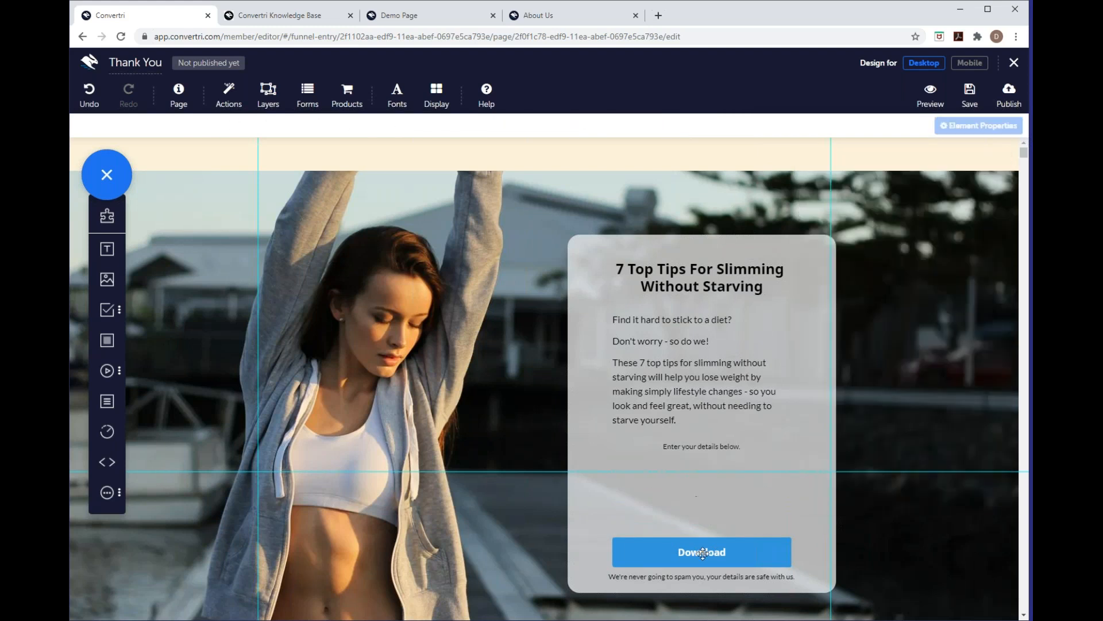
- Delete the no-spam note under the Download button and the "Enter your details below." text
{"action": "left_click", "coordinate": [712, 579]}
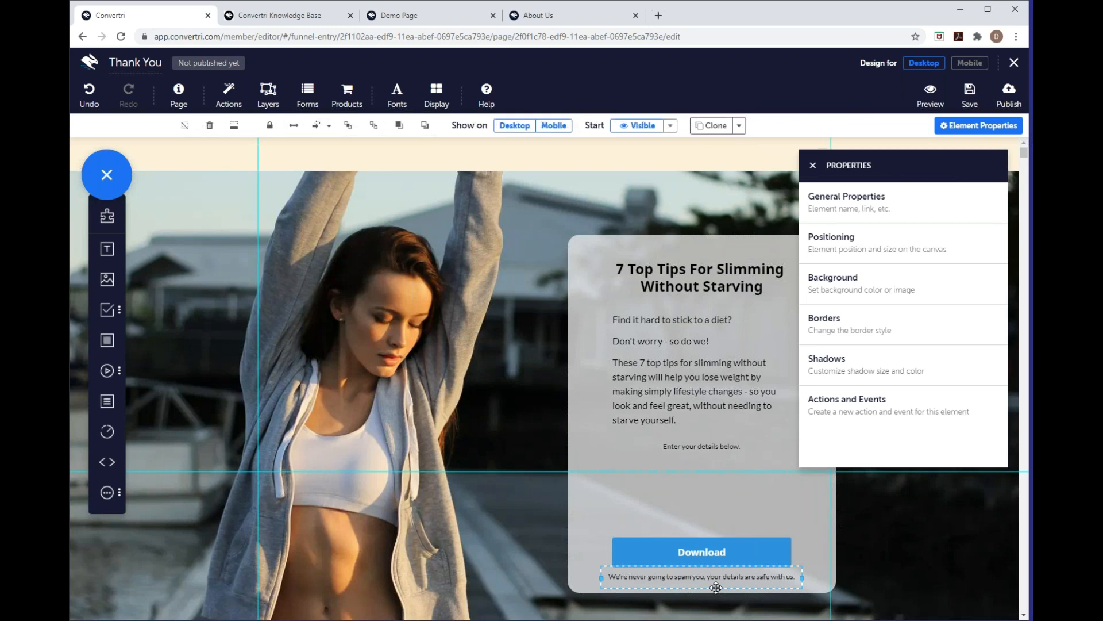
{"action": "key", "text": "Delete"}
{"action": "left_click", "coordinate": [705, 446]}
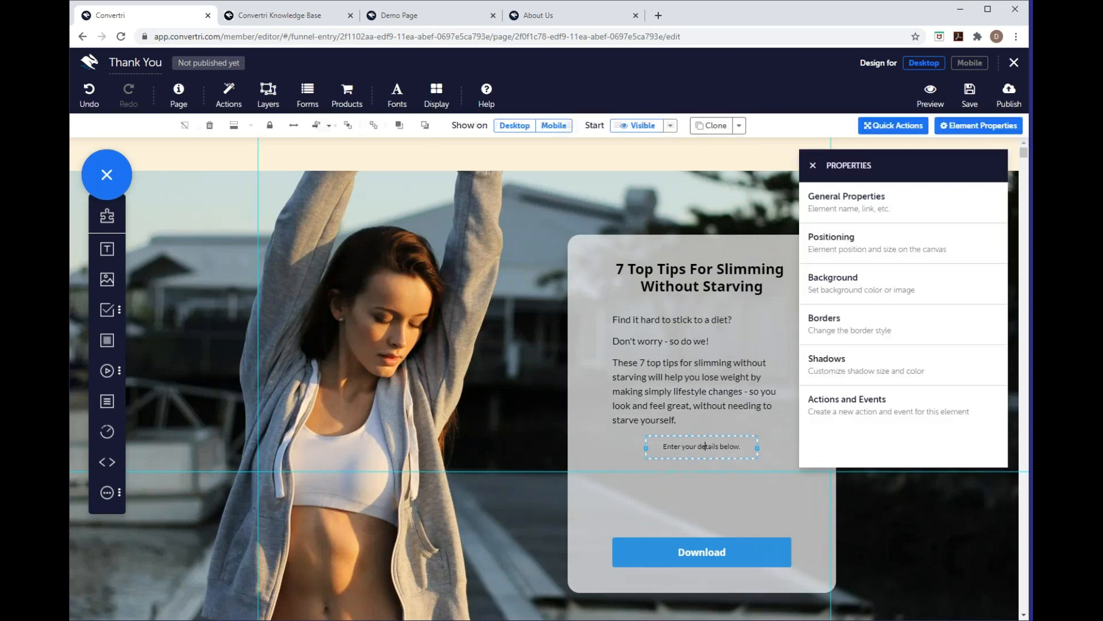
{"action": "key", "text": "Delete"}
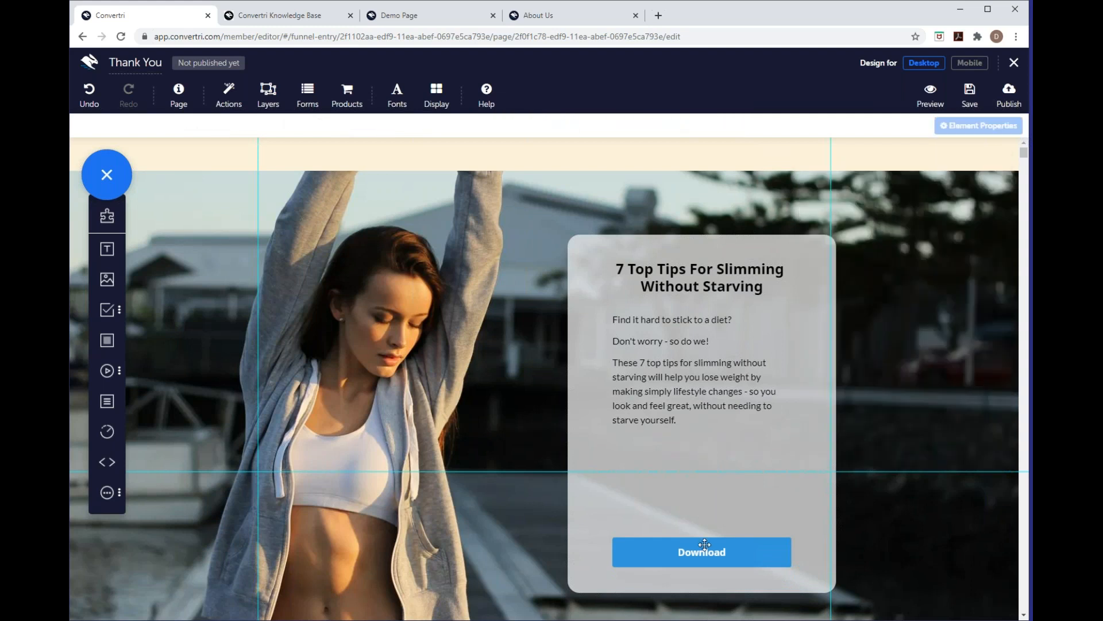
- Replace the body text under the headline with "Click the button below for 7 tips for slimming without starving."
{"action": "left_click", "coordinate": [680, 431]}
{"action": "left_click_drag", "start_coordinate": [688, 418], "coordinate": [614, 319]}
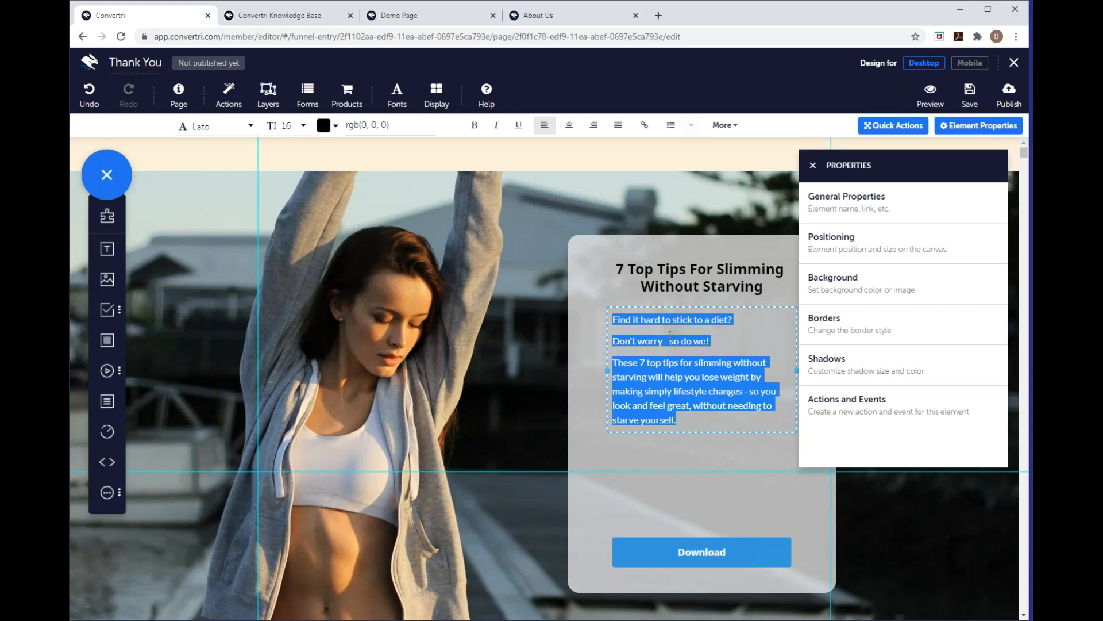
{"action": "key", "text": "BackSpace"}
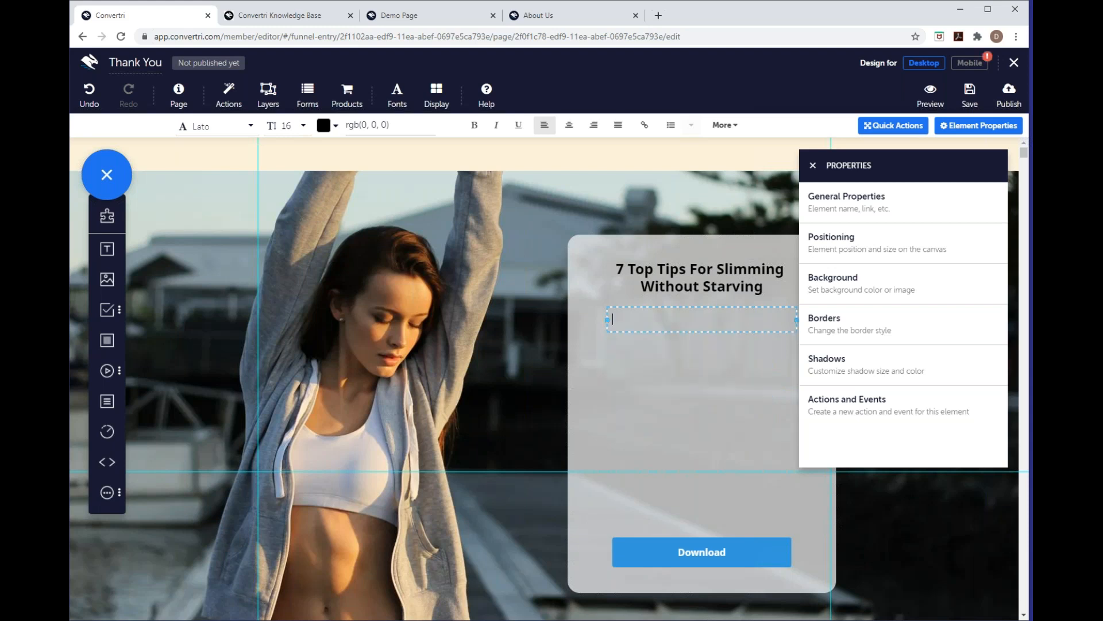
{"action": "type", "text": "Click the button below for 7 tips for sli"}
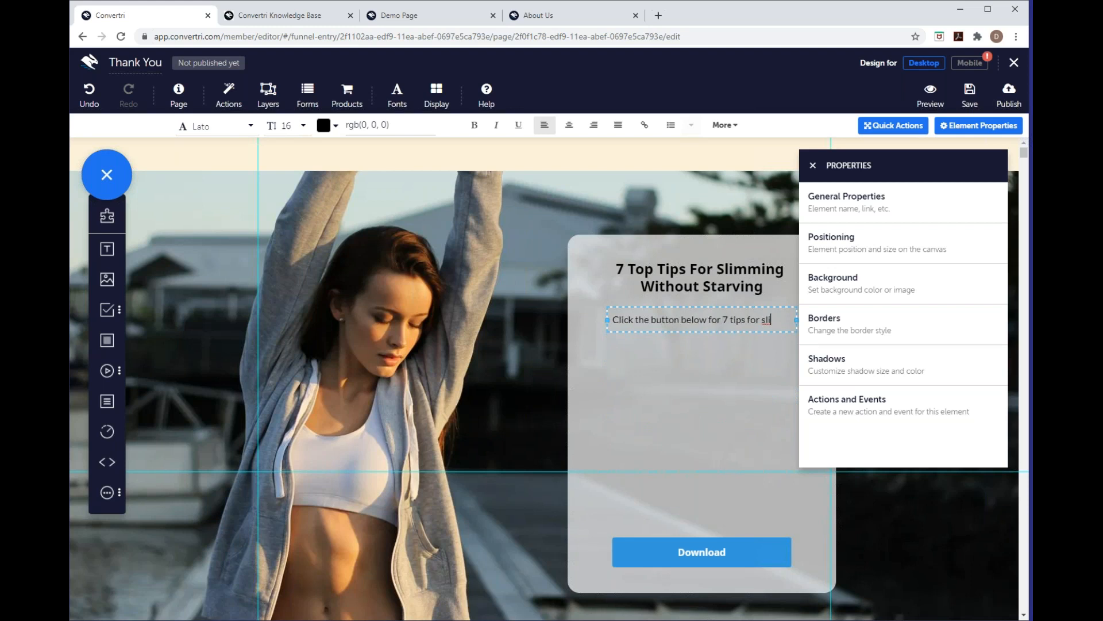
{"action": "type", "text": "mming without "}
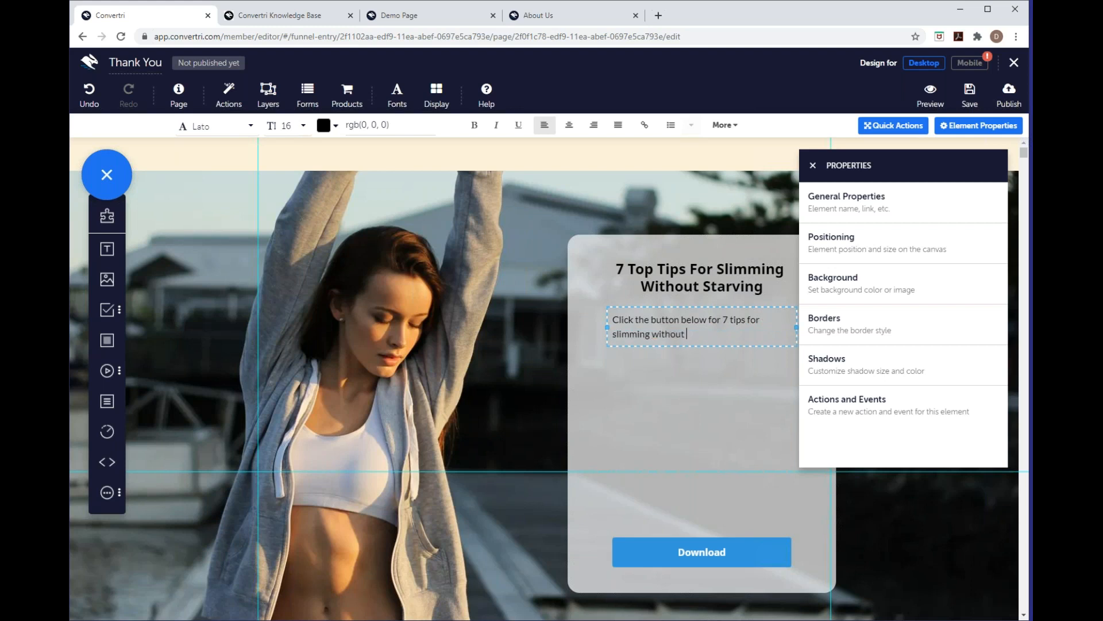
{"action": "type", "text": "start"}
{"action": "key", "text": "BackSpace"}
{"action": "type", "text": "ving"}
{"action": "left_click", "coordinate": [727, 477]}
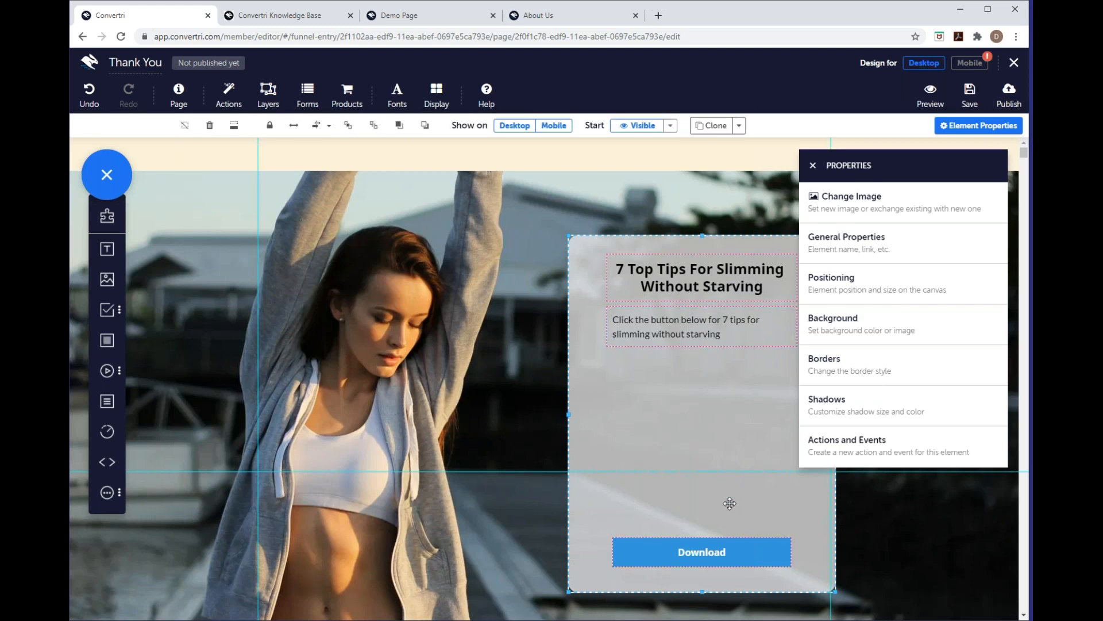
{"action": "type", "text": "."}
{"action": "left_click", "coordinate": [732, 389]}
- Move the Download button directly beneath the body text, then shorten the translucent panel to fit its contents and place it lower on the photo
{"action": "left_click", "coordinate": [751, 551]}
{"action": "left_click_drag", "start_coordinate": [751, 550], "coordinate": [755, 368]}
{"action": "left_click", "coordinate": [739, 493]}
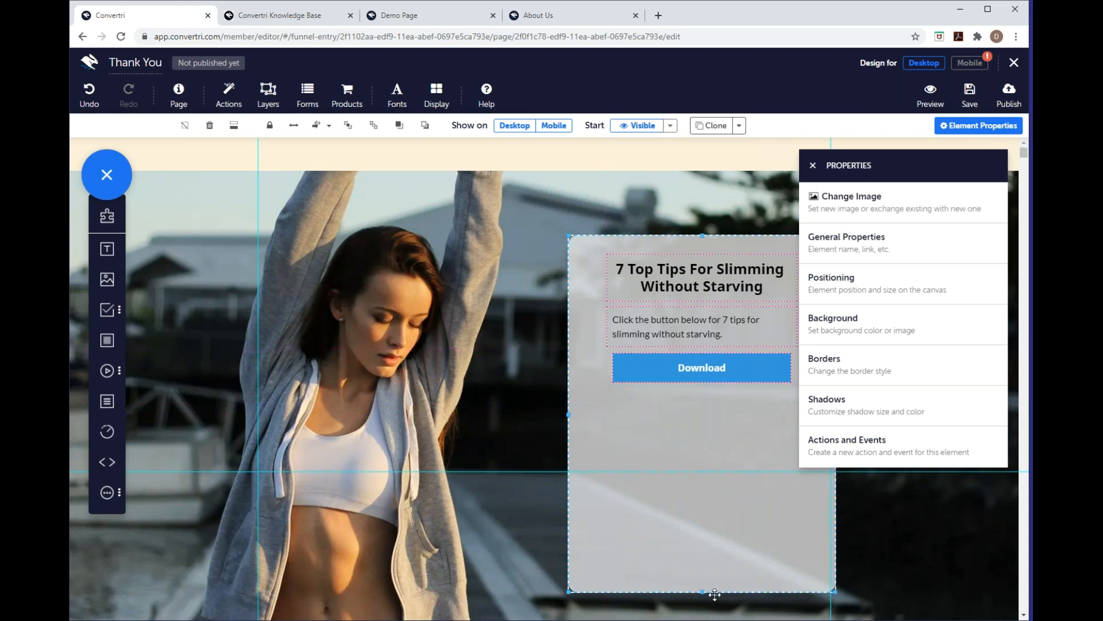
{"action": "left_click_drag", "start_coordinate": [703, 594], "coordinate": [719, 476]}
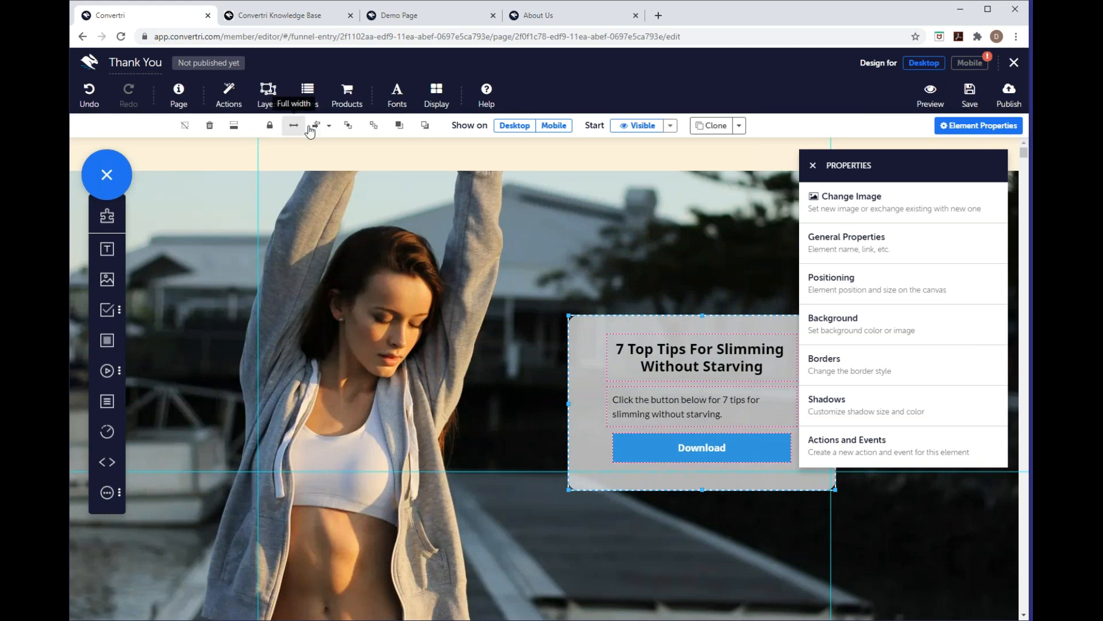
- Apply Center Align to the elements inside the translucent panel
{"action": "left_click", "coordinate": [331, 132]}
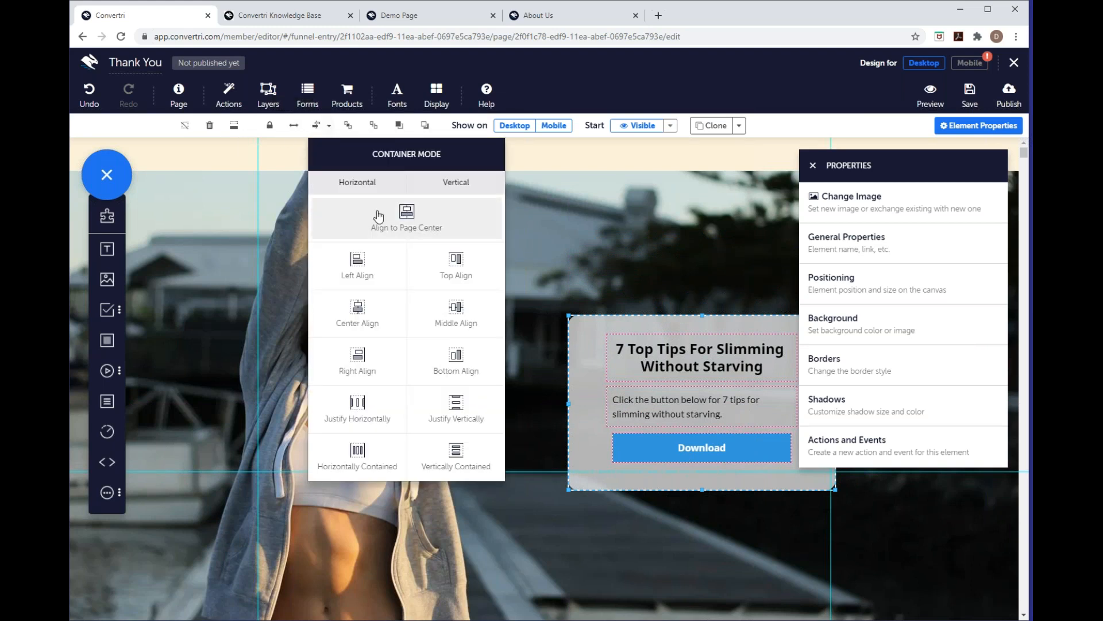
{"action": "left_click", "coordinate": [370, 325]}
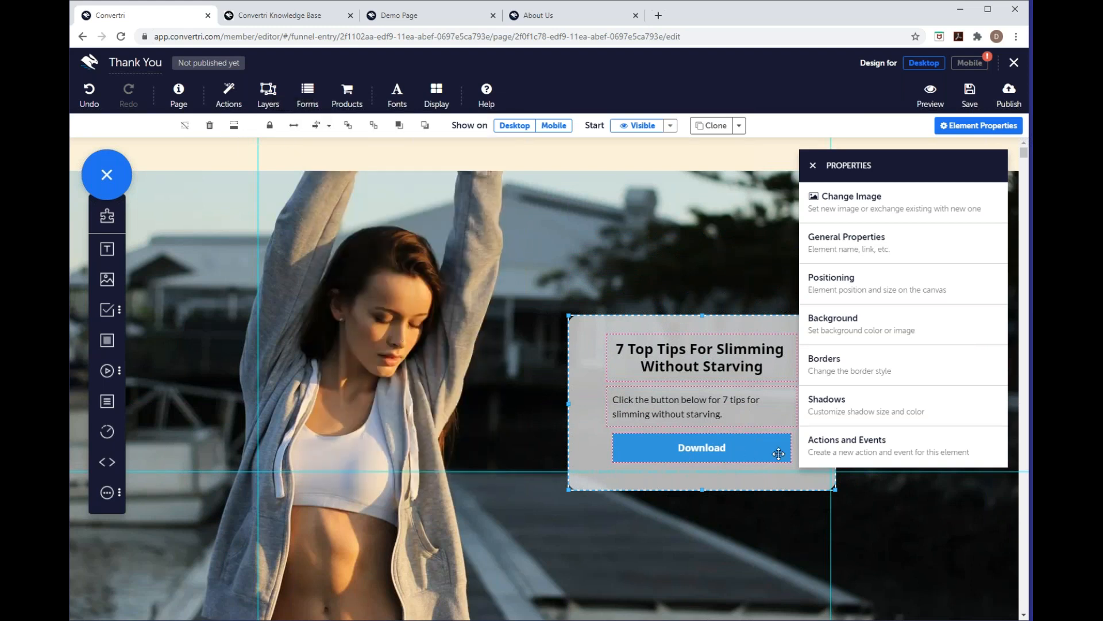
- Set the mode of the "Download" button under the body text to Download
{"action": "left_click", "coordinate": [736, 450]}
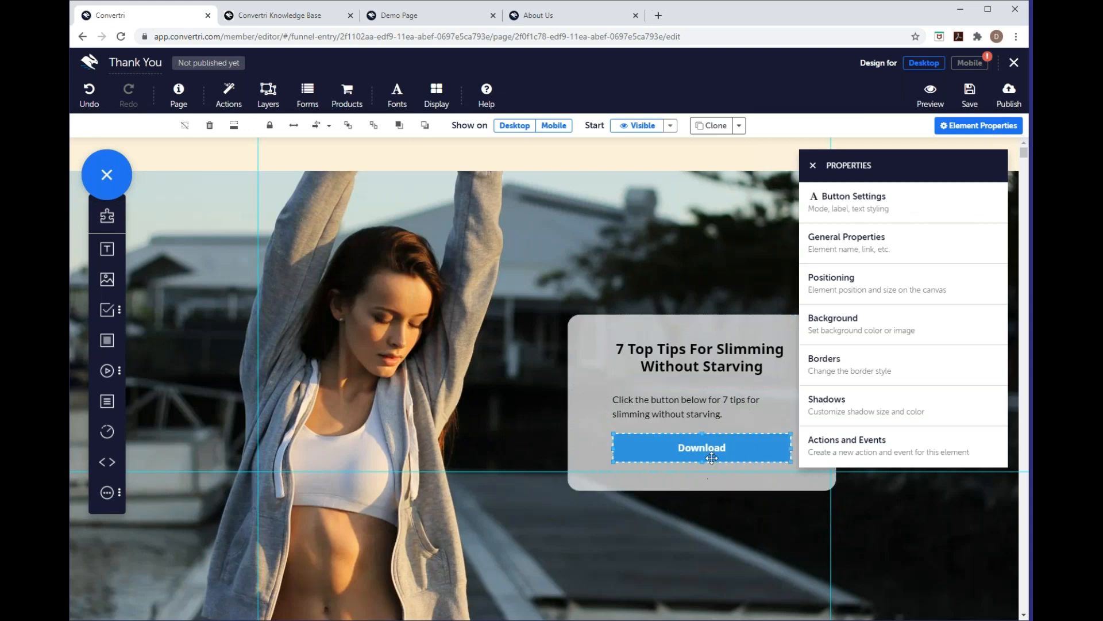
{"action": "left_click", "coordinate": [833, 222]}
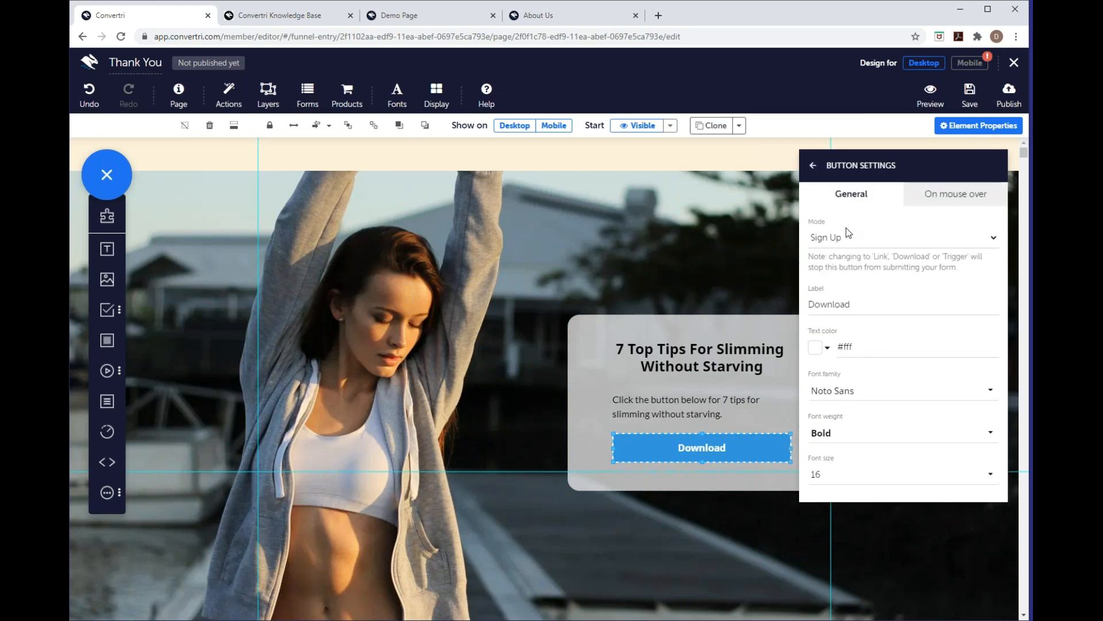
{"action": "left_click", "coordinate": [826, 239]}
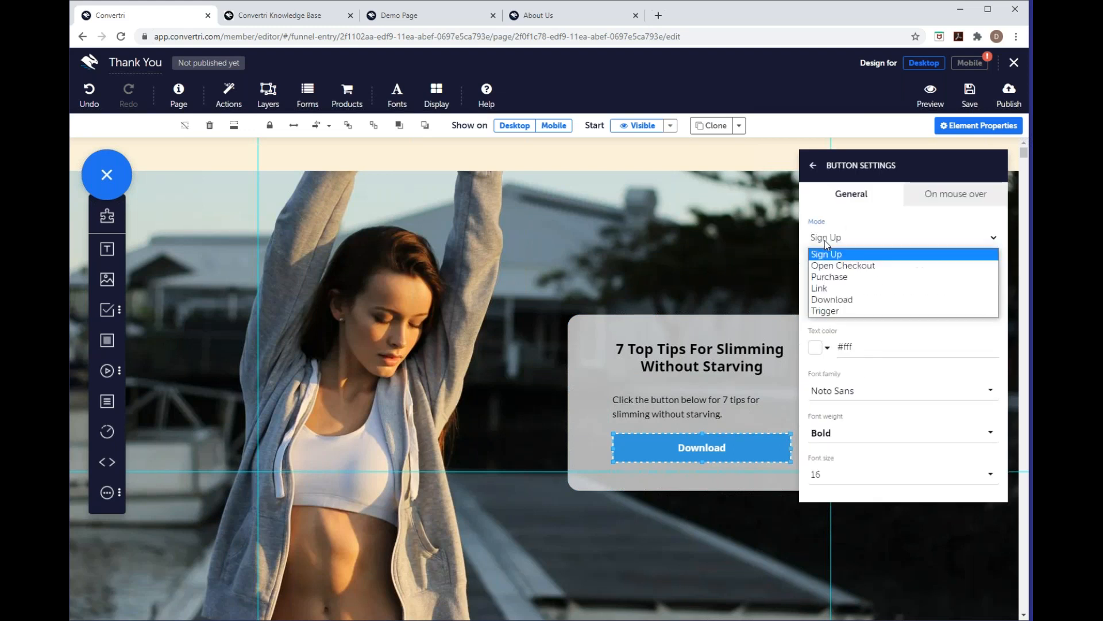
{"action": "left_click", "coordinate": [845, 300]}
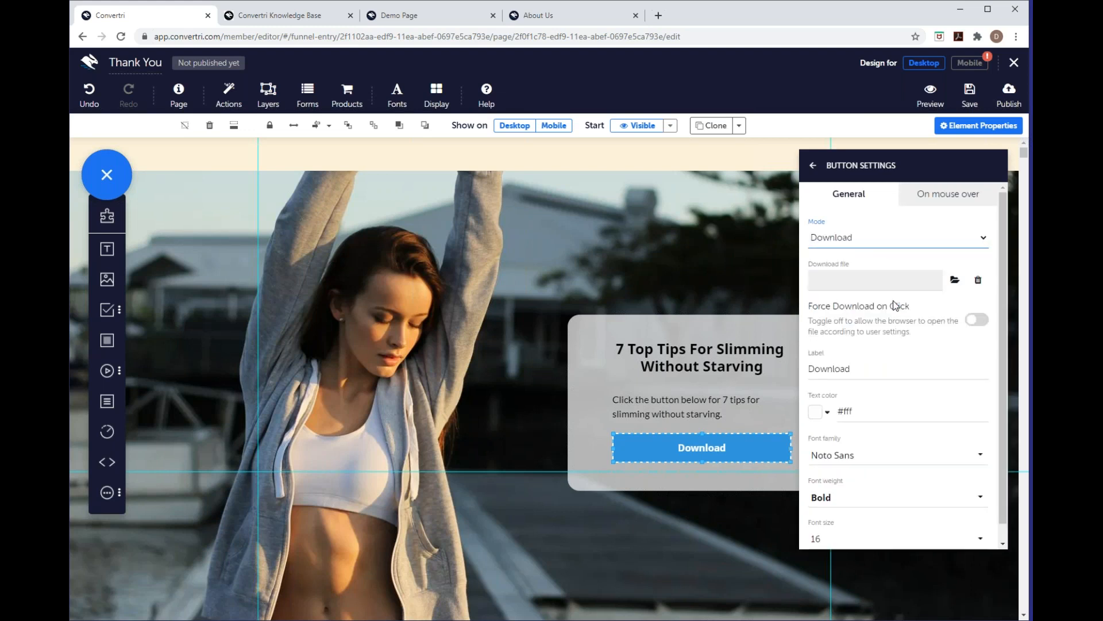
- Delete the existing "7 top tips.pdf" from the file library opened for the button's download file
{"action": "left_click", "coordinate": [846, 277]}
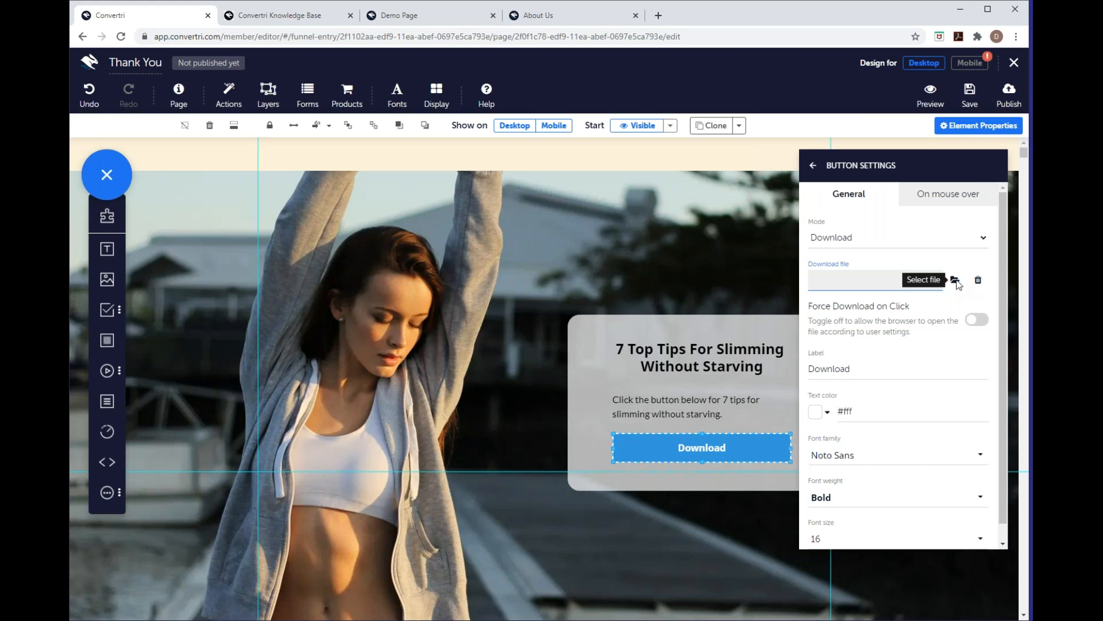
{"action": "left_click", "coordinate": [955, 281]}
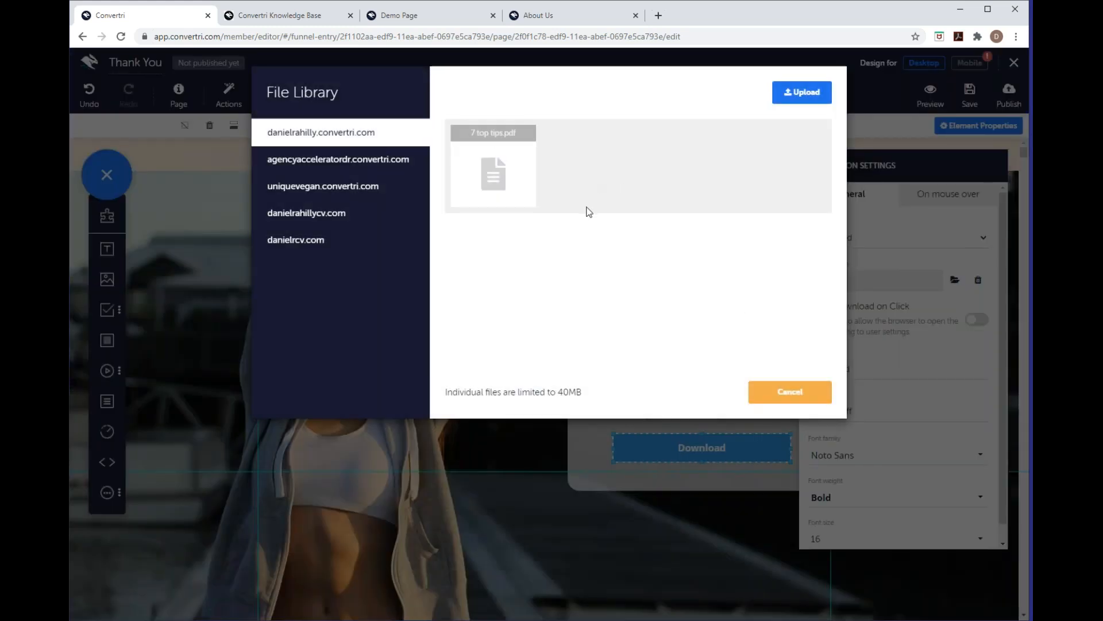
{"action": "left_click", "coordinate": [508, 172]}
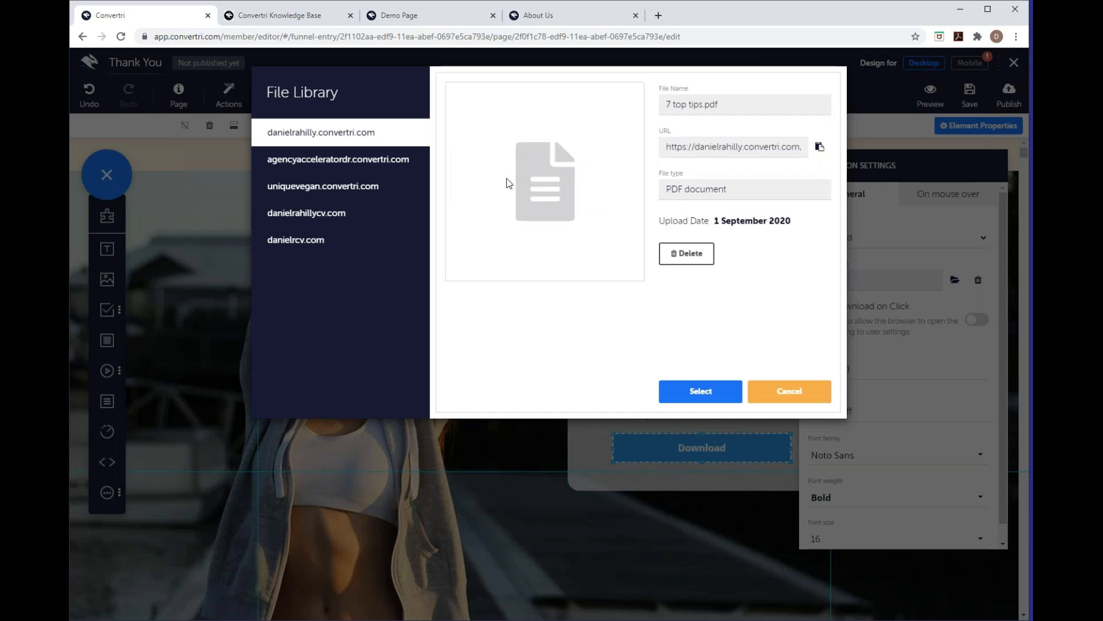
{"action": "left_click", "coordinate": [689, 253]}
{"action": "left_click", "coordinate": [654, 178]}
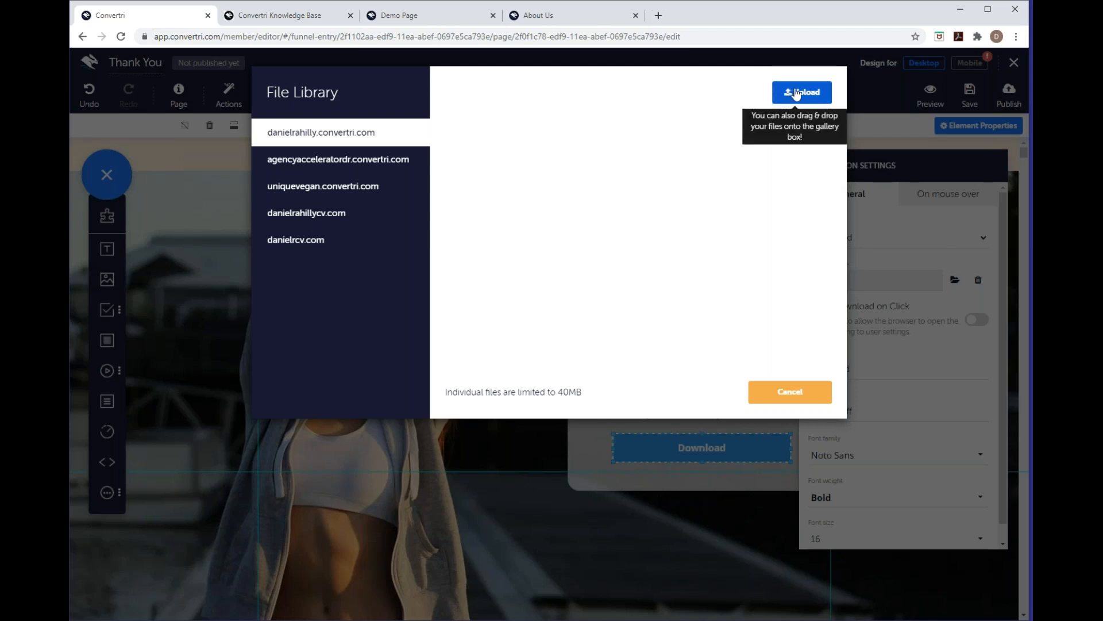
- Close the file library, try the Link mode for the button, and return the mode to Download
{"action": "left_click", "coordinate": [828, 394]}
{"action": "left_click", "coordinate": [873, 237]}
{"action": "left_click", "coordinate": [842, 288]}
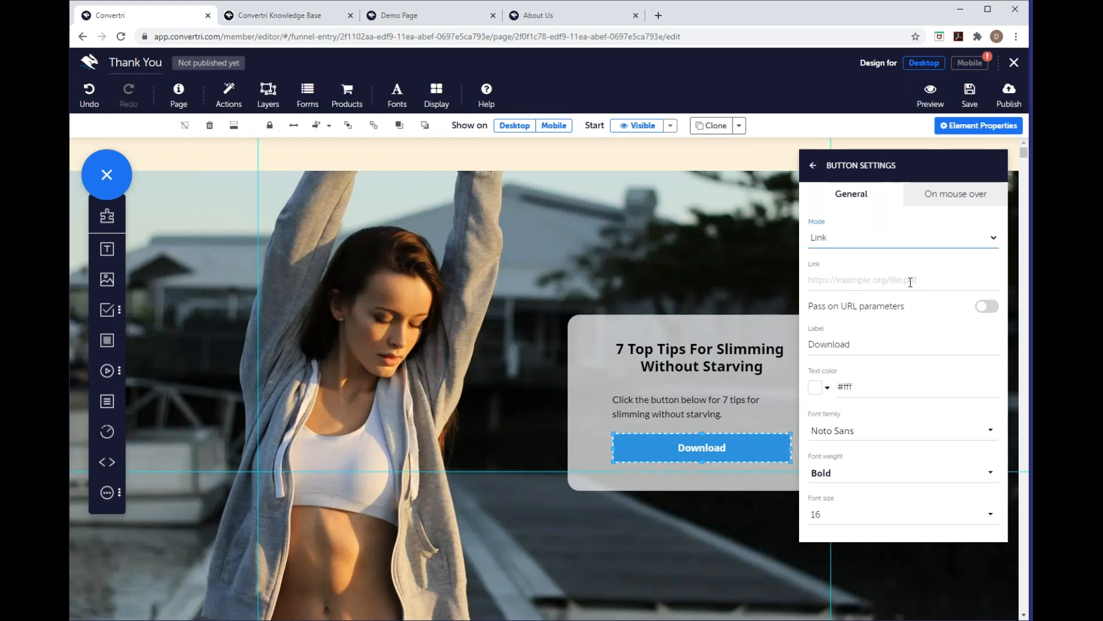
{"action": "left_click", "coordinate": [896, 247]}
{"action": "left_click", "coordinate": [885, 301]}
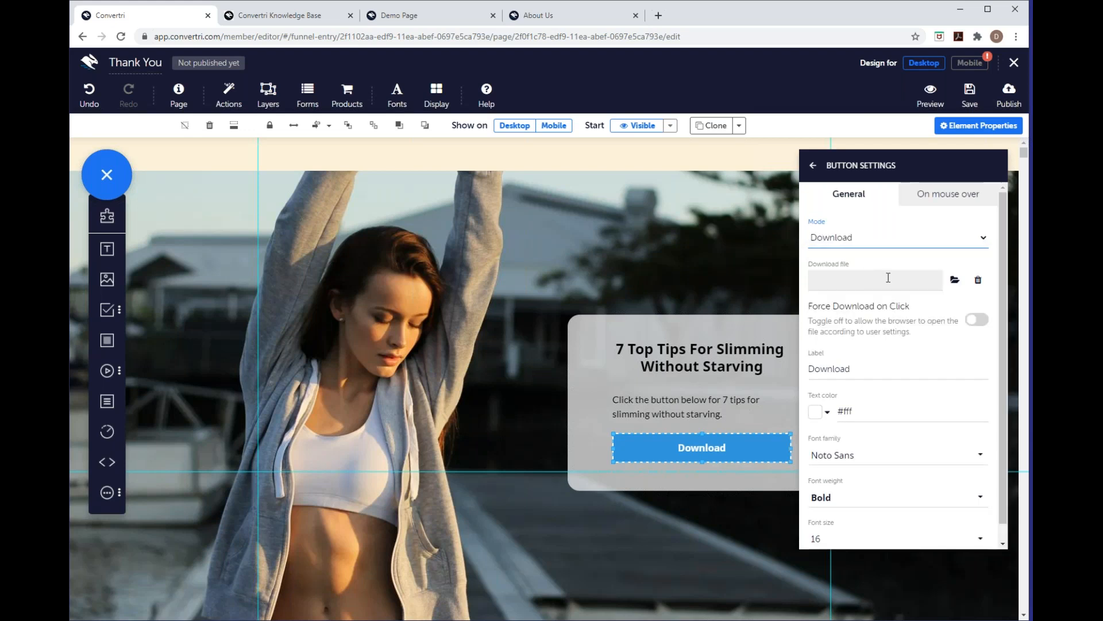
- Assign "7 top tips.pdf" from the file library as the button's download file
{"action": "left_click", "coordinate": [954, 280]}
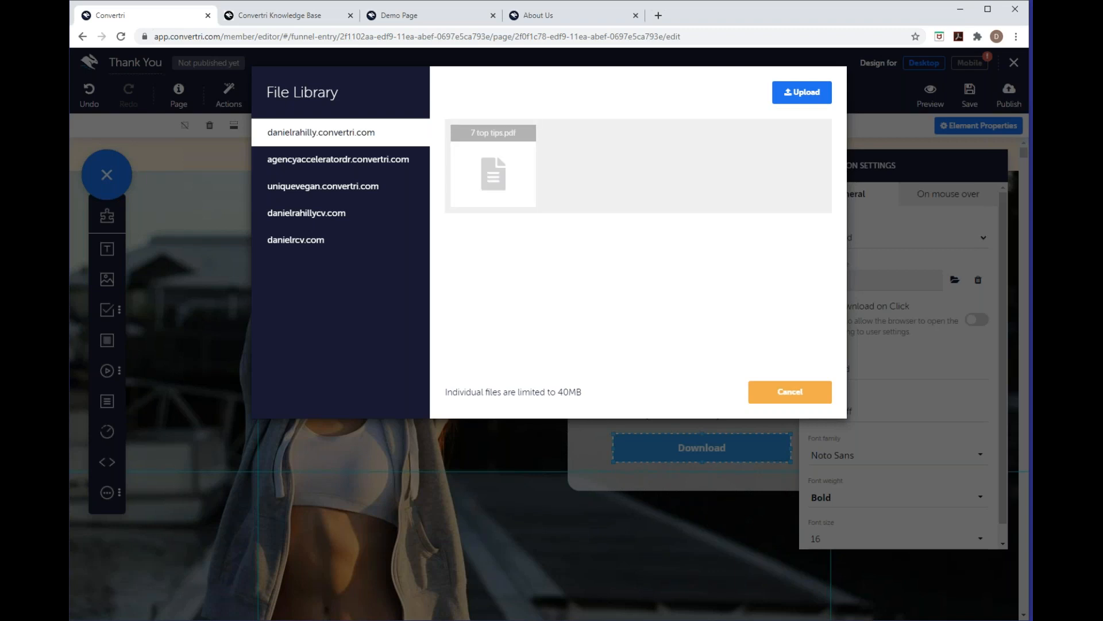
{"action": "left_click", "coordinate": [493, 169]}
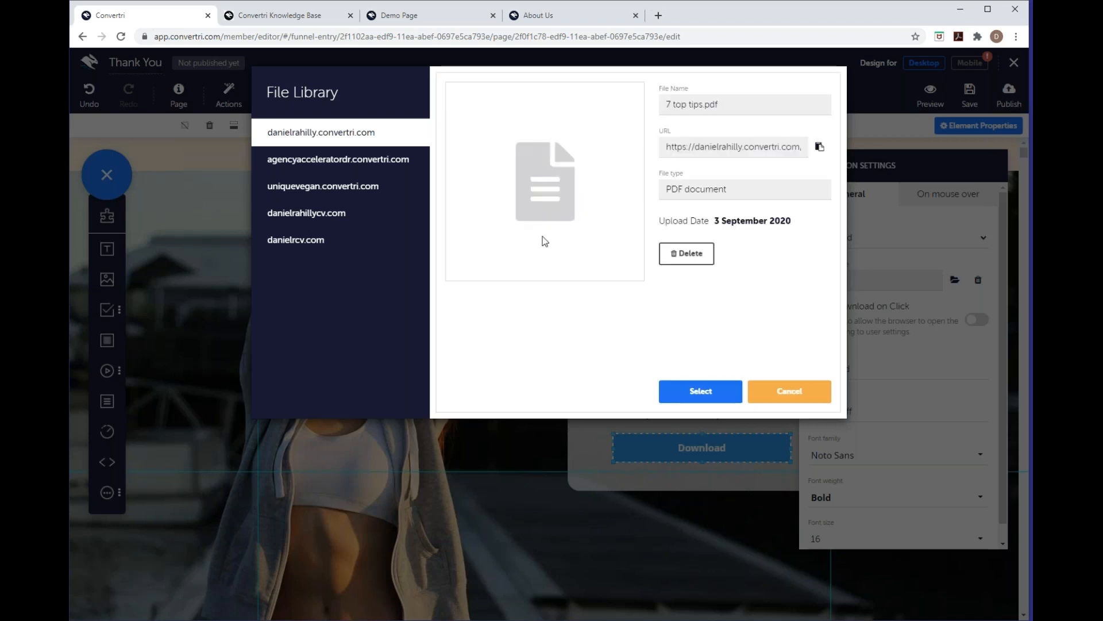
{"action": "left_click", "coordinate": [712, 396]}
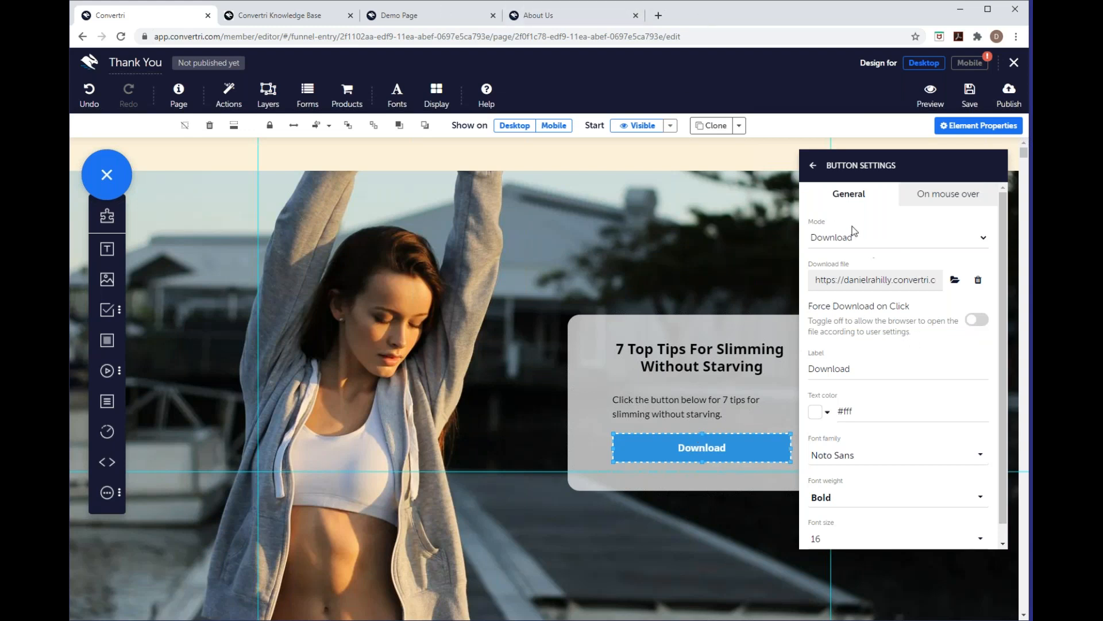
- Set the Download button's background fill to dark green, rgb(22, 69, 25)
{"action": "left_click", "coordinate": [811, 167]}
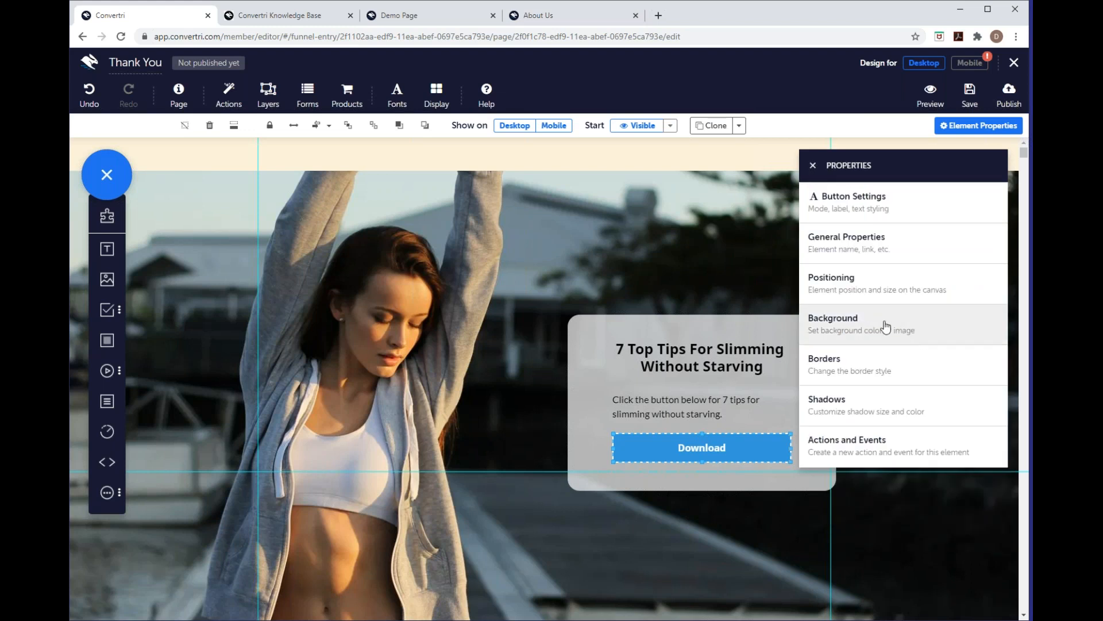
{"action": "left_click", "coordinate": [880, 327]}
{"action": "left_click", "coordinate": [814, 245]}
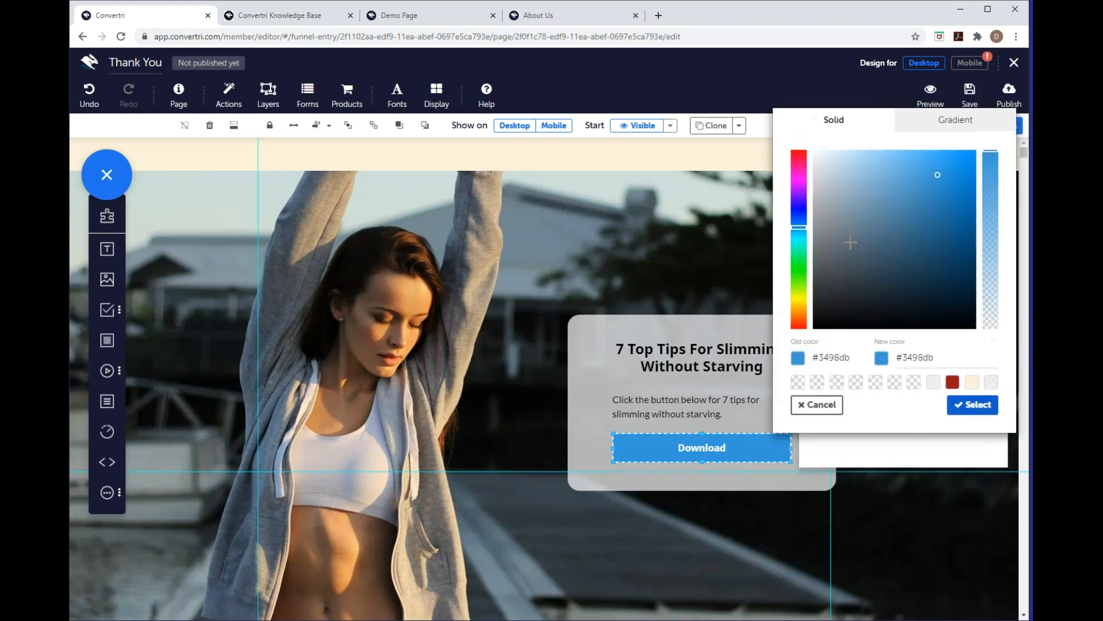
{"action": "left_click", "coordinate": [799, 264]}
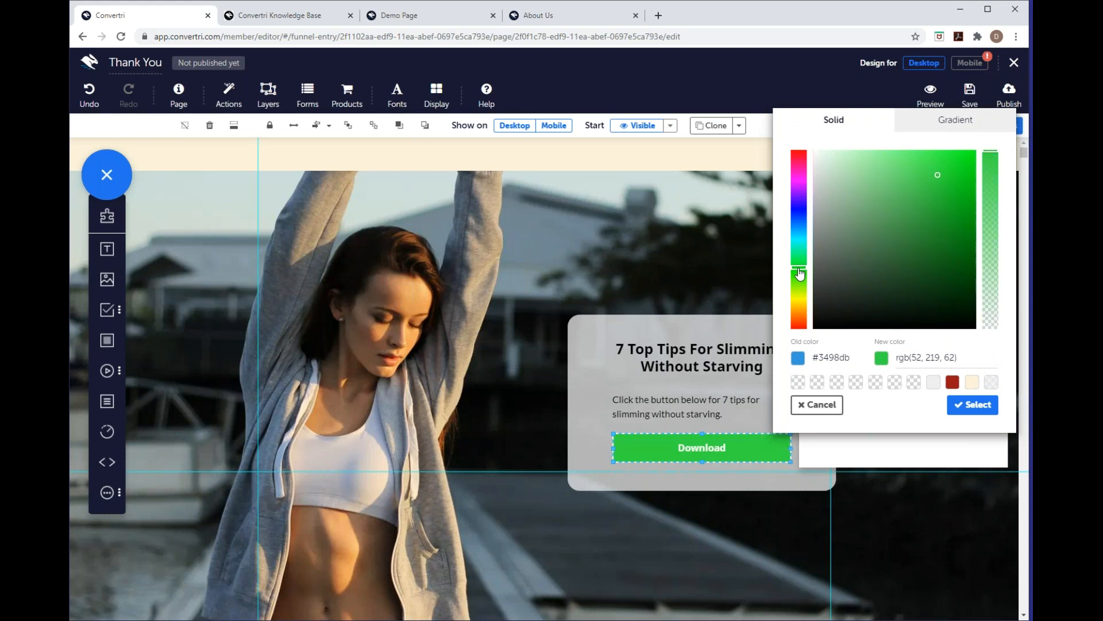
{"action": "mouse_move", "coordinate": [921, 230]}
{"action": "left_mouse_down"}
{"action": "mouse_move", "coordinate": [892, 230]}
{"action": "mouse_move", "coordinate": [924, 278]}
{"action": "mouse_move", "coordinate": [867, 192]}
{"action": "mouse_move", "coordinate": [926, 283]}
{"action": "mouse_move", "coordinate": [924, 264]}
{"action": "mouse_move", "coordinate": [925, 286]}
{"action": "left_mouse_up"}
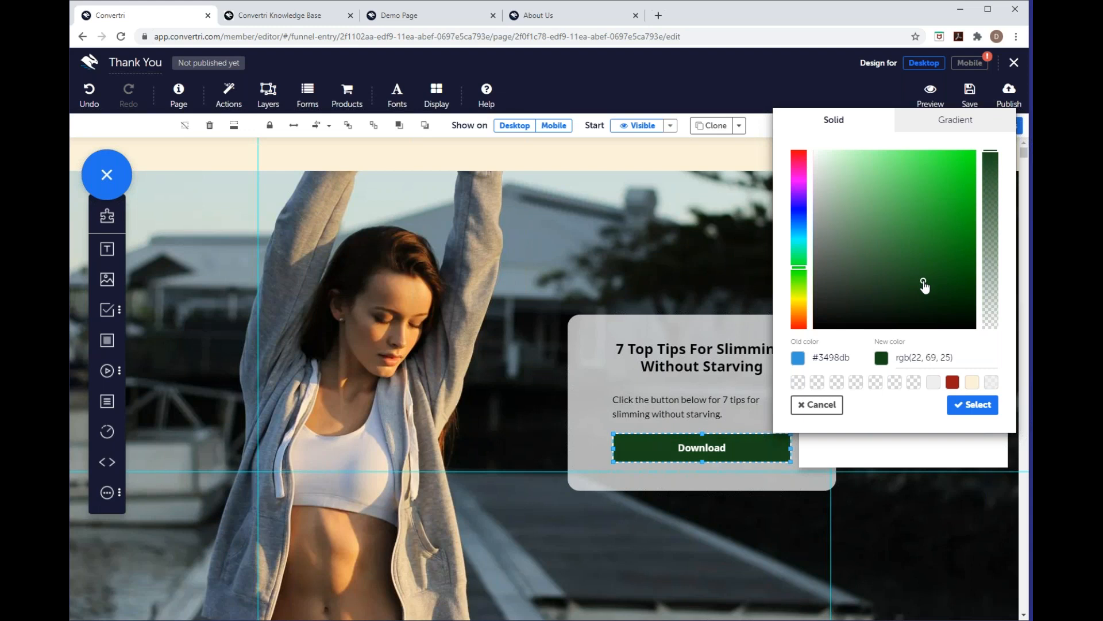
{"action": "left_click", "coordinate": [972, 405]}
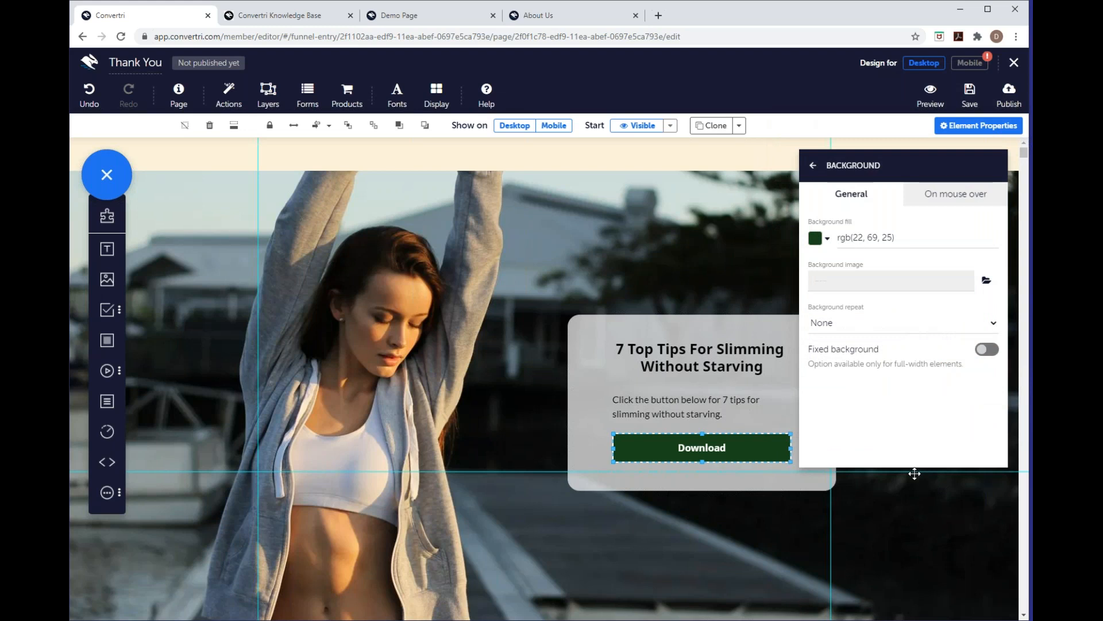
{"action": "left_click", "coordinate": [815, 168]}
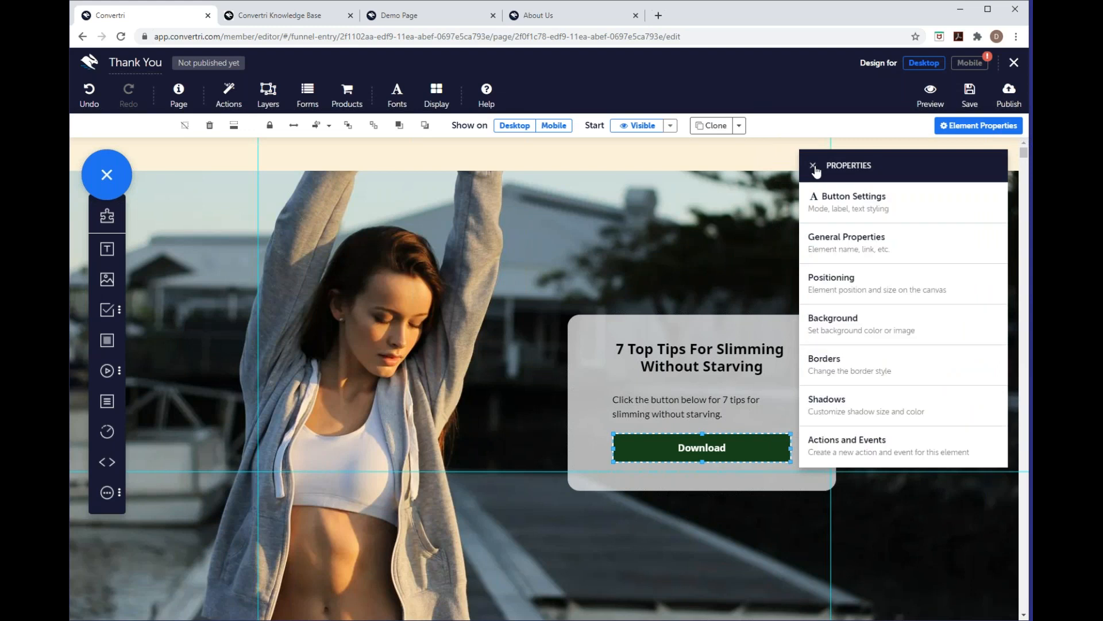
{"action": "left_click", "coordinate": [816, 168]}
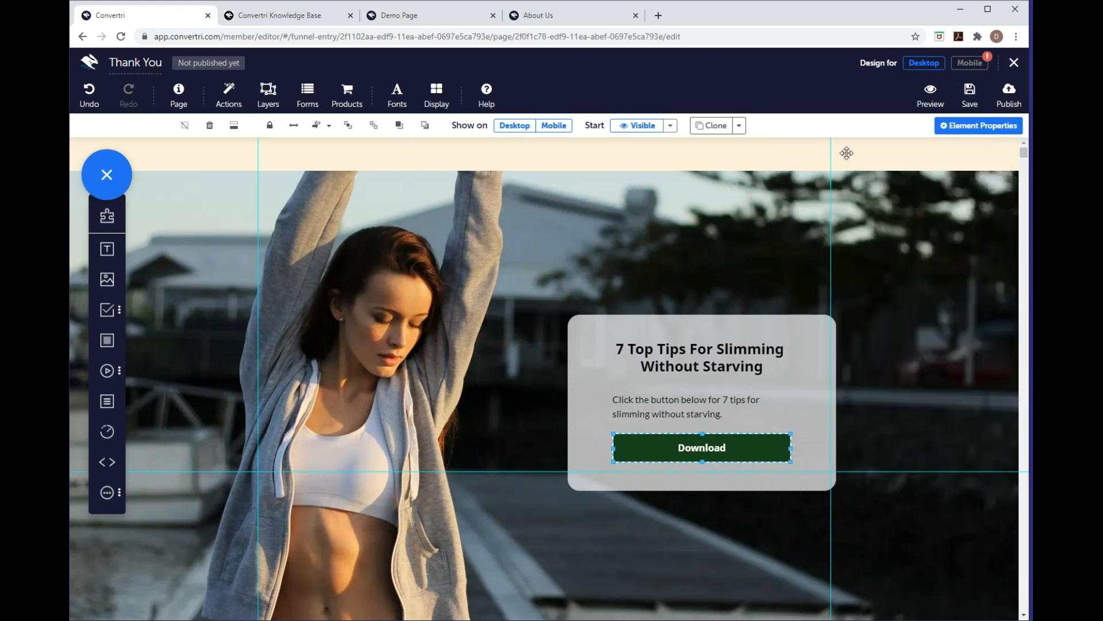
- Publish the Thank You page under the path "thankyou"
{"action": "left_click", "coordinate": [1005, 103]}
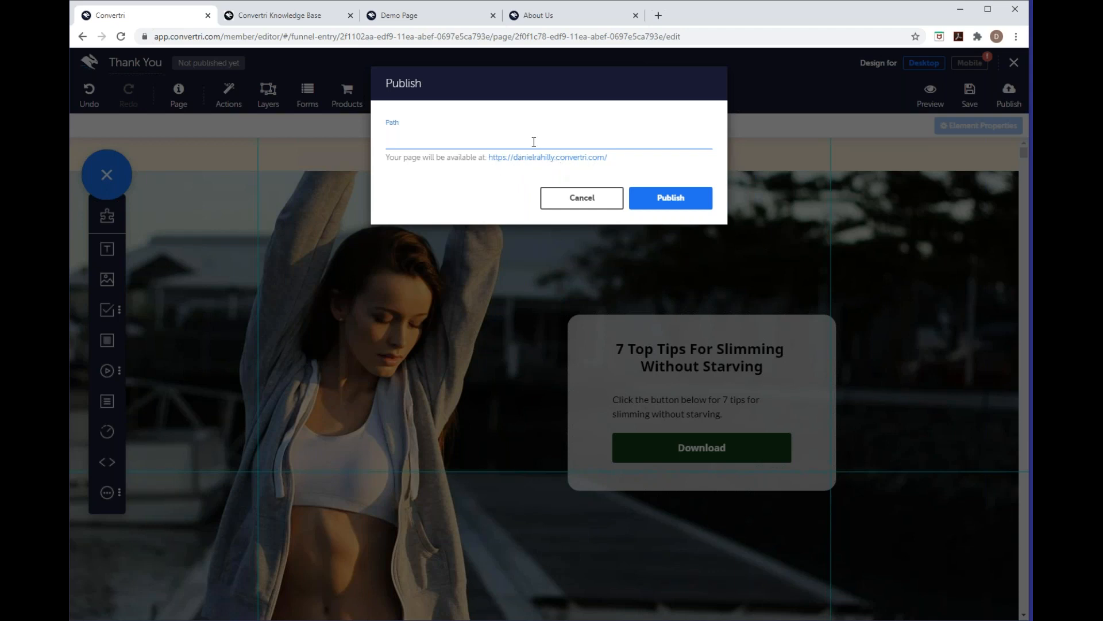
{"action": "type", "text": "thankyou"}
{"action": "left_click", "coordinate": [688, 206]}
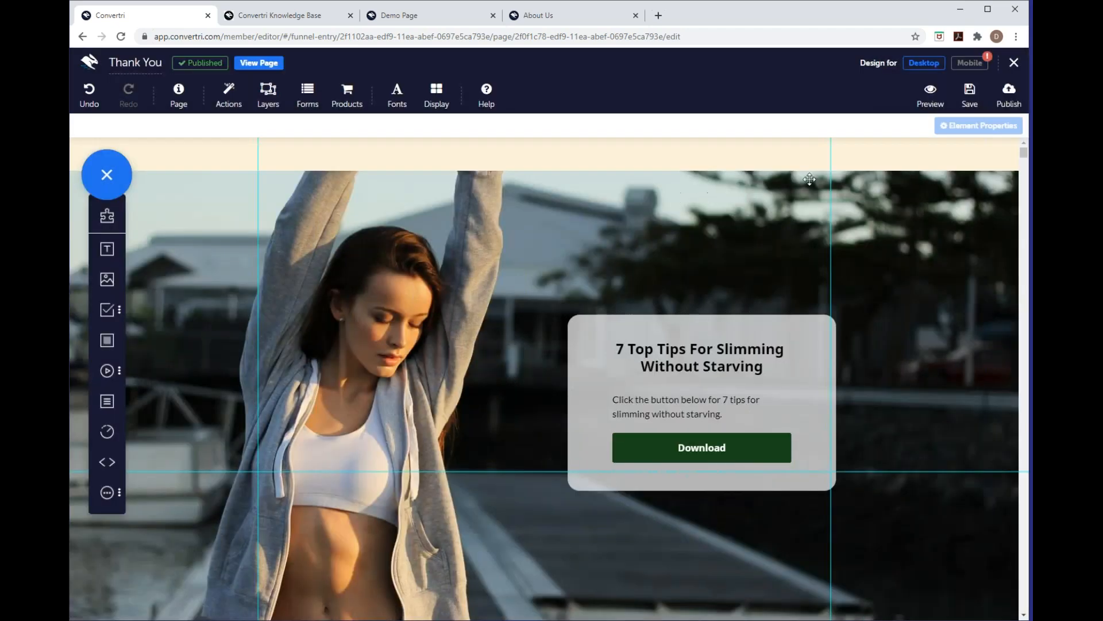
- Return to the funnel overview and connect the Opt In page to the Thank You page with an arrow, spacing the cards apart
{"action": "left_click", "coordinate": [1015, 72]}
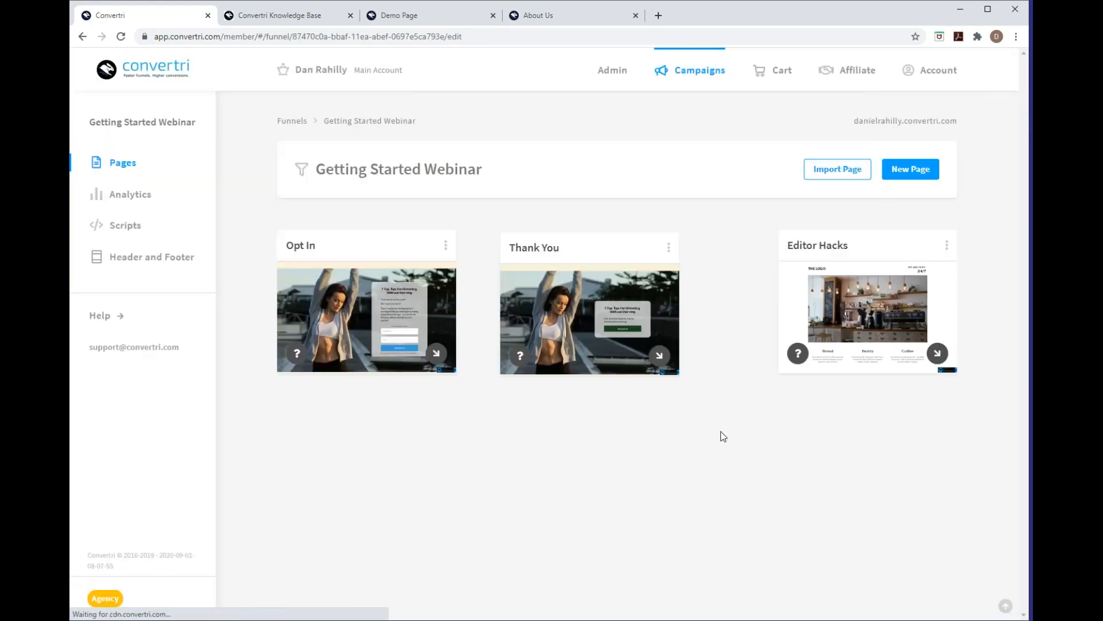
{"action": "left_click_drag", "start_coordinate": [617, 243], "coordinate": [623, 242]}
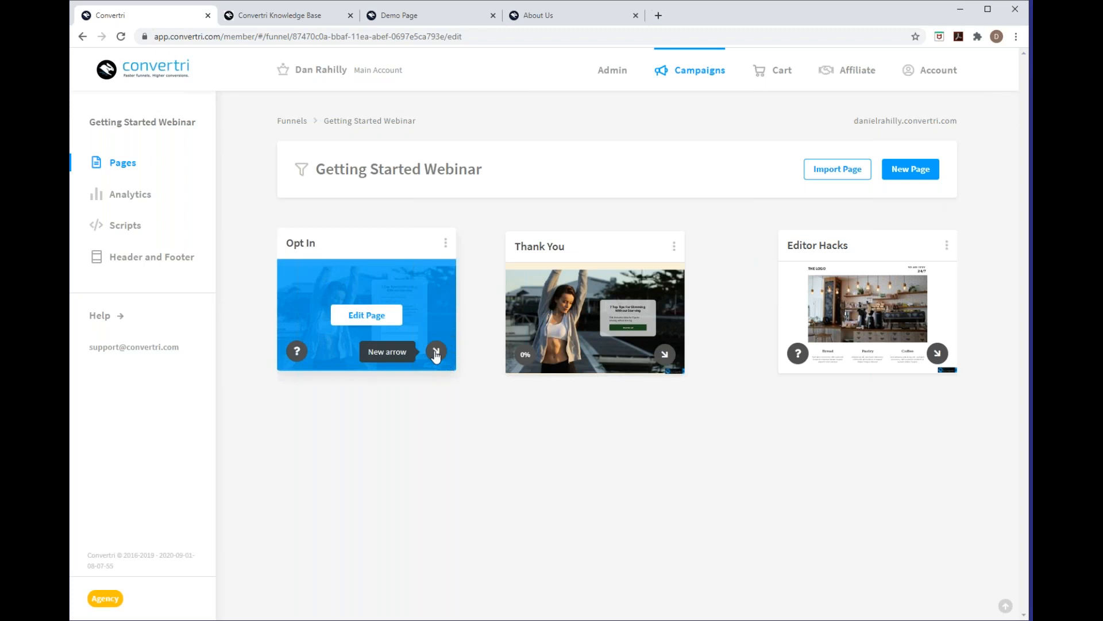
{"action": "left_click_drag", "start_coordinate": [438, 359], "coordinate": [585, 308]}
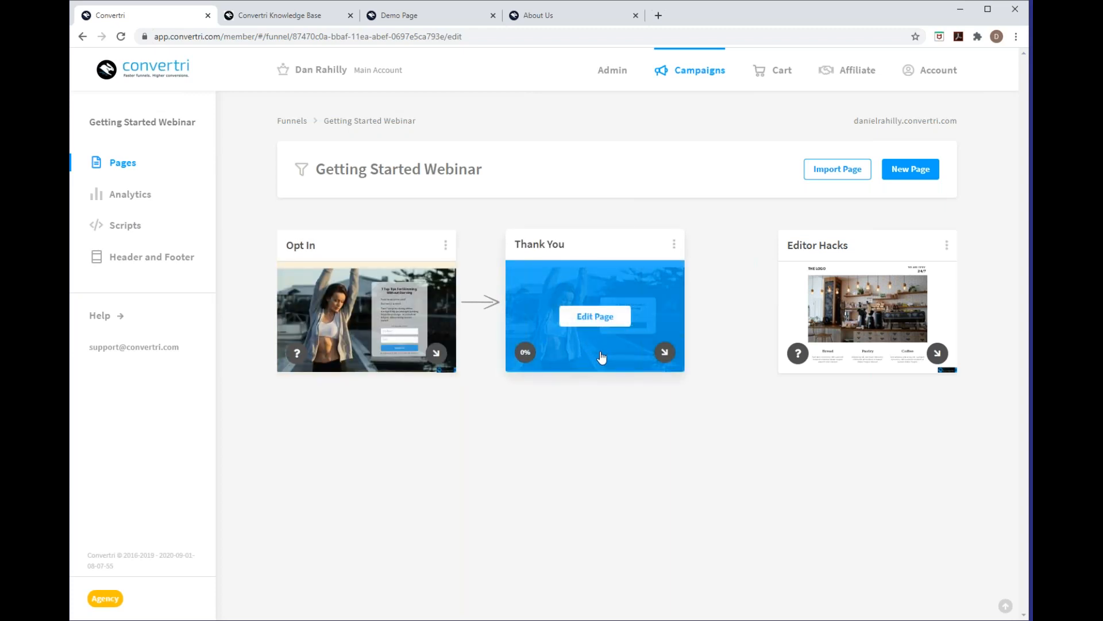
{"action": "left_click_drag", "start_coordinate": [579, 258], "coordinate": [590, 259]}
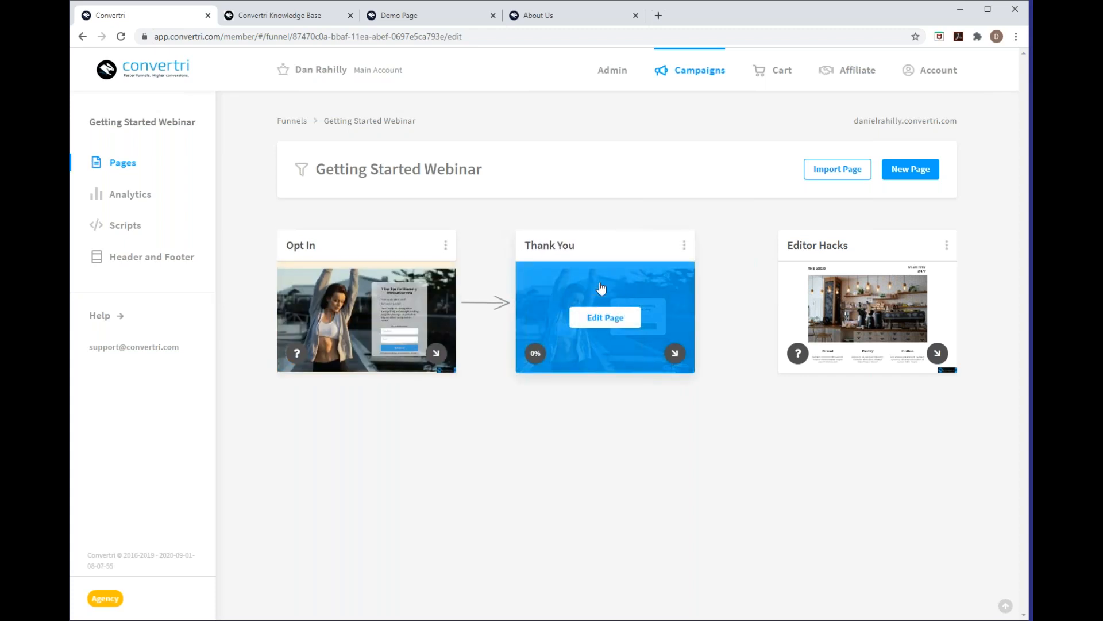
- Open the Opt In page for editing and attach its form to the MailChimp autoresponder list "Sign Up List"
{"action": "left_click", "coordinate": [372, 315]}
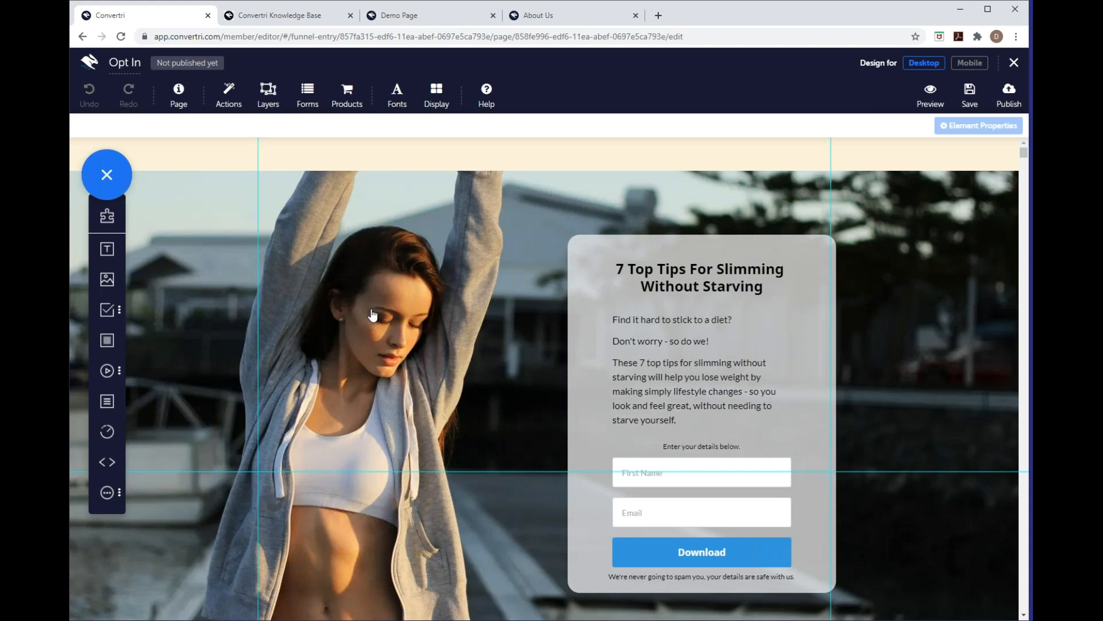
{"action": "left_click", "coordinate": [307, 108]}
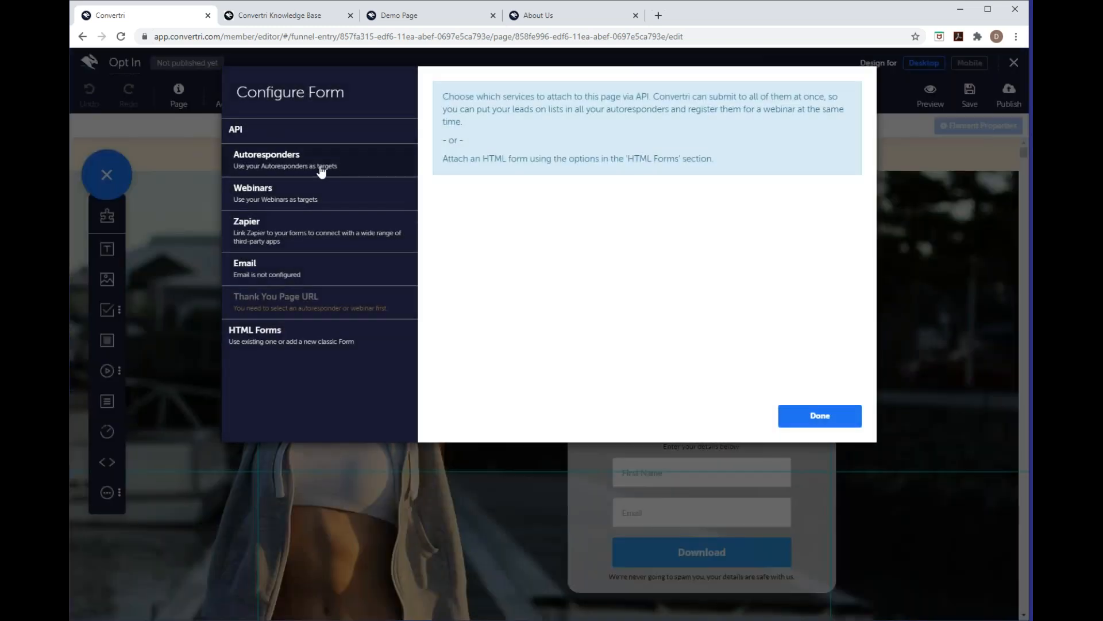
{"action": "left_click", "coordinate": [324, 172]}
{"action": "scroll", "coordinate": [330, 198], "scroll_direction": "down", "scroll_amount": 3}
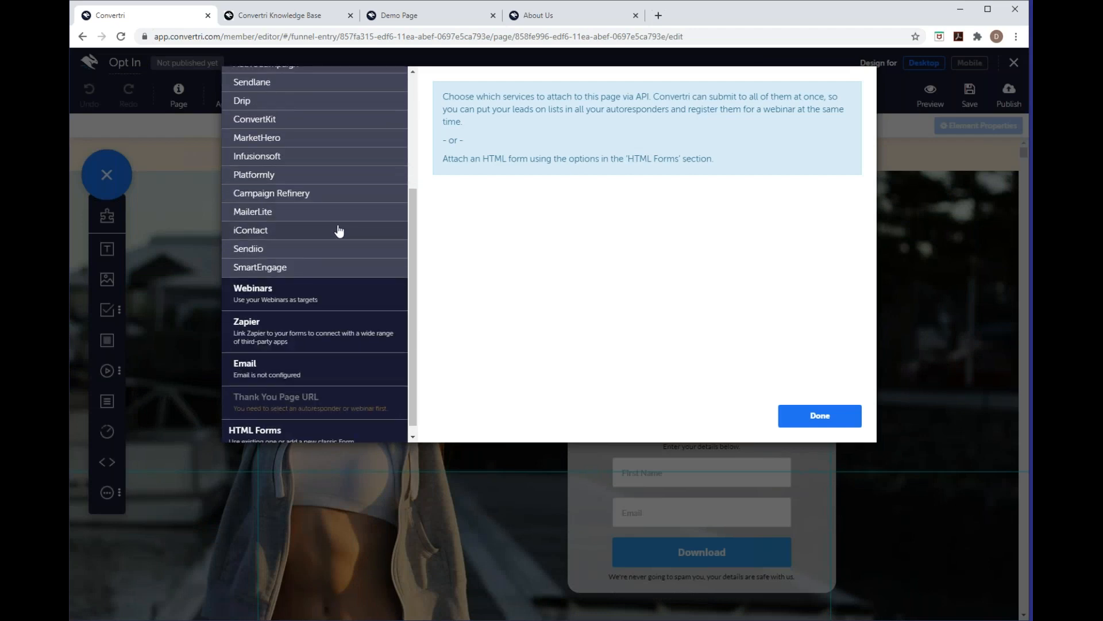
{"action": "scroll", "coordinate": [336, 224], "scroll_direction": "up", "scroll_amount": 3}
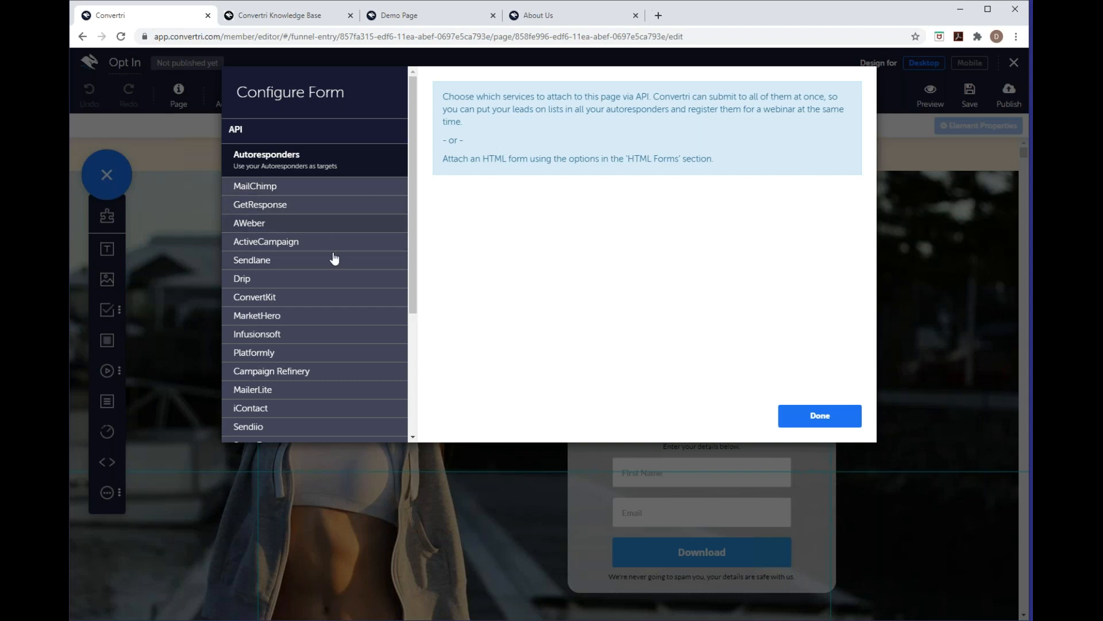
{"action": "left_click", "coordinate": [334, 193]}
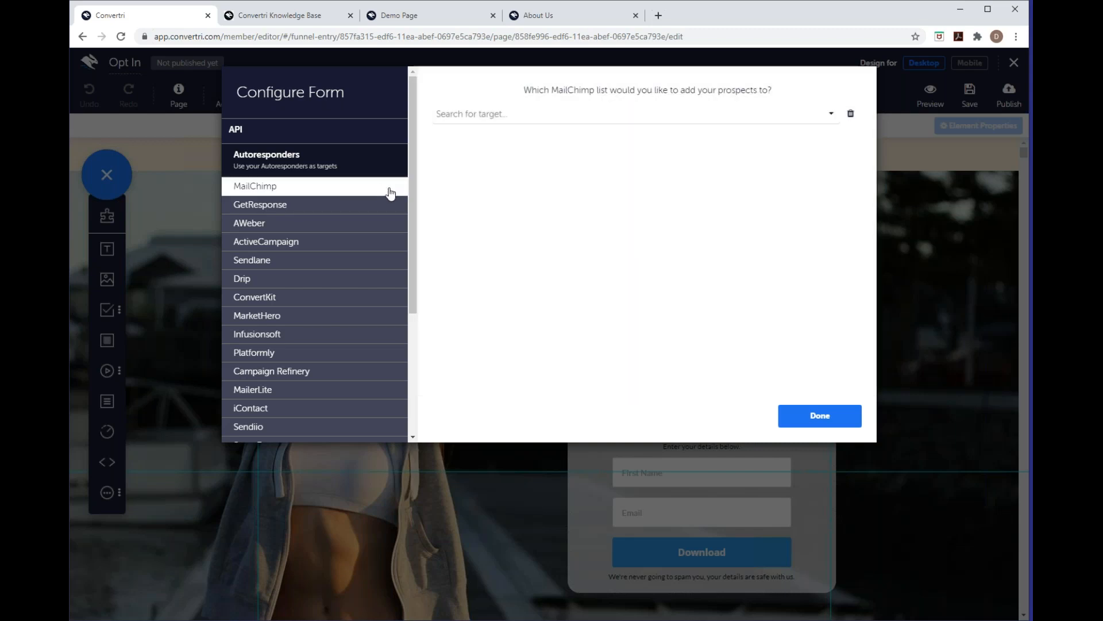
{"action": "left_click", "coordinate": [610, 119]}
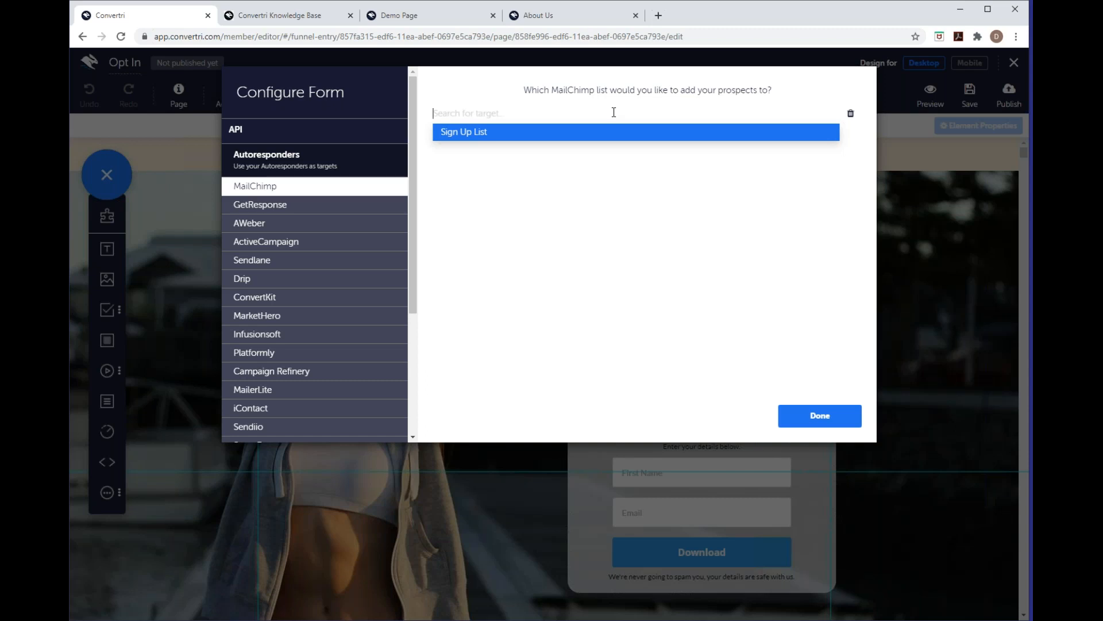
{"action": "left_click", "coordinate": [591, 135]}
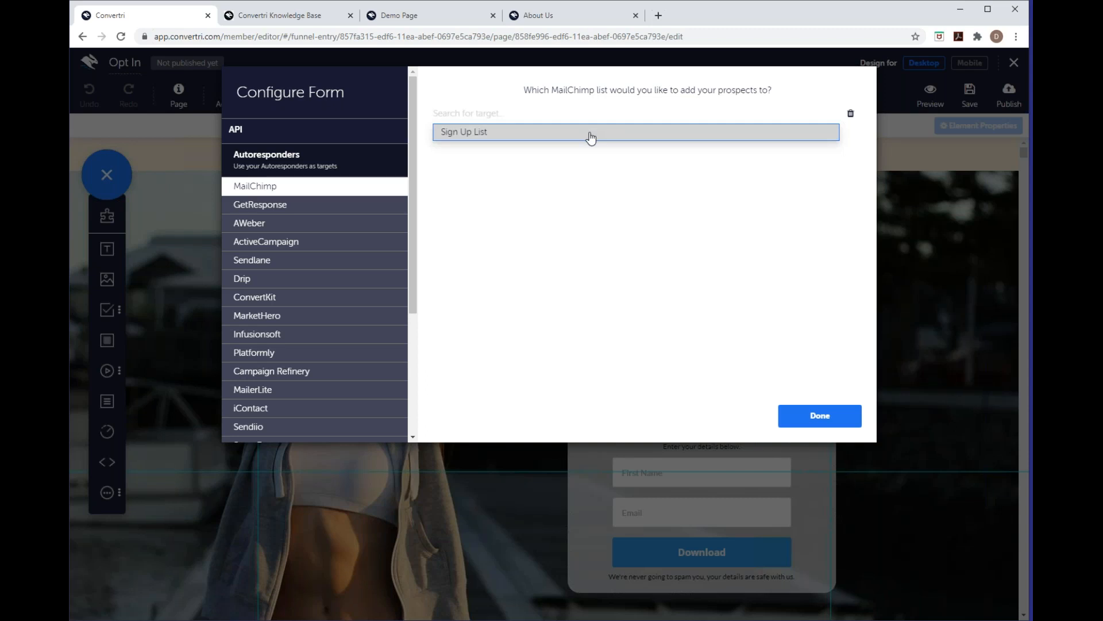
{"action": "left_click", "coordinate": [591, 136]}
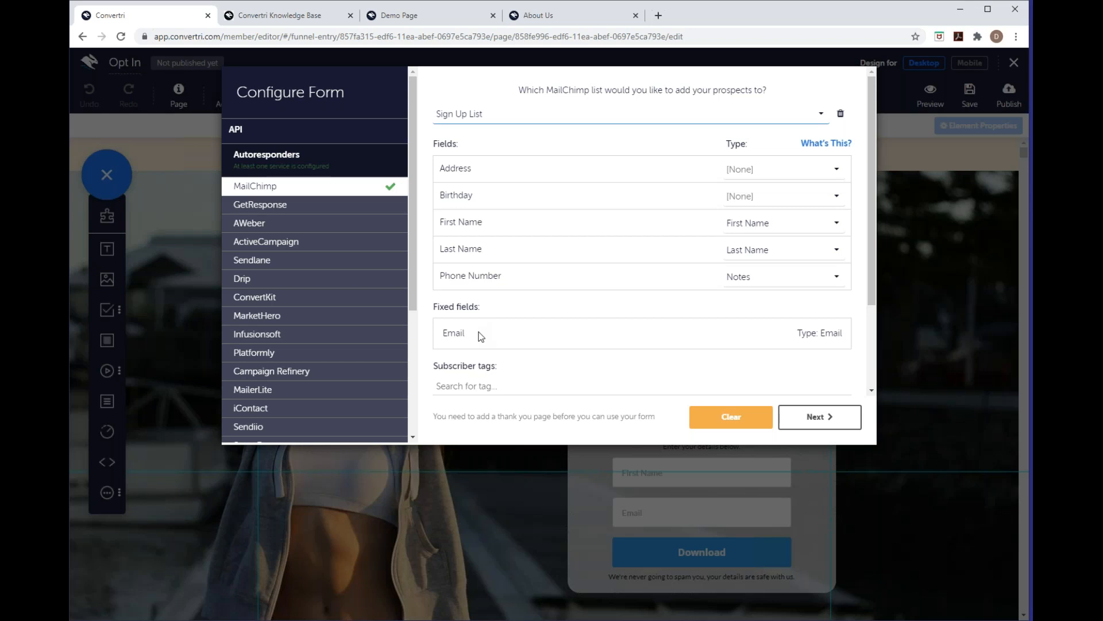
- Map the MailChimp First Name field to the First Name type and finish the form setup with the thankyou page as redirect
{"action": "left_click", "coordinate": [770, 229]}
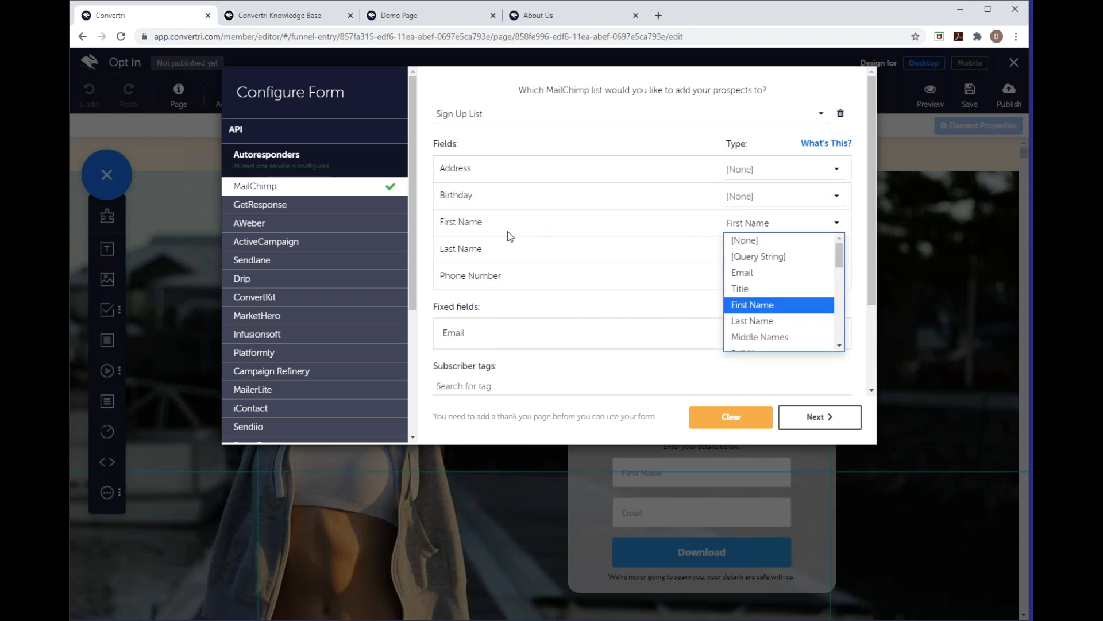
{"action": "left_click", "coordinate": [783, 309]}
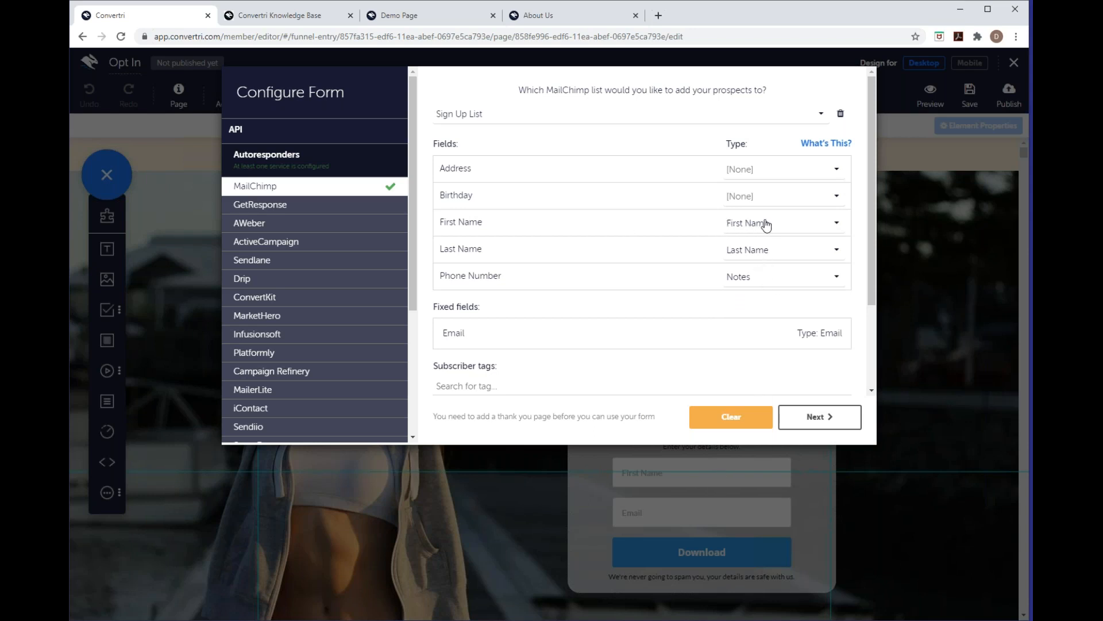
{"action": "left_click", "coordinate": [819, 427]}
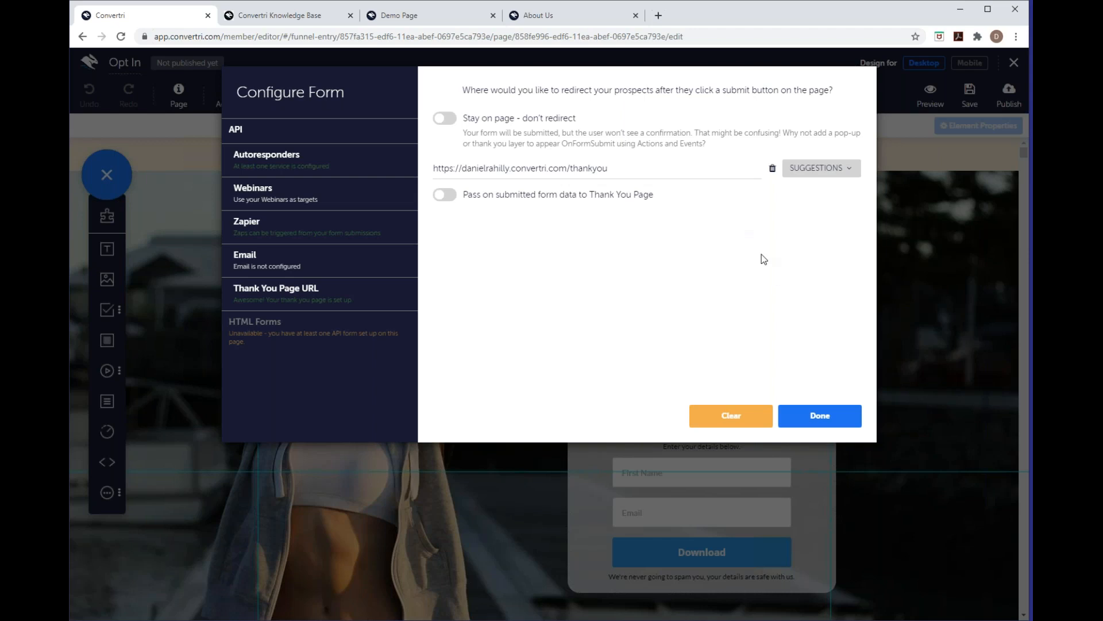
{"action": "left_click", "coordinate": [835, 169]}
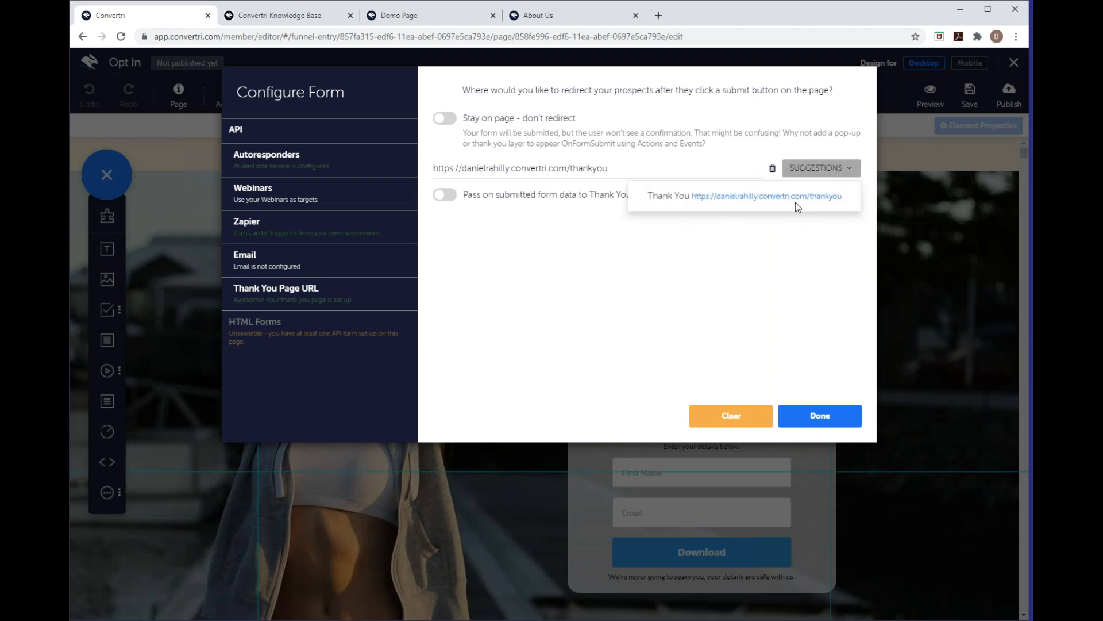
{"action": "left_click", "coordinate": [841, 169]}
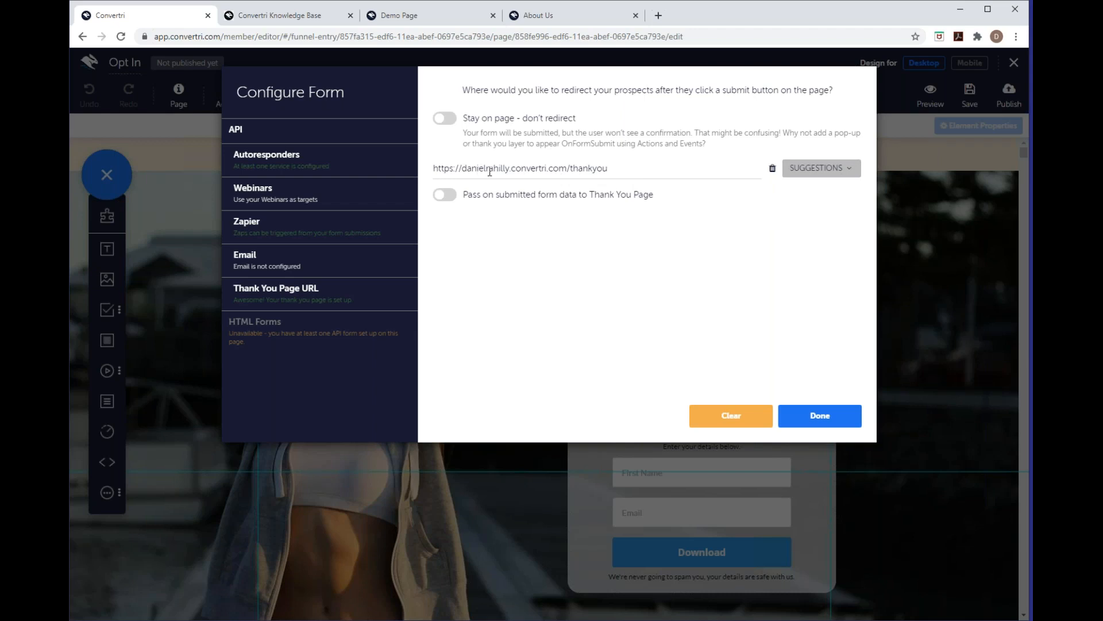
{"action": "left_click", "coordinate": [839, 421]}
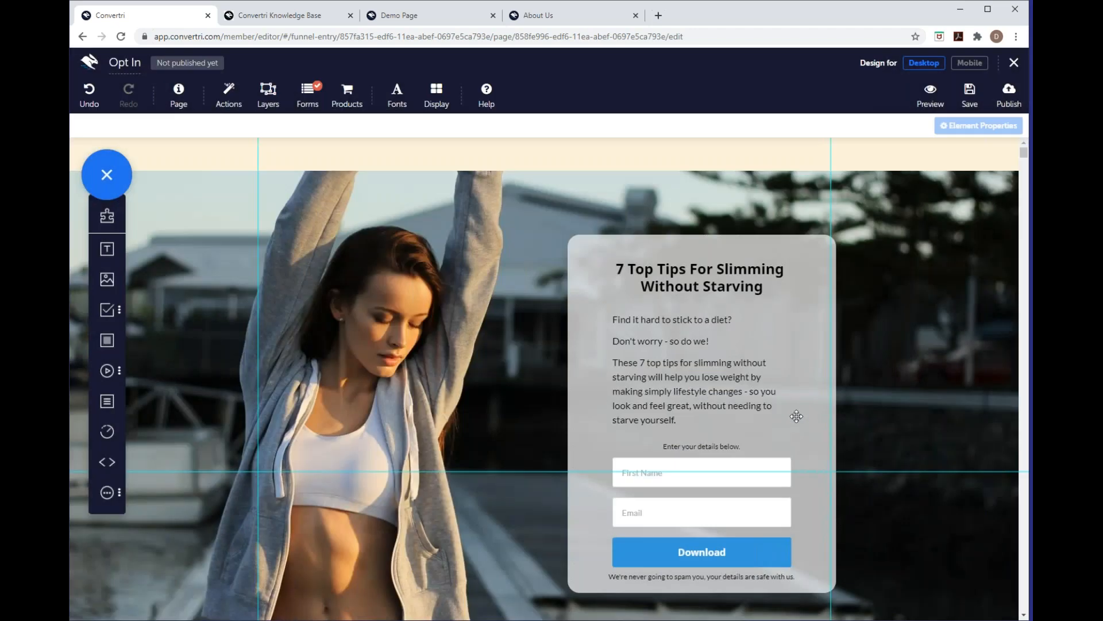
- Make the First Name input a required form field and check the Email input's form field settings
{"action": "left_click", "coordinate": [767, 478]}
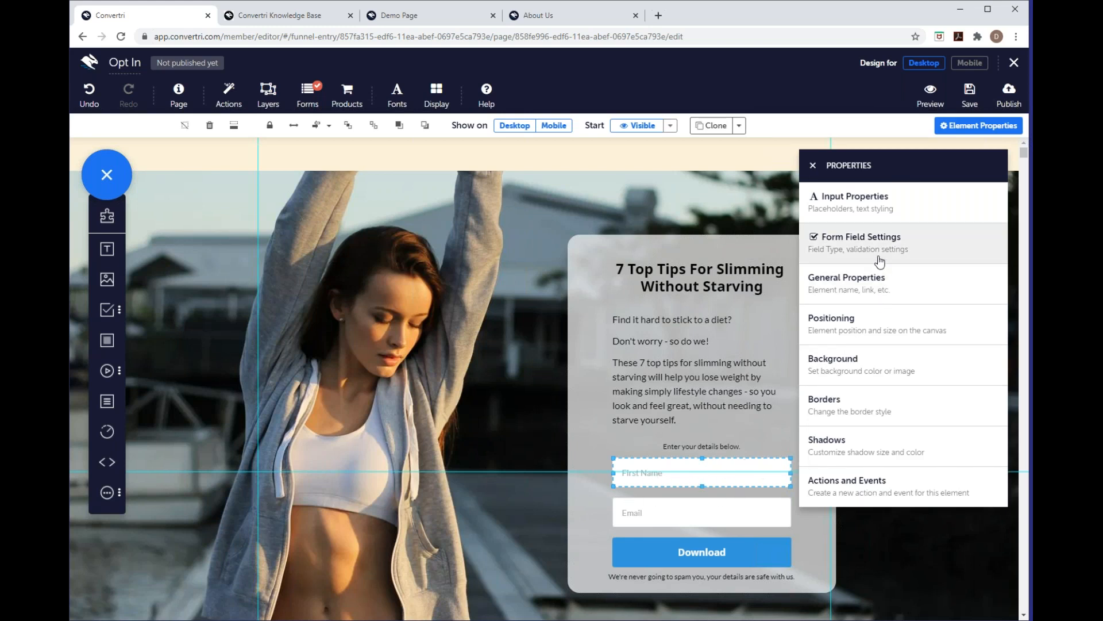
{"action": "left_click", "coordinate": [845, 262]}
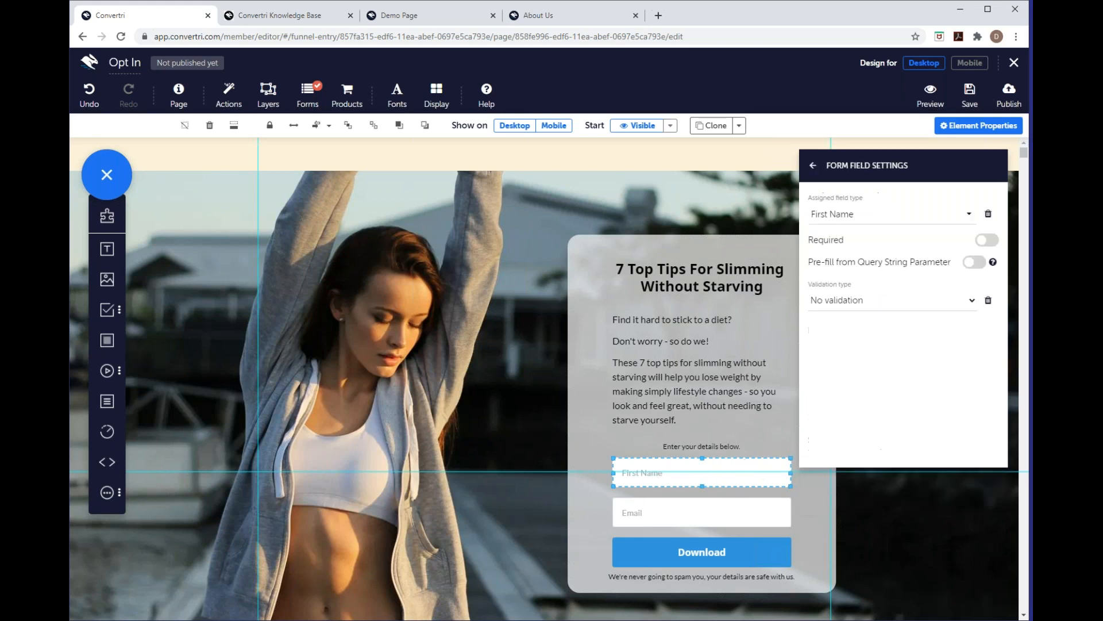
{"action": "left_click", "coordinate": [867, 219]}
{"action": "left_click", "coordinate": [867, 220]}
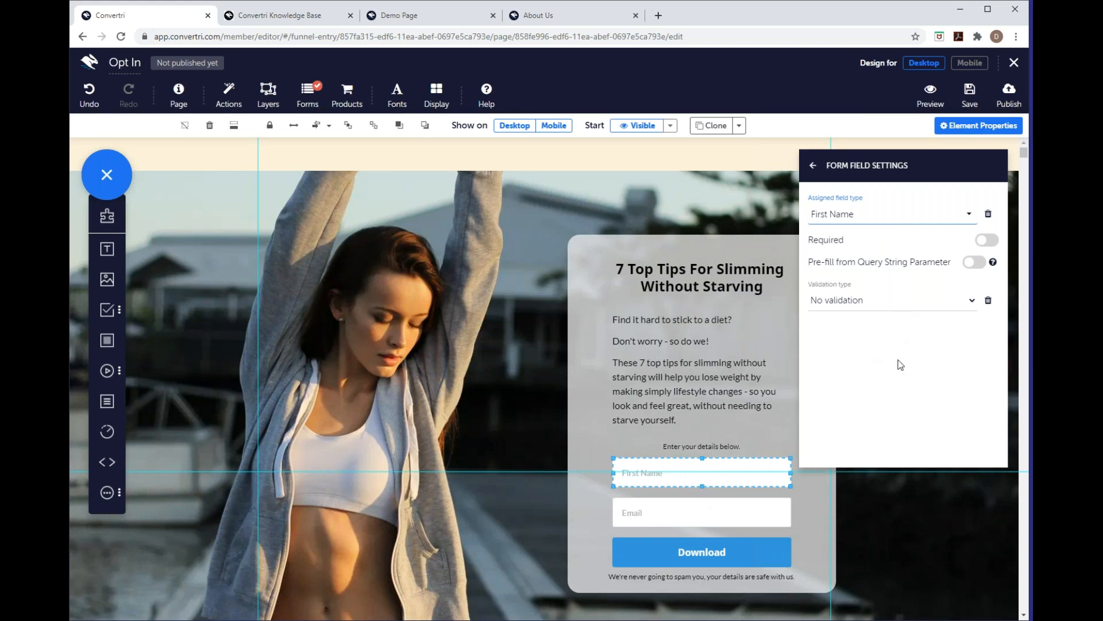
{"action": "left_click", "coordinate": [756, 514]}
{"action": "left_click", "coordinate": [751, 475]}
{"action": "left_click", "coordinate": [988, 243]}
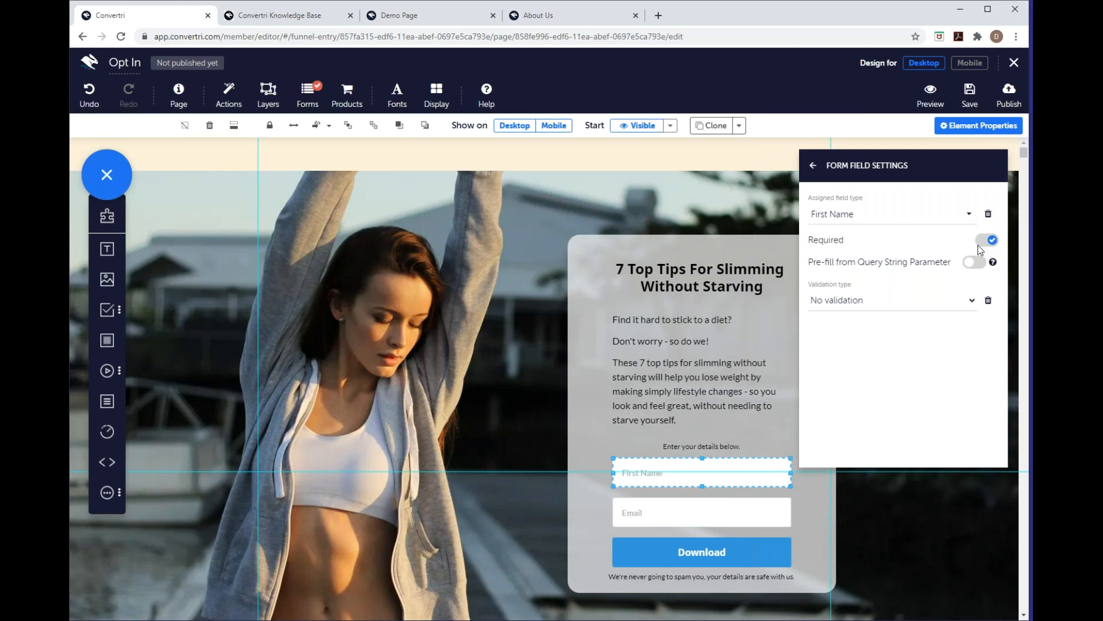
{"action": "left_click", "coordinate": [690, 514]}
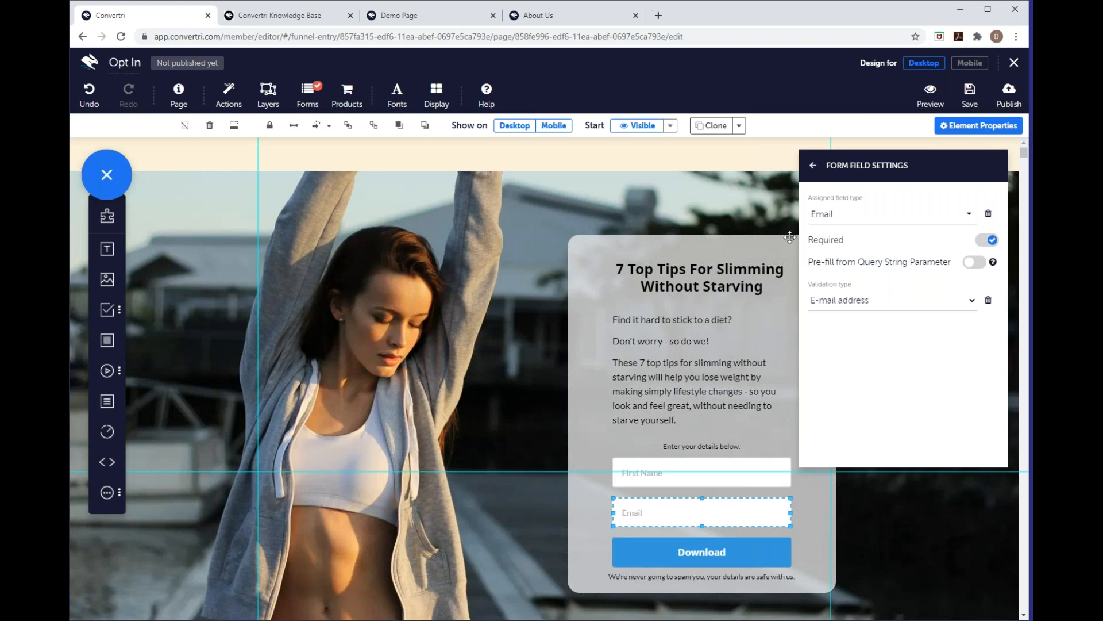
{"action": "left_click", "coordinate": [813, 167]}
{"action": "left_click", "coordinate": [813, 167]}
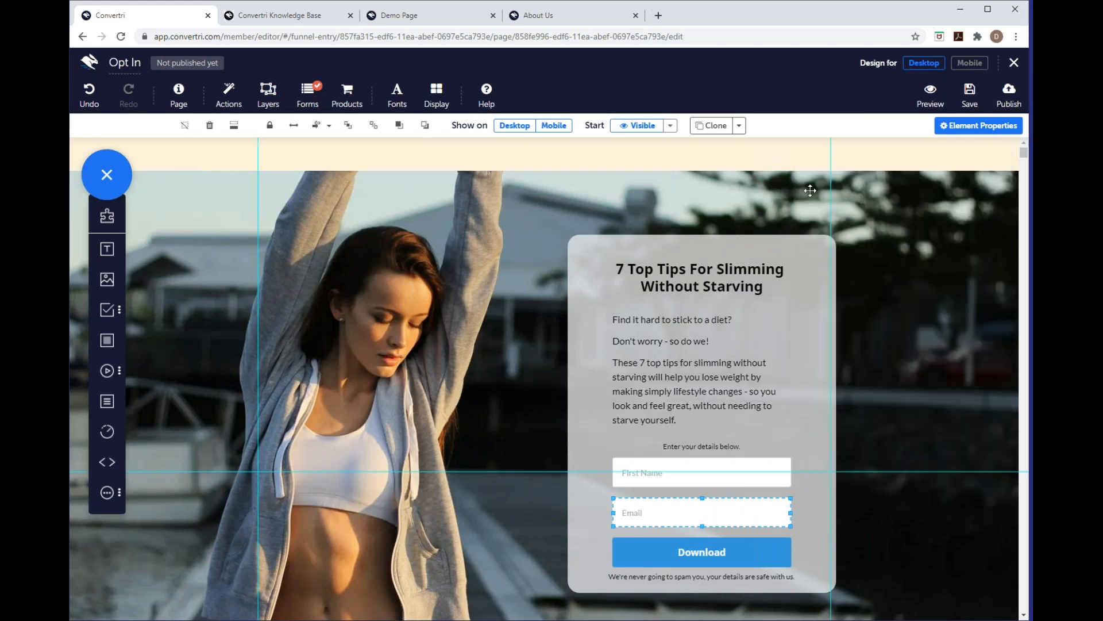
- Publish the Opt In page under the path "opt-in"
{"action": "left_click", "coordinate": [1007, 94]}
{"action": "type", "text": "opt-"}
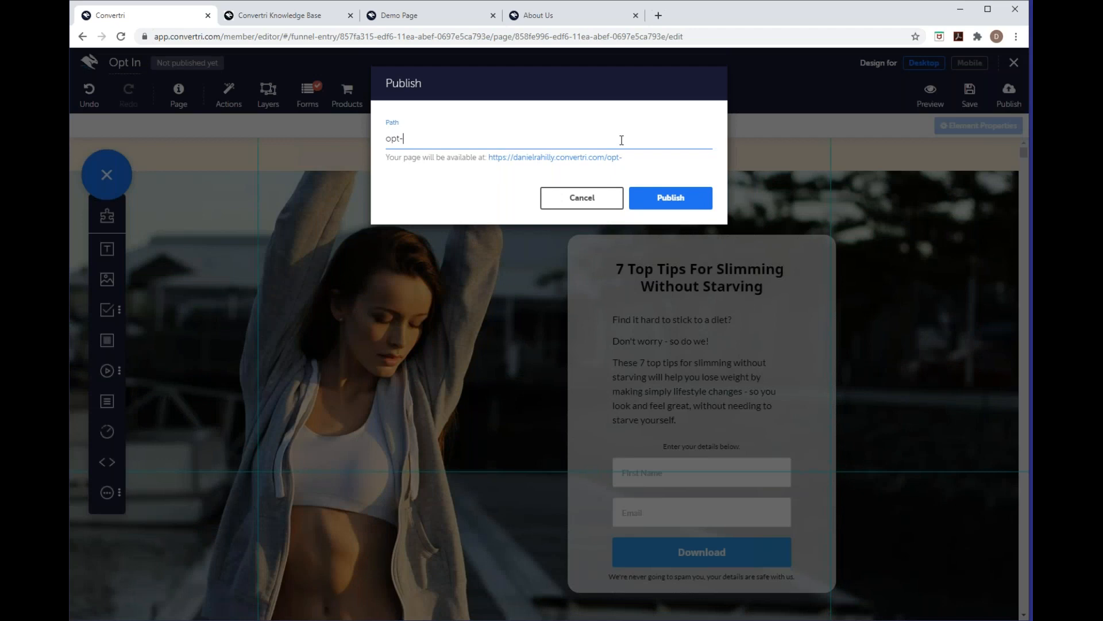
{"action": "type", "text": "in"}
{"action": "left_click", "coordinate": [693, 204]}
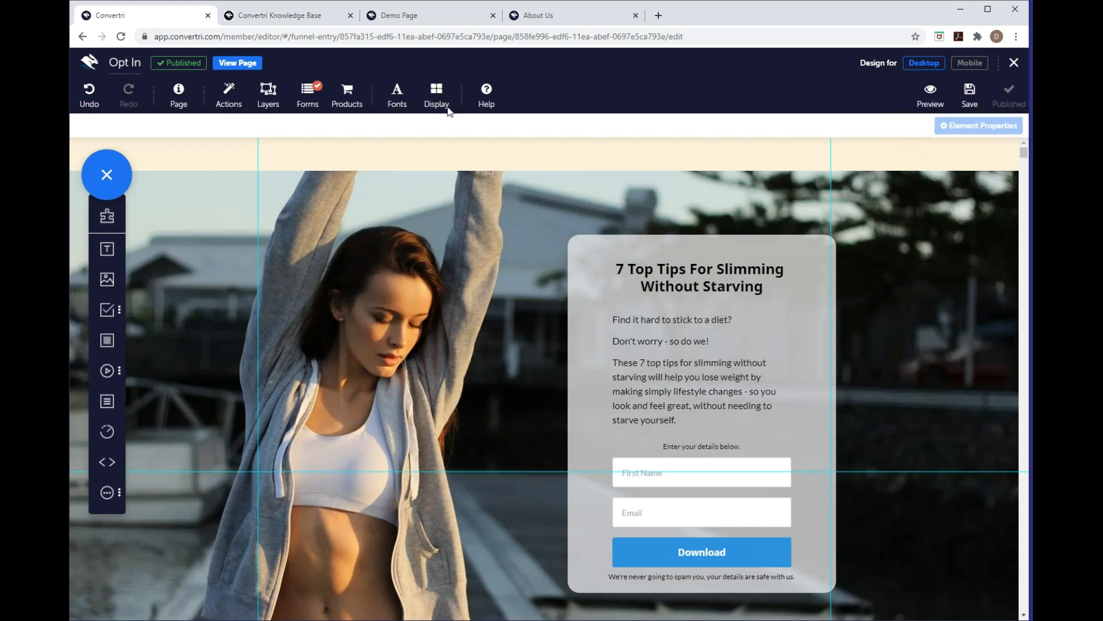
- View the published Opt In page and compare it with the page in the editor
{"action": "left_click", "coordinate": [241, 63]}
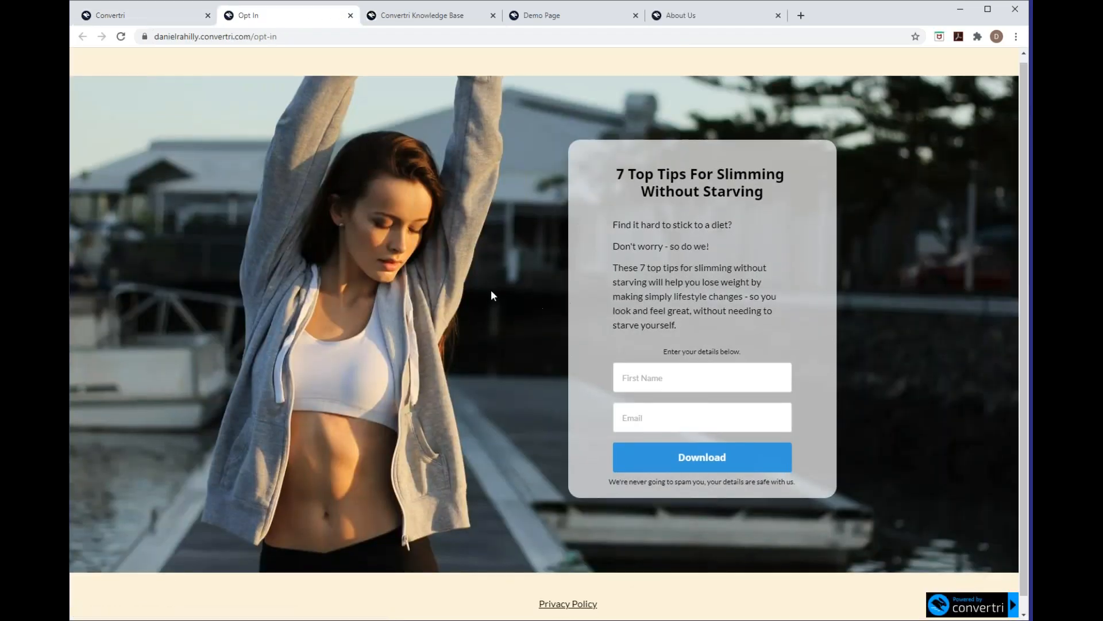
{"action": "scroll", "coordinate": [492, 311], "scroll_direction": "down", "scroll_amount": 1}
{"action": "scroll", "coordinate": [398, 281], "scroll_direction": "up", "scroll_amount": 1}
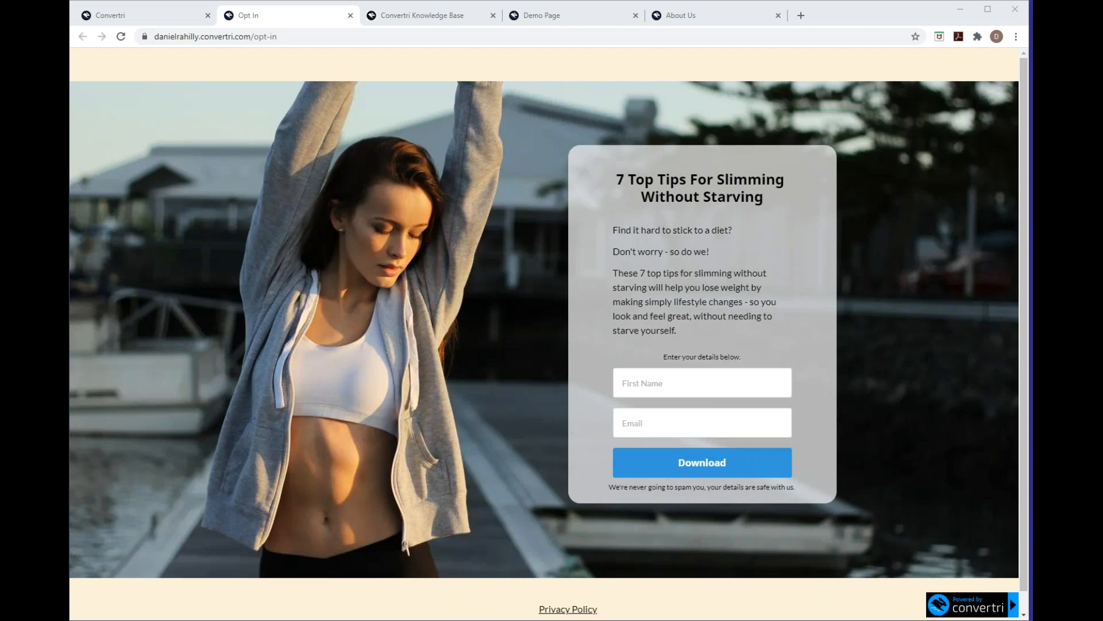
{"action": "left_click", "coordinate": [107, 16]}
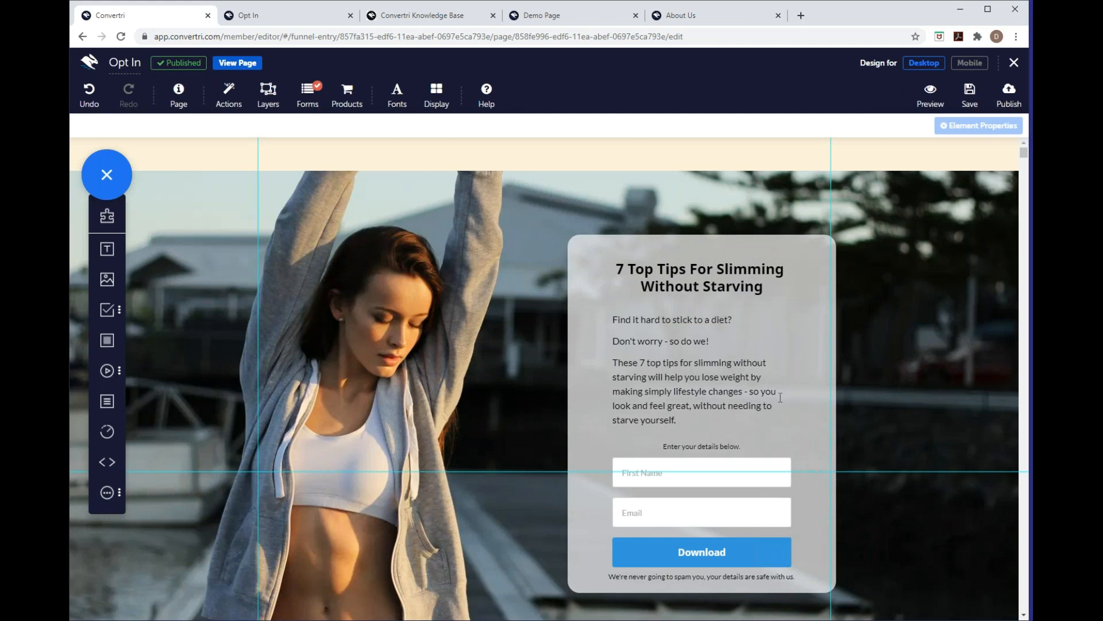
{"action": "left_click", "coordinate": [303, 15]}
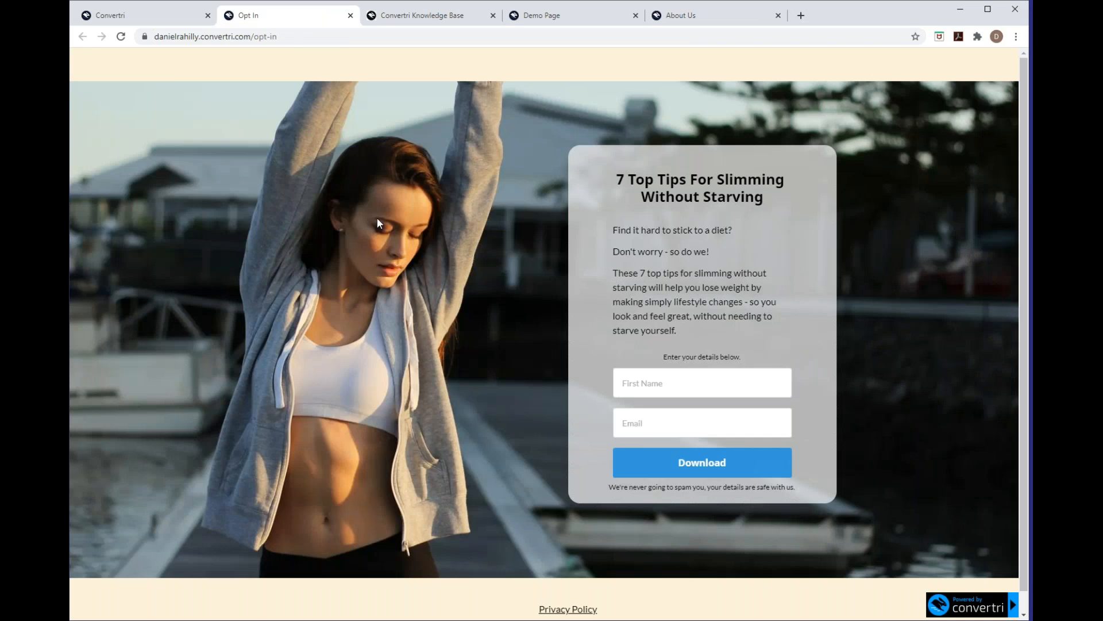
- Check the guideline width in the display settings of the Opt In page editor
{"action": "left_click", "coordinate": [135, 15]}
{"action": "left_click", "coordinate": [437, 112]}
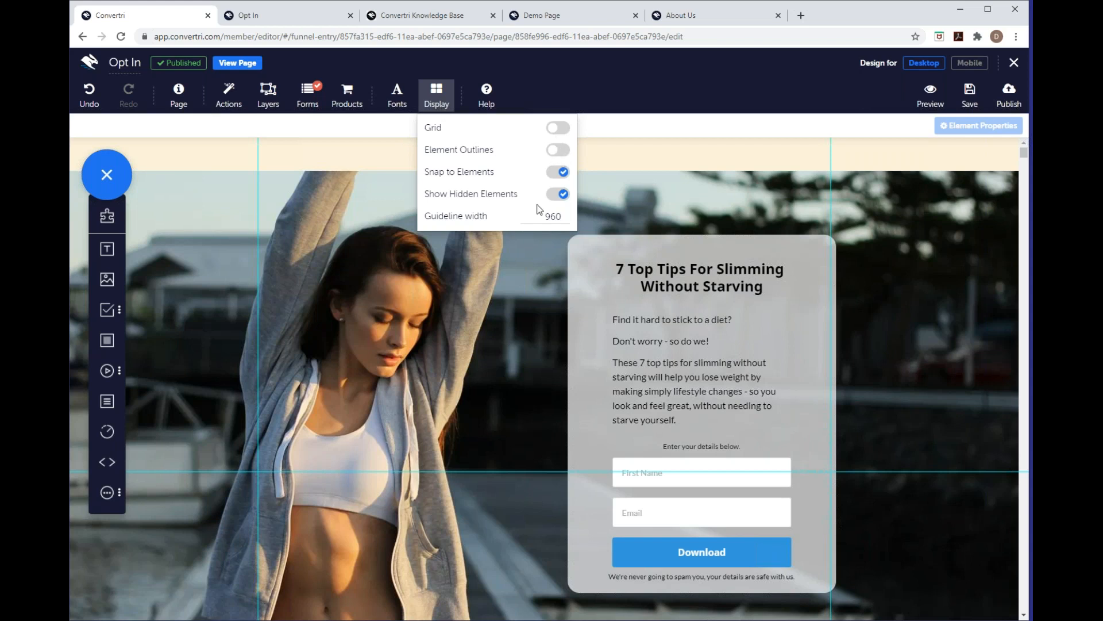
{"action": "left_click_drag", "start_coordinate": [565, 214], "coordinate": [567, 218]}
{"action": "left_click", "coordinate": [420, 93]}
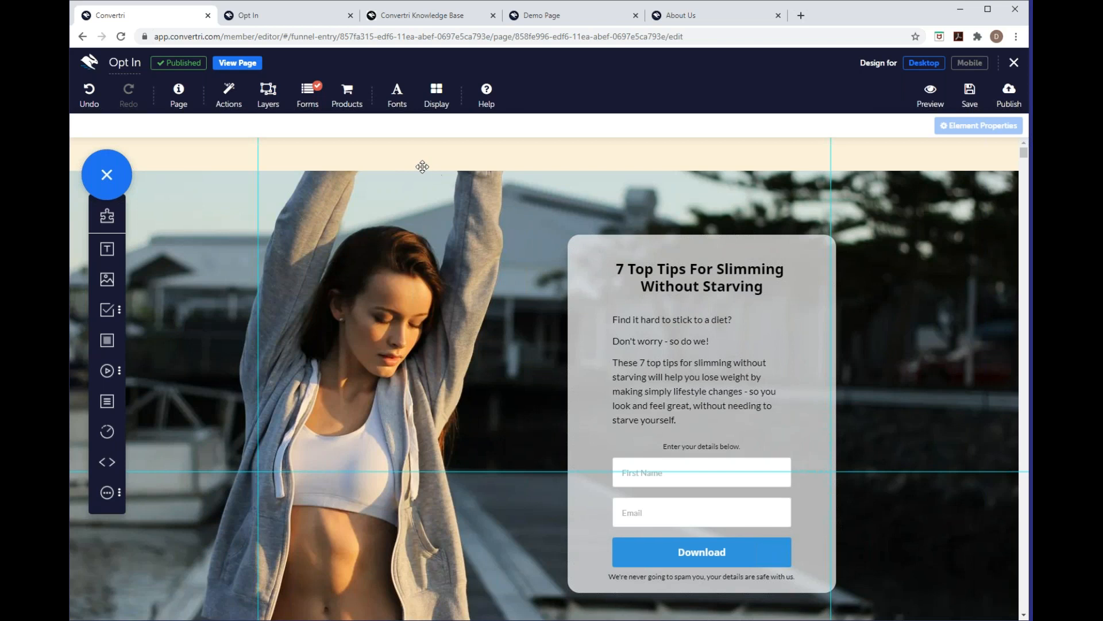
- Open the Getting Started Webinars category in the Convertri Knowledge Base
{"action": "left_click", "coordinate": [419, 18]}
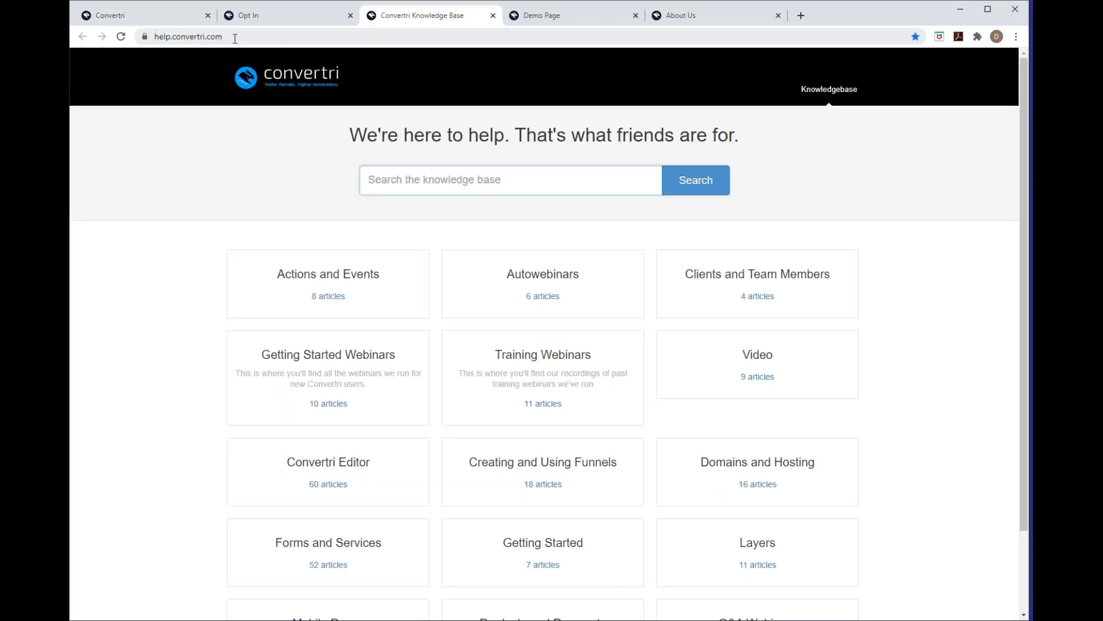
{"action": "left_click_drag", "start_coordinate": [242, 36], "coordinate": [161, 37]}
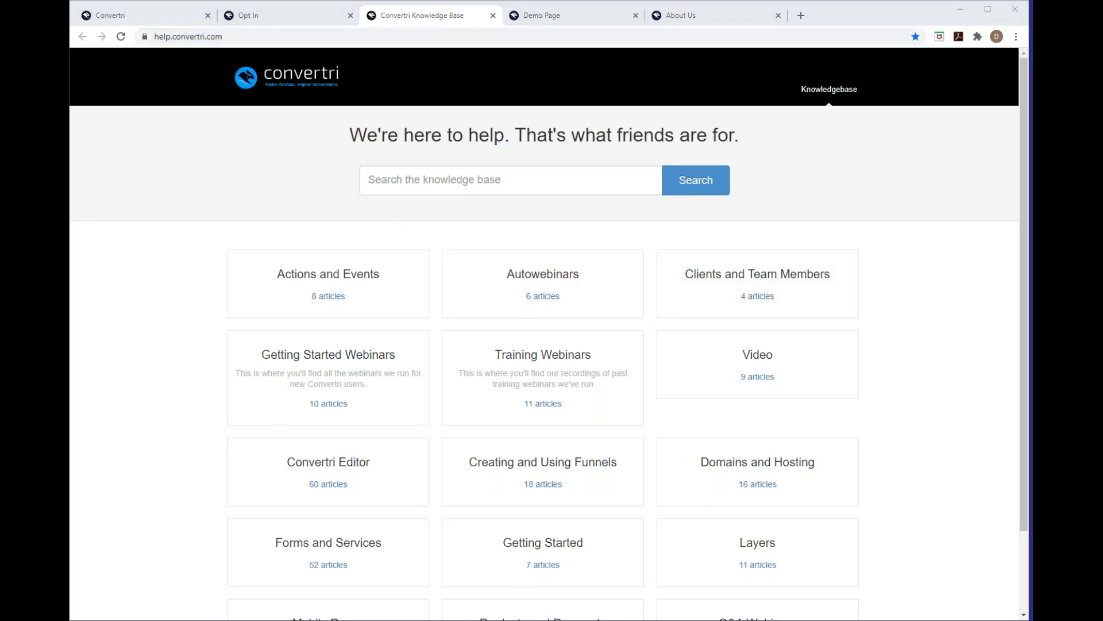
{"action": "left_click", "coordinate": [343, 377]}
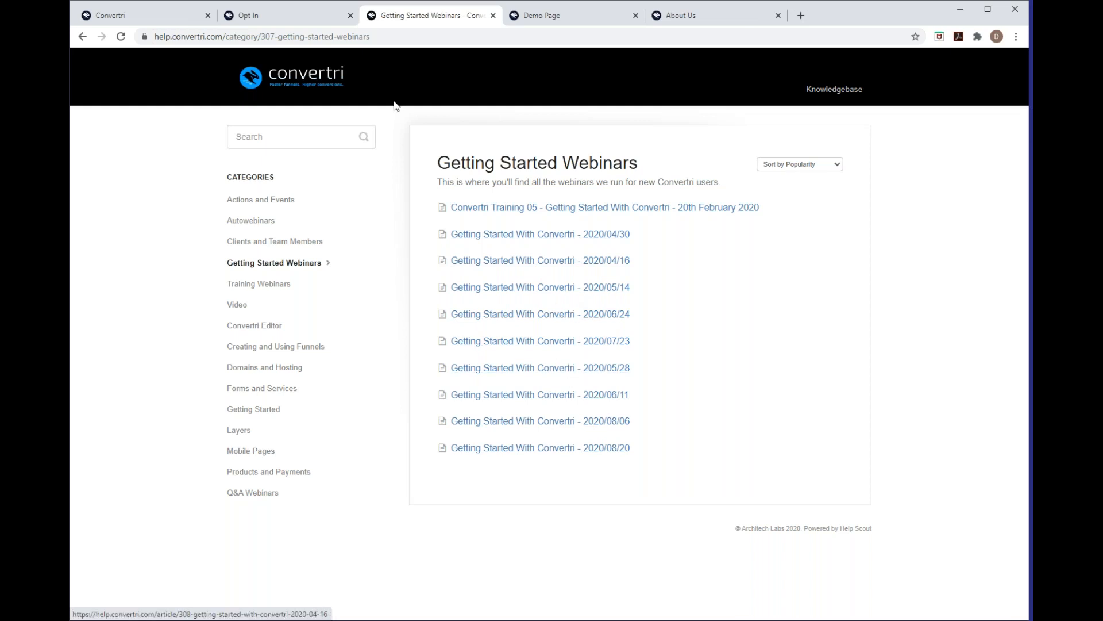
- Return to the Opt In page editor, close it, and open the Editor Hacks page for editing
{"action": "left_click", "coordinate": [312, 16]}
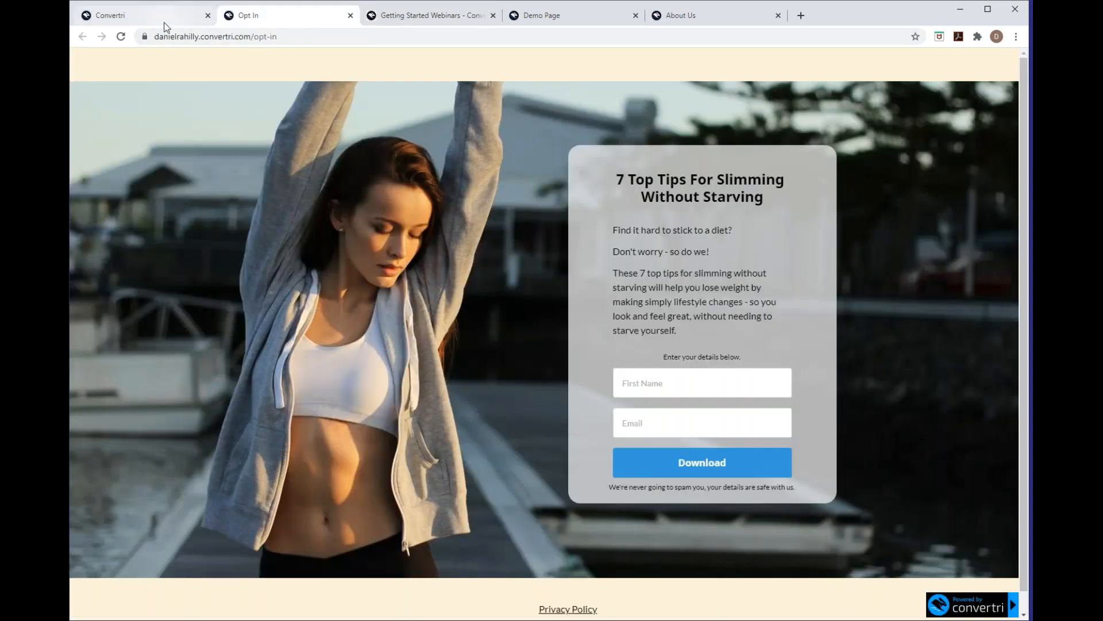
{"action": "left_click", "coordinate": [164, 22]}
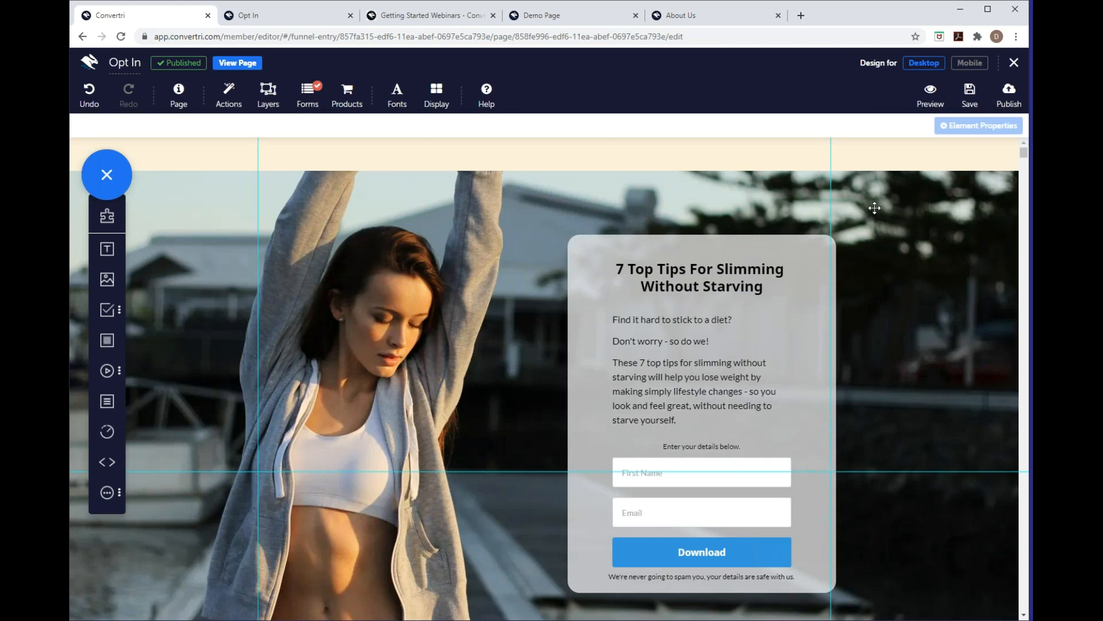
{"action": "left_click", "coordinate": [1014, 64]}
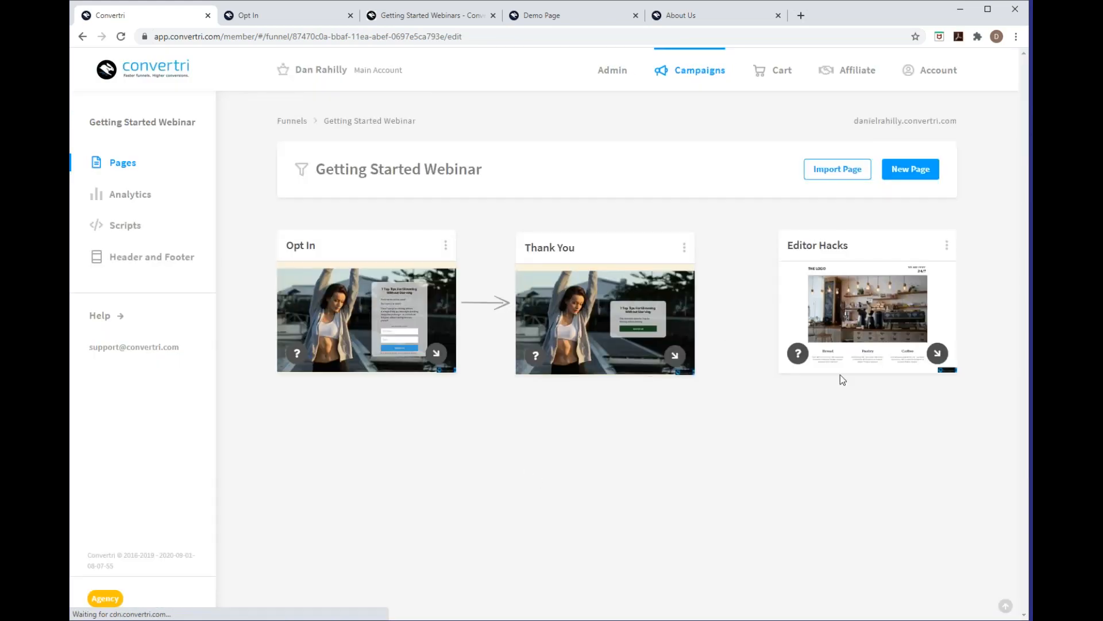
{"action": "mouse_move", "coordinate": [860, 339]}
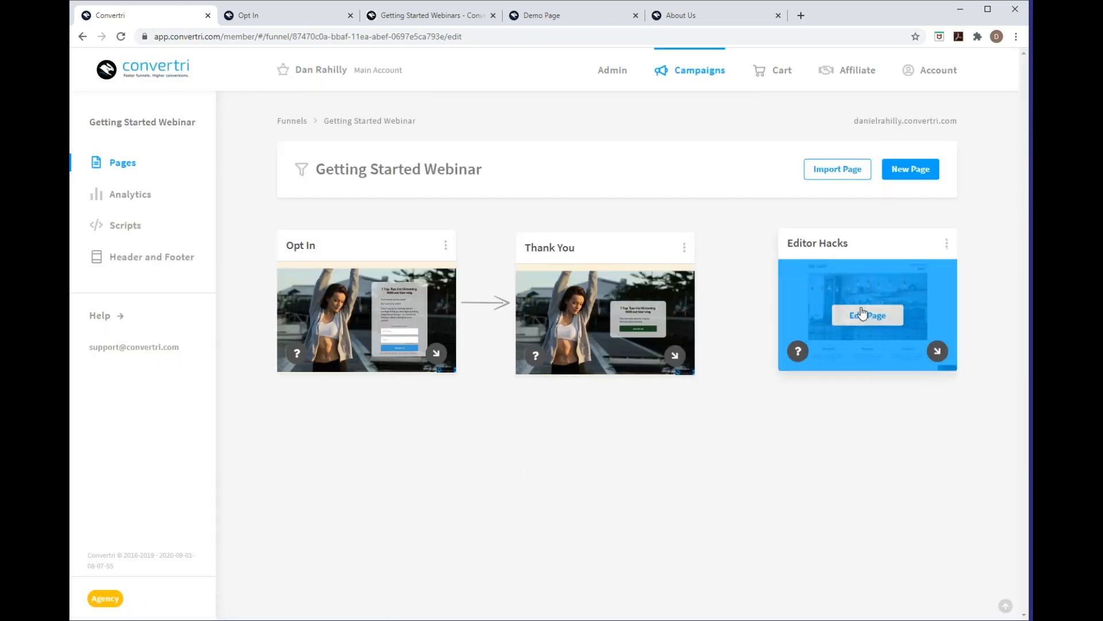
{"action": "left_click", "coordinate": [871, 322]}
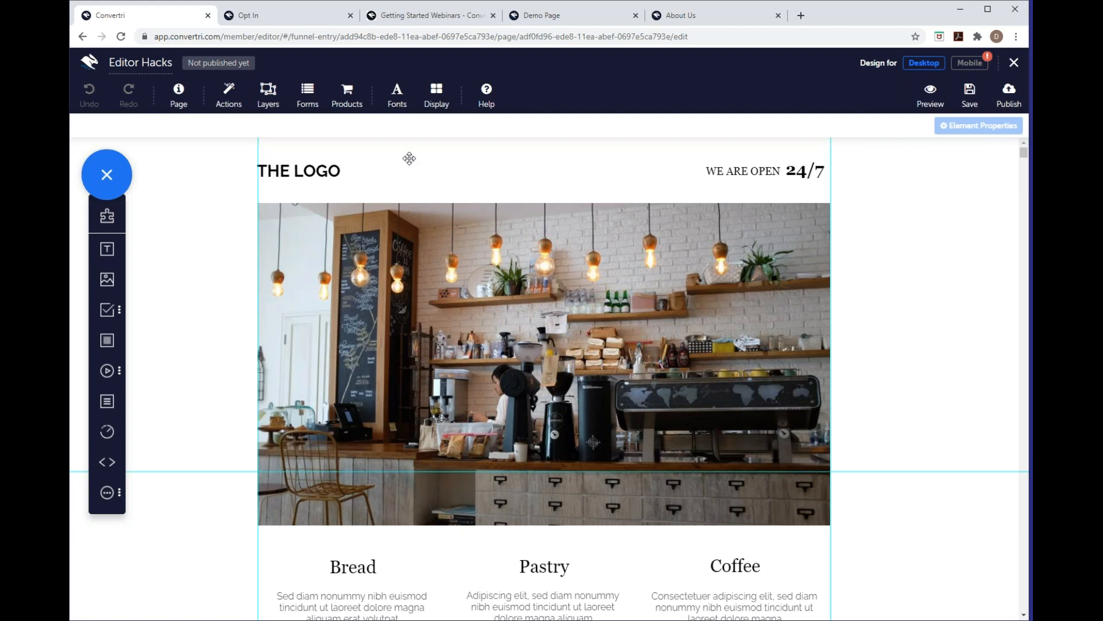
- Turn on element outlines on the Editor Hacks page and review the elements down to the Menu section
{"action": "left_click", "coordinate": [443, 106]}
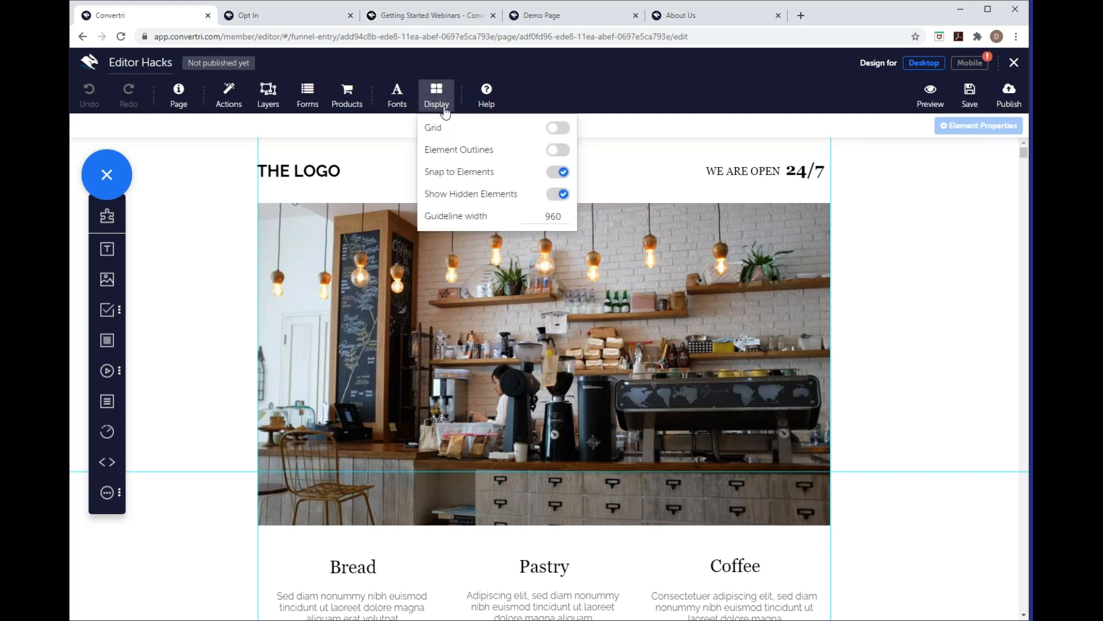
{"action": "left_click", "coordinate": [558, 150]}
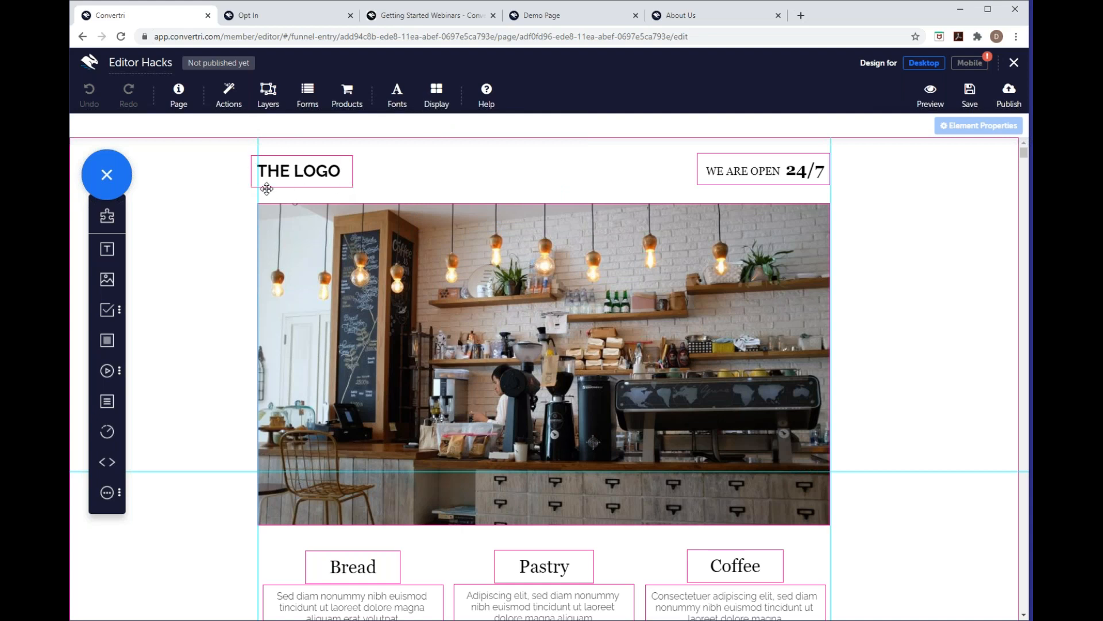
{"action": "scroll", "coordinate": [660, 253], "scroll_direction": "down", "scroll_amount": 2}
{"action": "scroll", "coordinate": [660, 253], "scroll_direction": "down", "scroll_amount": 7}
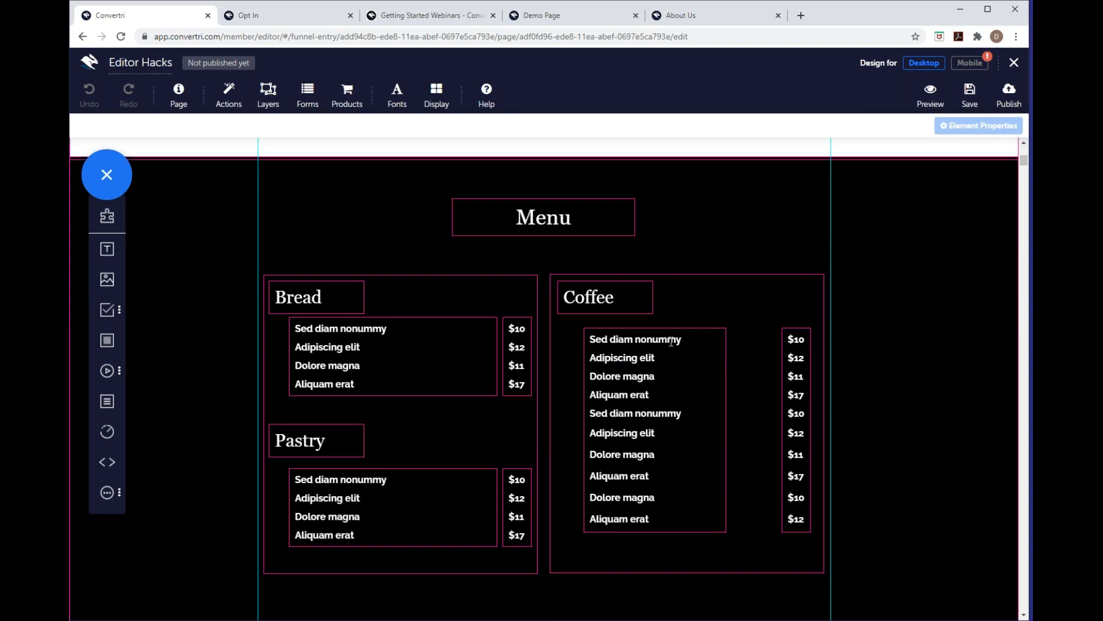
- Turn off element outlines to view the Menu section without them
{"action": "left_click", "coordinate": [438, 106]}
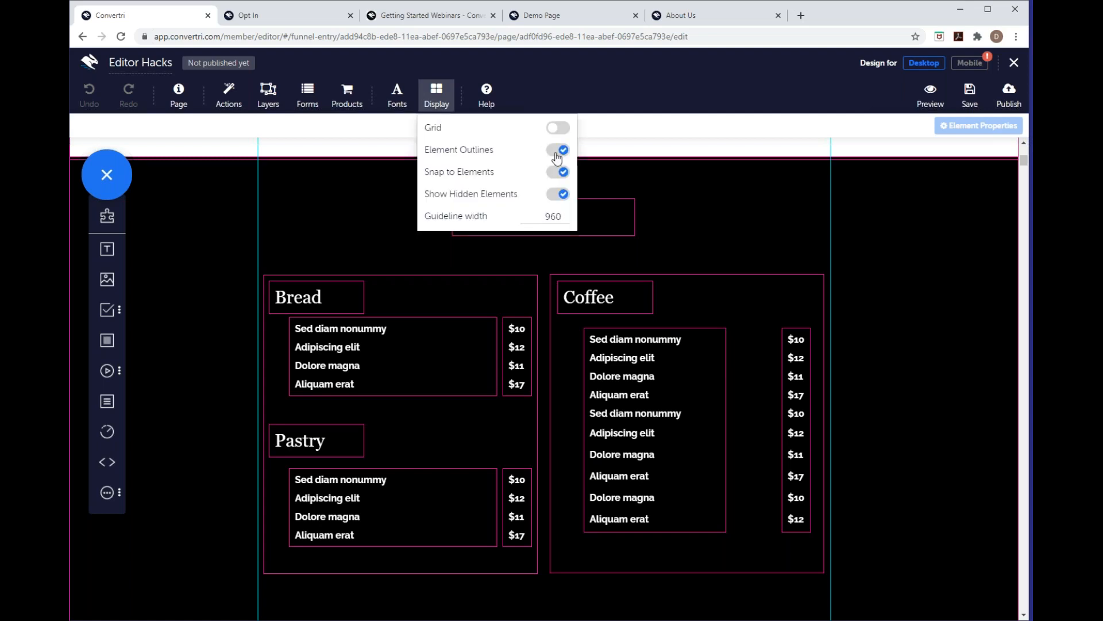
{"action": "left_click", "coordinate": [557, 153]}
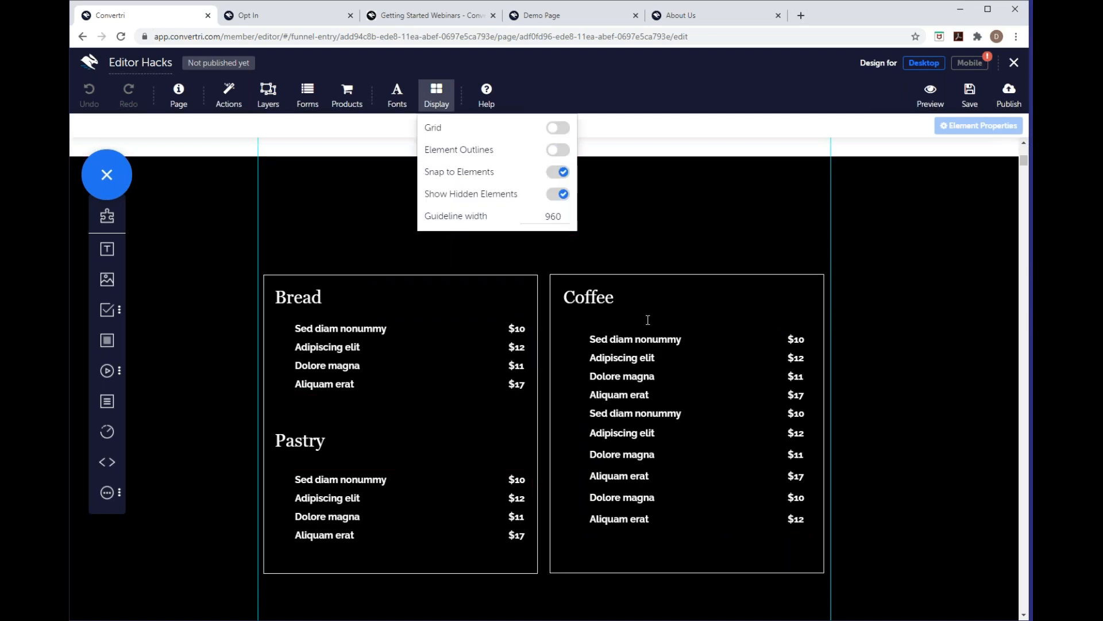
{"action": "left_click", "coordinate": [446, 108]}
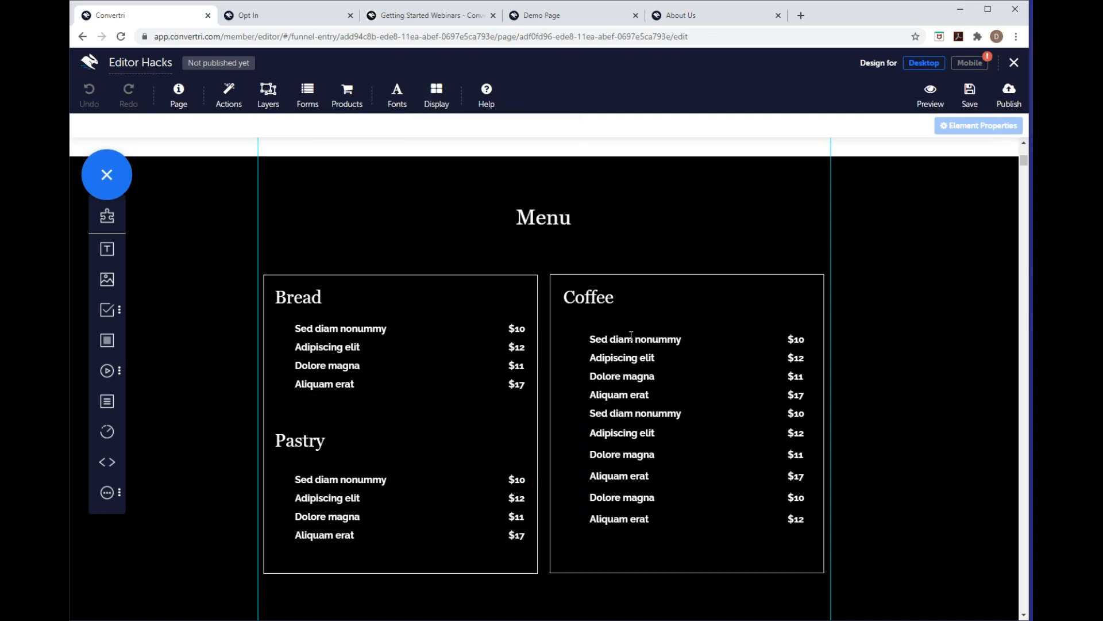
- Select the Coffee menu box to show its contained elements and turn element outlines back on
{"action": "left_click", "coordinate": [751, 342]}
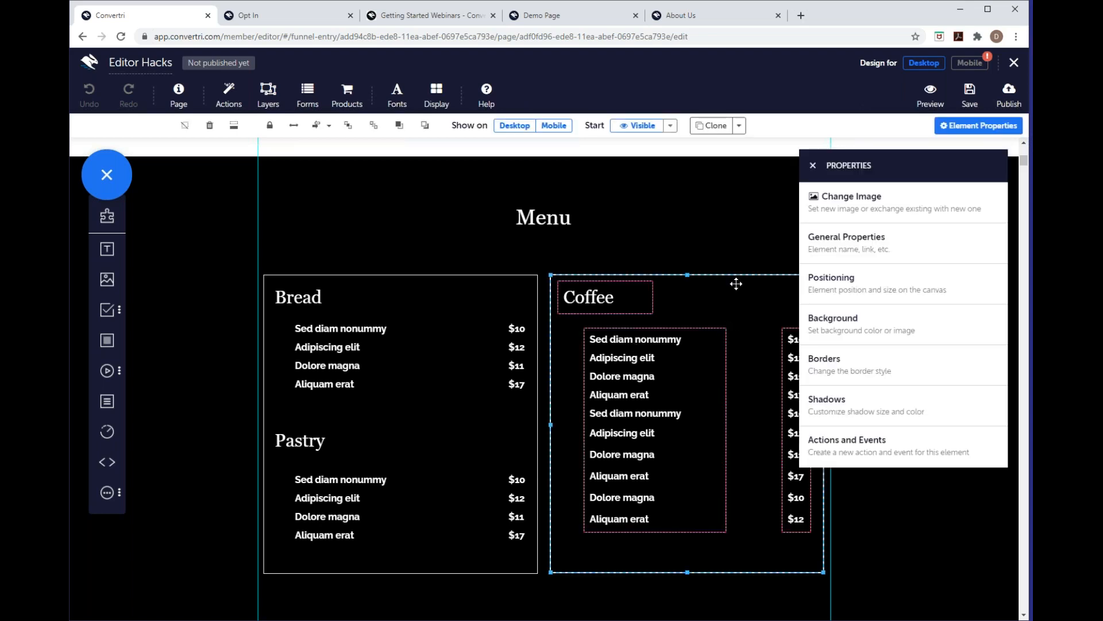
{"action": "left_click", "coordinate": [436, 97]}
{"action": "left_click", "coordinate": [558, 150]}
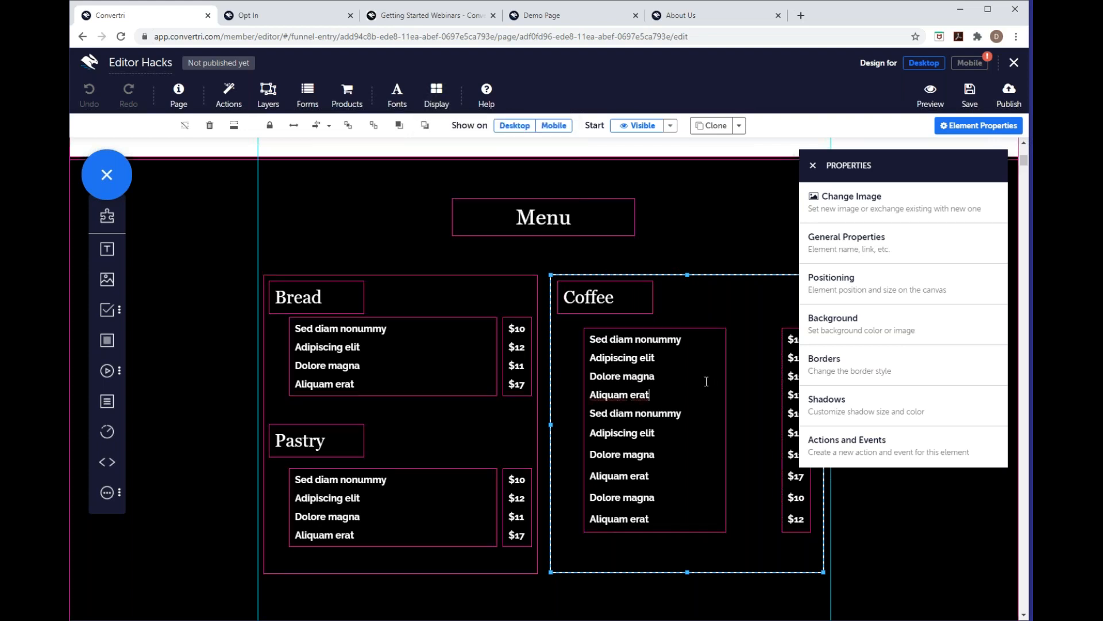
- Inspect the Coffee box's item list, price column and heading as separate elements
{"action": "left_click", "coordinate": [686, 391]}
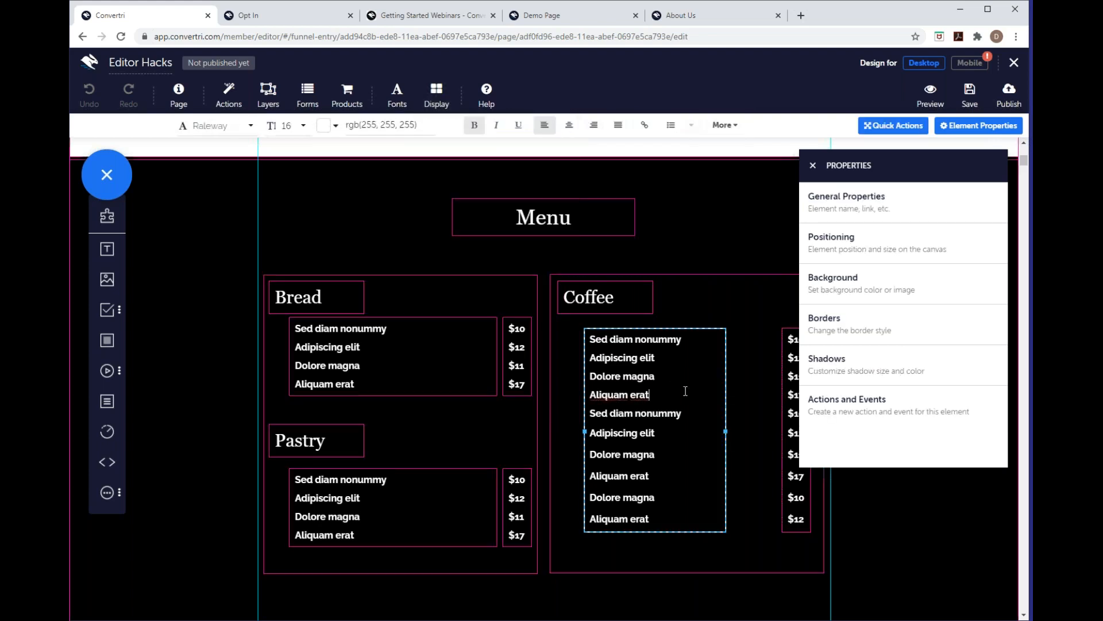
{"action": "left_click", "coordinate": [790, 490]}
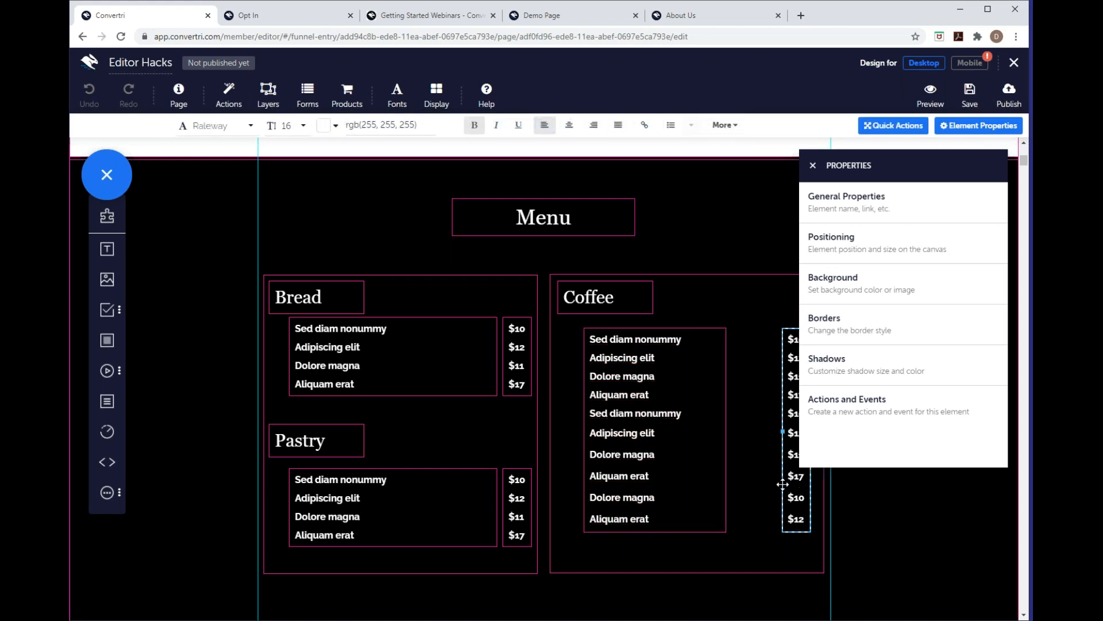
{"action": "left_click", "coordinate": [624, 291]}
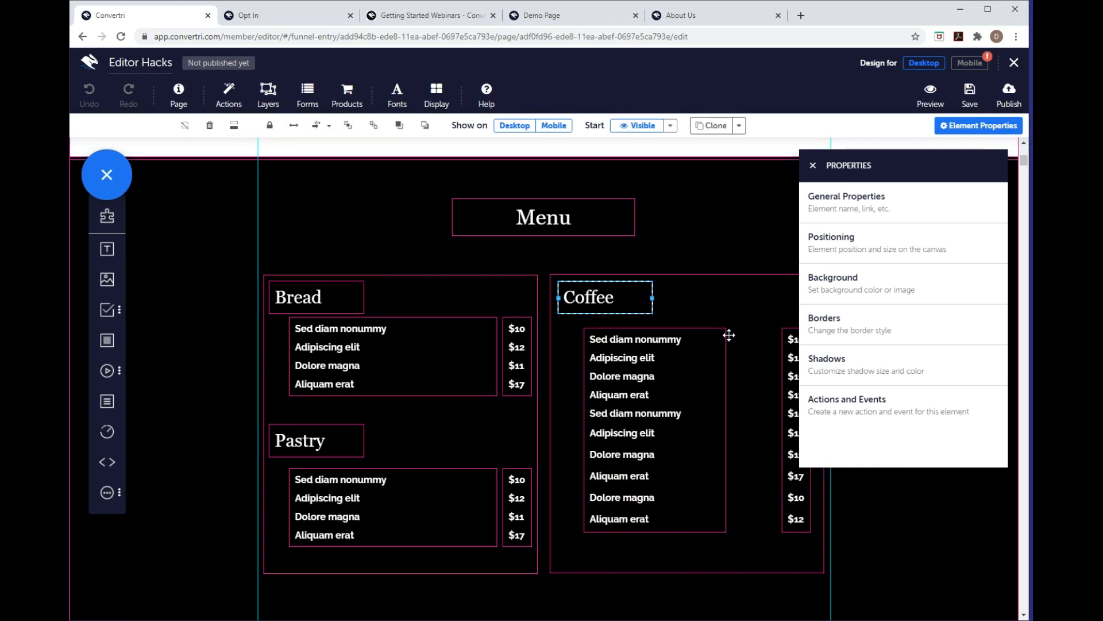
- Delete the full-width black Menu section together with its contents and undo the deletion
{"action": "left_click", "coordinate": [714, 222]}
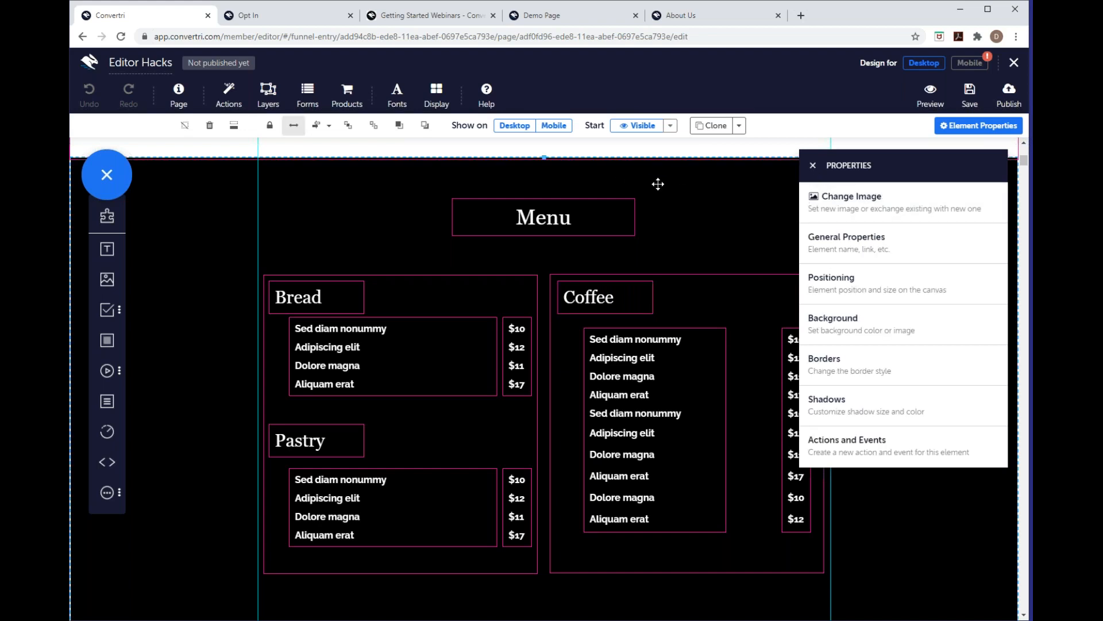
{"action": "scroll", "coordinate": [674, 212], "scroll_direction": "down", "scroll_amount": 1}
{"action": "scroll", "coordinate": [675, 212], "scroll_direction": "up", "scroll_amount": 2}
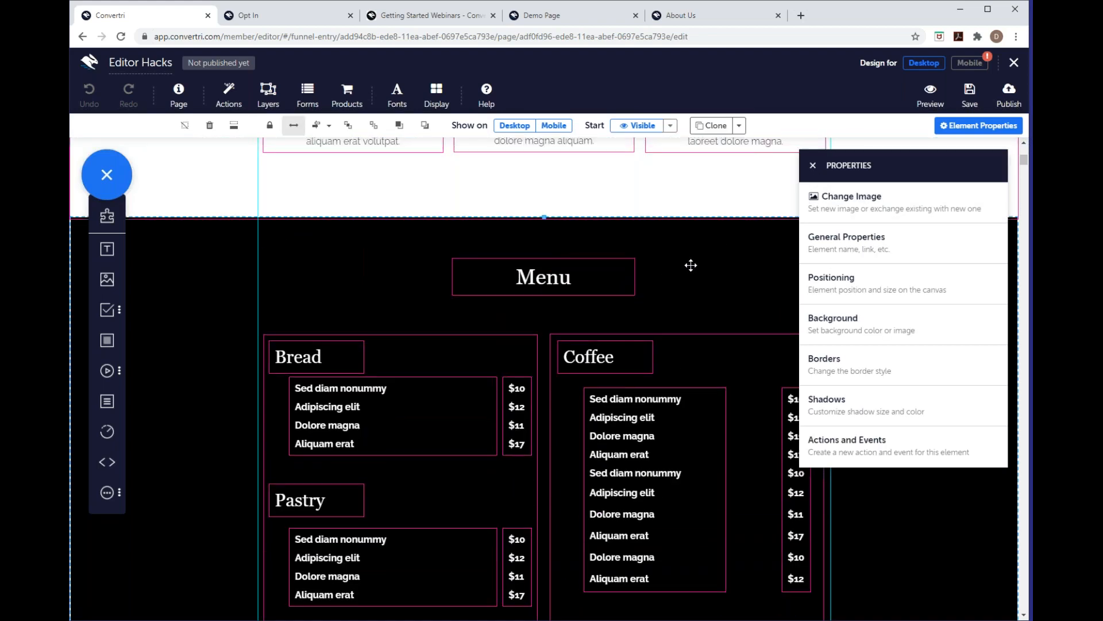
{"action": "scroll", "coordinate": [698, 277], "scroll_direction": "up", "scroll_amount": 3}
{"action": "scroll", "coordinate": [639, 316], "scroll_direction": "down", "scroll_amount": 3}
{"action": "scroll", "coordinate": [682, 290], "scroll_direction": "down", "scroll_amount": 1}
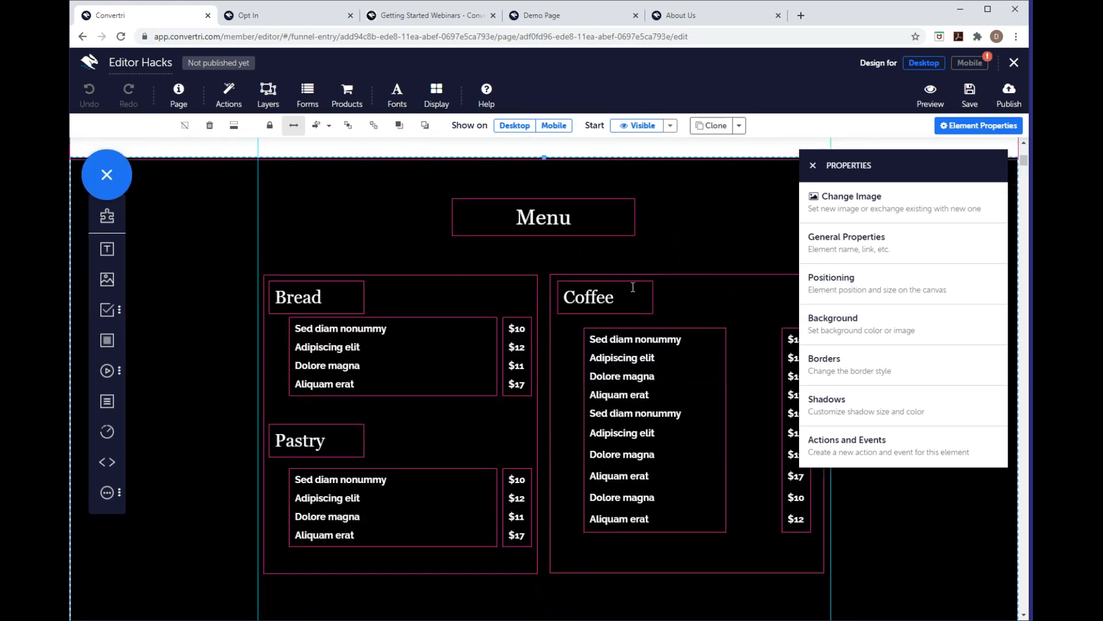
{"action": "scroll", "coordinate": [443, 297], "scroll_direction": "down", "scroll_amount": 1}
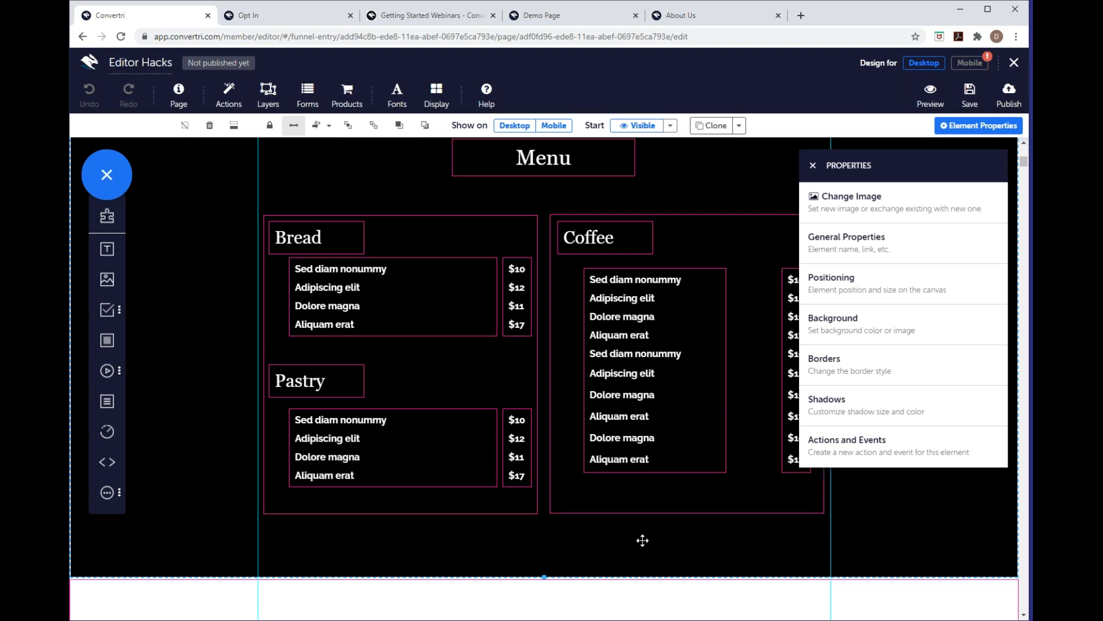
{"action": "scroll", "coordinate": [665, 538], "scroll_direction": "up", "scroll_amount": 2}
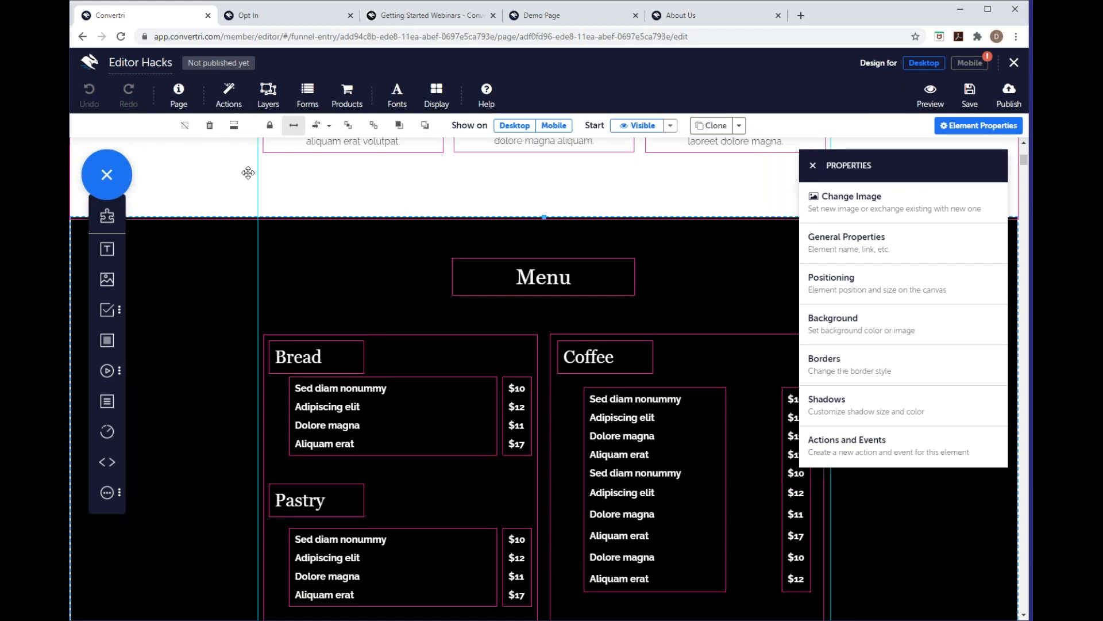
{"action": "left_click", "coordinate": [210, 126]}
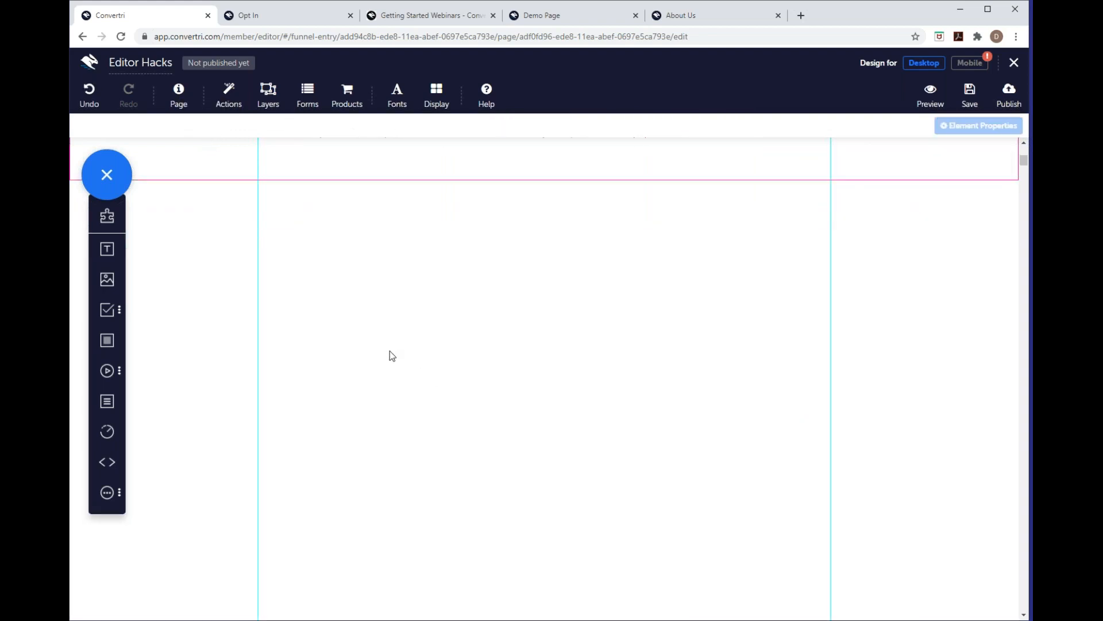
{"action": "left_click", "coordinate": [96, 113]}
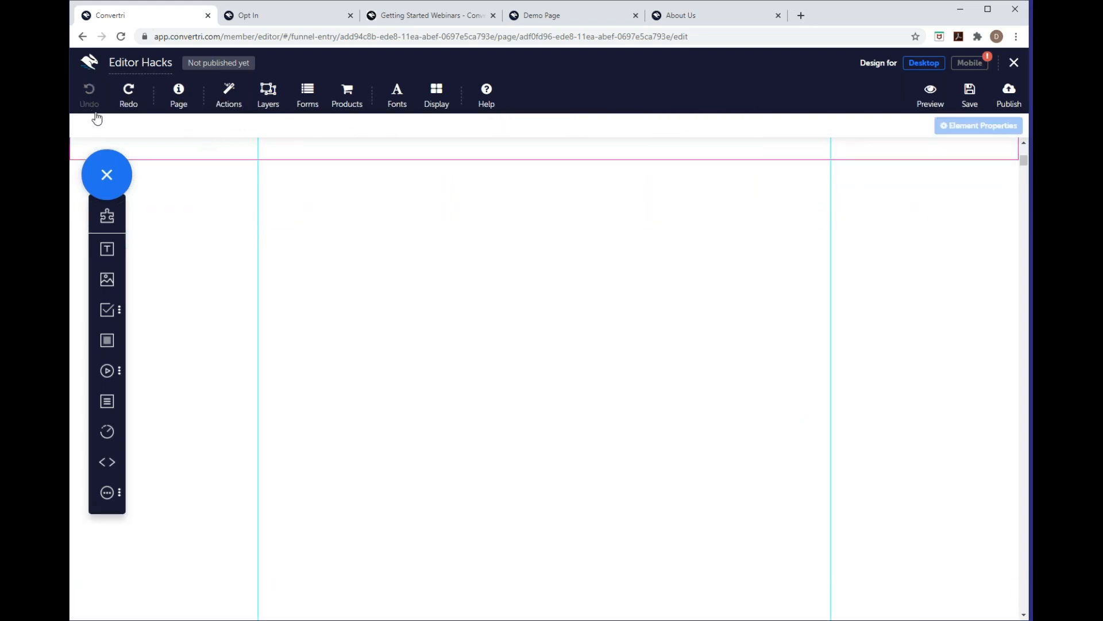
{"action": "scroll", "coordinate": [226, 263], "scroll_direction": "down", "scroll_amount": 9}
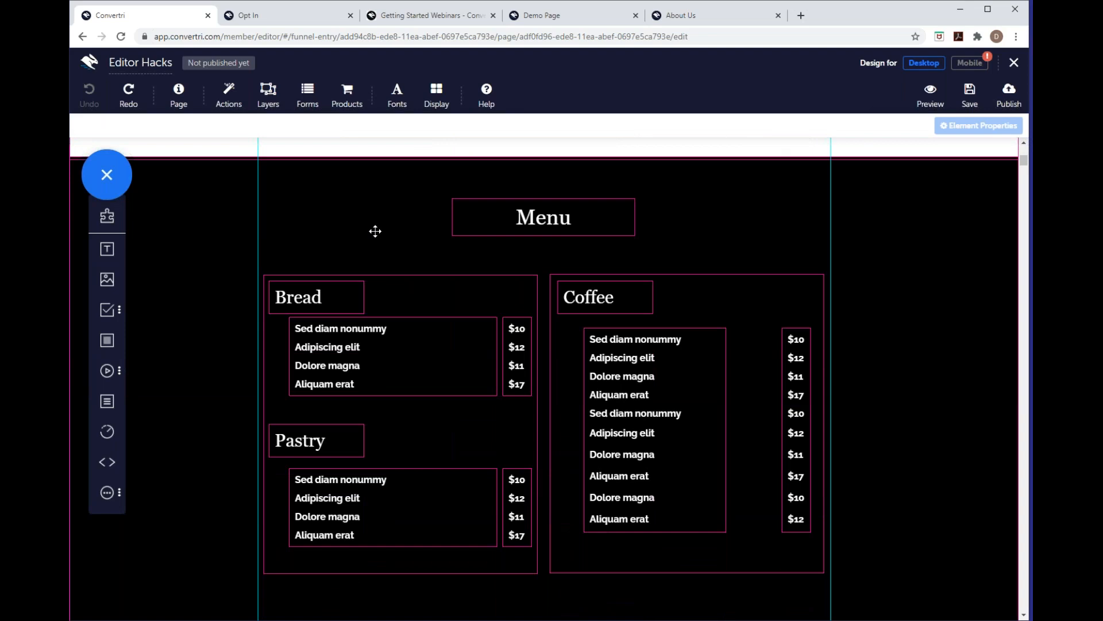
- Remove the black Menu section and everything inside it from the Editor Hacks page
{"action": "left_click", "coordinate": [402, 240]}
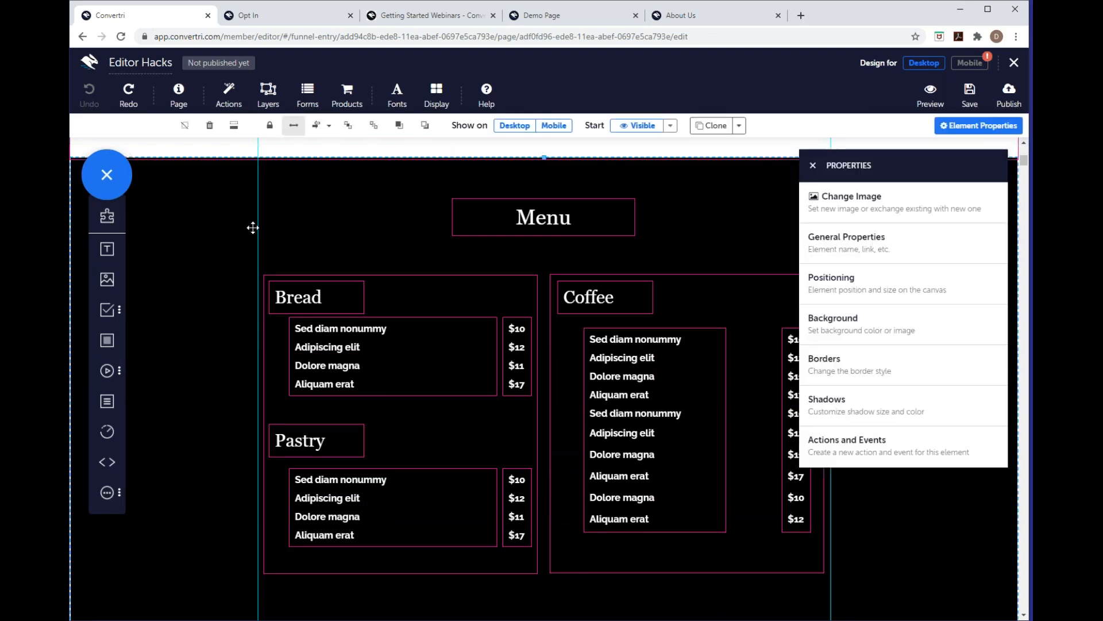
{"action": "key", "text": "Delete"}
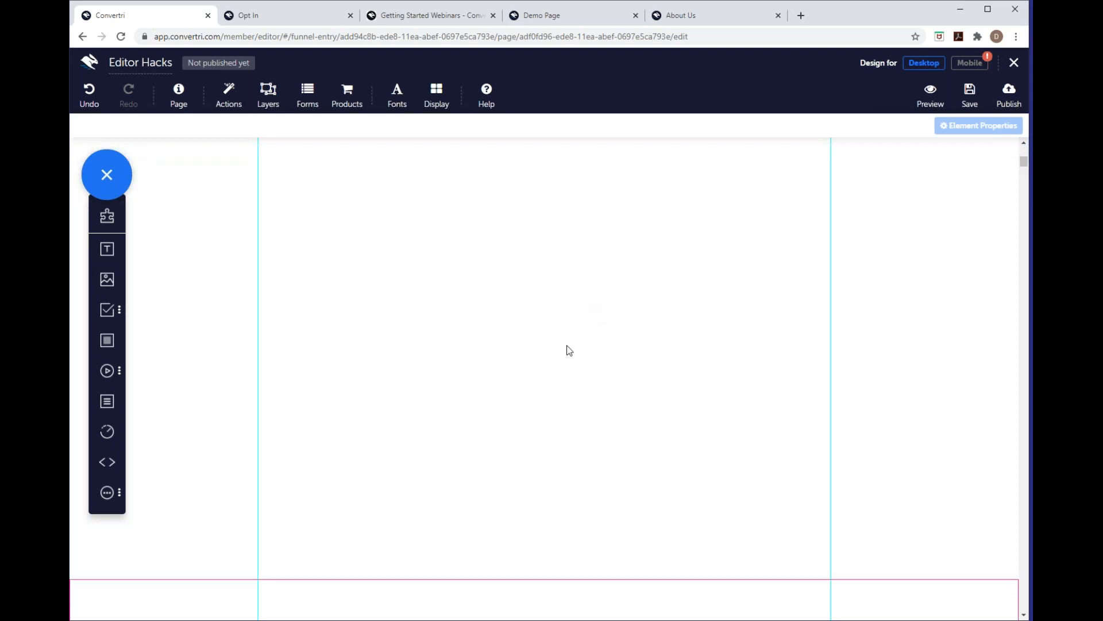
- Examine the empty gap above the About section where the Menu section was removed
{"action": "scroll", "coordinate": [611, 361], "scroll_direction": "down", "scroll_amount": 3}
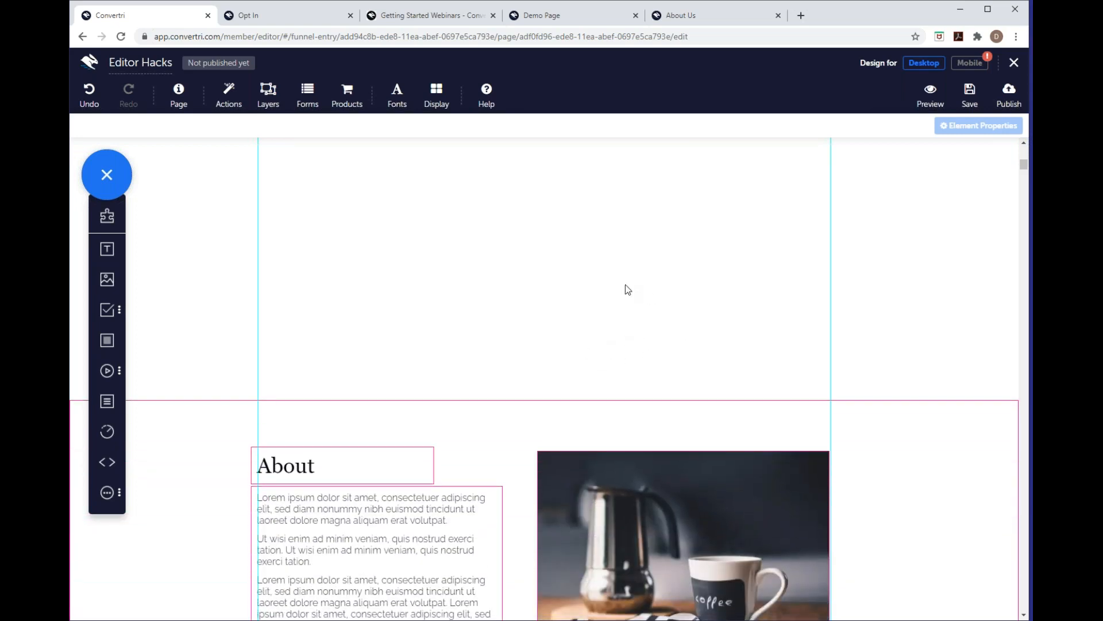
{"action": "scroll", "coordinate": [626, 285], "scroll_direction": "up", "scroll_amount": 3}
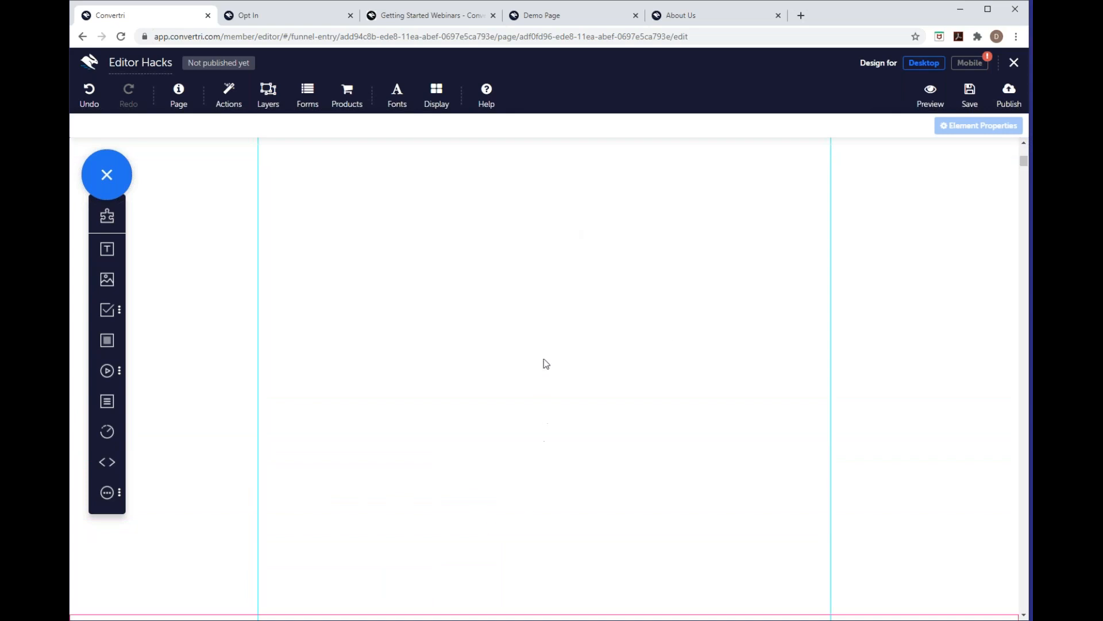
{"action": "scroll", "coordinate": [518, 448], "scroll_direction": "down", "scroll_amount": 2}
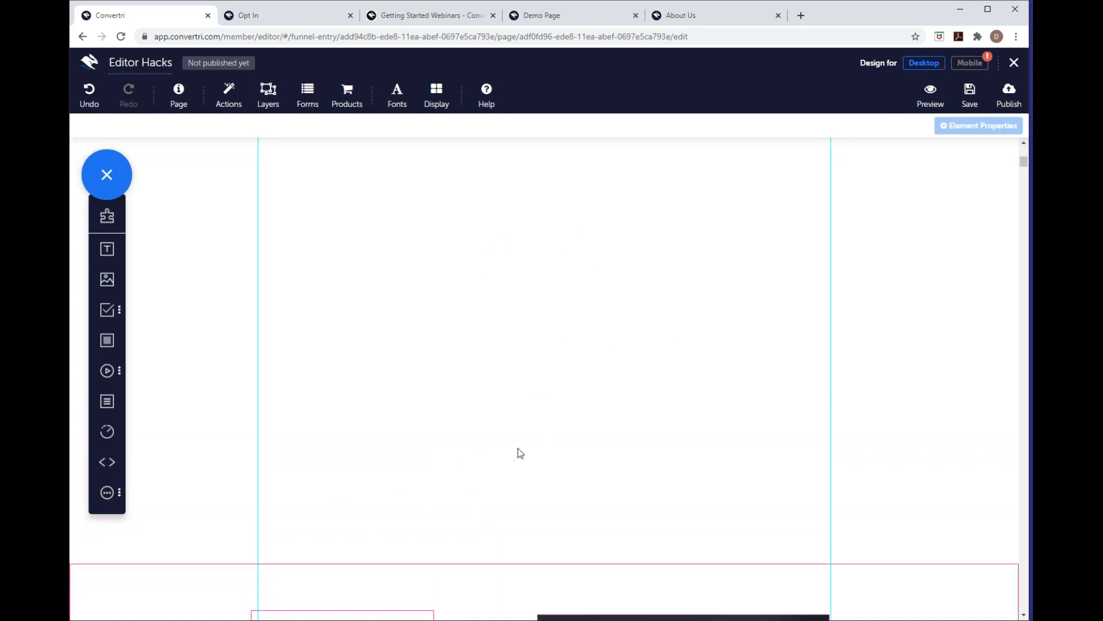
{"action": "scroll", "coordinate": [603, 340], "scroll_direction": "up", "scroll_amount": 4}
{"action": "scroll", "coordinate": [605, 333], "scroll_direction": "down", "scroll_amount": 2}
{"action": "scroll", "coordinate": [519, 222], "scroll_direction": "down", "scroll_amount": 2}
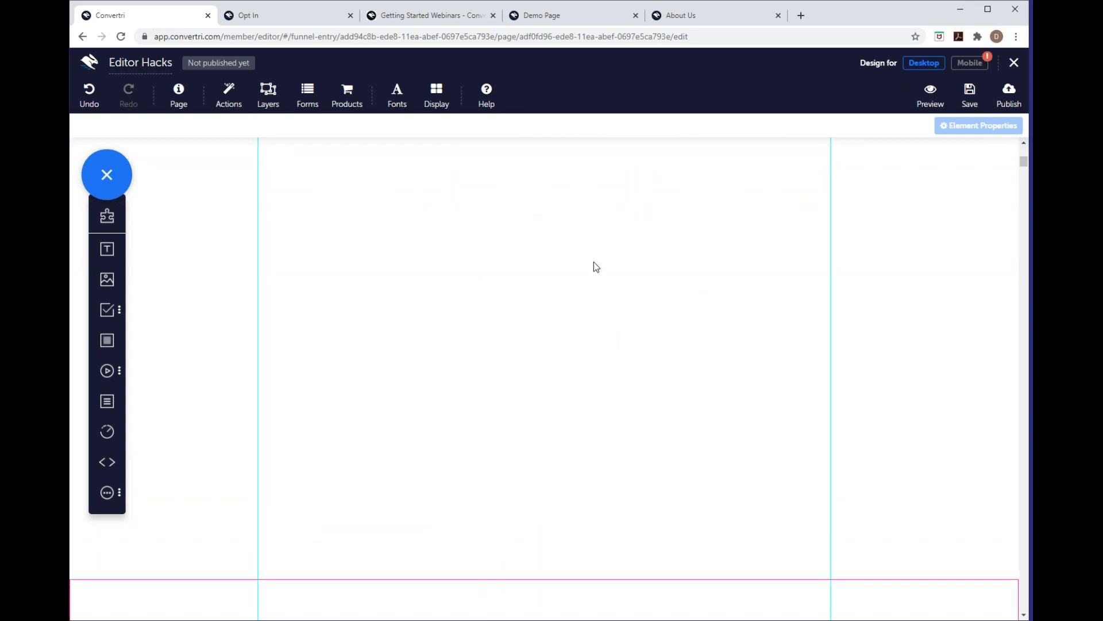
{"action": "scroll", "coordinate": [587, 255], "scroll_direction": "up", "scroll_amount": 2}
{"action": "scroll", "coordinate": [672, 299], "scroll_direction": "down", "scroll_amount": 1}
{"action": "scroll", "coordinate": [638, 320], "scroll_direction": "up", "scroll_amount": 2}
{"action": "scroll", "coordinate": [684, 318], "scroll_direction": "down", "scroll_amount": 4}
{"action": "scroll", "coordinate": [632, 258], "scroll_direction": "down", "scroll_amount": 1}
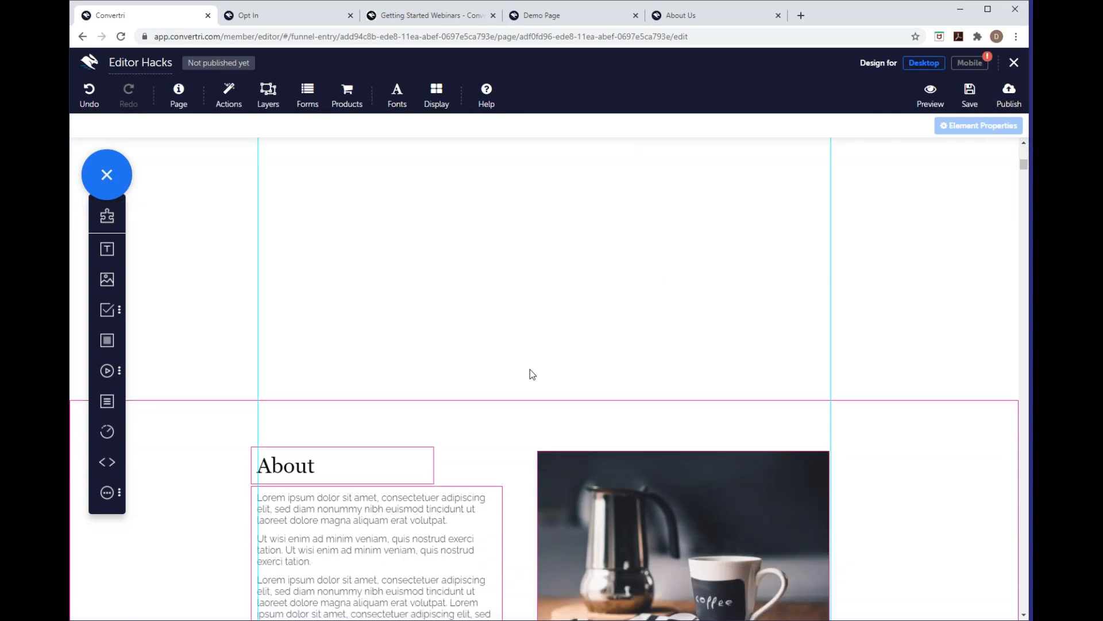
{"action": "scroll", "coordinate": [532, 372], "scroll_direction": "down", "scroll_amount": 2}
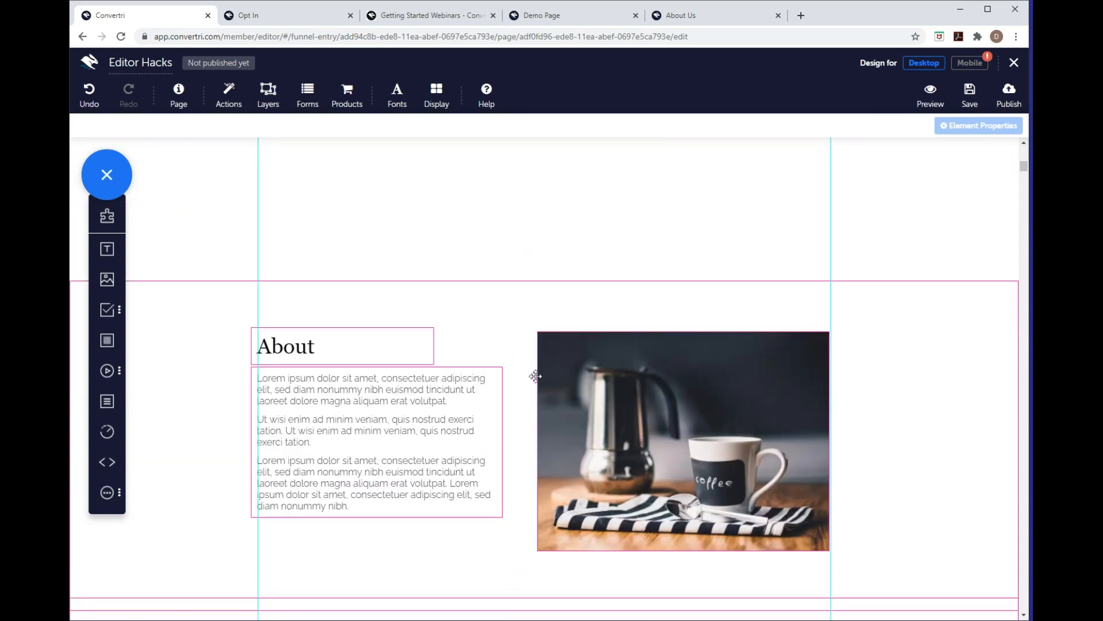
{"action": "scroll", "coordinate": [515, 351], "scroll_direction": "down", "scroll_amount": 2}
- Try moving the About and Gallery sections upward individually to close the gap, and undo both moves
{"action": "left_click", "coordinate": [522, 361]}
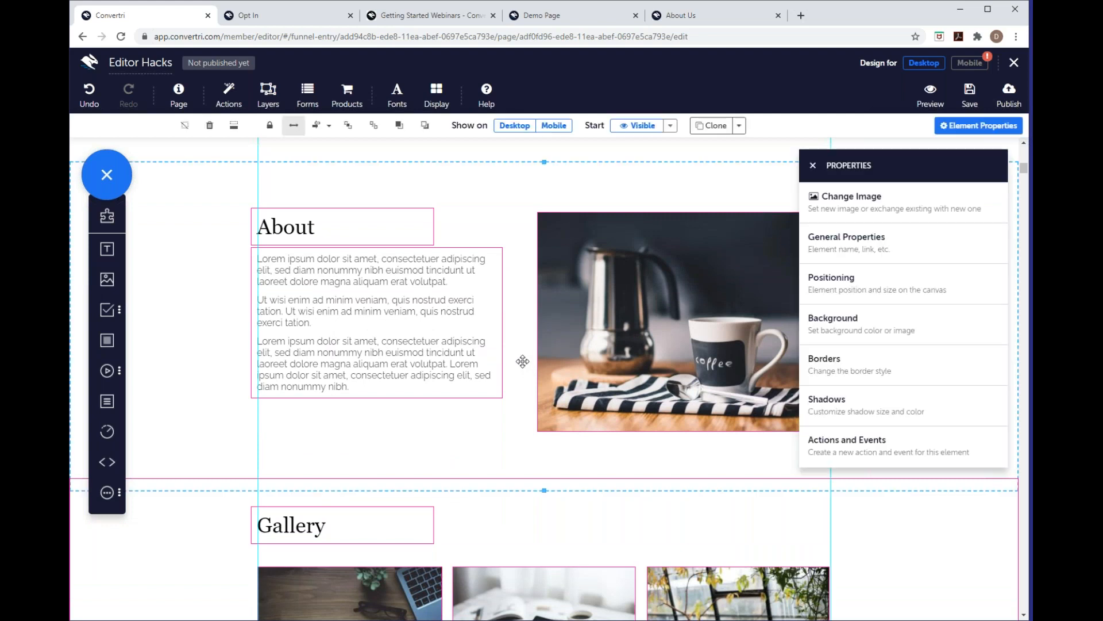
{"action": "scroll", "coordinate": [522, 361], "scroll_direction": "up", "scroll_amount": 1}
{"action": "left_click_drag", "start_coordinate": [502, 265], "coordinate": [506, 189]}
{"action": "left_click_drag", "start_coordinate": [580, 549], "coordinate": [569, 506]}
{"action": "left_click", "coordinate": [89, 95]}
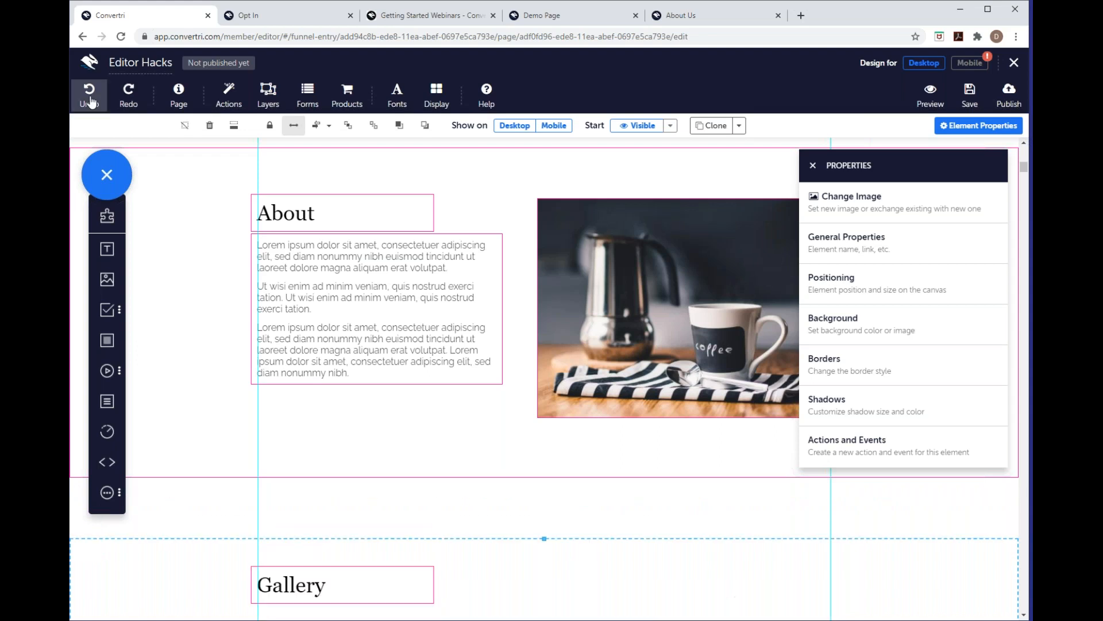
{"action": "left_click", "coordinate": [89, 95]}
- Remove the whitespace above the full-width About section
{"action": "scroll", "coordinate": [506, 375], "scroll_direction": "down", "scroll_amount": 3}
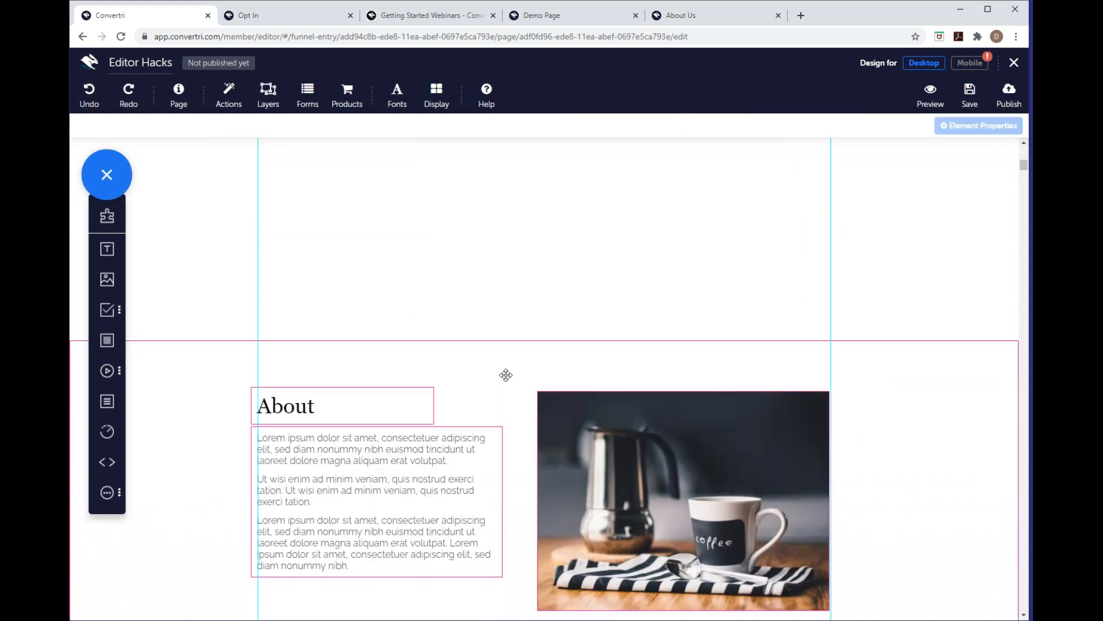
{"action": "left_click", "coordinate": [506, 374]}
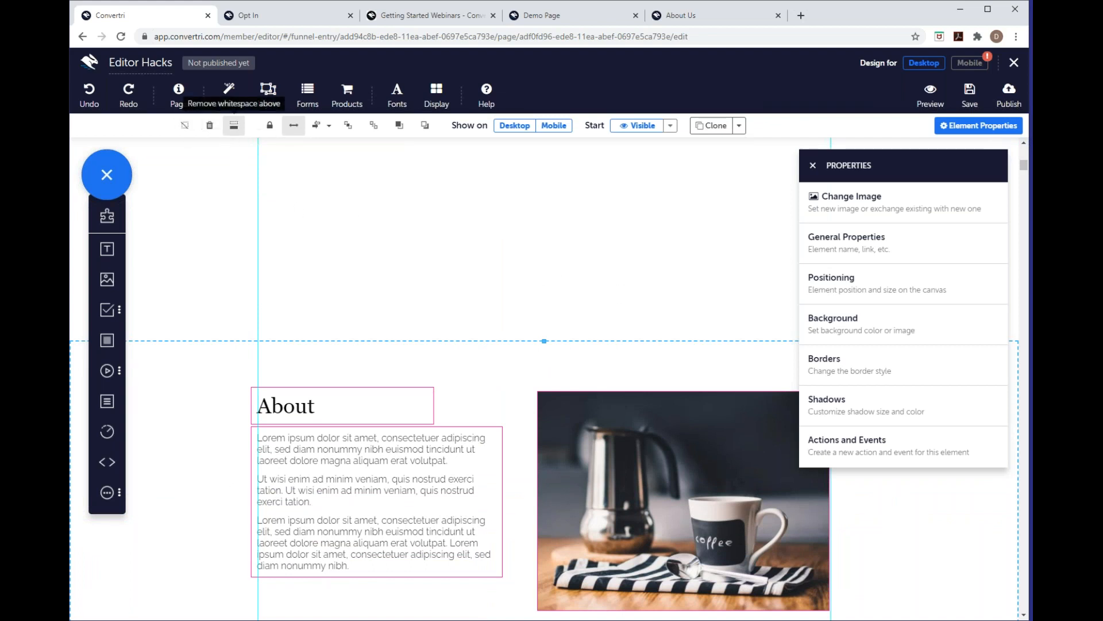
{"action": "left_click", "coordinate": [234, 125]}
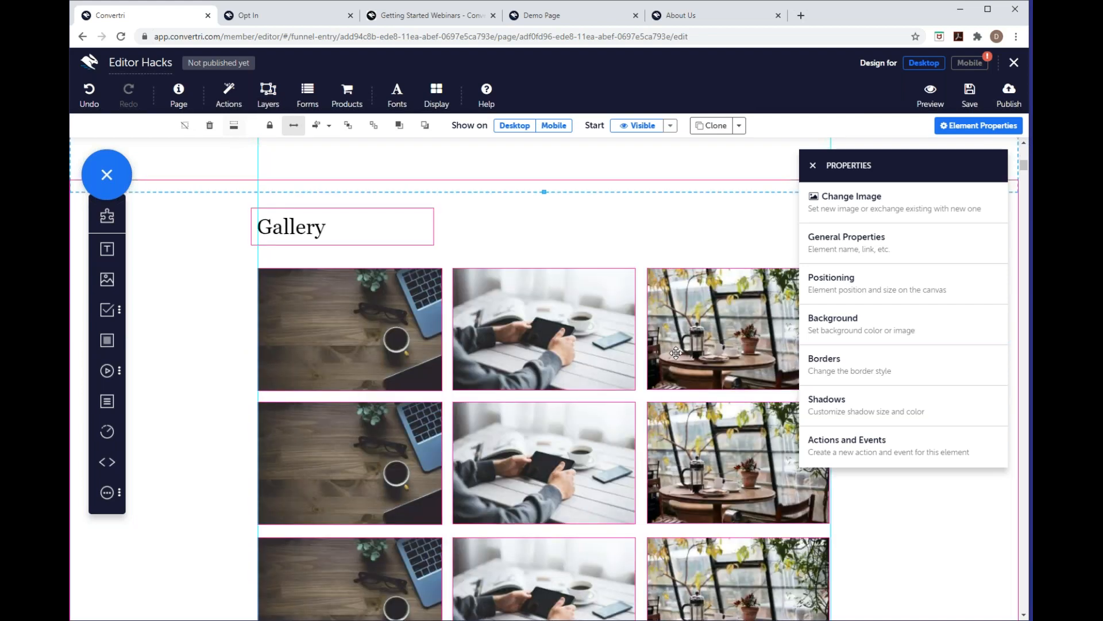
- Review the spacing between the sections, from the Bread, Pastry and Coffee section to the shop contact details
{"action": "scroll", "coordinate": [483, 316], "scroll_direction": "up", "scroll_amount": 3}
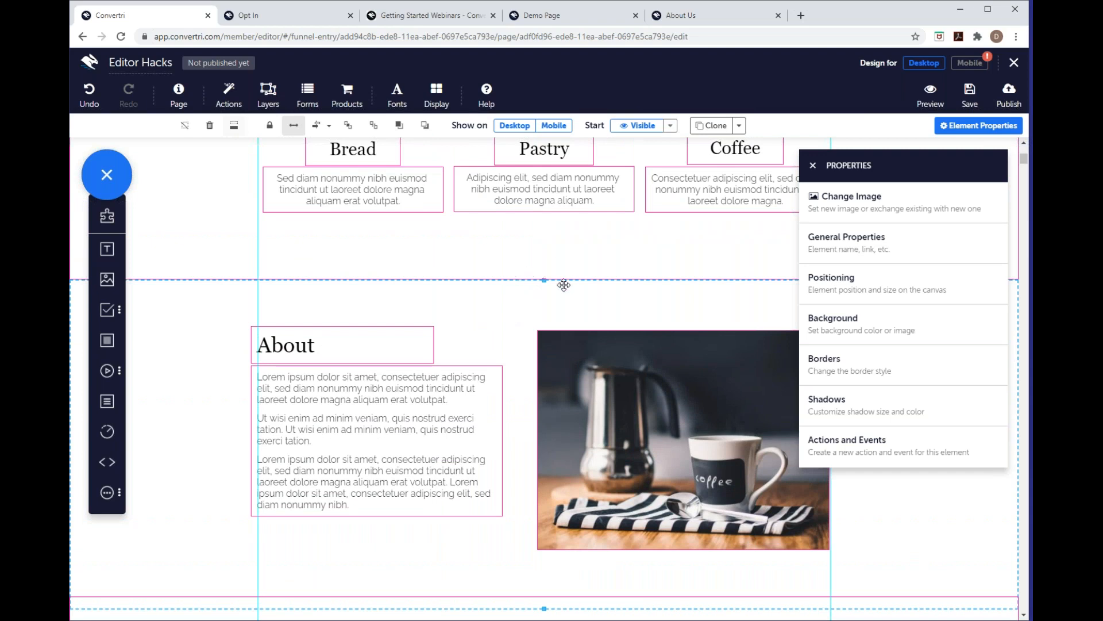
{"action": "scroll", "coordinate": [559, 253], "scroll_direction": "up", "scroll_amount": 7}
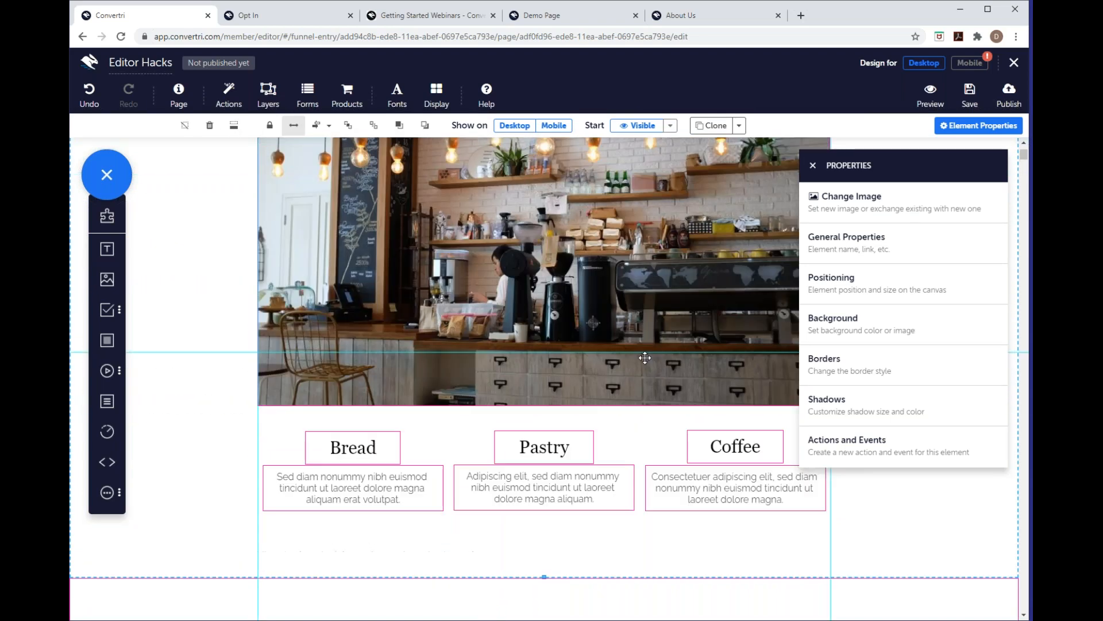
{"action": "scroll", "coordinate": [642, 358], "scroll_direction": "down", "scroll_amount": 14}
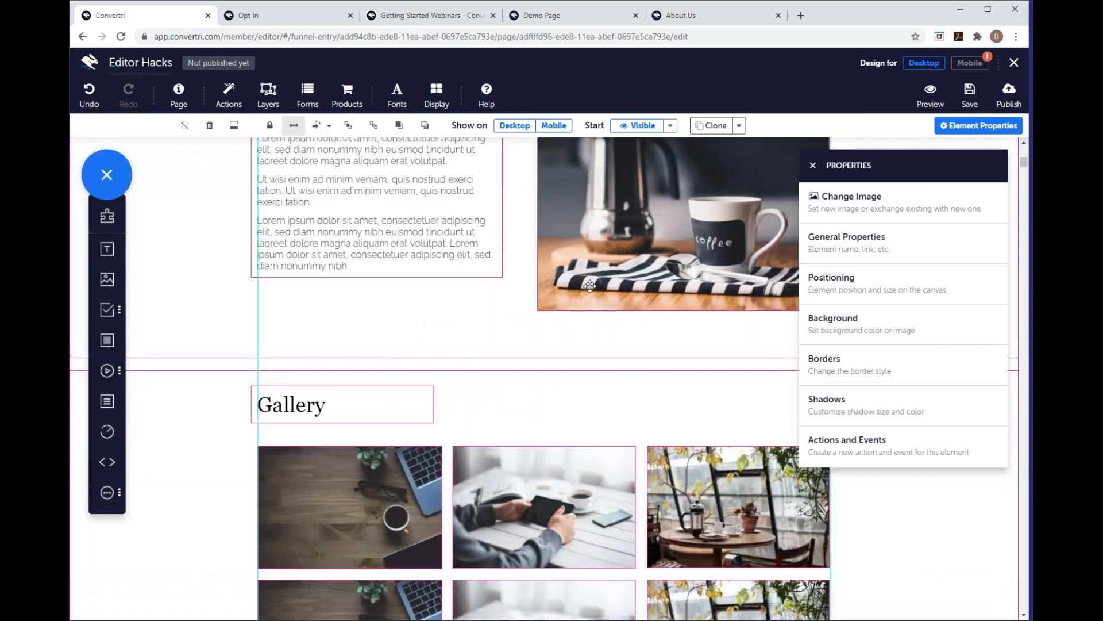
{"action": "scroll", "coordinate": [576, 277], "scroll_direction": "down", "scroll_amount": 5}
{"action": "scroll", "coordinate": [577, 278], "scroll_direction": "up", "scroll_amount": 10}
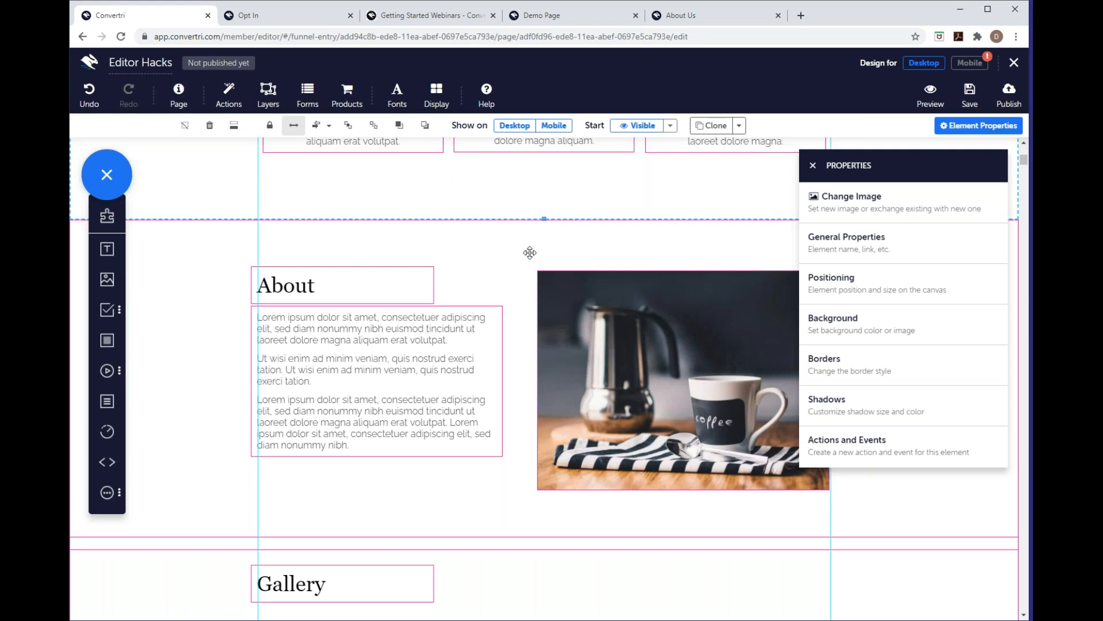
{"action": "scroll", "coordinate": [565, 384], "scroll_direction": "down", "scroll_amount": 2}
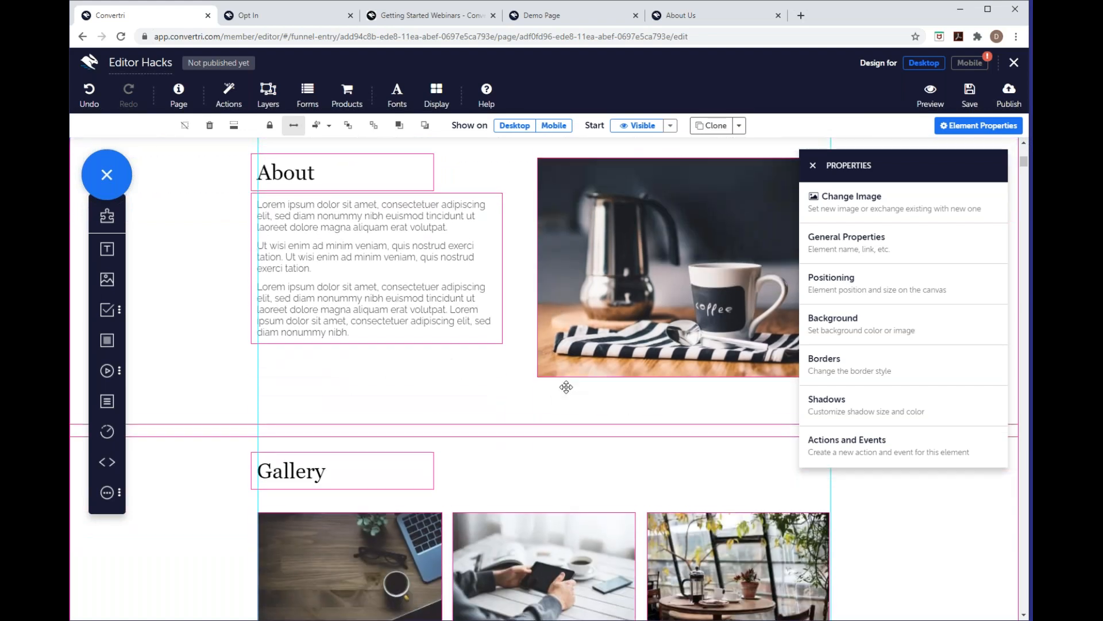
{"action": "scroll", "coordinate": [517, 362], "scroll_direction": "down", "scroll_amount": 4}
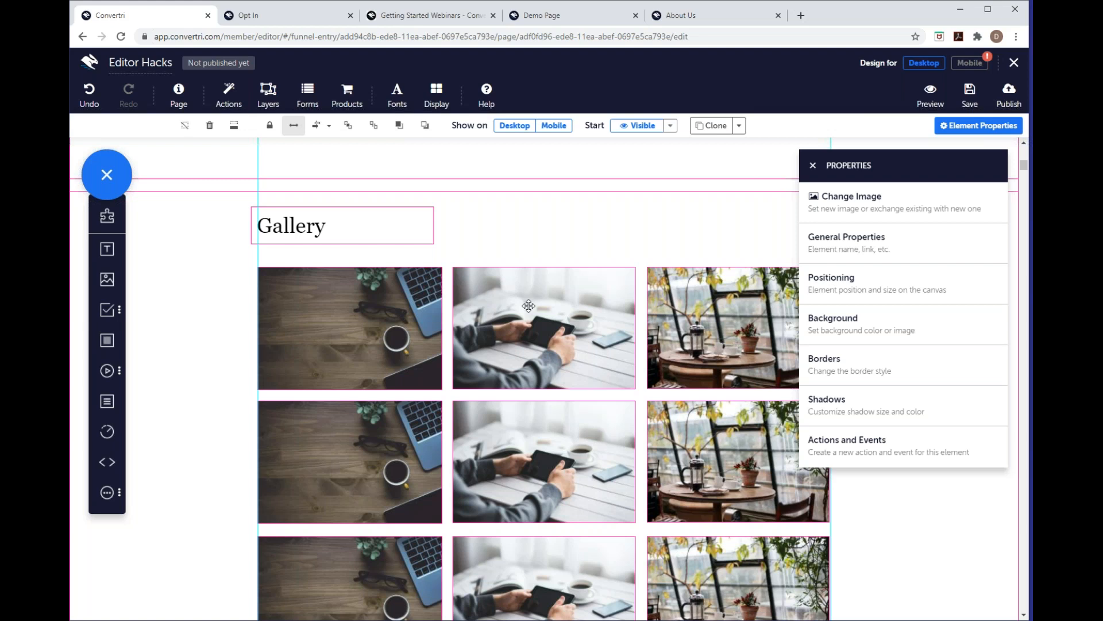
{"action": "scroll", "coordinate": [529, 305], "scroll_direction": "down", "scroll_amount": 10}
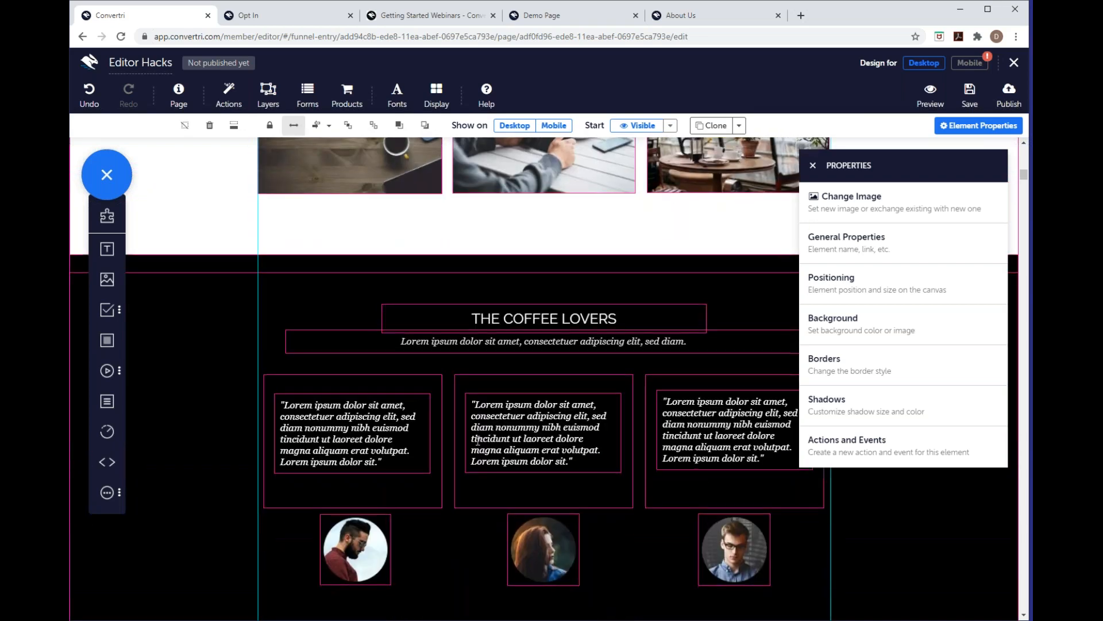
{"action": "scroll", "coordinate": [478, 441], "scroll_direction": "down", "scroll_amount": 2}
{"action": "scroll", "coordinate": [569, 397], "scroll_direction": "down", "scroll_amount": 6}
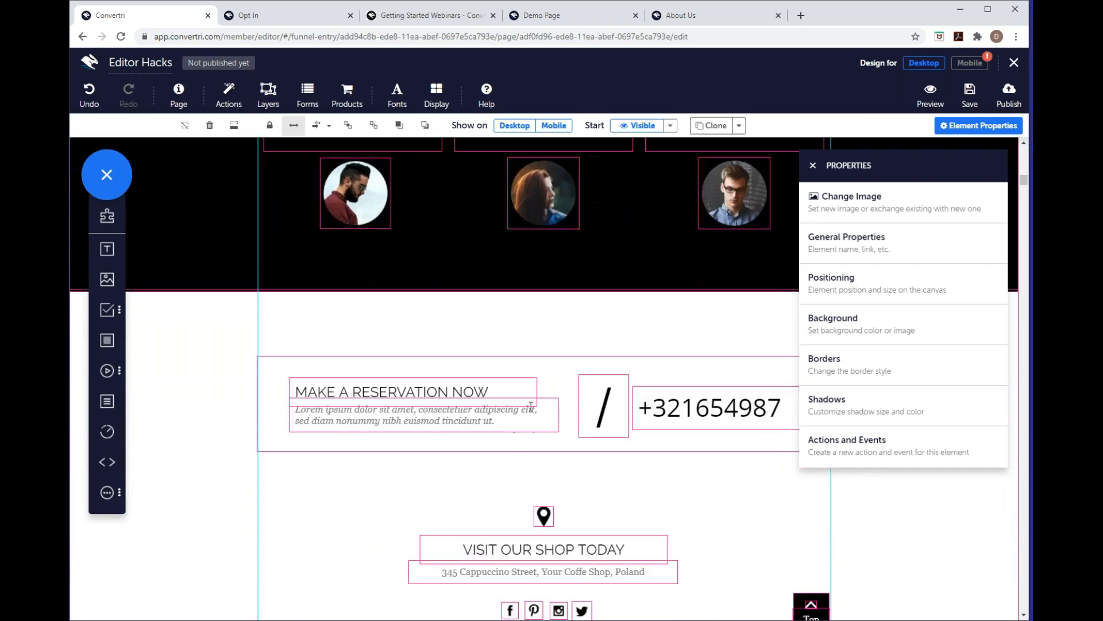
{"action": "scroll", "coordinate": [584, 367], "scroll_direction": "up", "scroll_amount": 4}
{"action": "scroll", "coordinate": [584, 367], "scroll_direction": "up", "scroll_amount": 18}
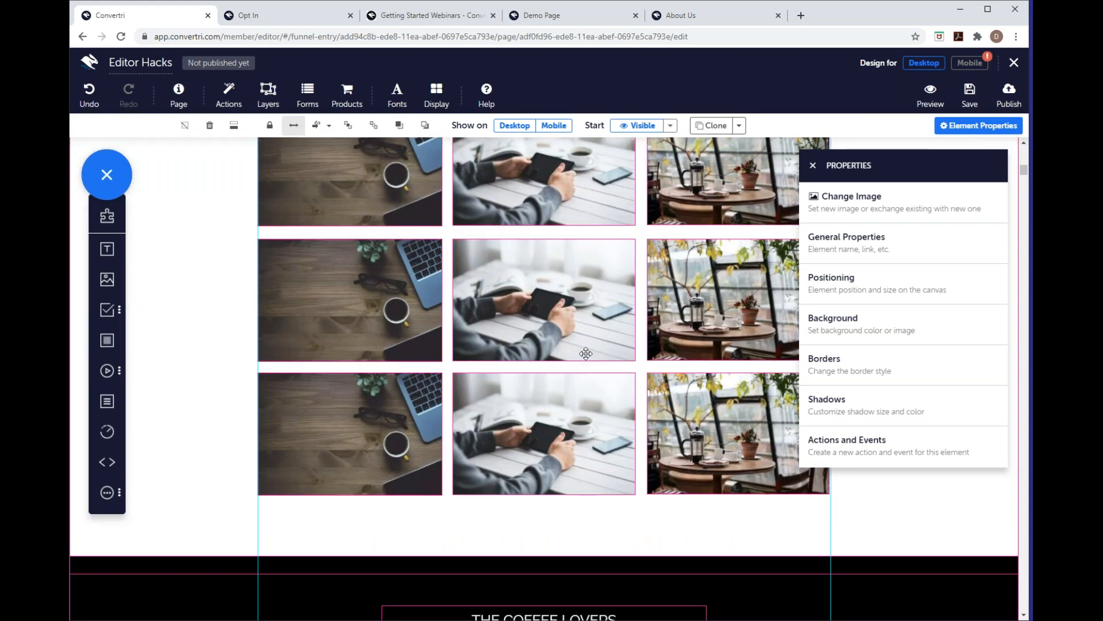
{"action": "scroll", "coordinate": [566, 343], "scroll_direction": "down", "scroll_amount": 6}
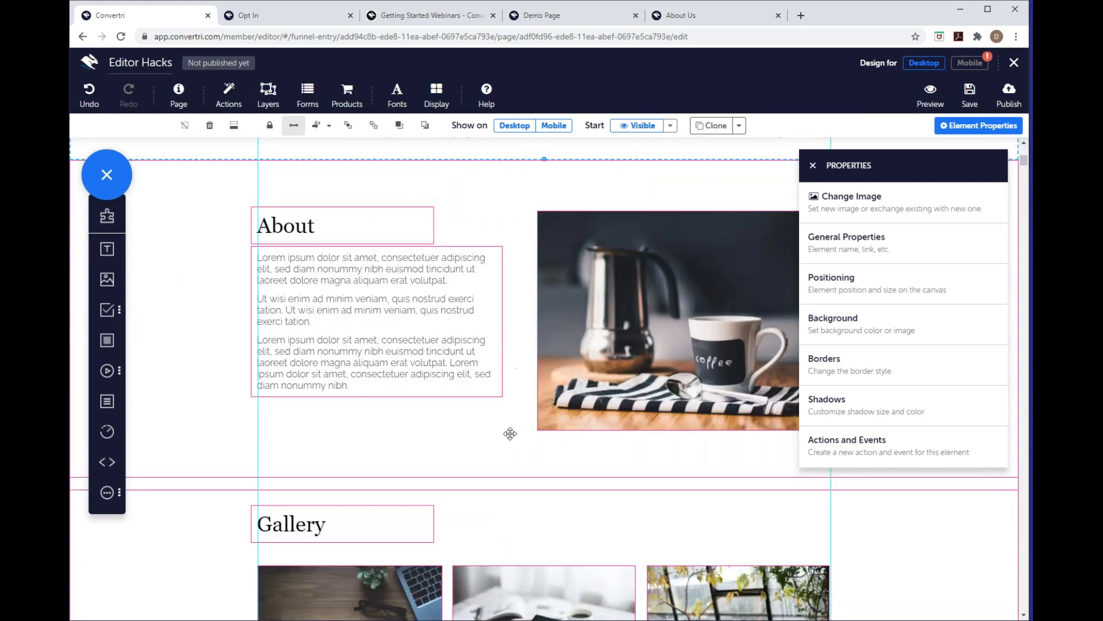
- Move the About section down together with all content below it, check the sections underneath, and undo the move
{"action": "left_click", "coordinate": [431, 522]}
{"action": "scroll", "coordinate": [425, 495], "scroll_direction": "down", "scroll_amount": 3}
{"action": "scroll", "coordinate": [442, 457], "scroll_direction": "up", "scroll_amount": 5}
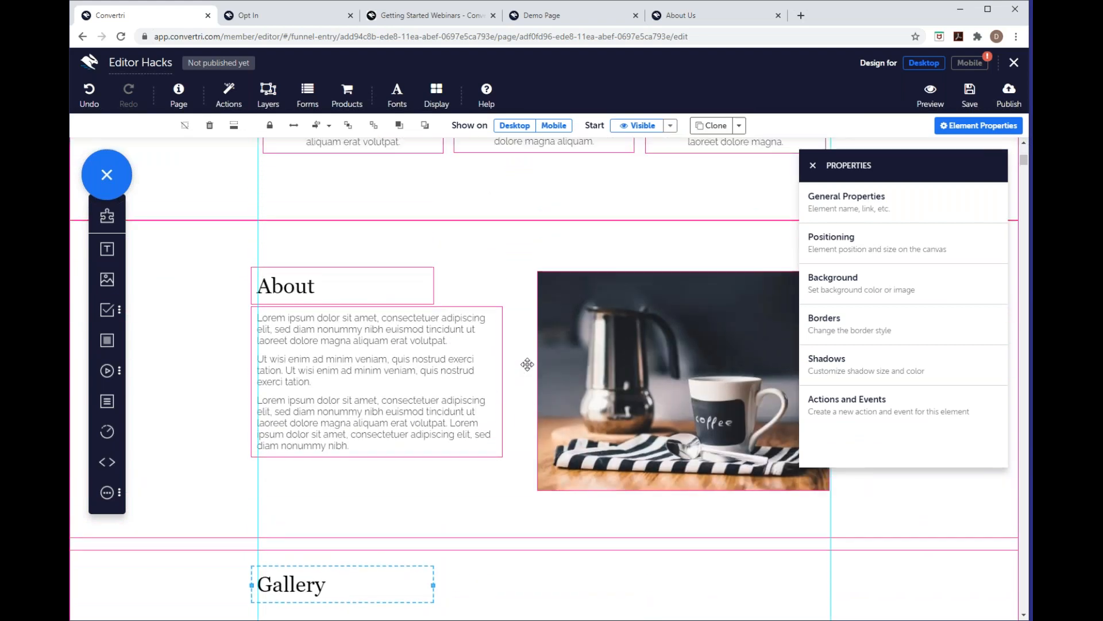
{"action": "left_click", "coordinate": [498, 326]}
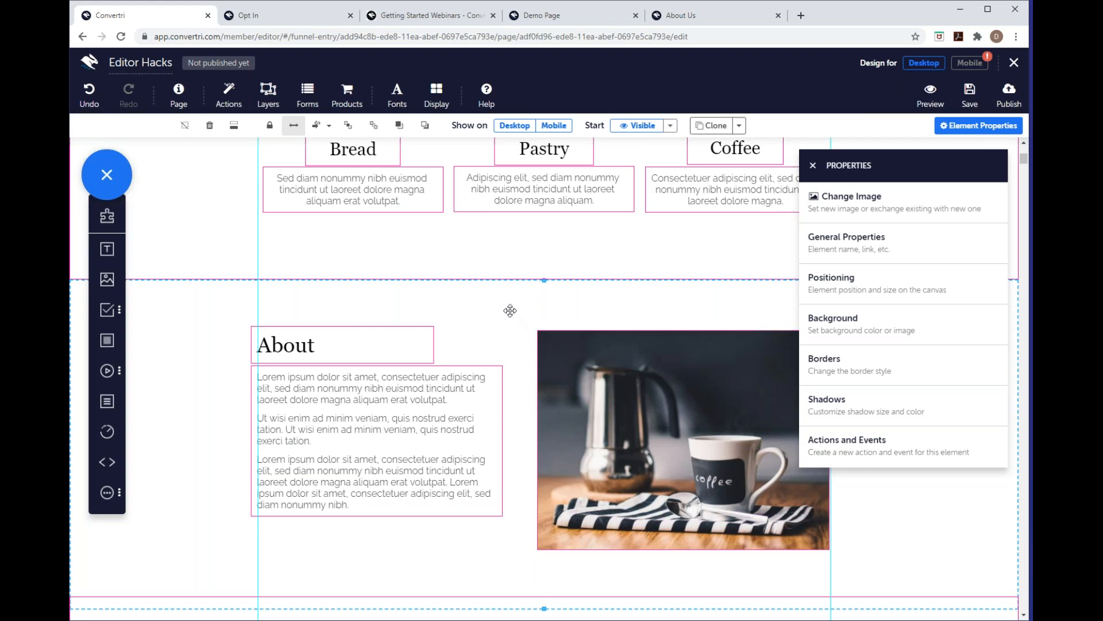
{"action": "left_click_drag", "start_coordinate": [510, 311], "coordinate": [515, 559]}
{"action": "scroll", "coordinate": [510, 421], "scroll_direction": "down", "scroll_amount": 8}
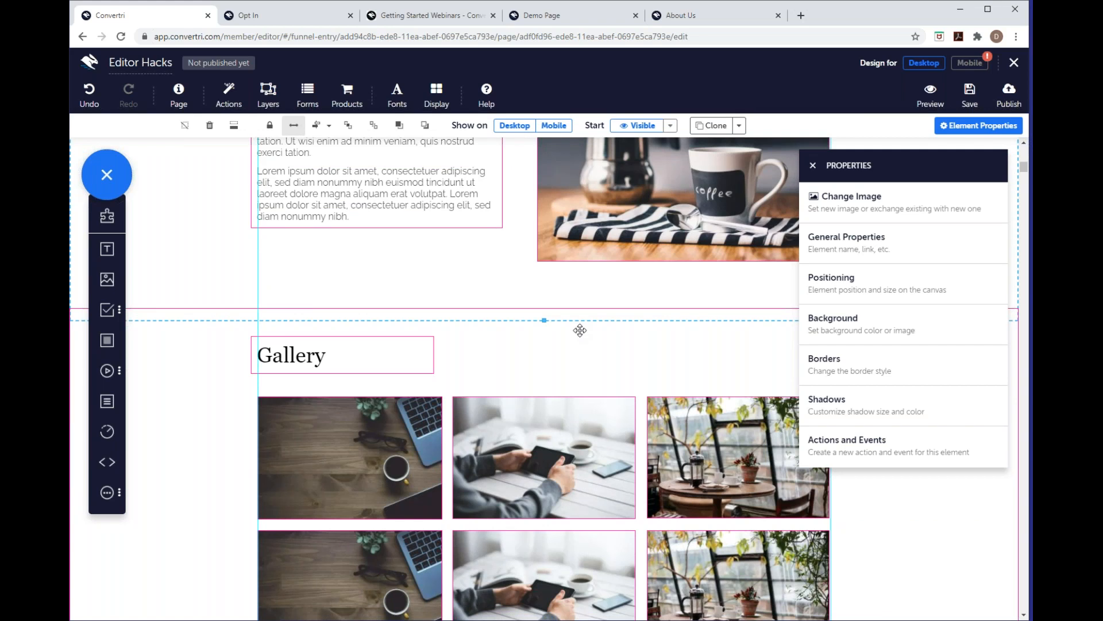
{"action": "scroll", "coordinate": [581, 332], "scroll_direction": "down", "scroll_amount": 10}
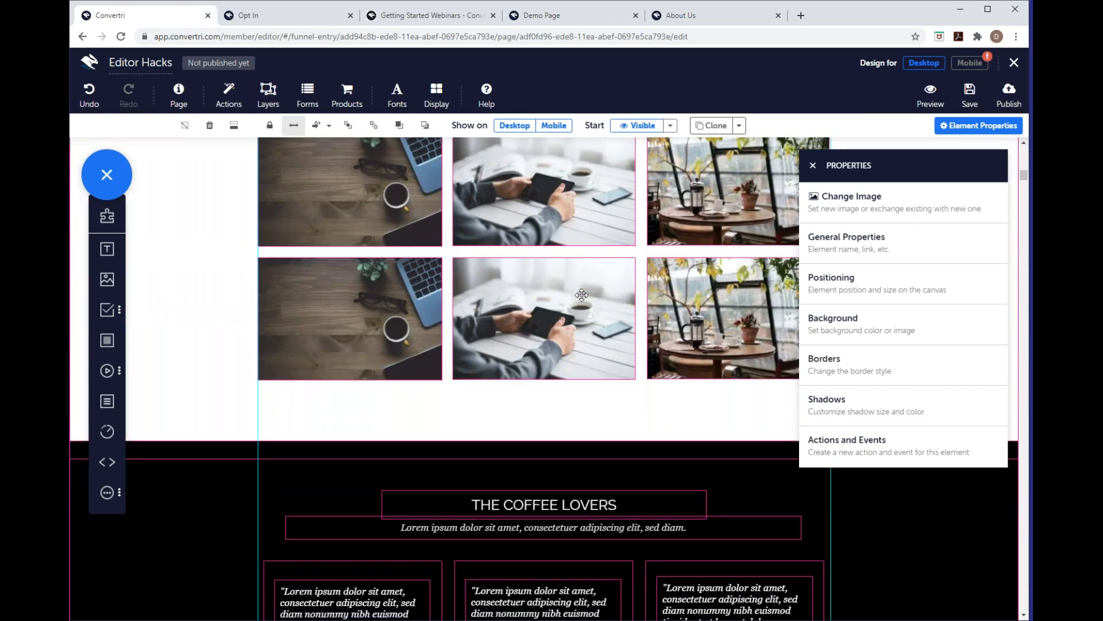
{"action": "scroll", "coordinate": [591, 318], "scroll_direction": "down", "scroll_amount": 5}
{"action": "scroll", "coordinate": [601, 310], "scroll_direction": "up", "scroll_amount": 12}
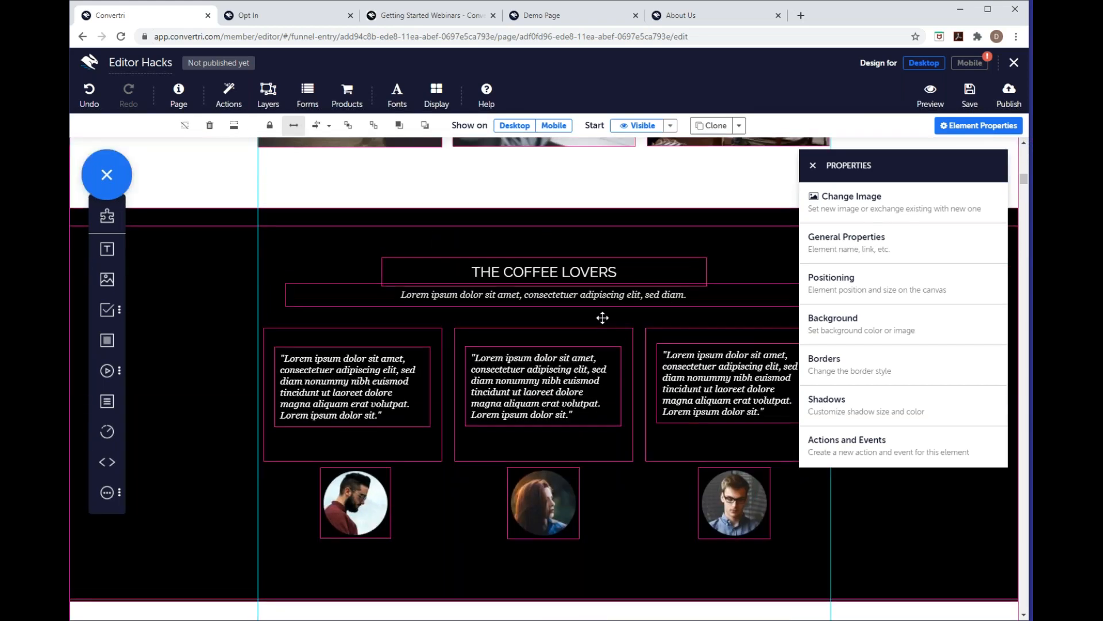
{"action": "scroll", "coordinate": [611, 305], "scroll_direction": "up", "scroll_amount": 10}
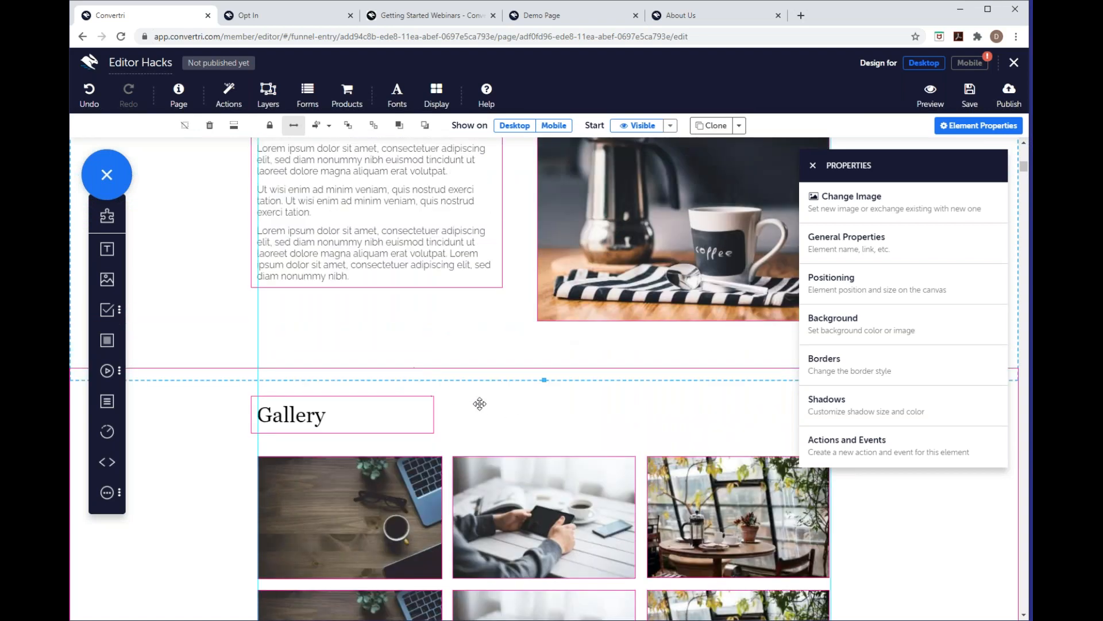
{"action": "scroll", "coordinate": [528, 350], "scroll_direction": "up", "scroll_amount": 4}
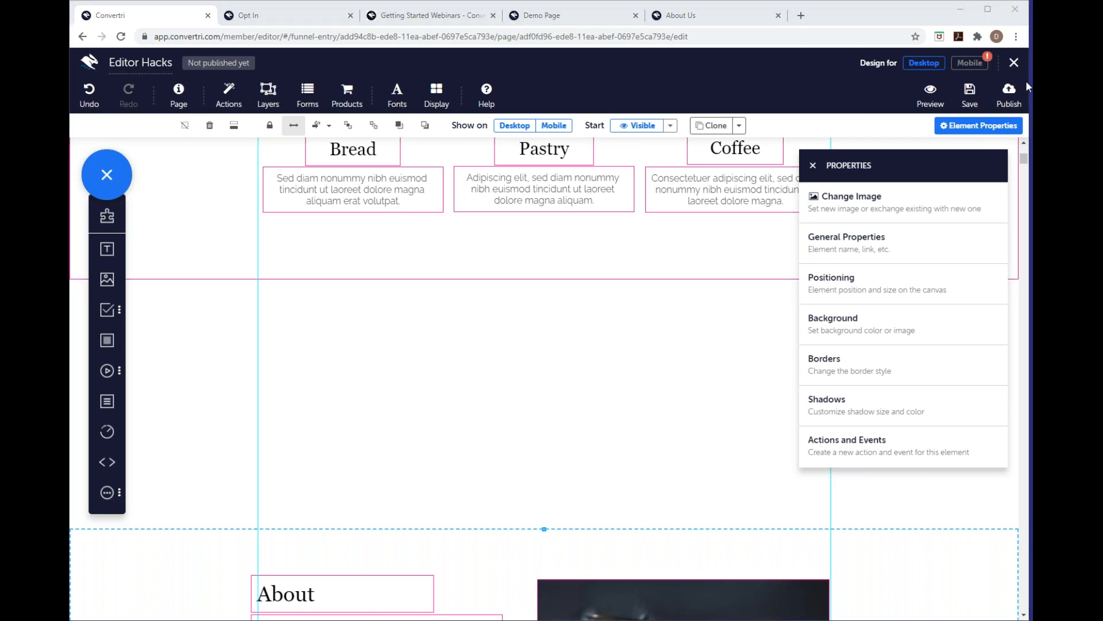
{"action": "left_click", "coordinate": [99, 109]}
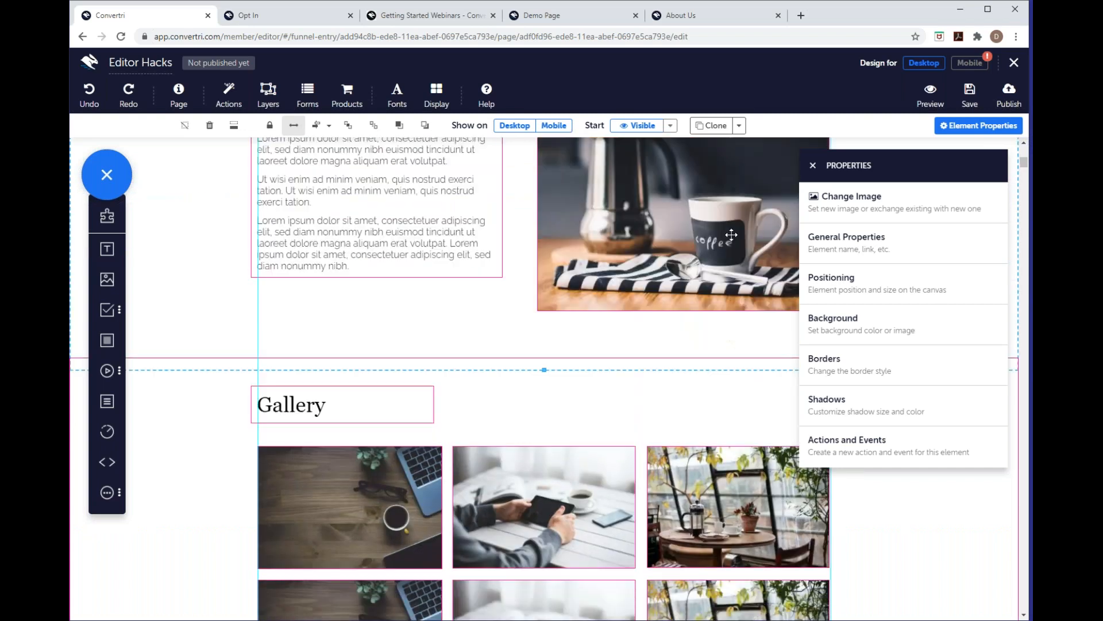
- Duplicate the first round portrait photo in The Coffee Lovers section, placing the copy between the first and second photos
{"action": "scroll", "coordinate": [731, 235], "scroll_direction": "up", "scroll_amount": 4}
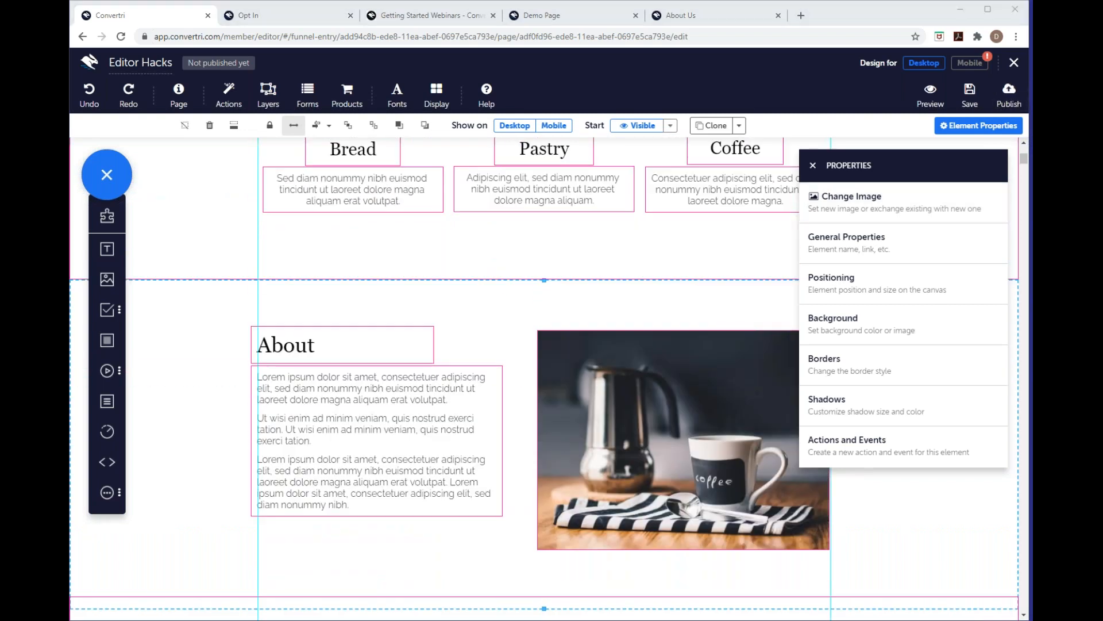
{"action": "scroll", "coordinate": [681, 313], "scroll_direction": "down", "scroll_amount": 5}
{"action": "scroll", "coordinate": [550, 448], "scroll_direction": "down", "scroll_amount": 1}
{"action": "scroll", "coordinate": [548, 438], "scroll_direction": "down", "scroll_amount": 7}
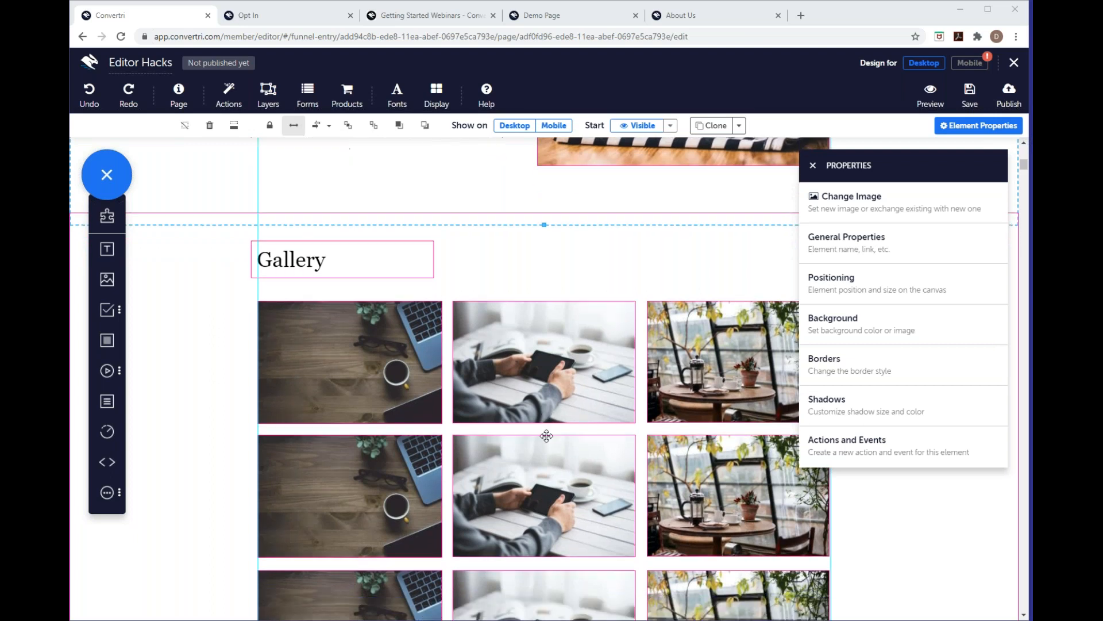
{"action": "scroll", "coordinate": [546, 416], "scroll_direction": "down", "scroll_amount": 4}
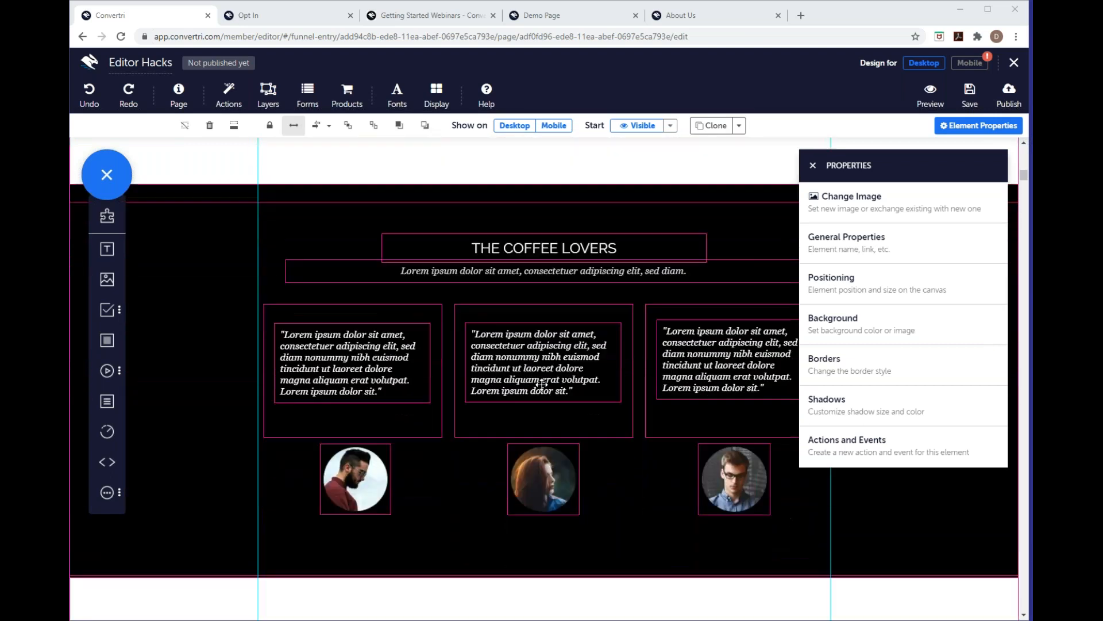
{"action": "left_click", "coordinate": [348, 441]}
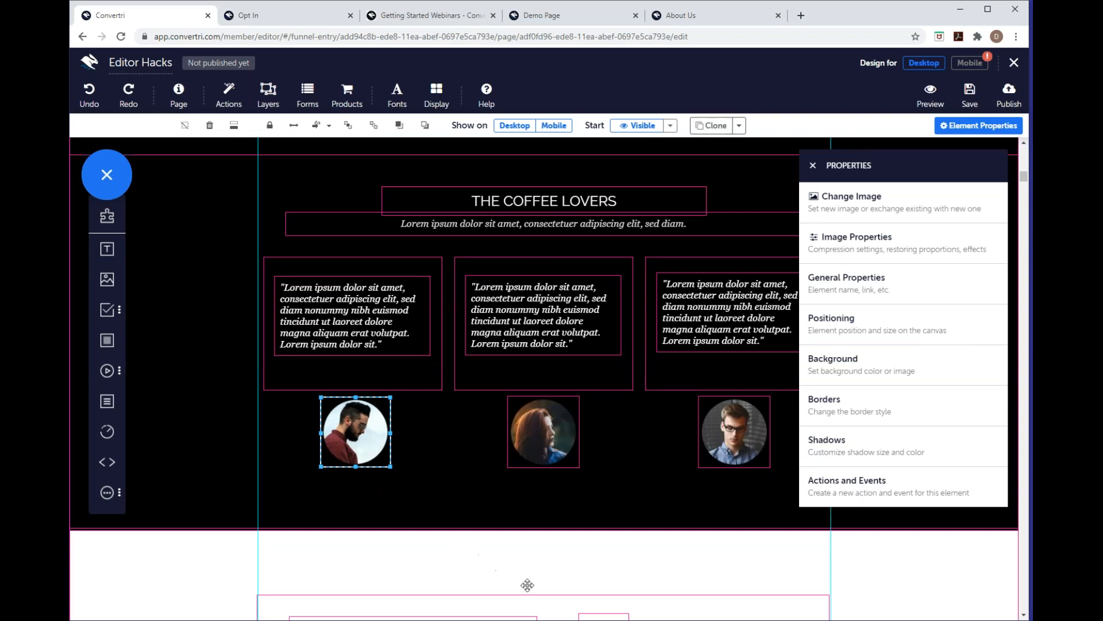
{"action": "scroll", "coordinate": [432, 511], "scroll_direction": "up", "scroll_amount": 2}
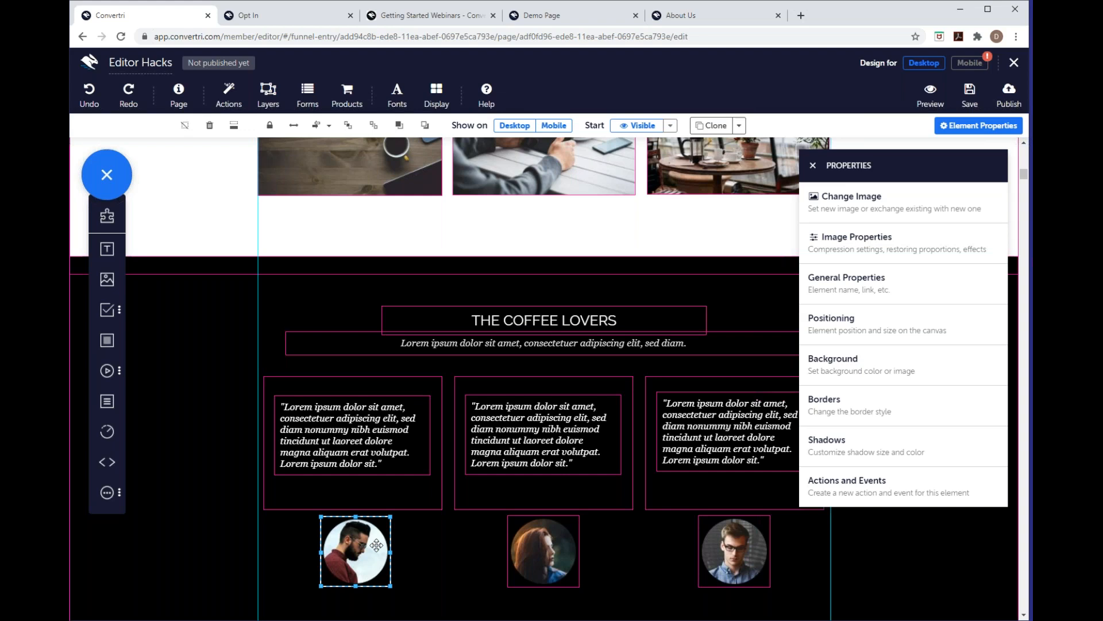
{"action": "left_click_drag", "start_coordinate": [377, 545], "coordinate": [455, 546]}
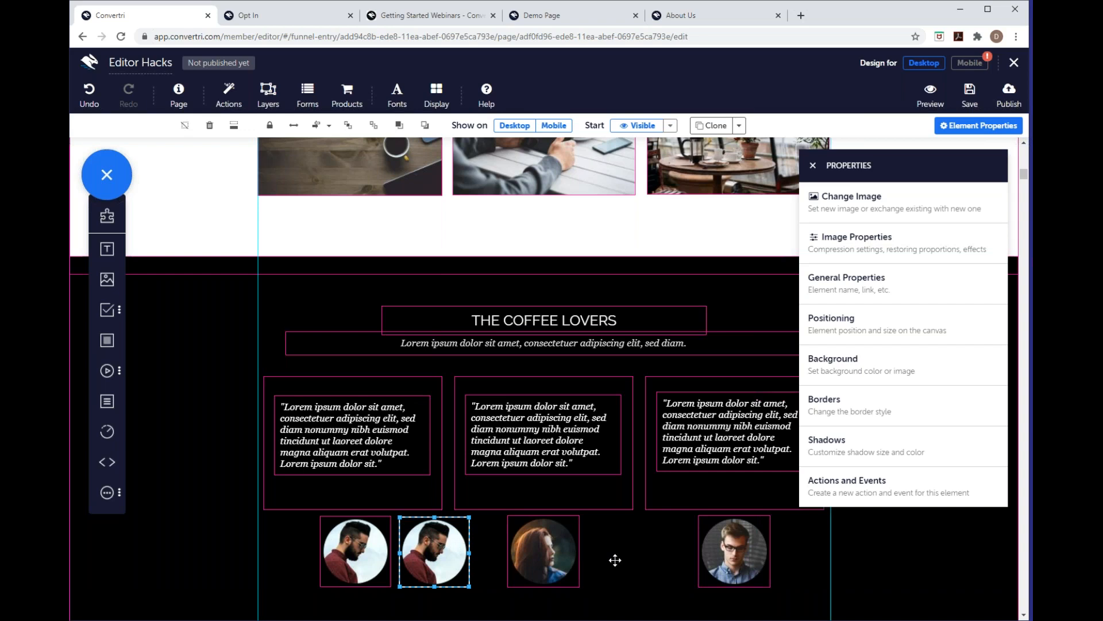
- Shift the first round portrait slightly left and place its duplicate lower, just to its right, in The Coffee Lovers section
{"action": "left_click", "coordinate": [371, 549]}
{"action": "left_click_drag", "start_coordinate": [370, 548], "coordinate": [342, 549]}
{"action": "left_click_drag", "start_coordinate": [431, 554], "coordinate": [404, 585]}
{"action": "scroll", "coordinate": [575, 373], "scroll_direction": "down", "scroll_amount": 2}
- Duplicate the second and third round portraits, placing each copy lower and to the right of its original
{"action": "left_click", "coordinate": [557, 437]}
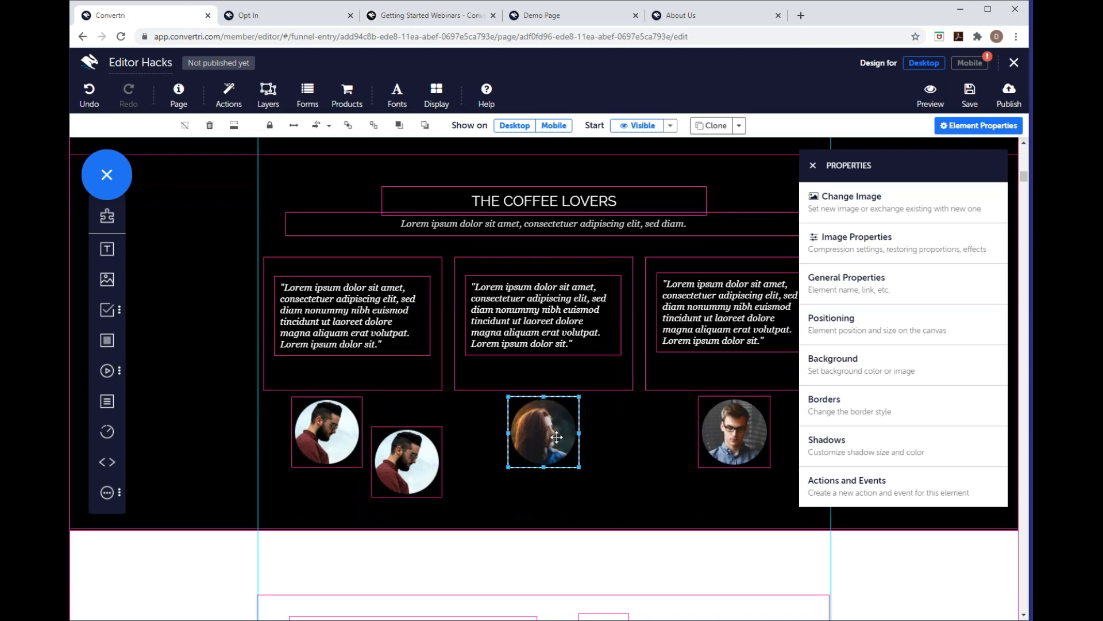
{"action": "left_click_drag", "start_coordinate": [589, 457], "coordinate": [667, 486]}
{"action": "left_click", "coordinate": [750, 448]}
{"action": "left_click_drag", "start_coordinate": [753, 447], "coordinate": [799, 502]}
{"action": "left_click_drag", "start_coordinate": [707, 426], "coordinate": [678, 427]}
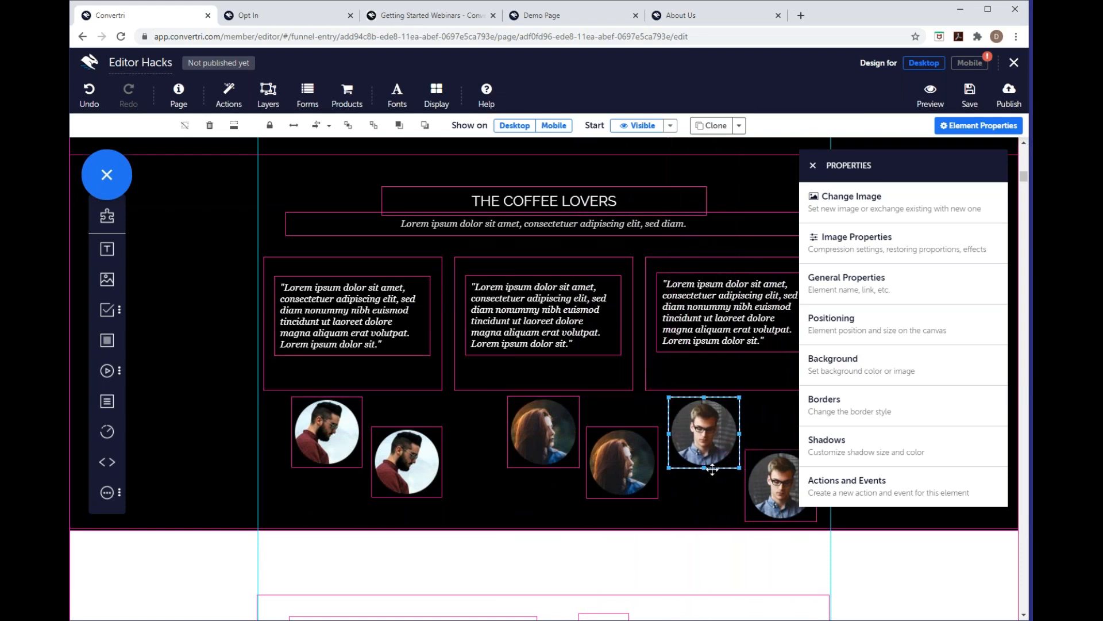
{"action": "left_click", "coordinate": [714, 500]}
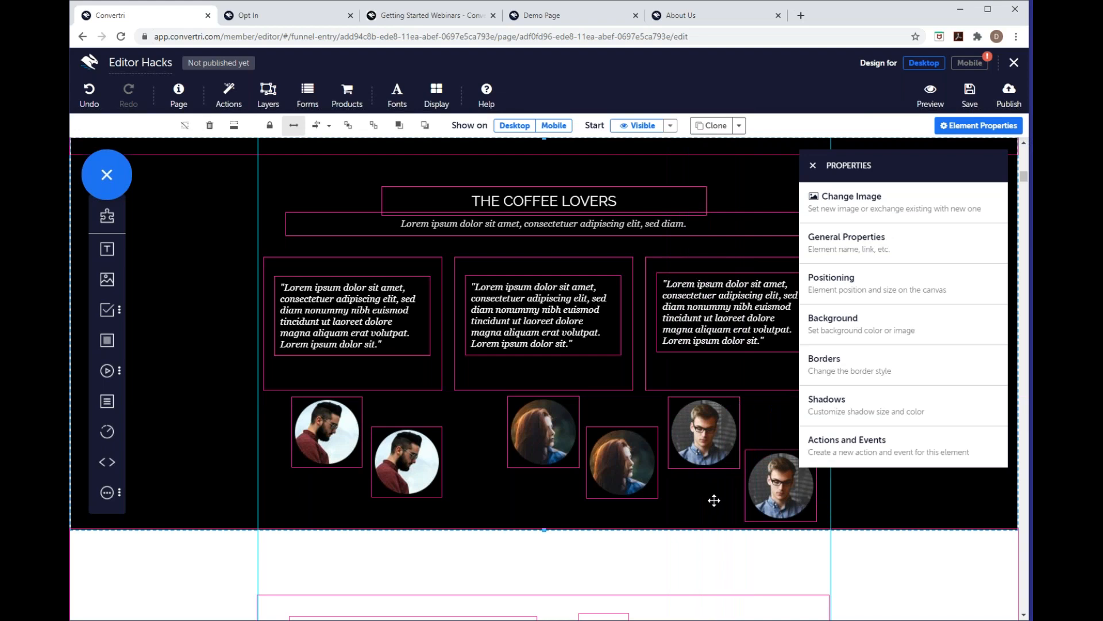
- Adjust the uneven portrait layout by moving the first and second portraits' copies lower and the second portrait slightly left
{"action": "mouse_move", "coordinate": [108, 342]}
{"action": "left_click_drag", "start_coordinate": [395, 473], "coordinate": [392, 485]}
{"action": "left_click_drag", "start_coordinate": [532, 434], "coordinate": [528, 434]}
{"action": "left_click_drag", "start_coordinate": [630, 474], "coordinate": [620, 487]}
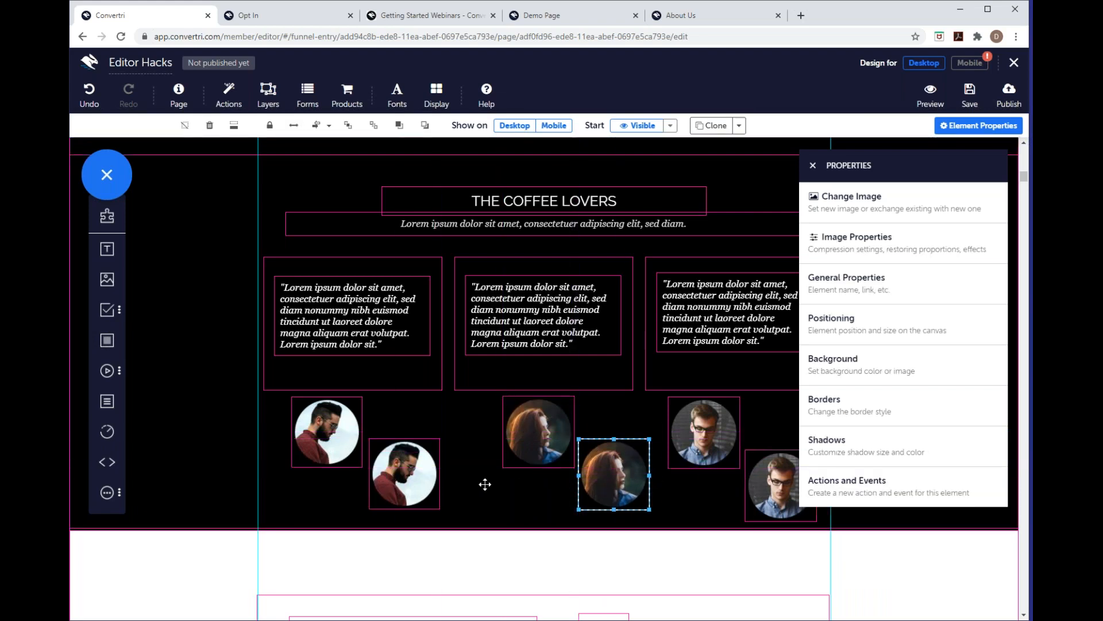
{"action": "left_click", "coordinate": [526, 457]}
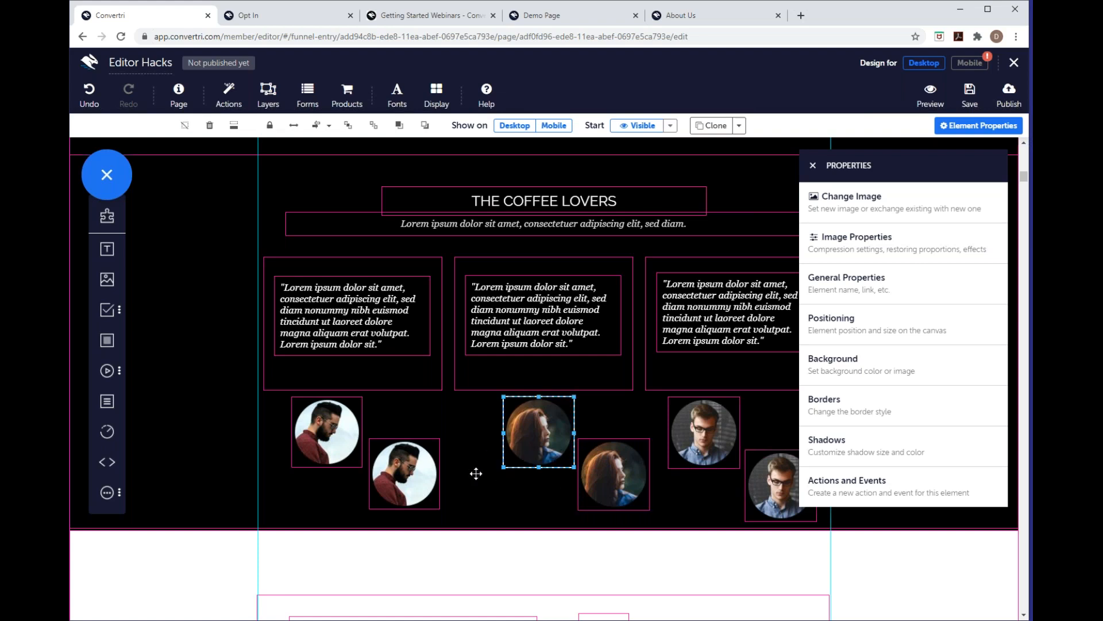
{"action": "left_click", "coordinate": [405, 421]}
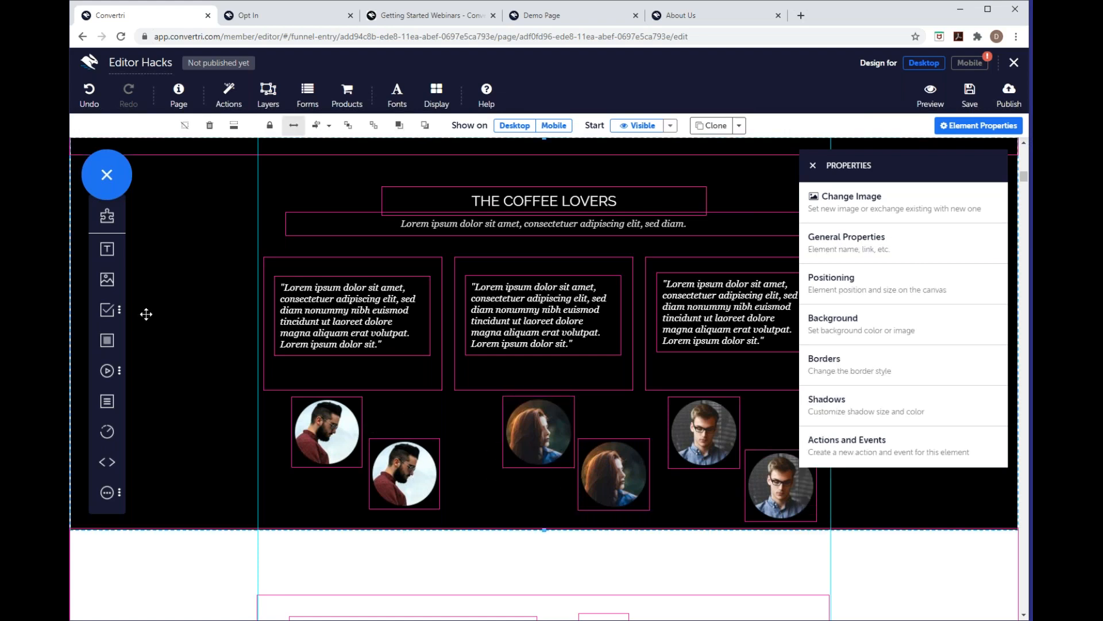
- Add a panel below the three testimonials and resize it to span the content width and cover all six portraits
{"action": "left_click", "coordinate": [107, 341]}
{"action": "left_click_drag", "start_coordinate": [526, 250], "coordinate": [542, 446]}
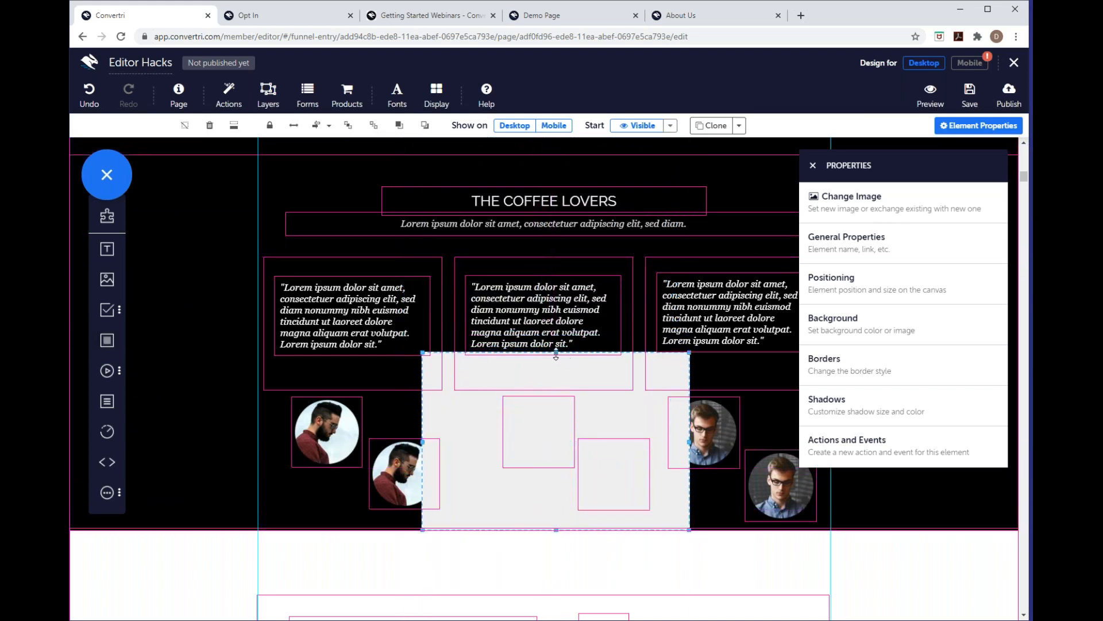
{"action": "left_click_drag", "start_coordinate": [556, 354], "coordinate": [556, 395]}
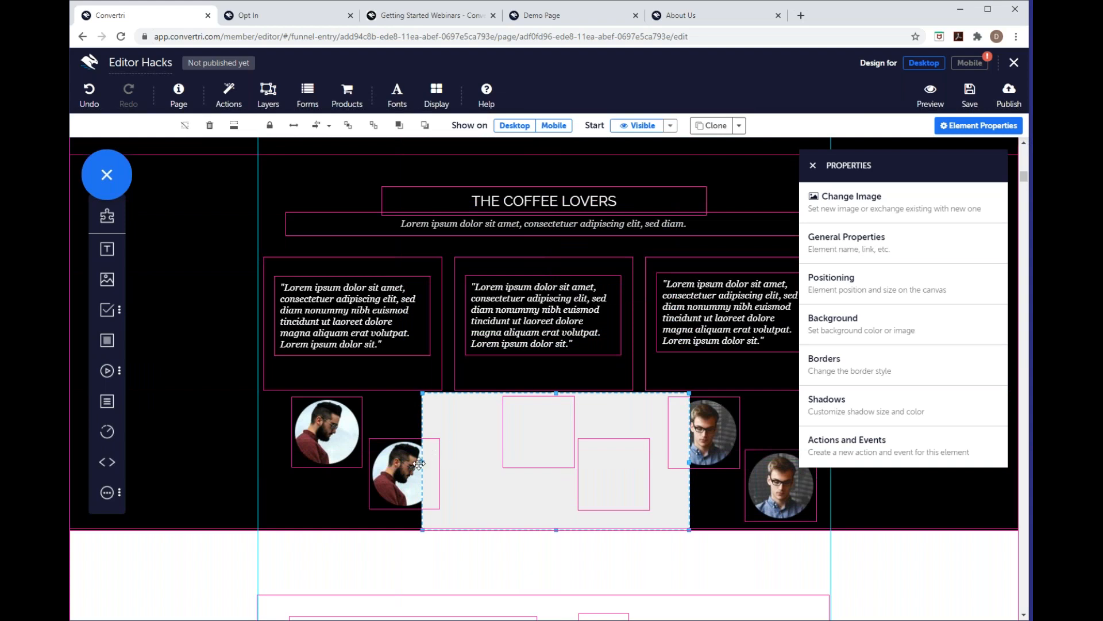
{"action": "left_click_drag", "start_coordinate": [423, 462], "coordinate": [266, 440]}
{"action": "left_click_drag", "start_coordinate": [689, 462], "coordinate": [829, 467]}
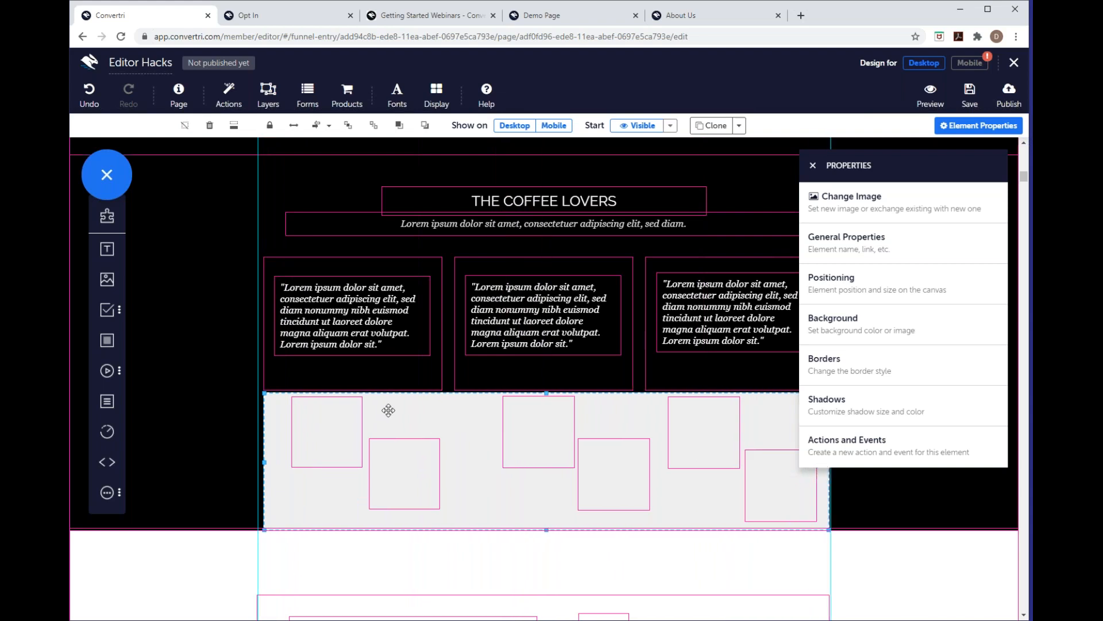
- Layer the panel behind the portraits but in front of the black section, and move it slightly left with its contents
{"action": "left_click", "coordinate": [374, 127]}
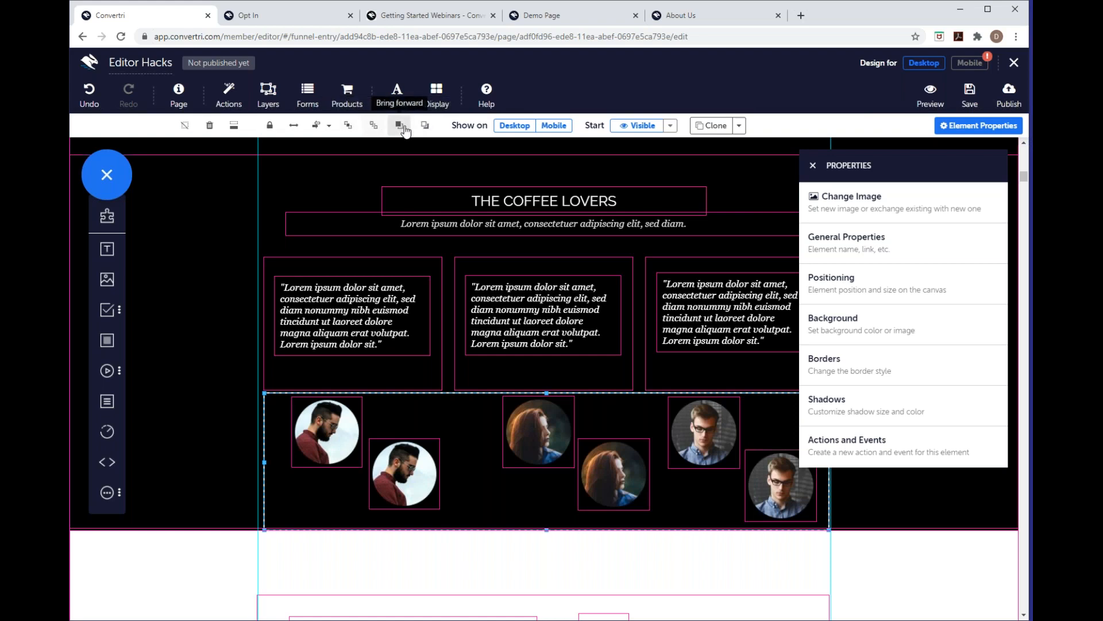
{"action": "left_click", "coordinate": [400, 126]}
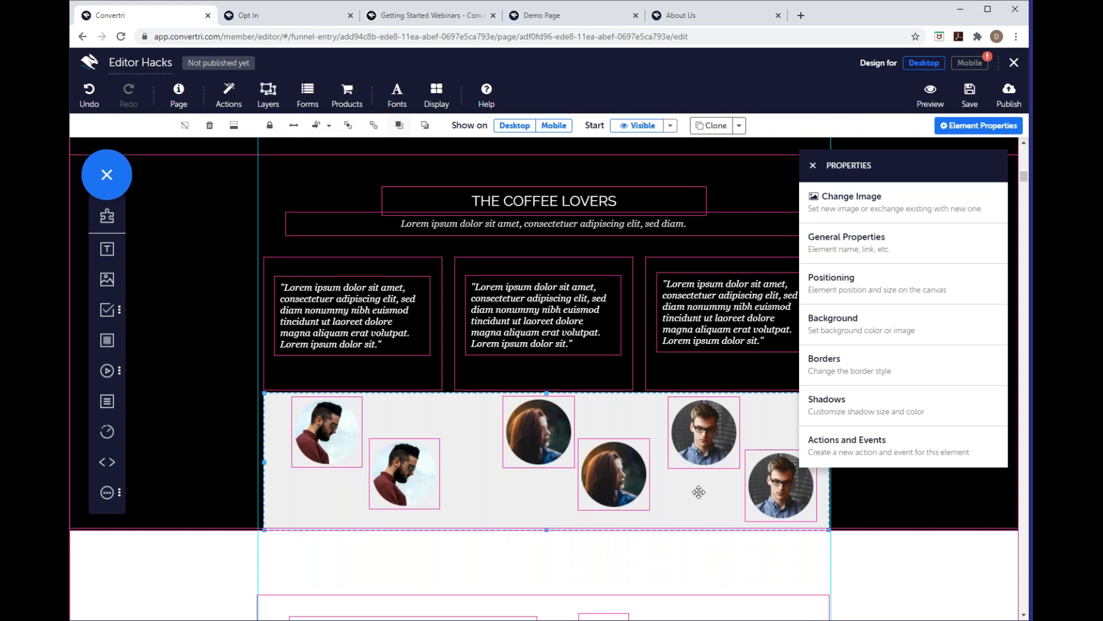
{"action": "mouse_move", "coordinate": [703, 509]}
{"action": "left_mouse_down"}
{"action": "mouse_move", "coordinate": [704, 547]}
{"action": "mouse_move", "coordinate": [705, 520]}
{"action": "mouse_move", "coordinate": [712, 533]}
{"action": "mouse_move", "coordinate": [699, 509]}
{"action": "left_mouse_up"}
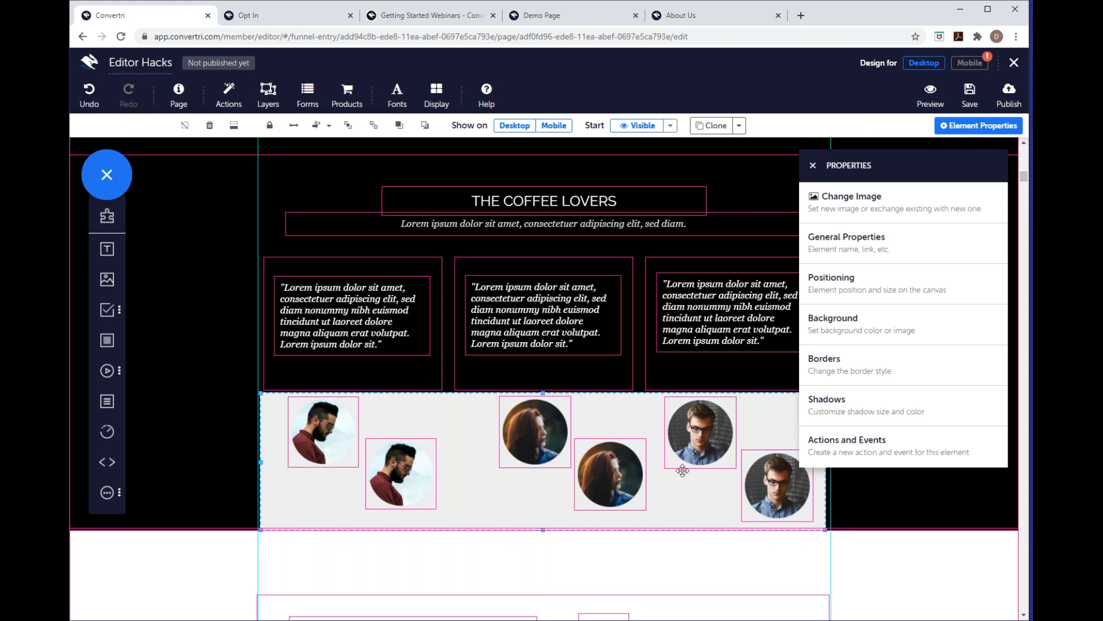
- Align the six portraits inside the panel with Middle Align and Justify Horizontally
{"action": "left_click", "coordinate": [329, 131]}
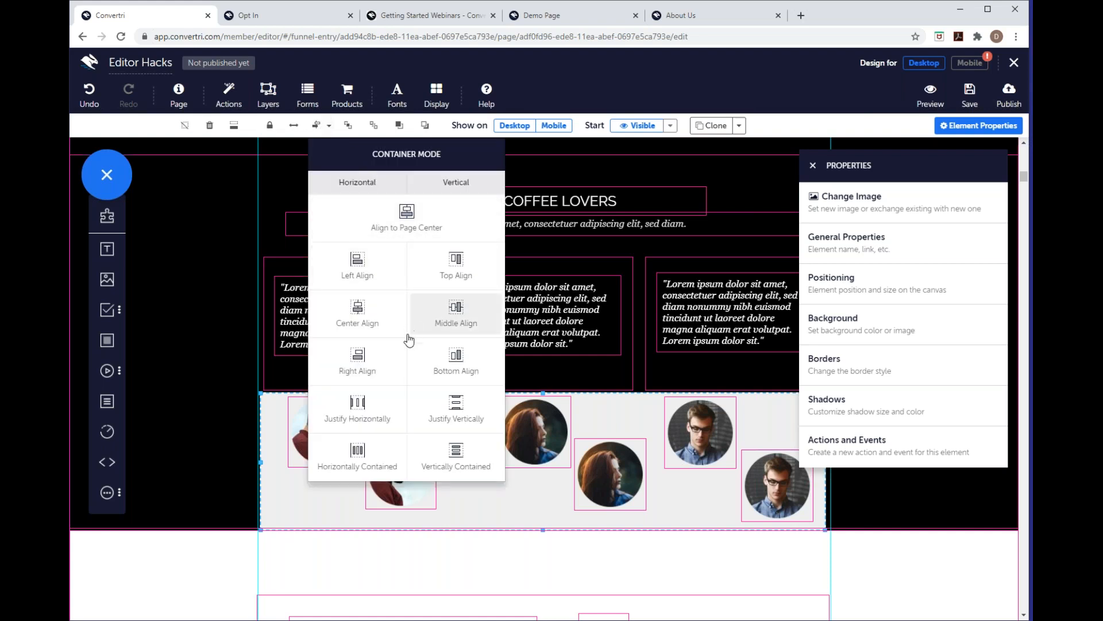
{"action": "left_click", "coordinate": [459, 320]}
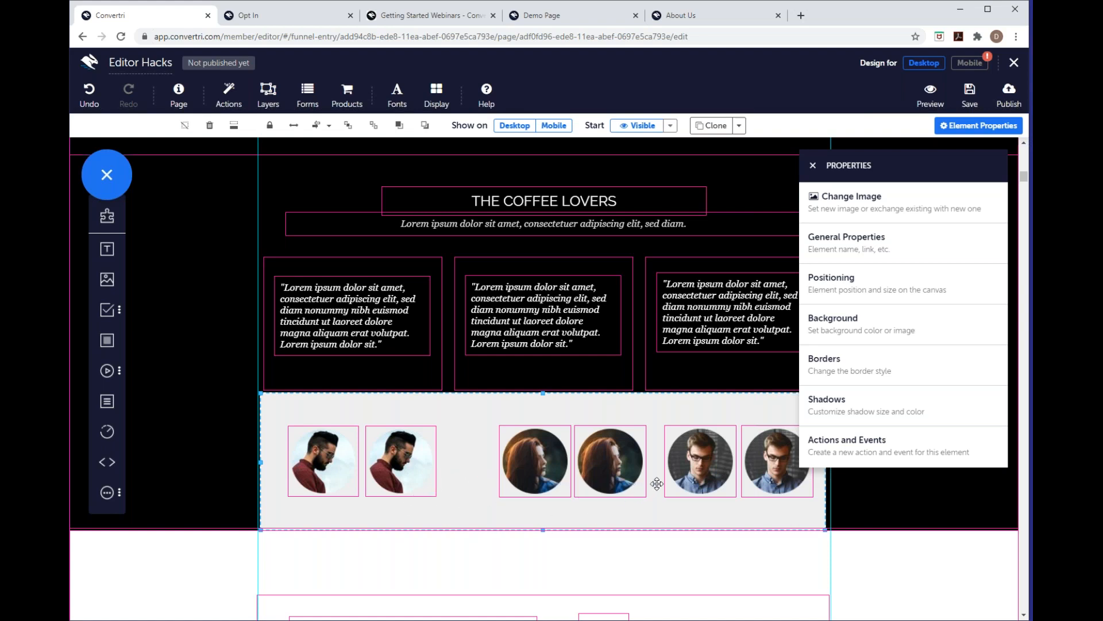
{"action": "left_click", "coordinate": [329, 127]}
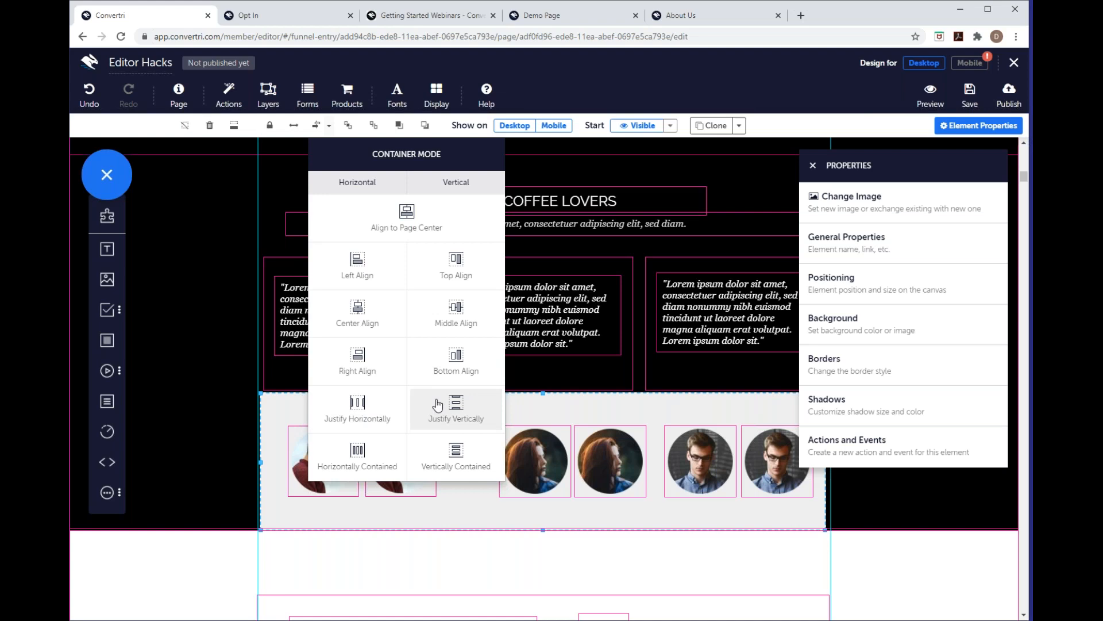
{"action": "left_click", "coordinate": [357, 405]}
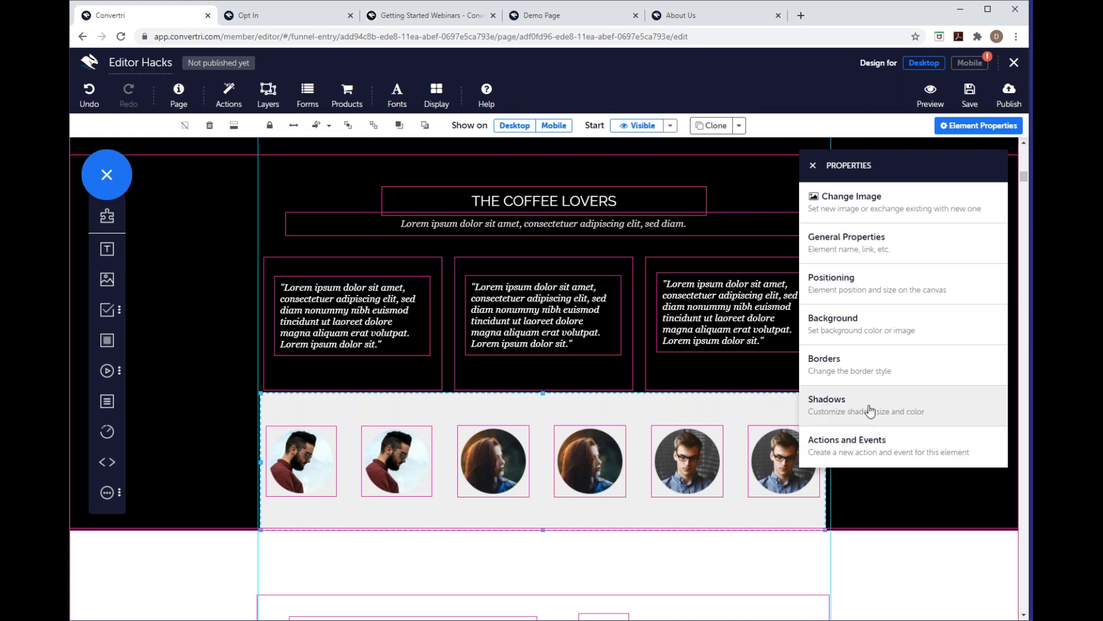
- Make the portrait panel's background fill transparent, rgba(252, 252, 252, 0), and move the panel with its portraits slightly left
{"action": "left_click", "coordinate": [866, 344]}
{"action": "left_click", "coordinate": [819, 239]}
{"action": "left_click_drag", "start_coordinate": [840, 222], "coordinate": [814, 152]}
{"action": "left_click_drag", "start_coordinate": [989, 223], "coordinate": [990, 327]}
{"action": "left_click", "coordinate": [973, 405]}
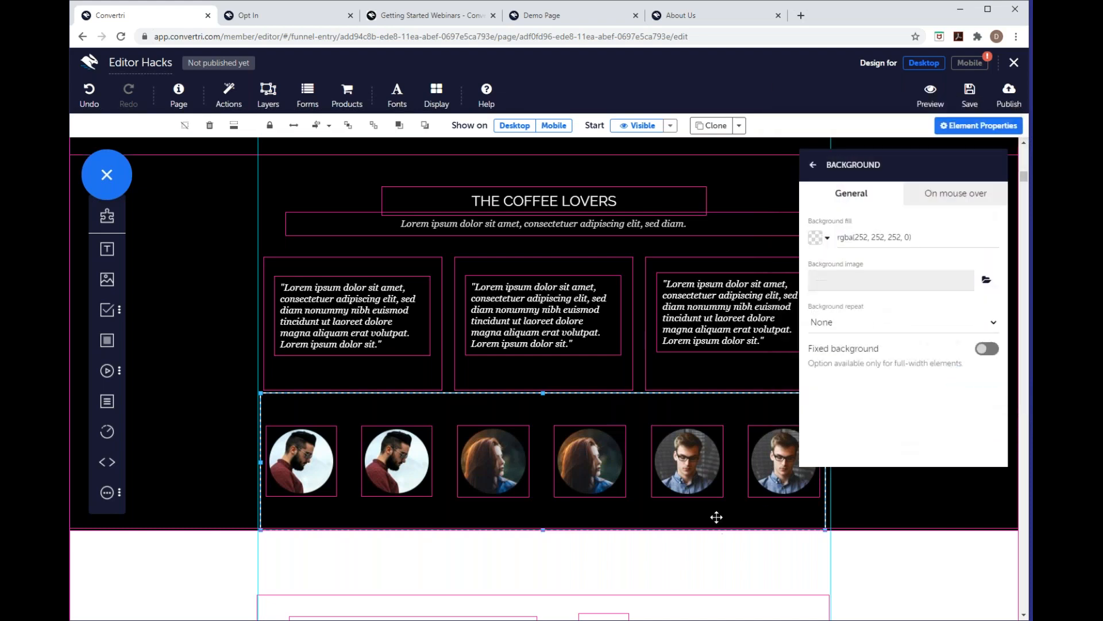
{"action": "mouse_move", "coordinate": [717, 513]}
{"action": "left_mouse_down"}
{"action": "mouse_move", "coordinate": [722, 522]}
{"action": "mouse_move", "coordinate": [727, 512]}
{"action": "mouse_move", "coordinate": [712, 522]}
{"action": "mouse_move", "coordinate": [712, 512]}
{"action": "left_mouse_up"}
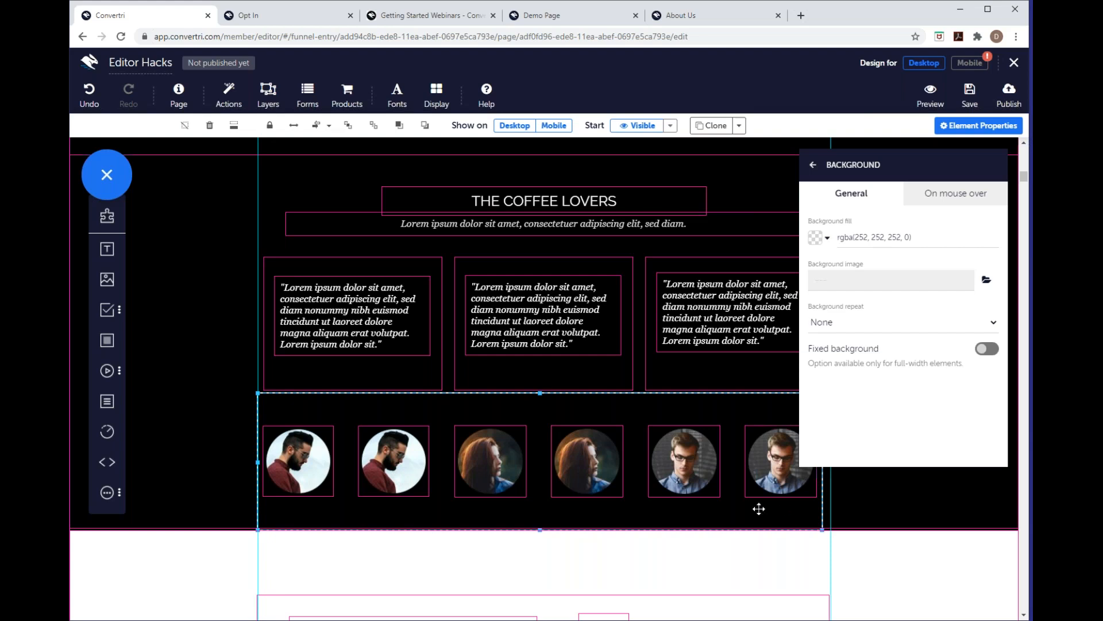
- Close the panel's background properties and select the full-width white section at the start of the page
{"action": "scroll", "coordinate": [761, 503], "scroll_direction": "up", "scroll_amount": 10}
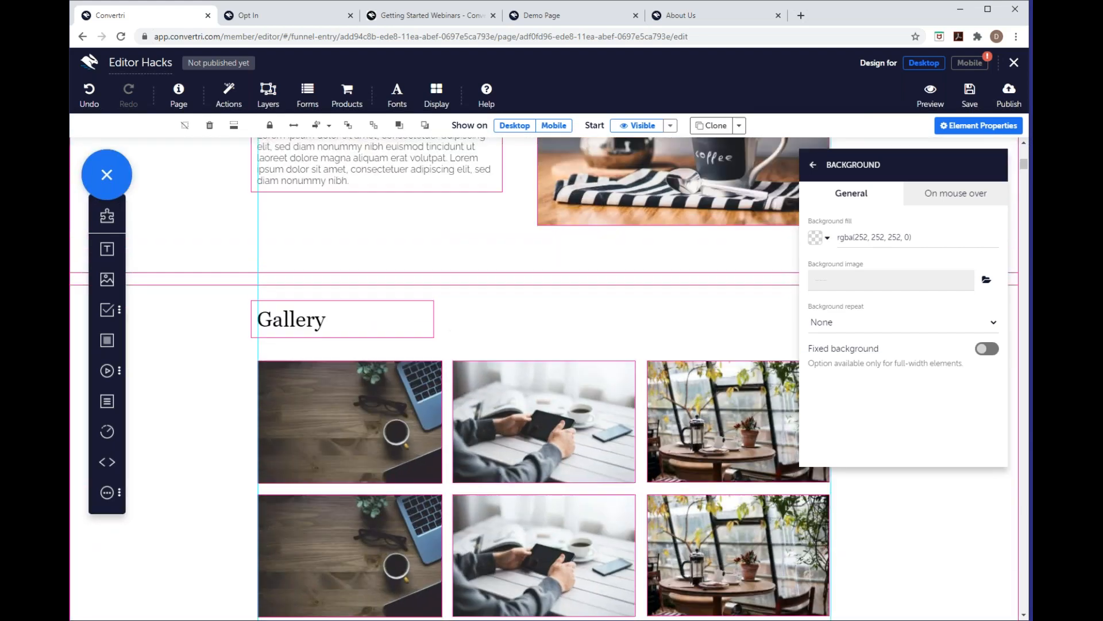
{"action": "scroll", "coordinate": [523, 273], "scroll_direction": "up", "scroll_amount": 10}
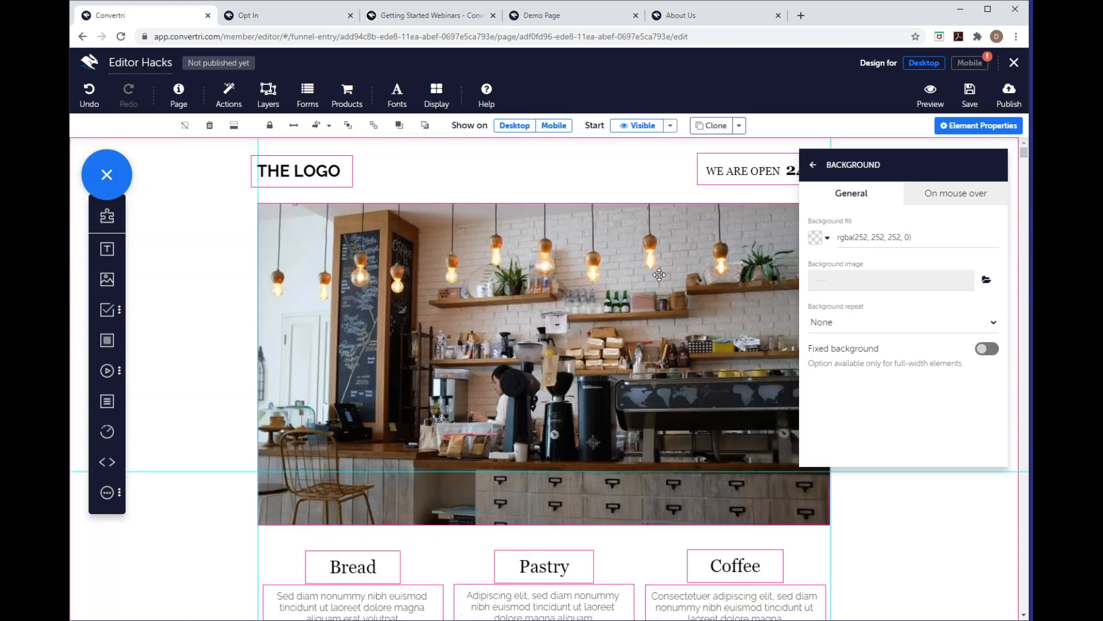
{"action": "left_click", "coordinate": [813, 165]}
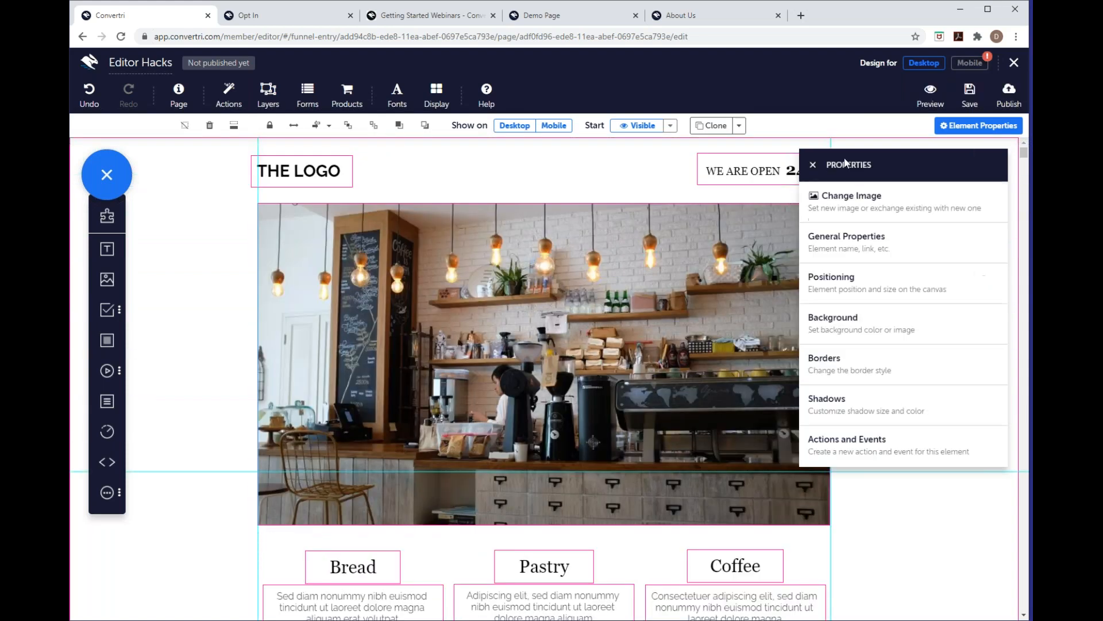
{"action": "left_click", "coordinate": [812, 168]}
{"action": "left_click", "coordinate": [658, 170]}
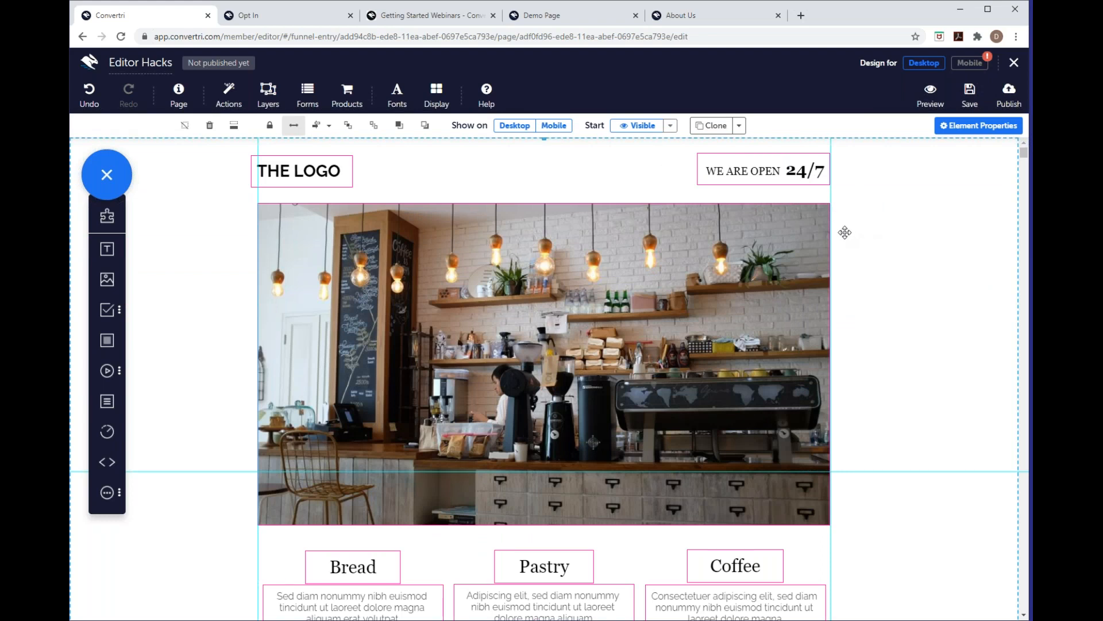
- Switch to the mobile design and examine the stacking order of the Bread, Pastry and Coffee headings and their descriptions
{"action": "left_click", "coordinate": [969, 64]}
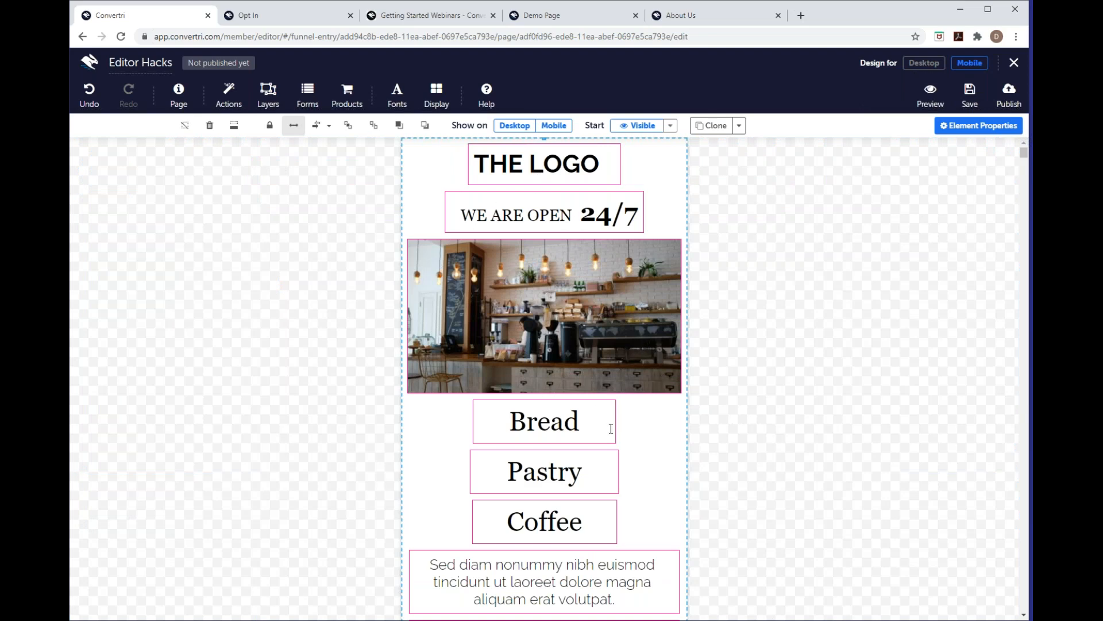
{"action": "scroll", "coordinate": [609, 414], "scroll_direction": "down", "scroll_amount": 4}
{"action": "scroll", "coordinate": [593, 283], "scroll_direction": "up", "scroll_amount": 2}
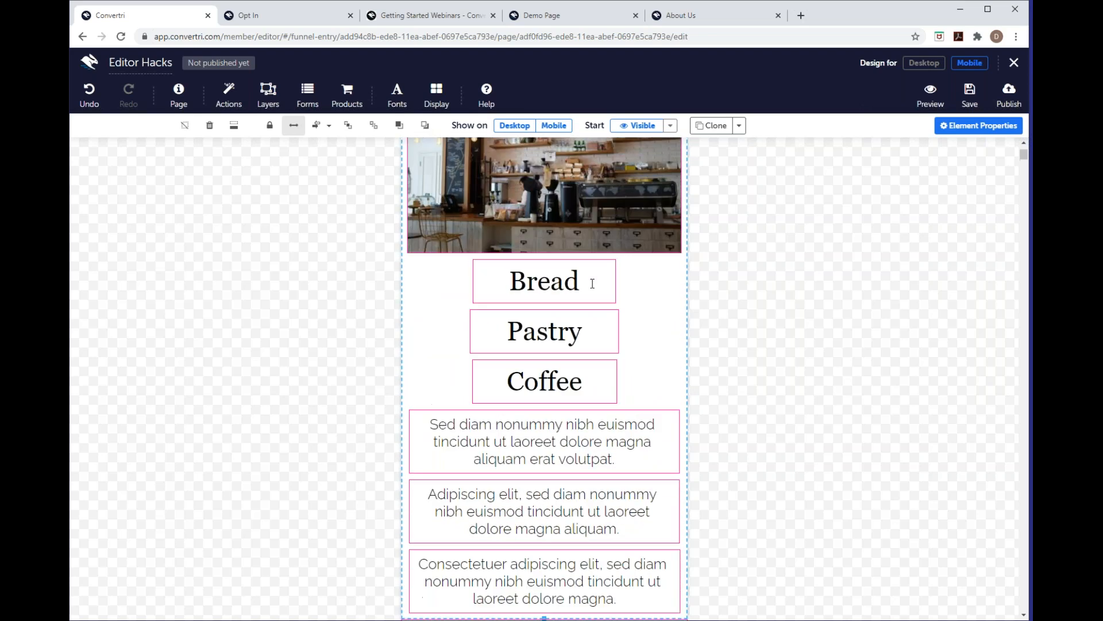
{"action": "scroll", "coordinate": [592, 284], "scroll_direction": "up", "scroll_amount": 1}
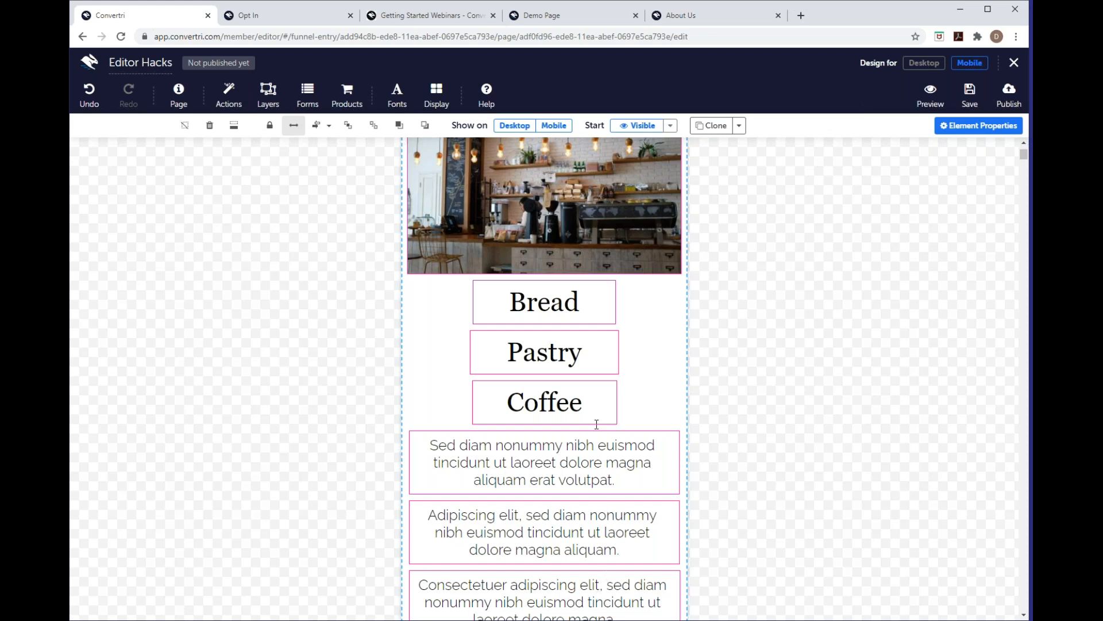
- Compare the desktop layout of the header and the Bread, Pastry and Coffee columns with their mobile layout
{"action": "left_click", "coordinate": [920, 65]}
{"action": "scroll", "coordinate": [475, 257], "scroll_direction": "down", "scroll_amount": 1}
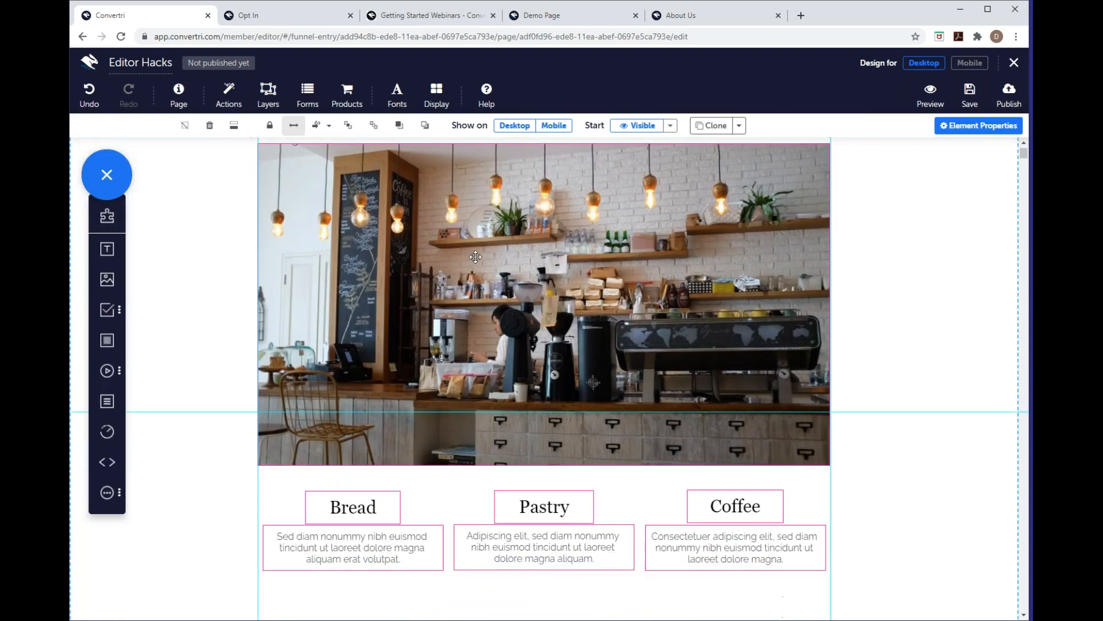
{"action": "scroll", "coordinate": [475, 257], "scroll_direction": "up", "scroll_amount": 1}
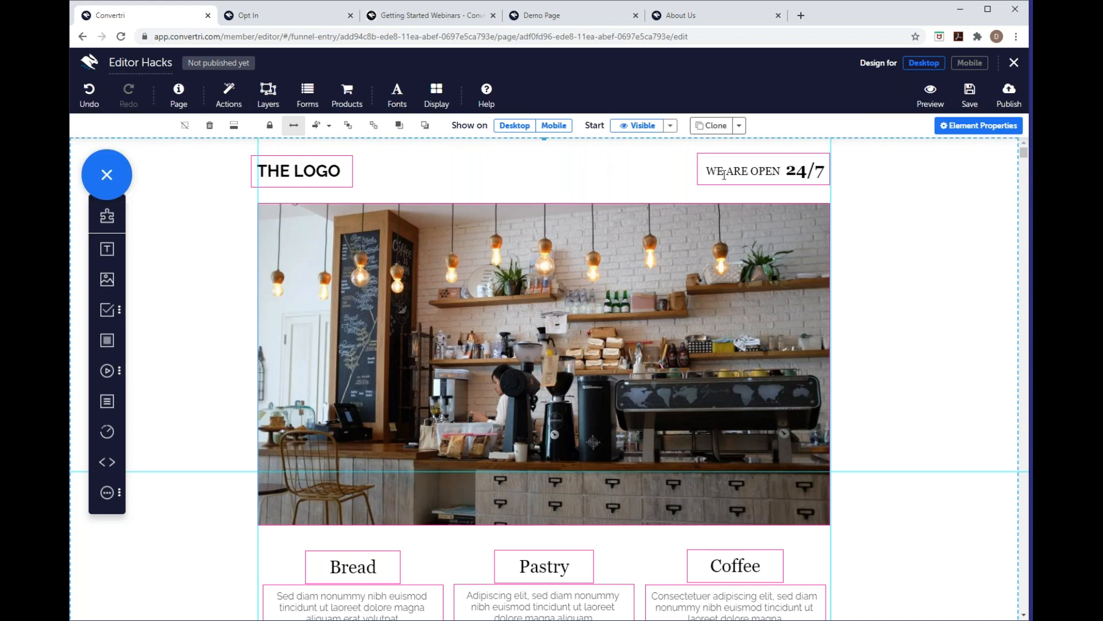
{"action": "scroll", "coordinate": [368, 385], "scroll_direction": "down", "scroll_amount": 2}
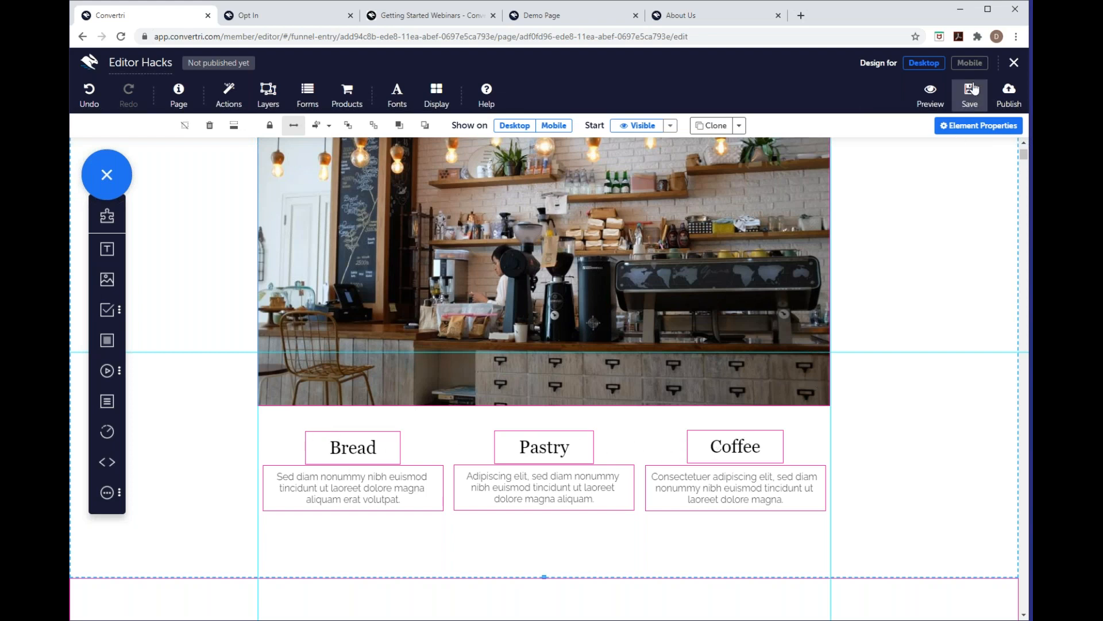
{"action": "left_click", "coordinate": [970, 63]}
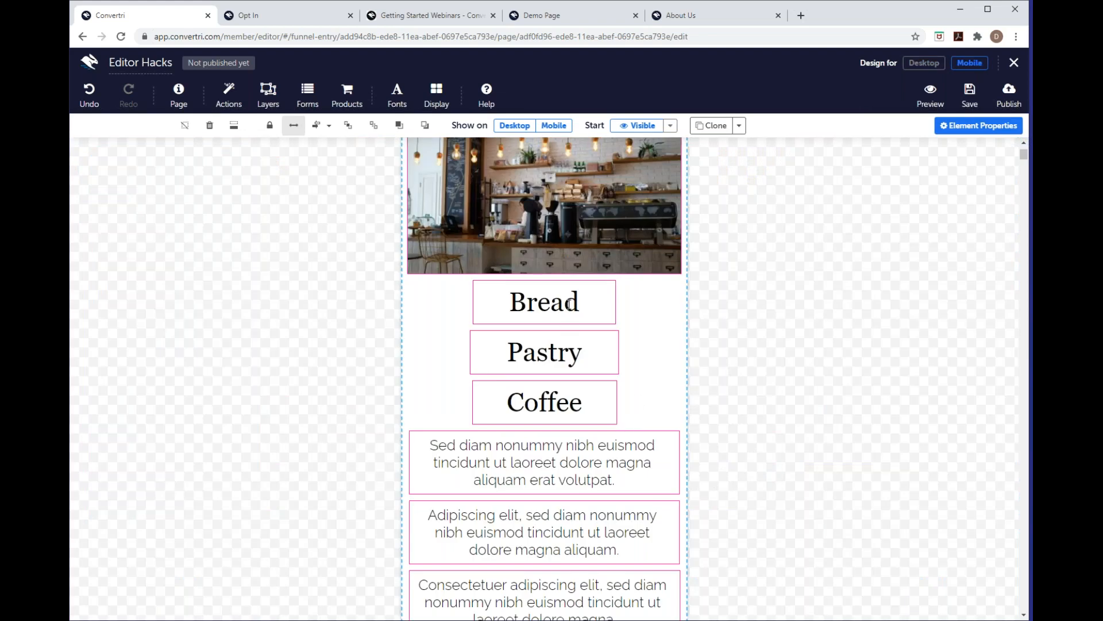
{"action": "scroll", "coordinate": [594, 297], "scroll_direction": "up", "scroll_amount": 2}
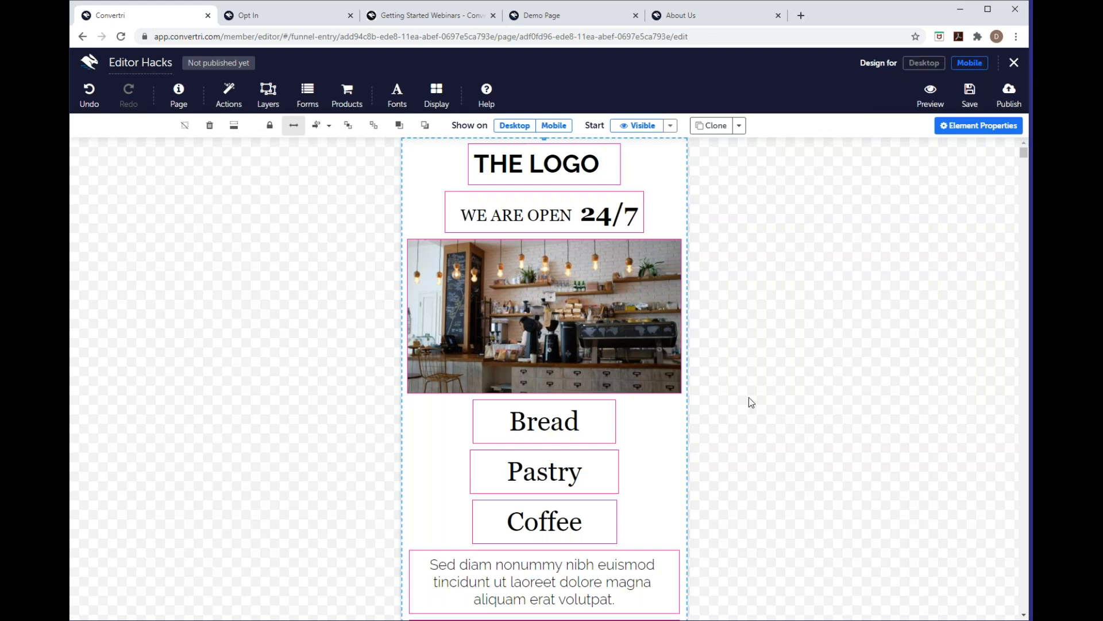
- In the desktop design, add a panel fitted around the Bread heading and description, and layer it behind both texts
{"action": "left_click", "coordinate": [923, 64]}
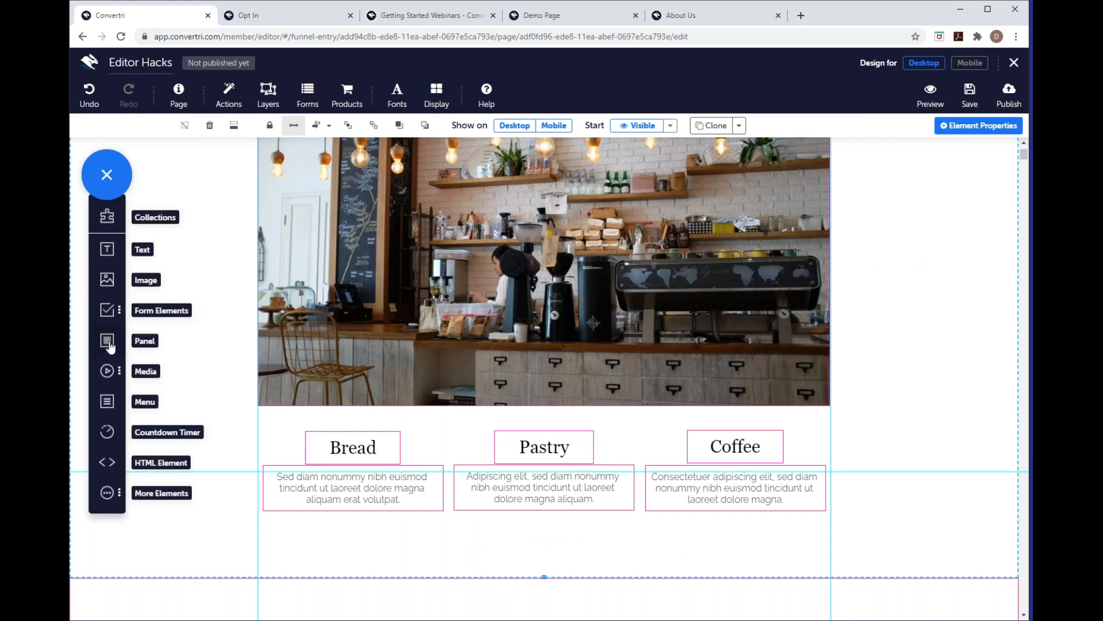
{"action": "left_click_drag", "start_coordinate": [111, 346], "coordinate": [343, 564]}
{"action": "left_click_drag", "start_coordinate": [525, 587], "coordinate": [451, 513]}
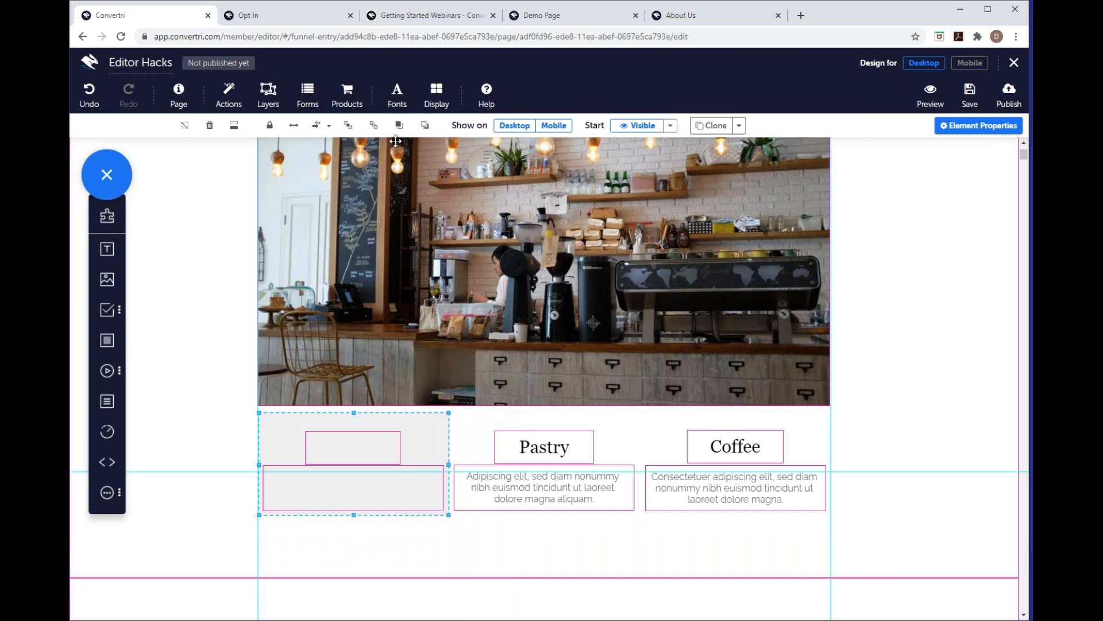
{"action": "left_click", "coordinate": [374, 126]}
{"action": "left_click", "coordinate": [399, 125]}
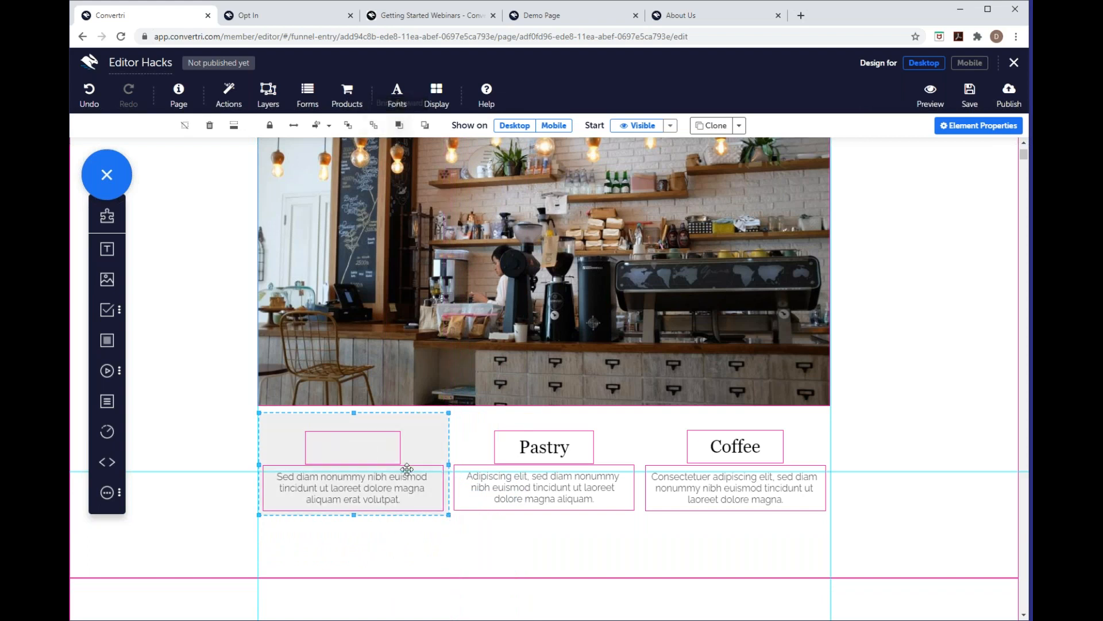
{"action": "left_click", "coordinate": [426, 126]}
- Add a panel fitted around the Pastry heading and description, and layer it behind both texts
{"action": "left_click", "coordinate": [111, 345]}
{"action": "left_click_drag", "start_coordinate": [481, 185], "coordinate": [524, 567]}
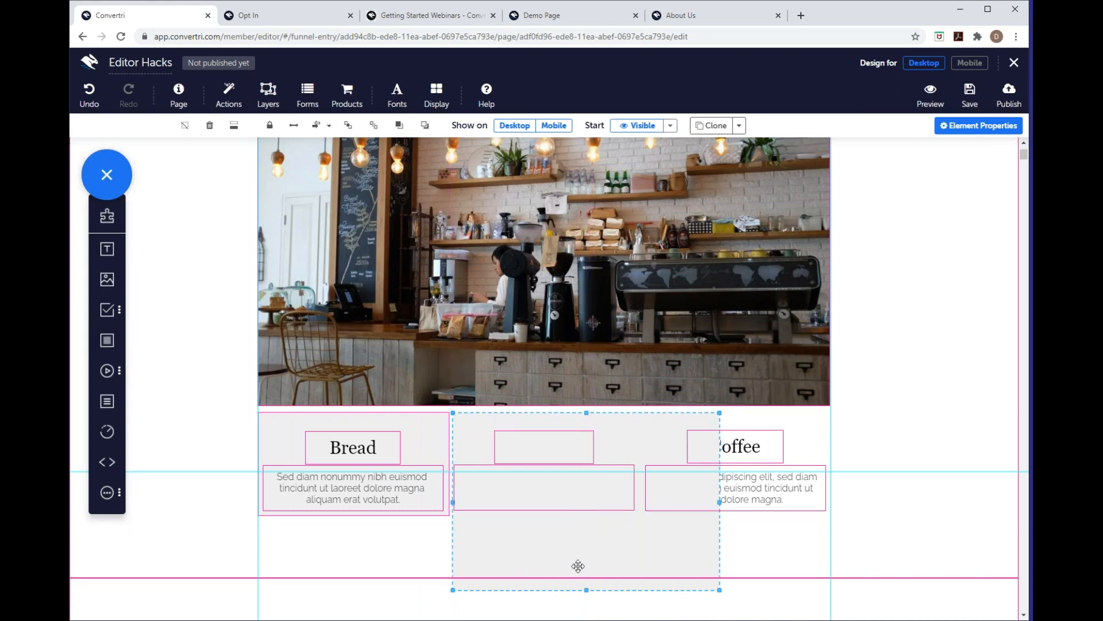
{"action": "left_click_drag", "start_coordinate": [719, 590], "coordinate": [639, 515]}
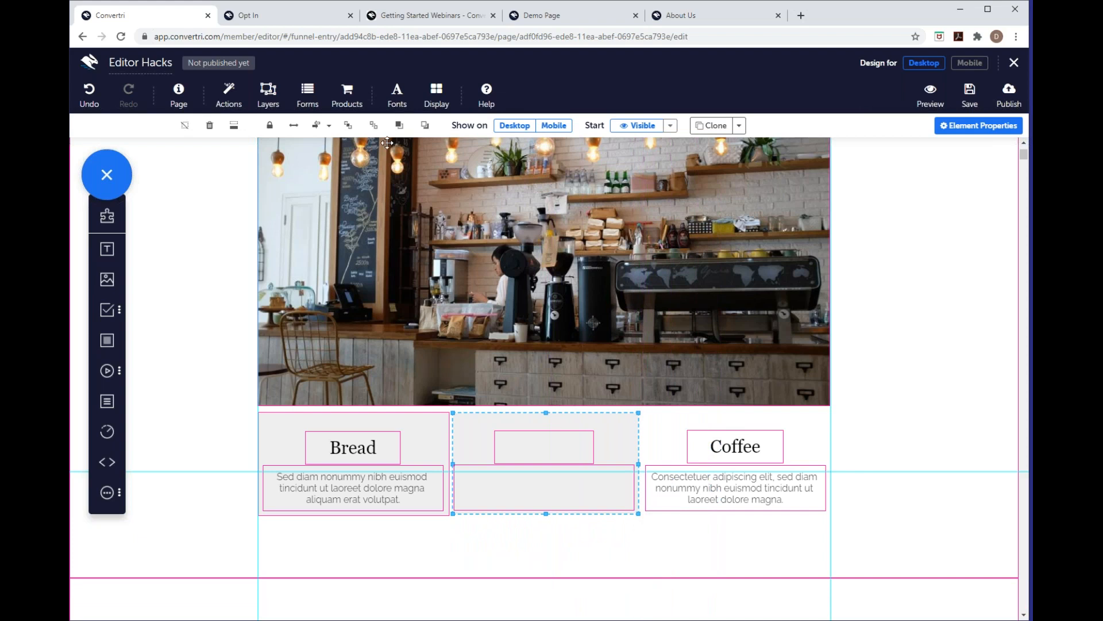
{"action": "left_click", "coordinate": [391, 128]}
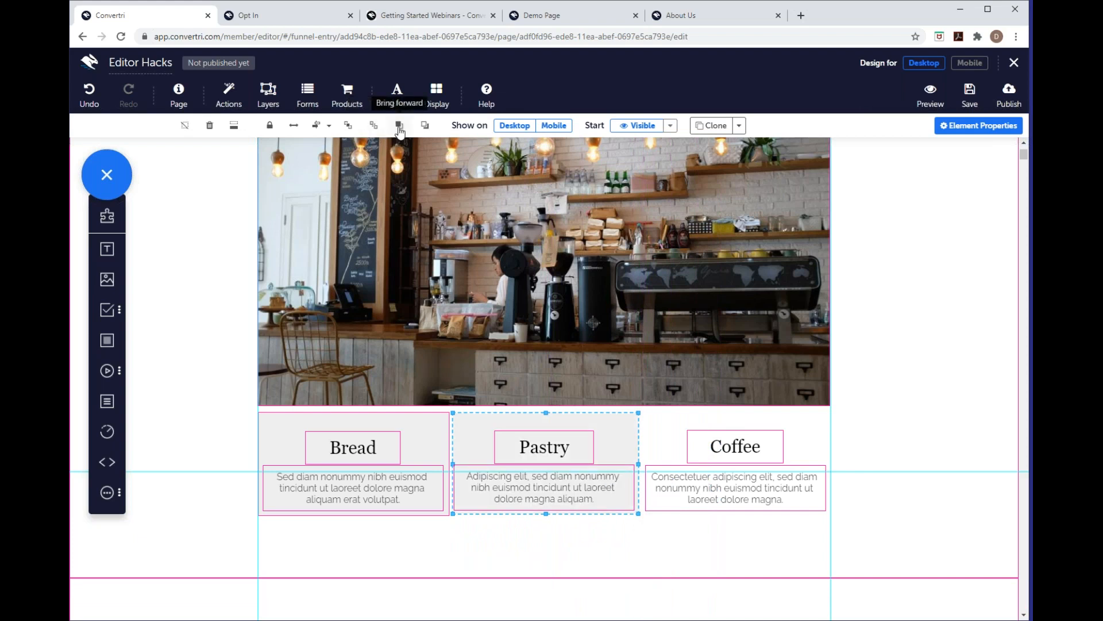
- Add a panel fitted around the Coffee heading and description, layer it behind both texts, and deselect it
{"action": "left_click_drag", "start_coordinate": [104, 342], "coordinate": [692, 566]}
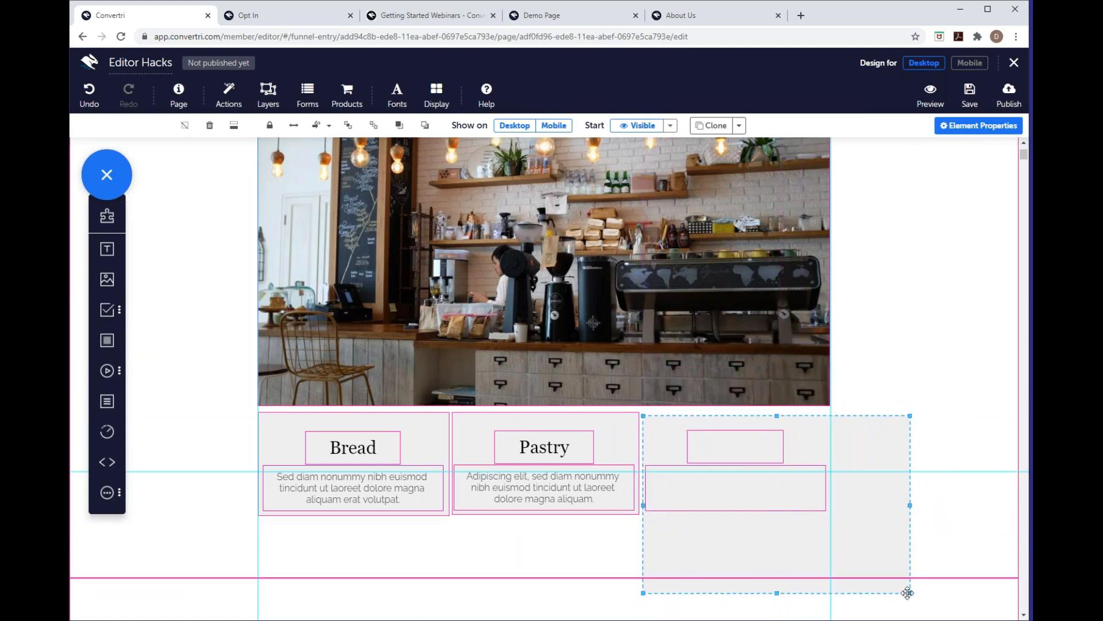
{"action": "left_click_drag", "start_coordinate": [909, 590], "coordinate": [828, 515]}
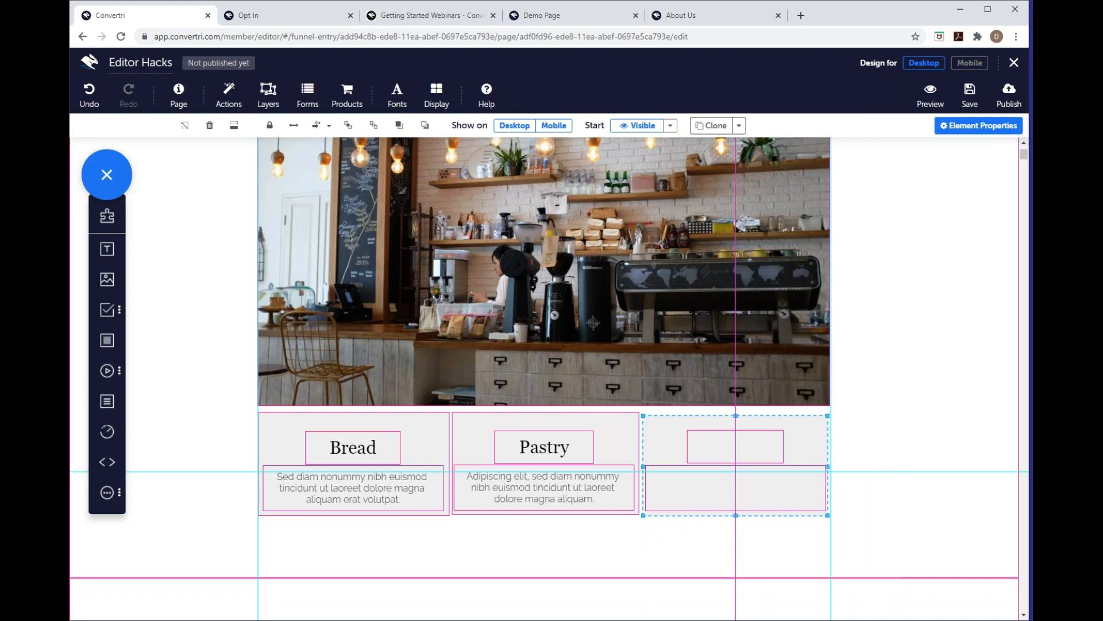
{"action": "left_click", "coordinate": [384, 132]}
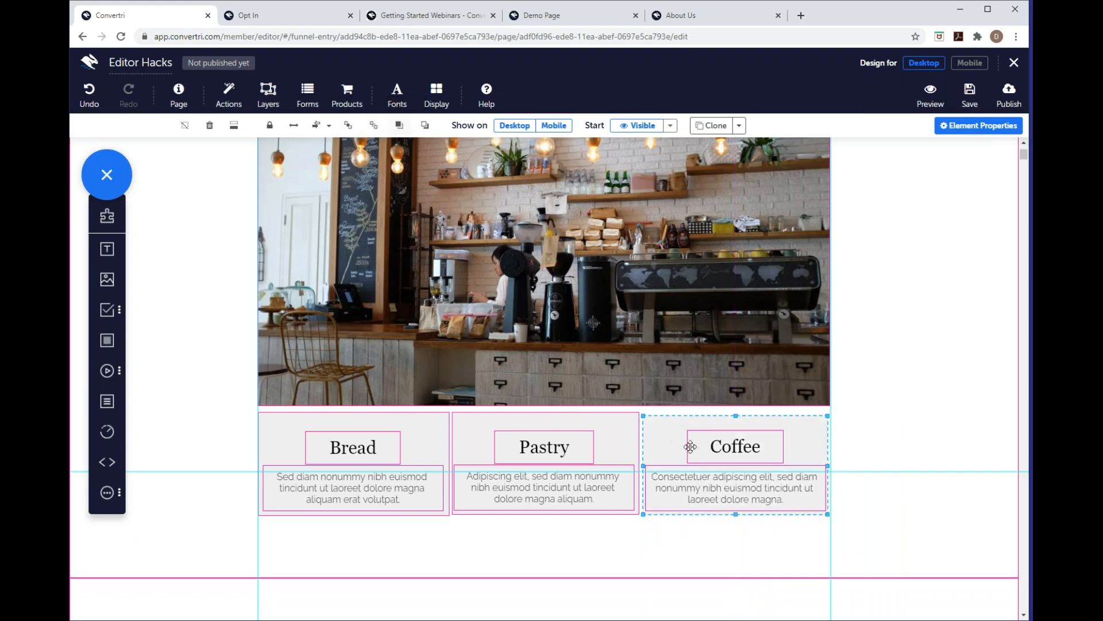
{"action": "left_click", "coordinate": [870, 440]}
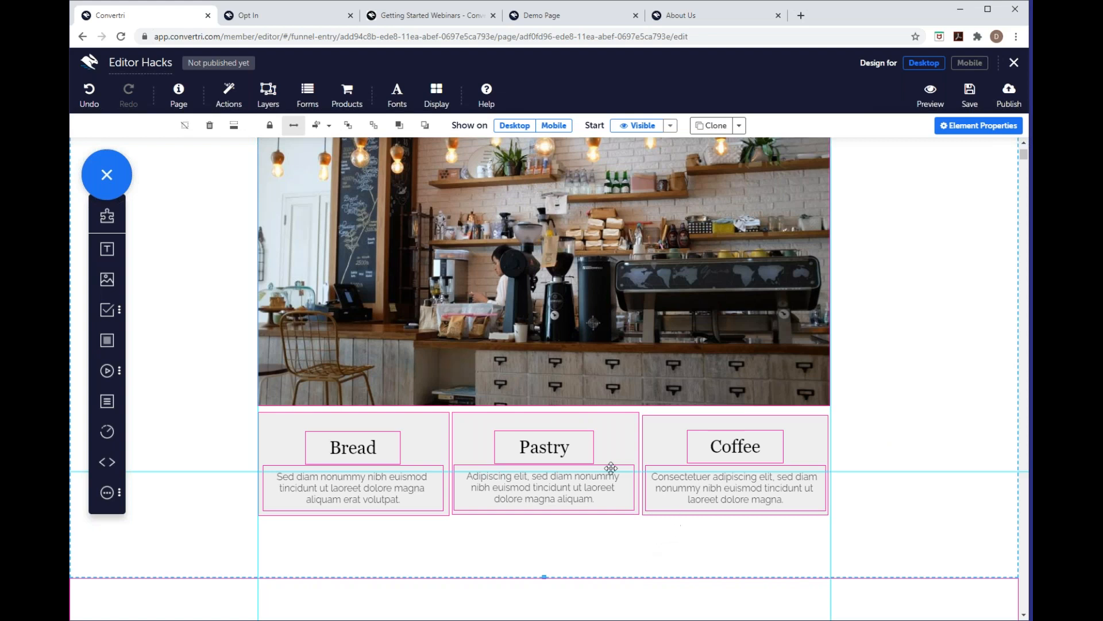
- Switch to the mobile design and examine how the Bread and Pastry panels stack with their texts beneath the header image
{"action": "left_click", "coordinate": [964, 65]}
{"action": "scroll", "coordinate": [575, 357], "scroll_direction": "down", "scroll_amount": 2}
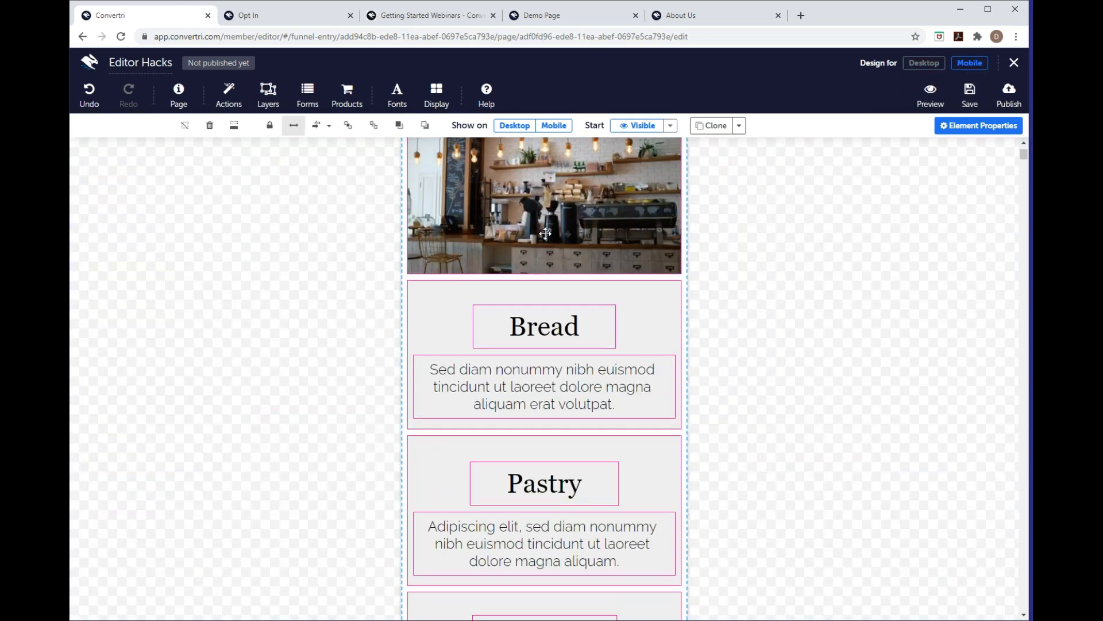
{"action": "scroll", "coordinate": [545, 233], "scroll_direction": "up", "scroll_amount": 2}
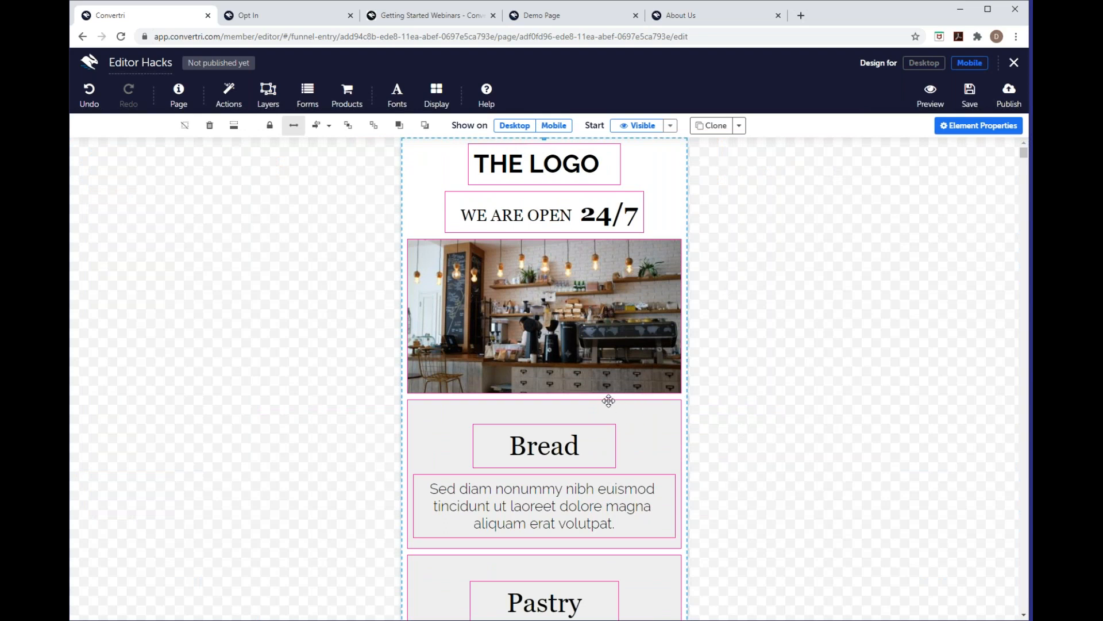
{"action": "scroll", "coordinate": [590, 421], "scroll_direction": "down", "scroll_amount": 2}
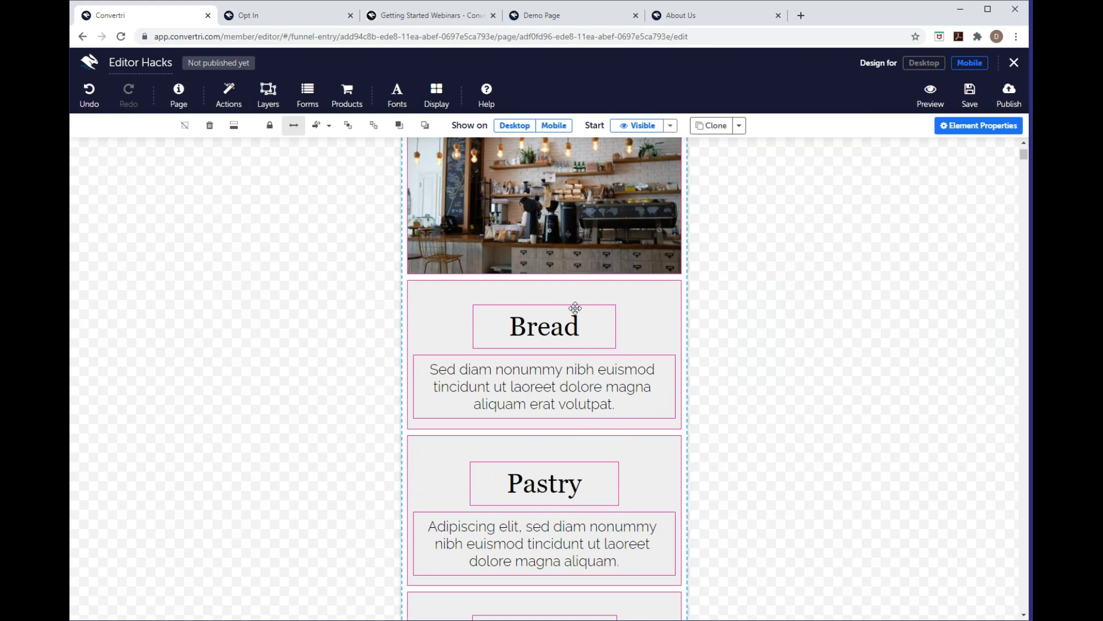
- Shift the Bread panel with its texts slightly in the mobile design, and remobilize the page to reset the layout
{"action": "left_click", "coordinate": [614, 331]}
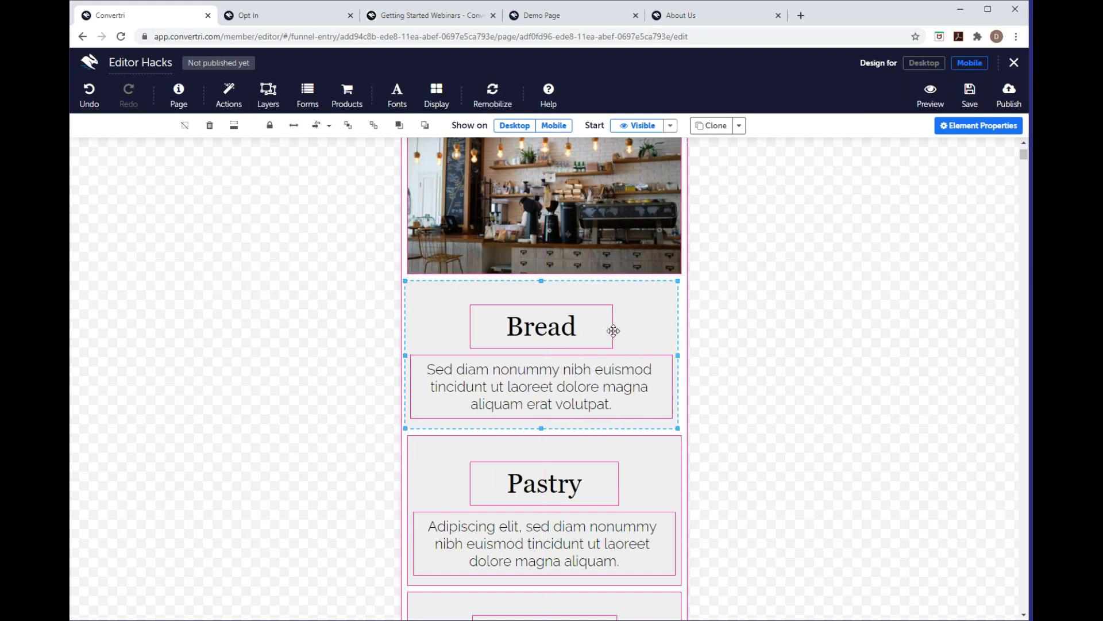
{"action": "left_click", "coordinate": [609, 329]}
{"action": "left_click_drag", "start_coordinate": [610, 328], "coordinate": [625, 317]}
{"action": "left_click", "coordinate": [491, 93]}
{"action": "left_click", "coordinate": [522, 154]}
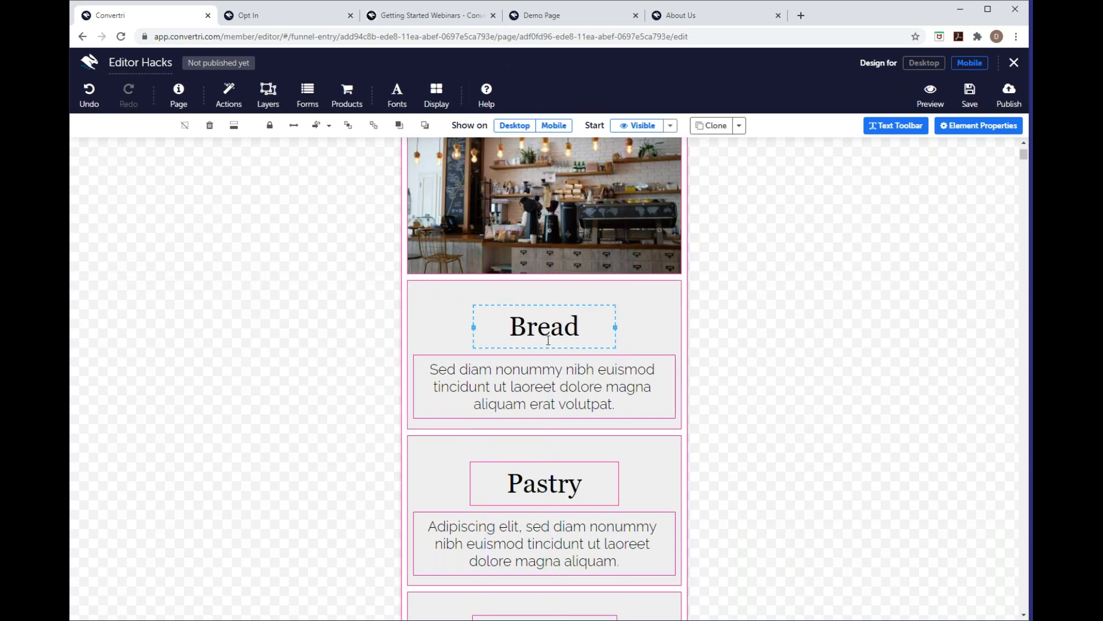
- Review the mobile layout from the logo down to the Coffee panel, checking that each heading stays with its description
{"action": "scroll", "coordinate": [591, 444], "scroll_direction": "down", "scroll_amount": 3}
{"action": "scroll", "coordinate": [625, 453], "scroll_direction": "up", "scroll_amount": 4}
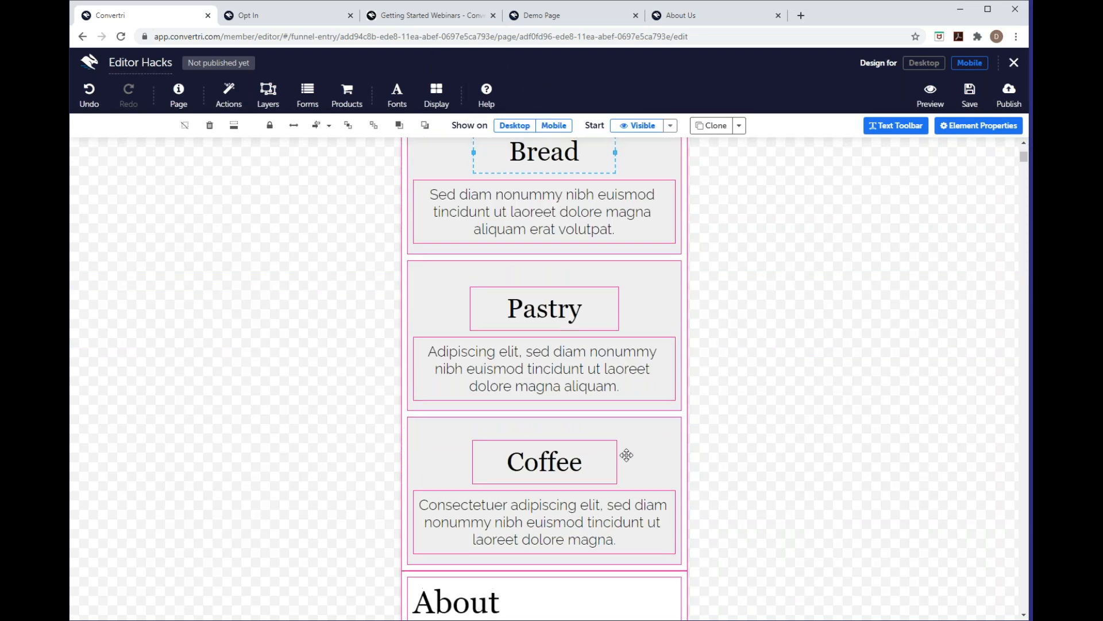
{"action": "scroll", "coordinate": [623, 345], "scroll_direction": "up", "scroll_amount": 1}
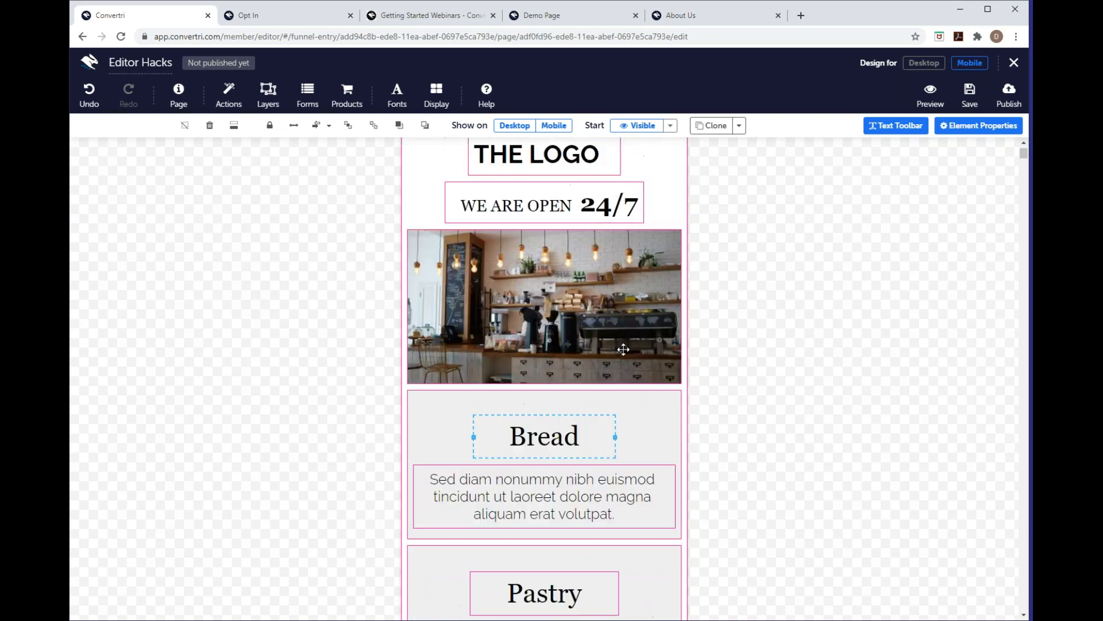
{"action": "scroll", "coordinate": [576, 462], "scroll_direction": "down", "scroll_amount": 4}
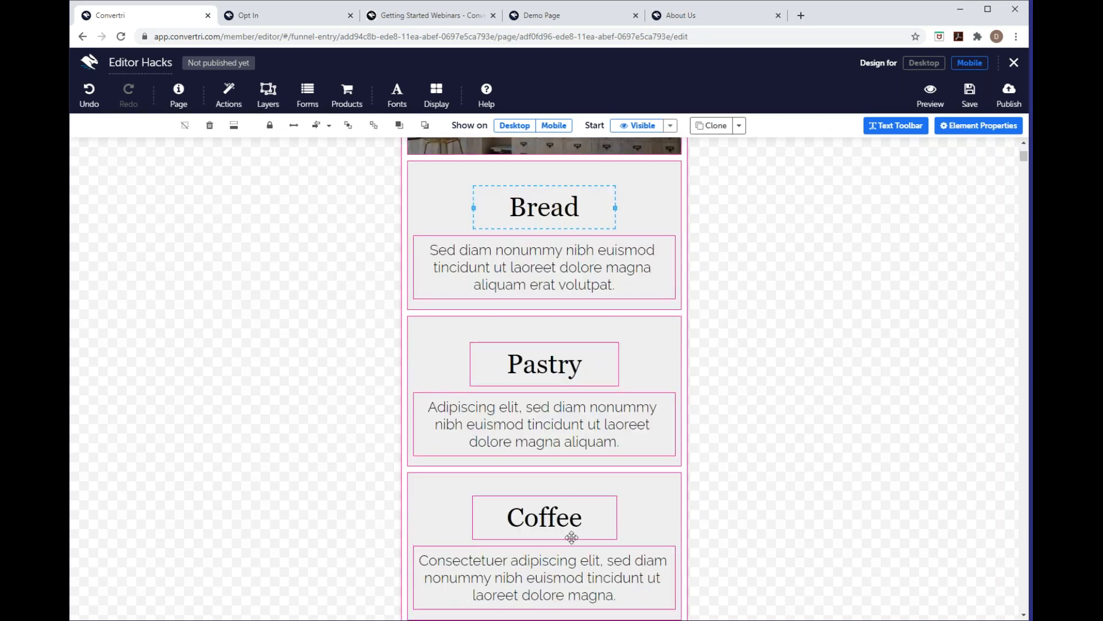
{"action": "scroll", "coordinate": [629, 275], "scroll_direction": "up", "scroll_amount": 2}
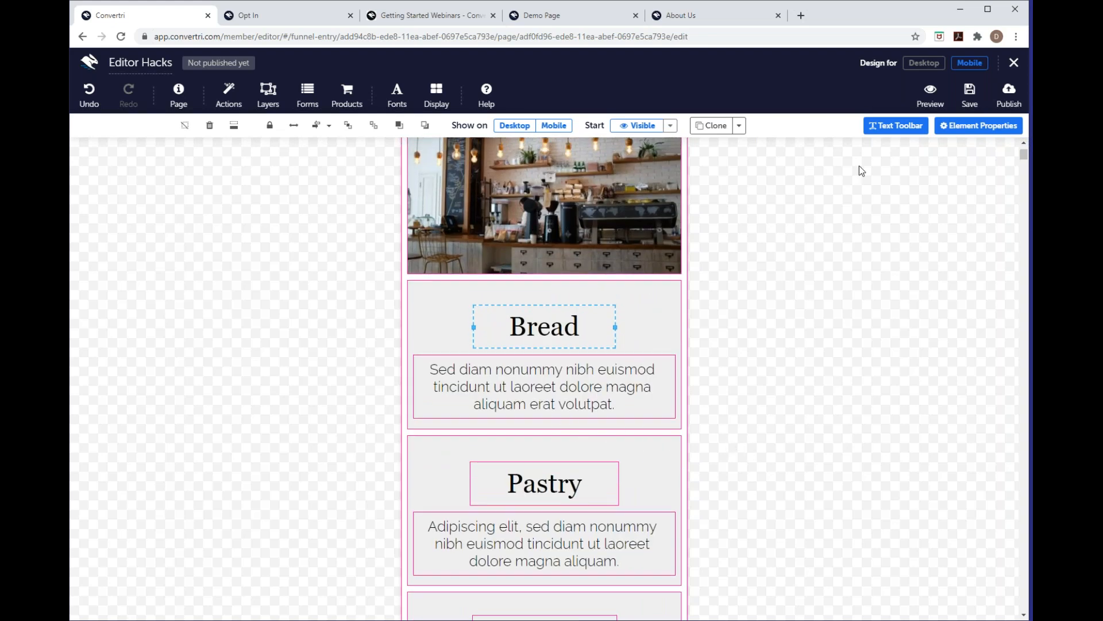
- In the desktop design, move the panel away from behind the Bread texts and delete it
{"action": "left_click", "coordinate": [924, 64]}
{"action": "scroll", "coordinate": [492, 418], "scroll_direction": "down", "scroll_amount": 2}
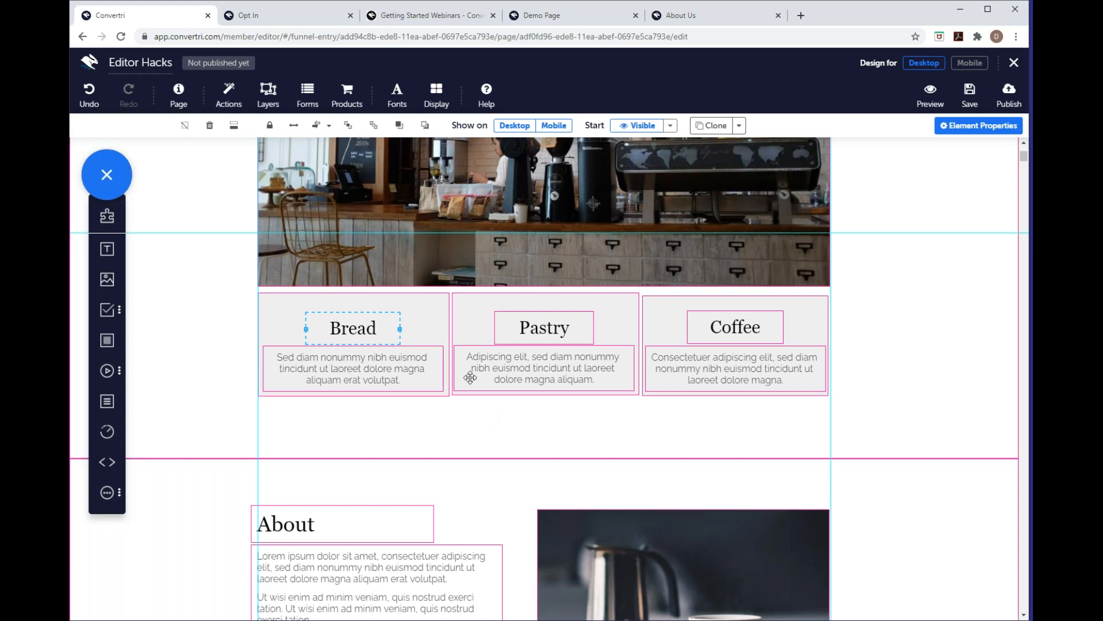
{"action": "left_click", "coordinate": [439, 333]}
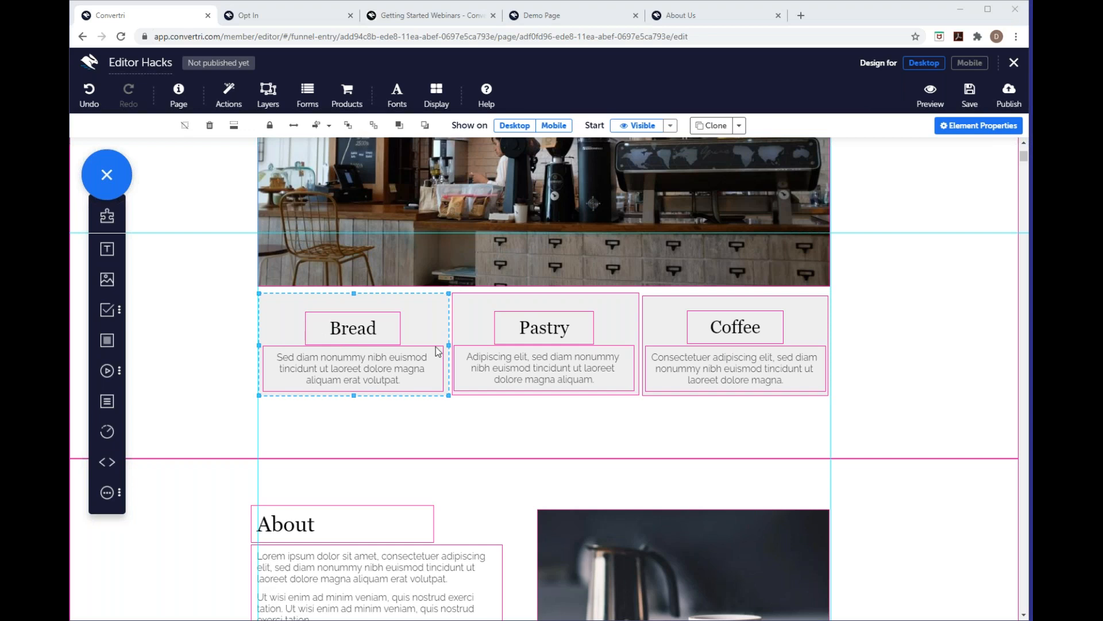
{"action": "left_click_drag", "start_coordinate": [431, 320], "coordinate": [581, 421]}
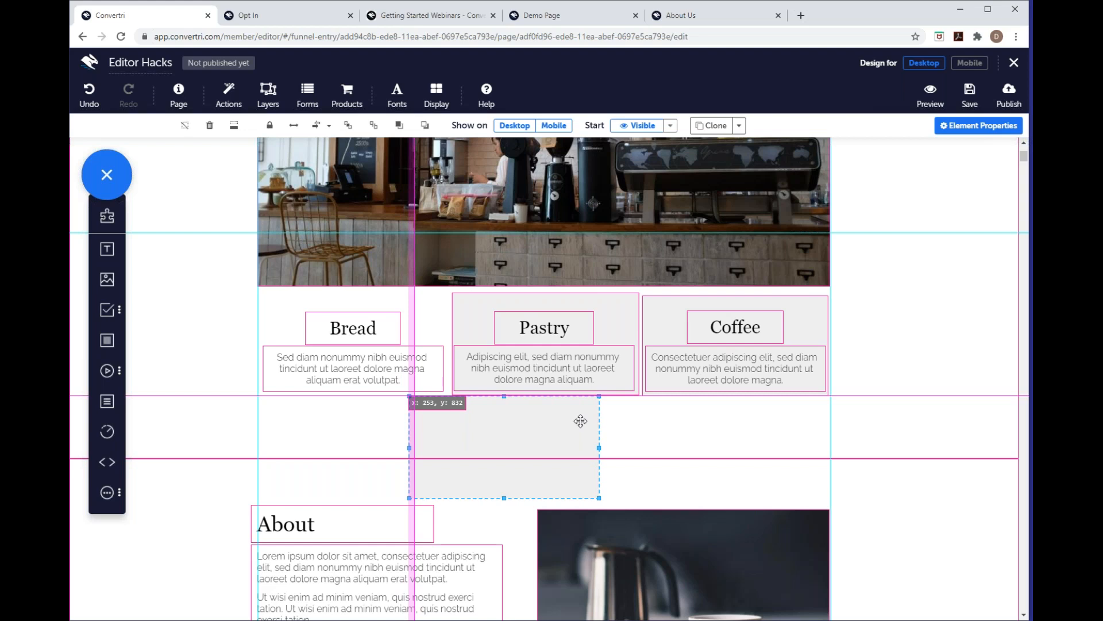
{"action": "key", "text": "Delete"}
- Add a new panel and fit it over the Bread heading and description
{"action": "left_click", "coordinate": [107, 342]}
{"action": "left_click_drag", "start_coordinate": [511, 259], "coordinate": [359, 399]}
{"action": "left_click_drag", "start_coordinate": [524, 465], "coordinate": [445, 392]}
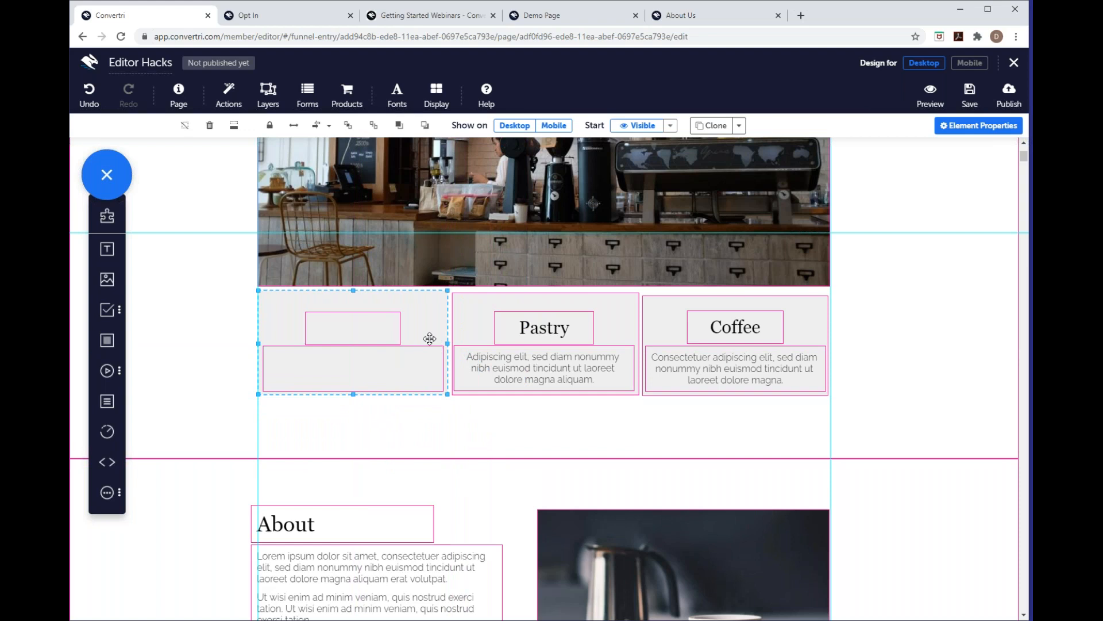
{"action": "mouse_move", "coordinate": [419, 333]}
{"action": "left_mouse_down"}
{"action": "mouse_move", "coordinate": [421, 385]}
{"action": "mouse_move", "coordinate": [418, 334]}
{"action": "left_mouse_up"}
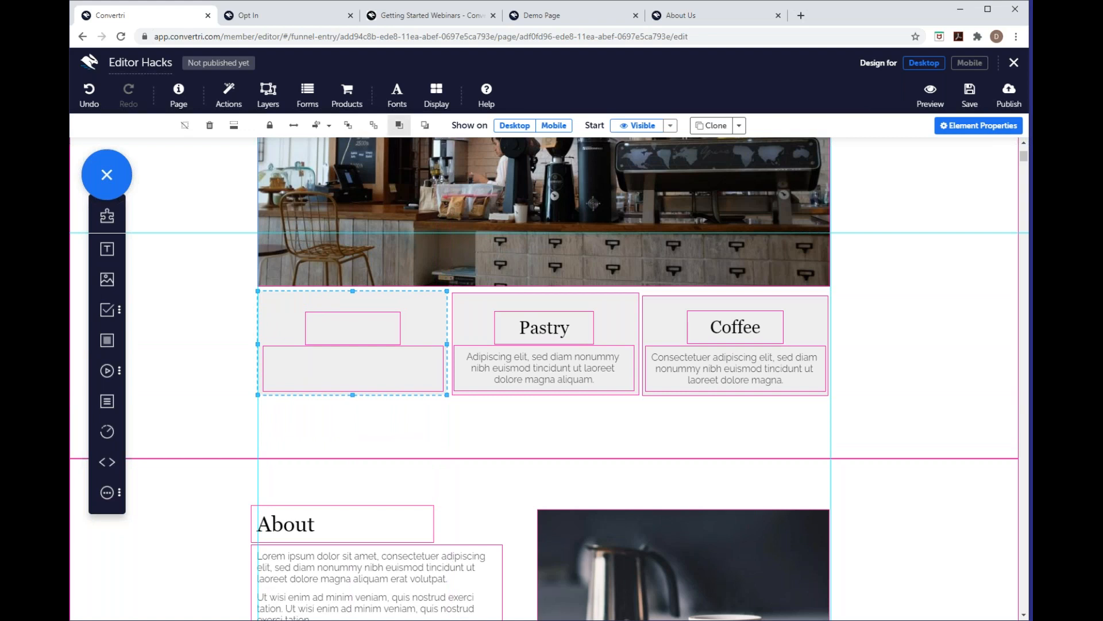
- Try sending the new Bread panel behind the full-width white section, and undo that layering change
{"action": "left_click", "coordinate": [373, 127]}
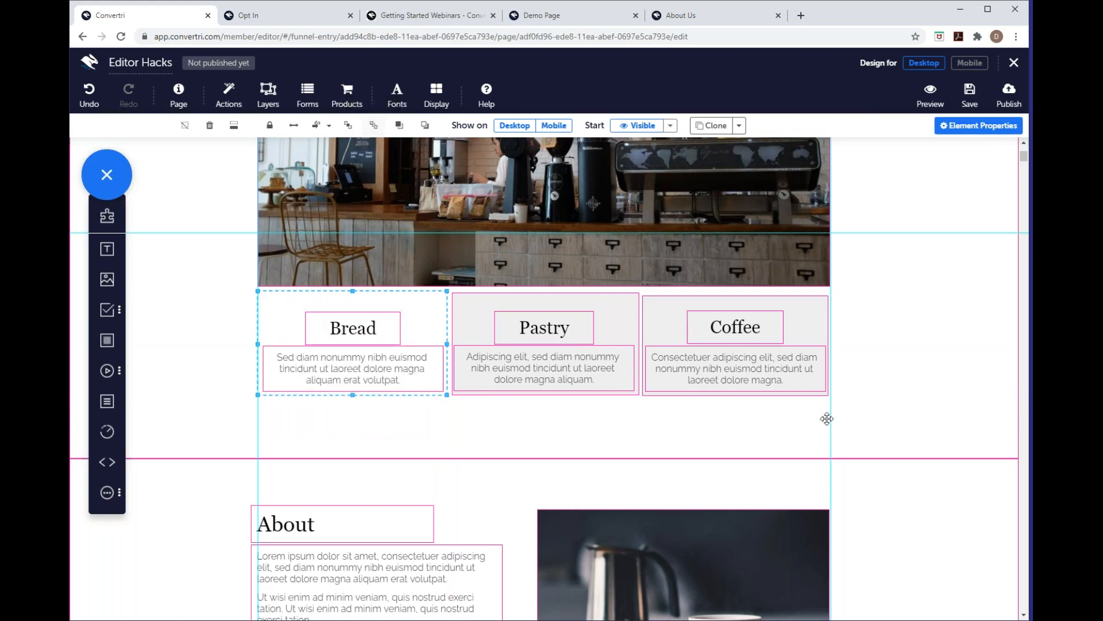
{"action": "scroll", "coordinate": [822, 418], "scroll_direction": "up", "scroll_amount": 1}
{"action": "scroll", "coordinate": [827, 419], "scroll_direction": "up", "scroll_amount": 3}
{"action": "scroll", "coordinate": [843, 426], "scroll_direction": "down", "scroll_amount": 3}
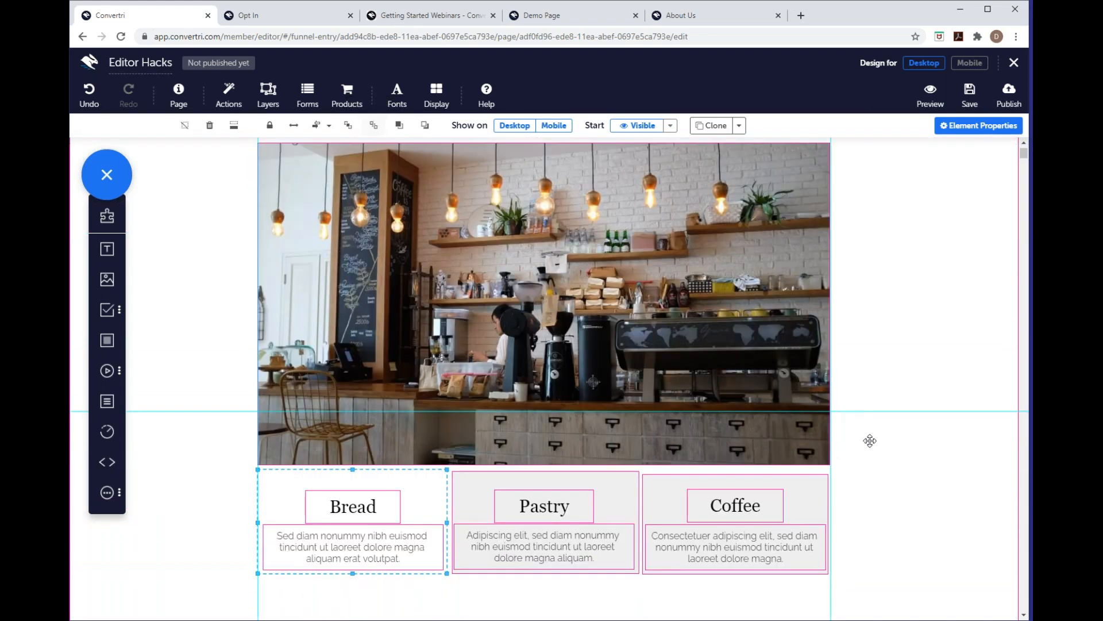
{"action": "left_click", "coordinate": [871, 429]}
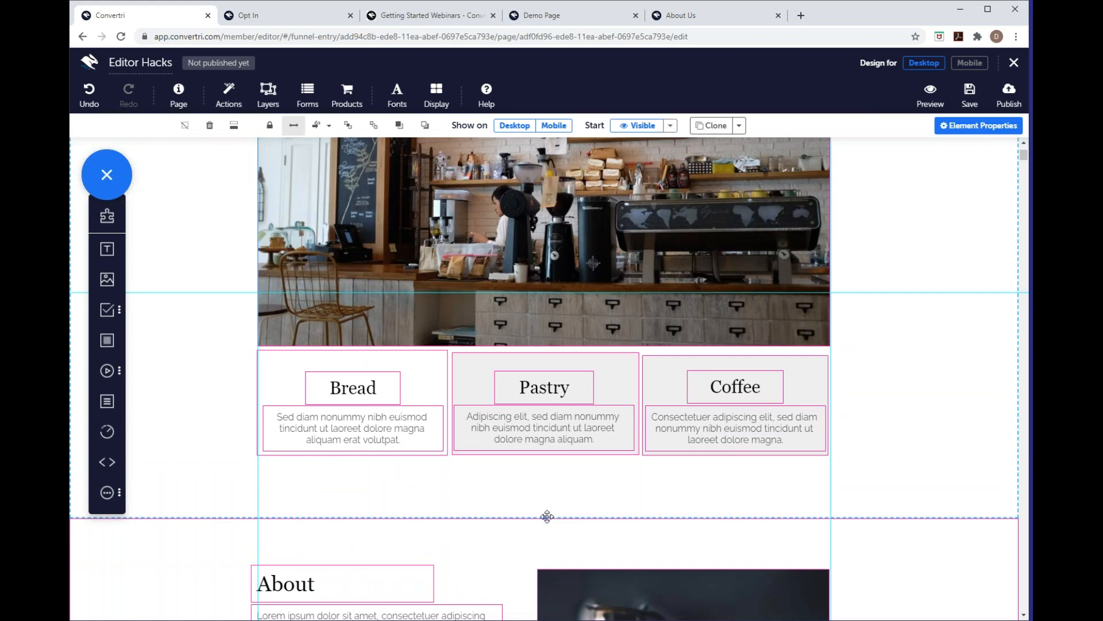
{"action": "mouse_move", "coordinate": [545, 516]}
{"action": "left_mouse_down"}
{"action": "mouse_move", "coordinate": [547, 480]}
{"action": "mouse_move", "coordinate": [545, 518]}
{"action": "left_mouse_up"}
{"action": "left_click", "coordinate": [89, 97]}
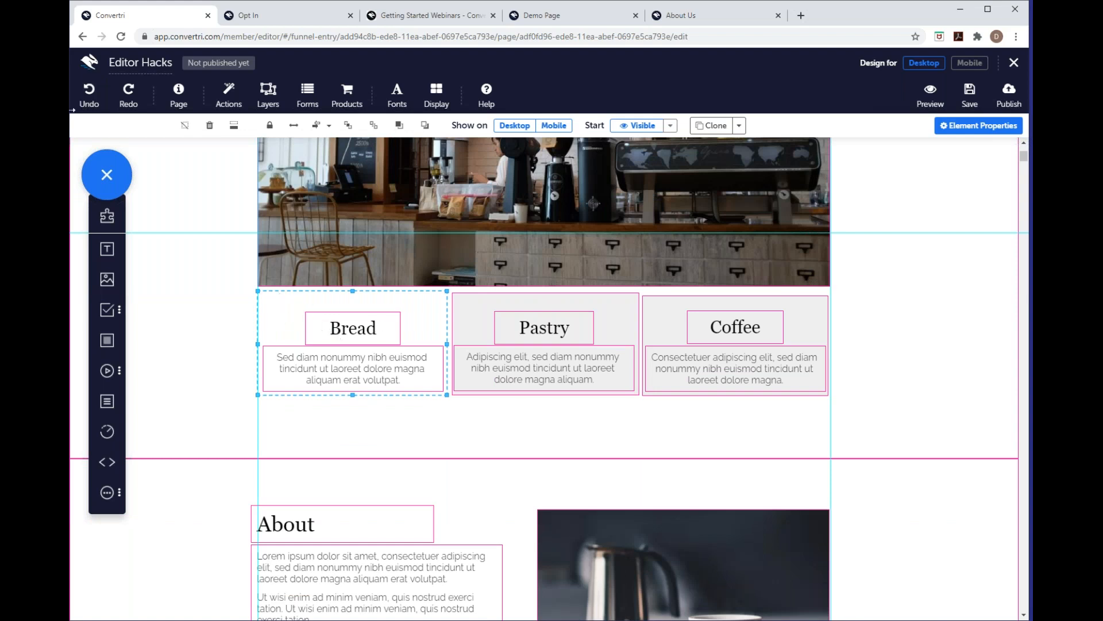
{"action": "left_click", "coordinate": [418, 320]}
{"action": "left_click", "coordinate": [89, 95]}
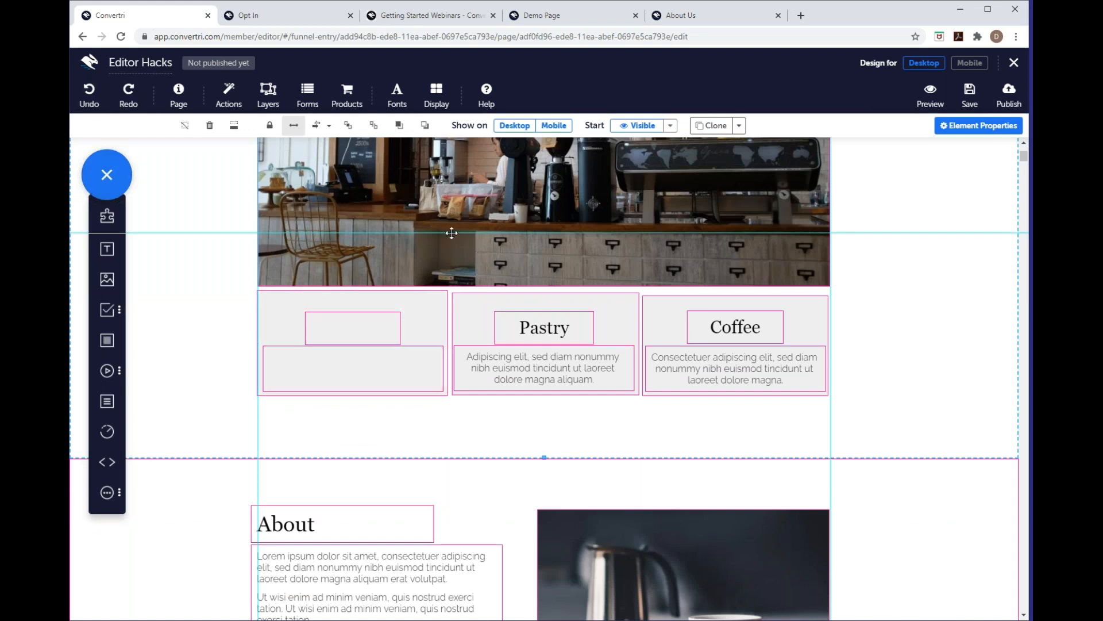
- Layer the new Bread panel behind its heading and description but in front of the full-width white section
{"action": "left_click", "coordinate": [416, 318]}
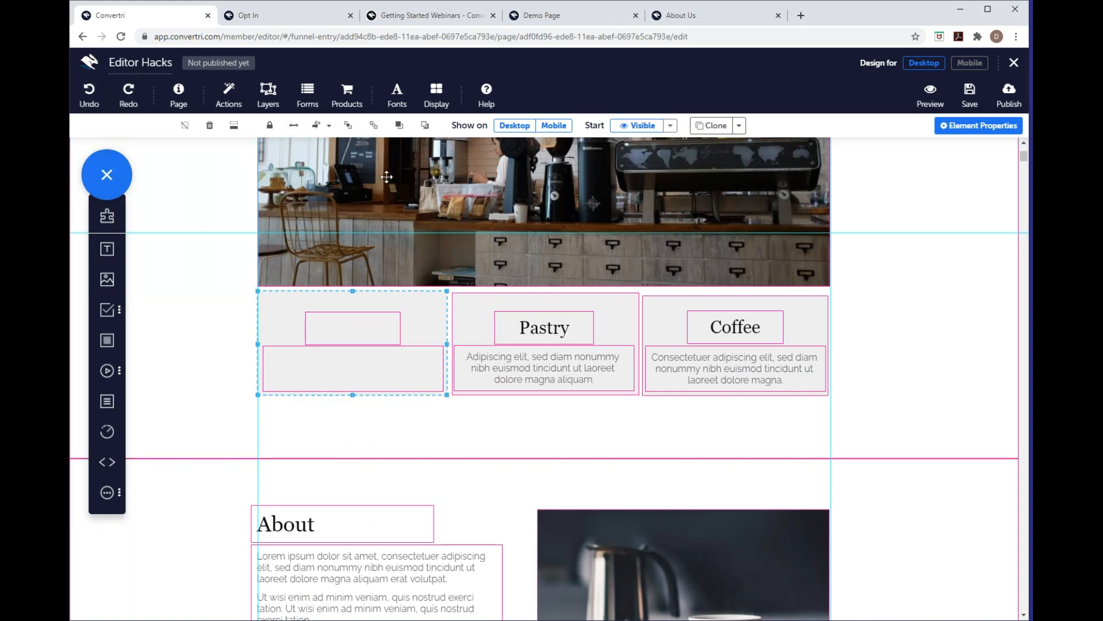
{"action": "key", "text": "ctrl+y"}
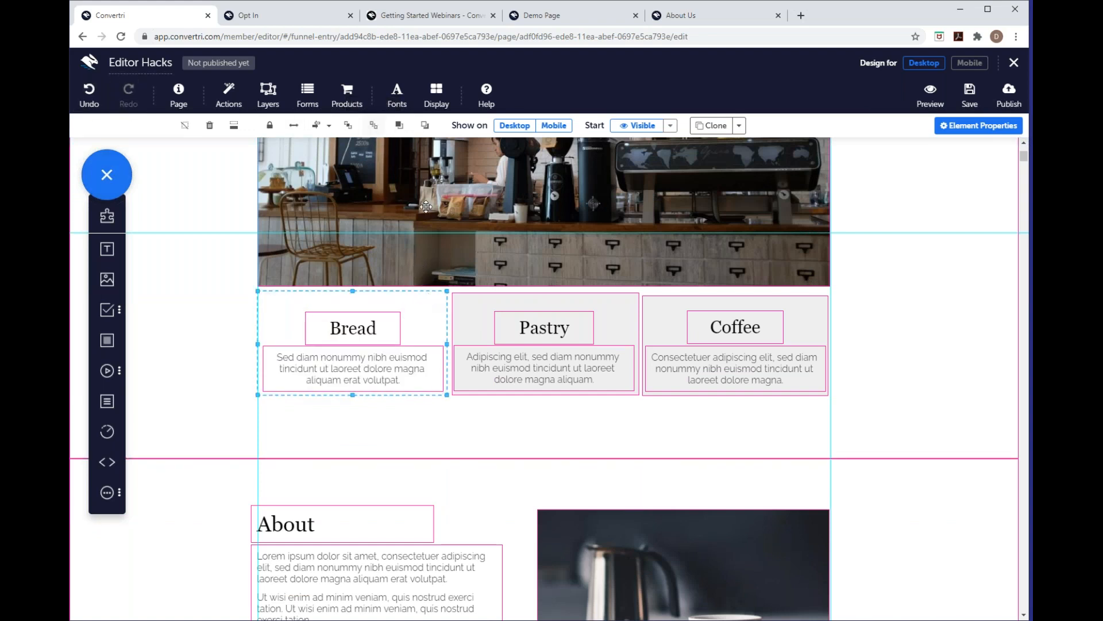
{"action": "left_click", "coordinate": [399, 127]}
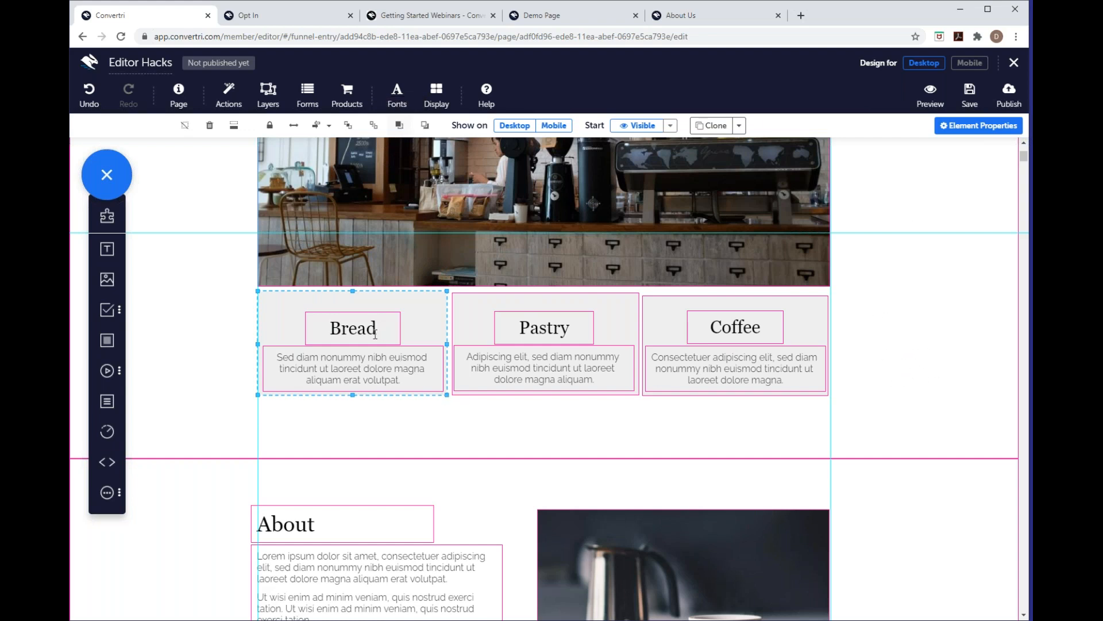
- Nudge the Bread panel slightly so that its heading and description move together with it
{"action": "left_click_drag", "start_coordinate": [430, 324], "coordinate": [426, 325]}
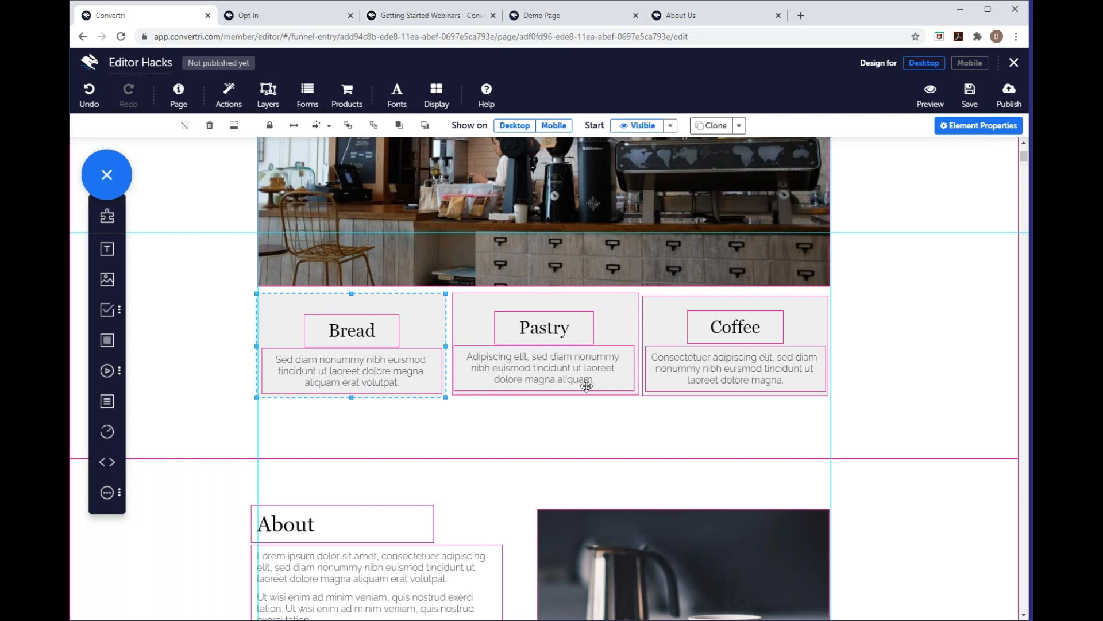
{"action": "left_click_drag", "start_coordinate": [434, 322], "coordinate": [431, 321]}
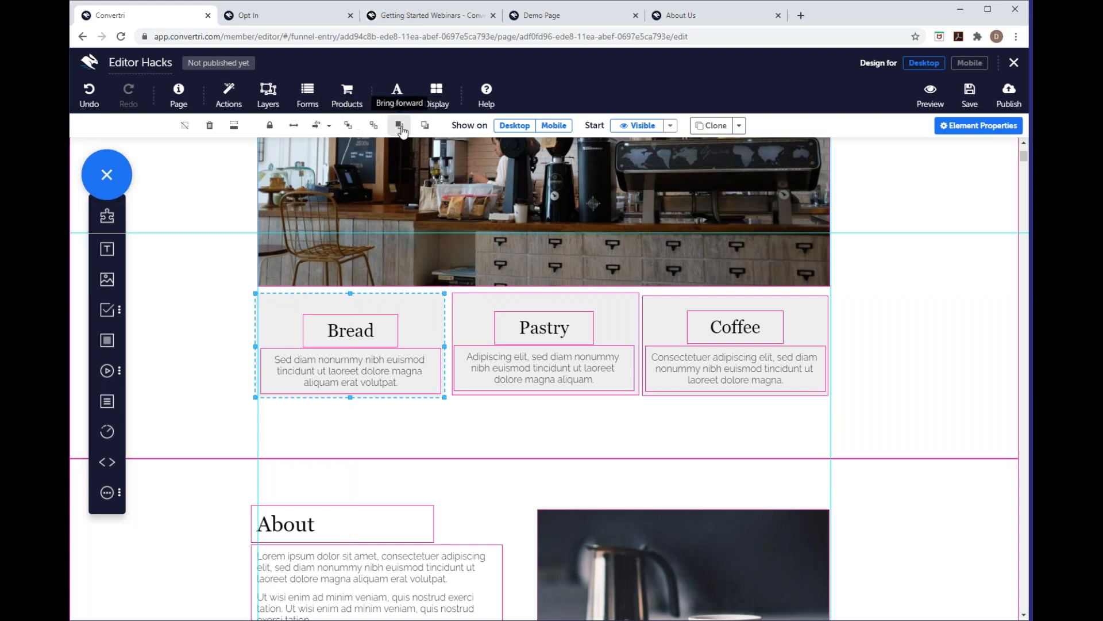
{"action": "left_click_drag", "start_coordinate": [427, 325], "coordinate": [429, 324]}
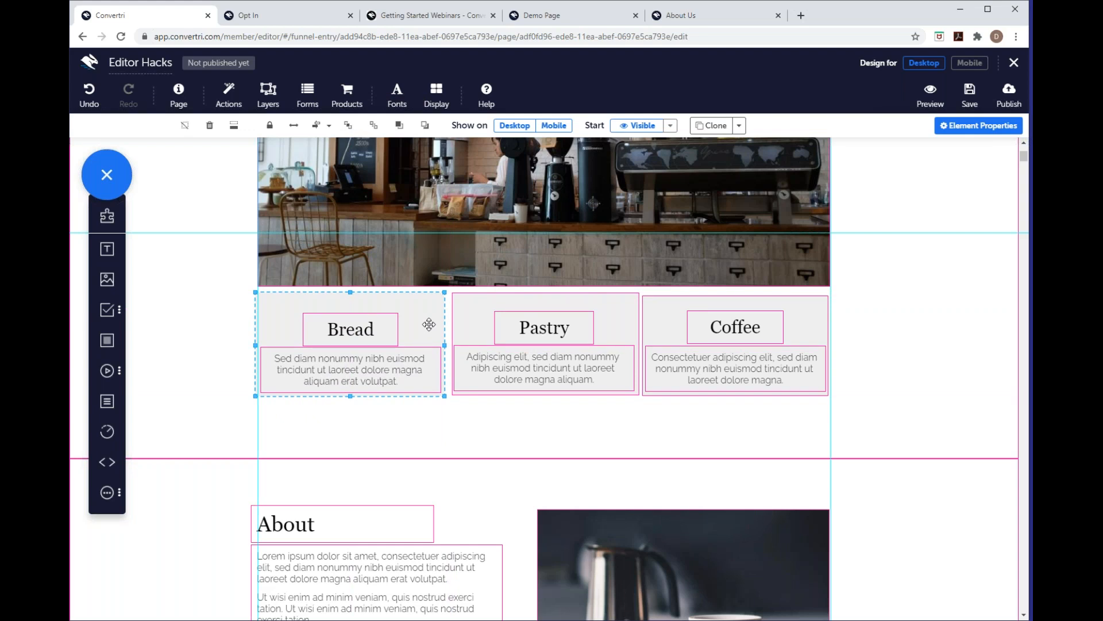
- Examine how the footer's social icons are arranged in the mobile layout, and return to the desktop layout
{"action": "scroll", "coordinate": [632, 429], "scroll_direction": "down", "scroll_amount": 8}
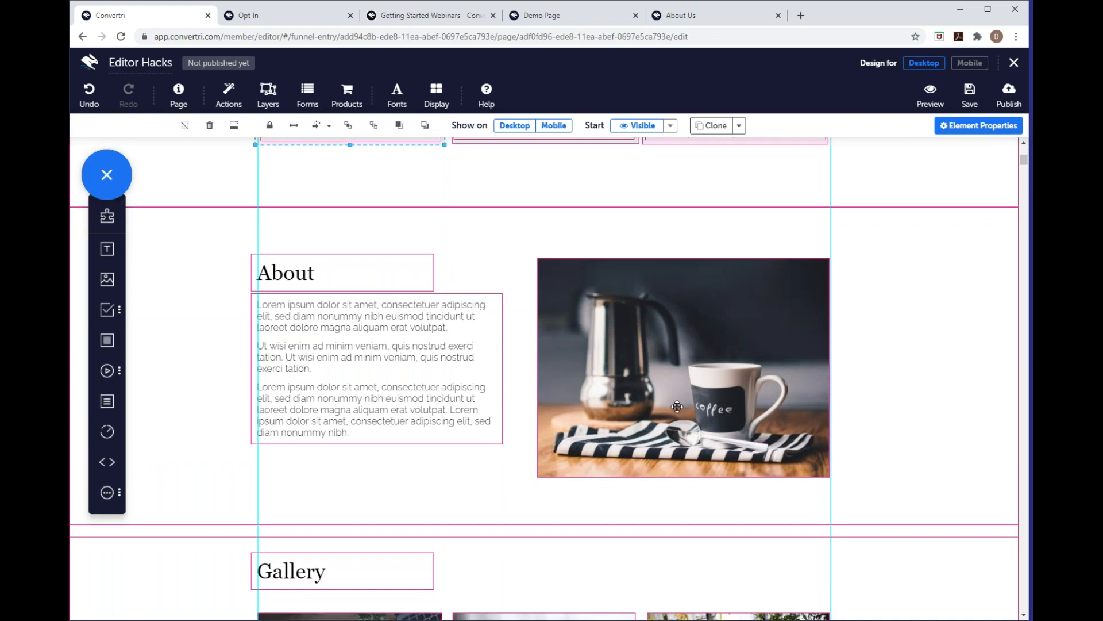
{"action": "scroll", "coordinate": [678, 405], "scroll_direction": "down", "scroll_amount": 15}
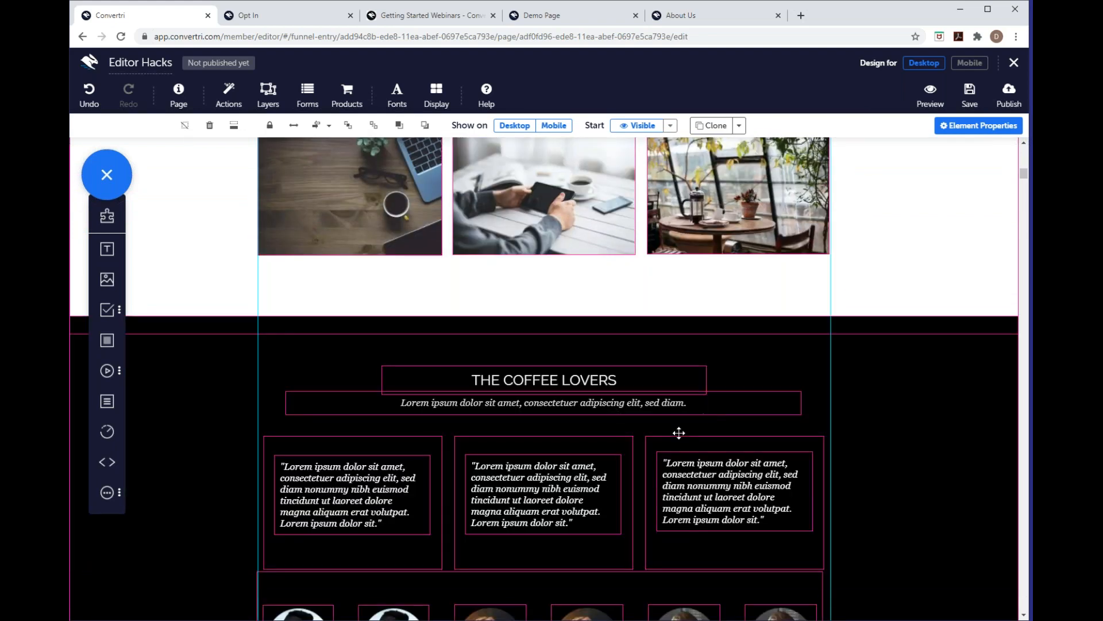
{"action": "scroll", "coordinate": [598, 419], "scroll_direction": "down", "scroll_amount": 7}
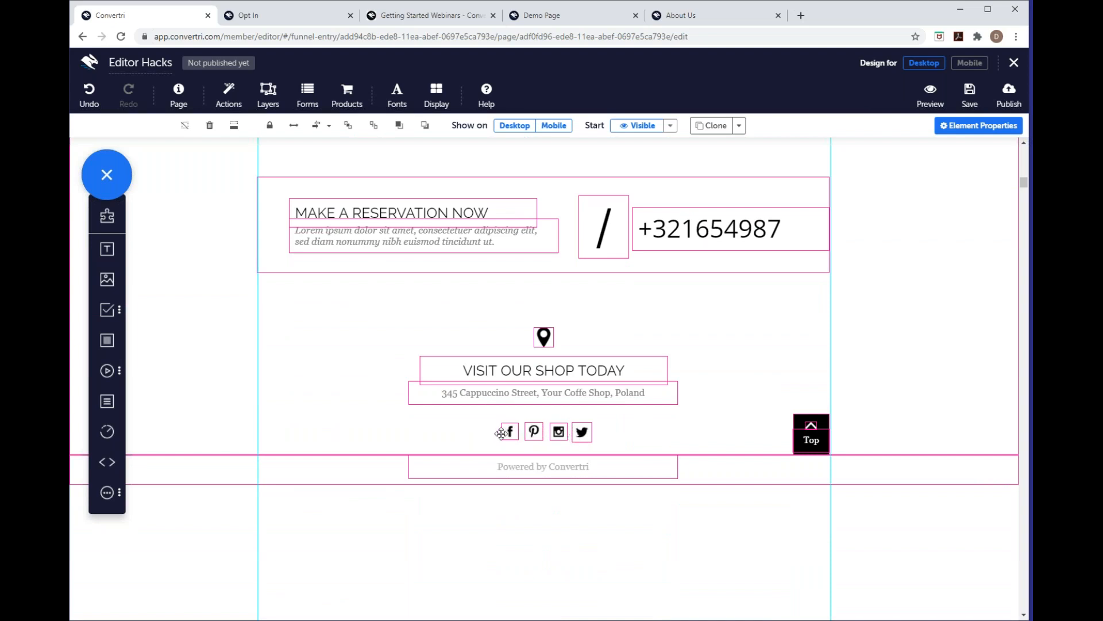
{"action": "left_click", "coordinate": [955, 67]}
{"action": "scroll", "coordinate": [927, 438], "scroll_direction": "down", "scroll_amount": 15}
{"action": "scroll", "coordinate": [926, 439], "scroll_direction": "up", "scroll_amount": 2}
{"action": "scroll", "coordinate": [578, 447], "scroll_direction": "down", "scroll_amount": 6}
{"action": "scroll", "coordinate": [571, 456], "scroll_direction": "down", "scroll_amount": 4}
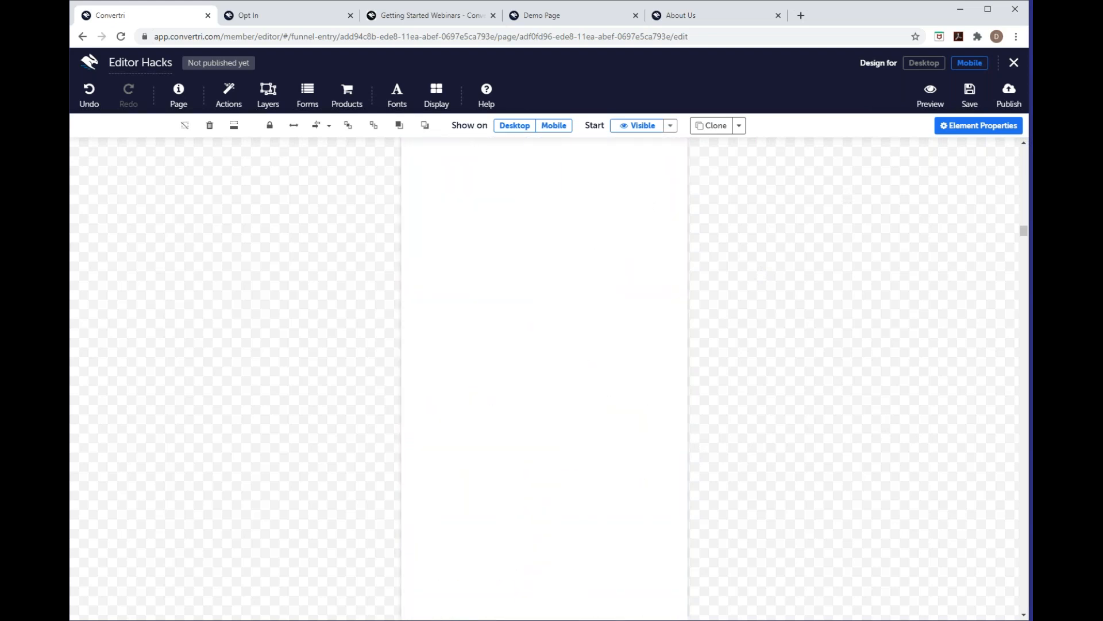
{"action": "scroll", "coordinate": [570, 457], "scroll_direction": "up", "scroll_amount": 1}
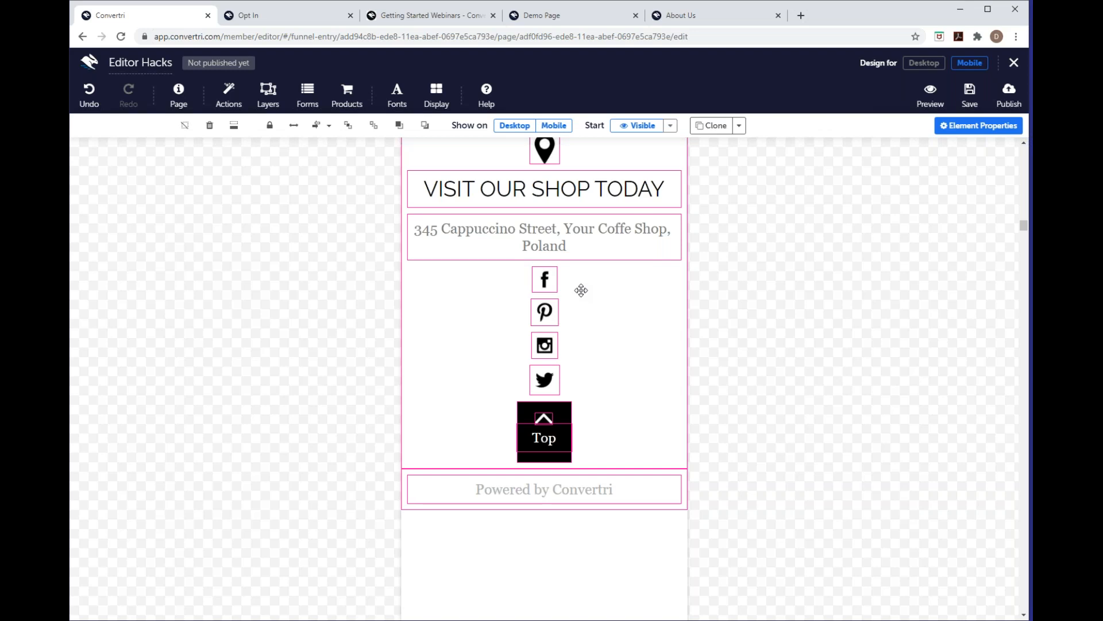
{"action": "left_click", "coordinate": [931, 68]}
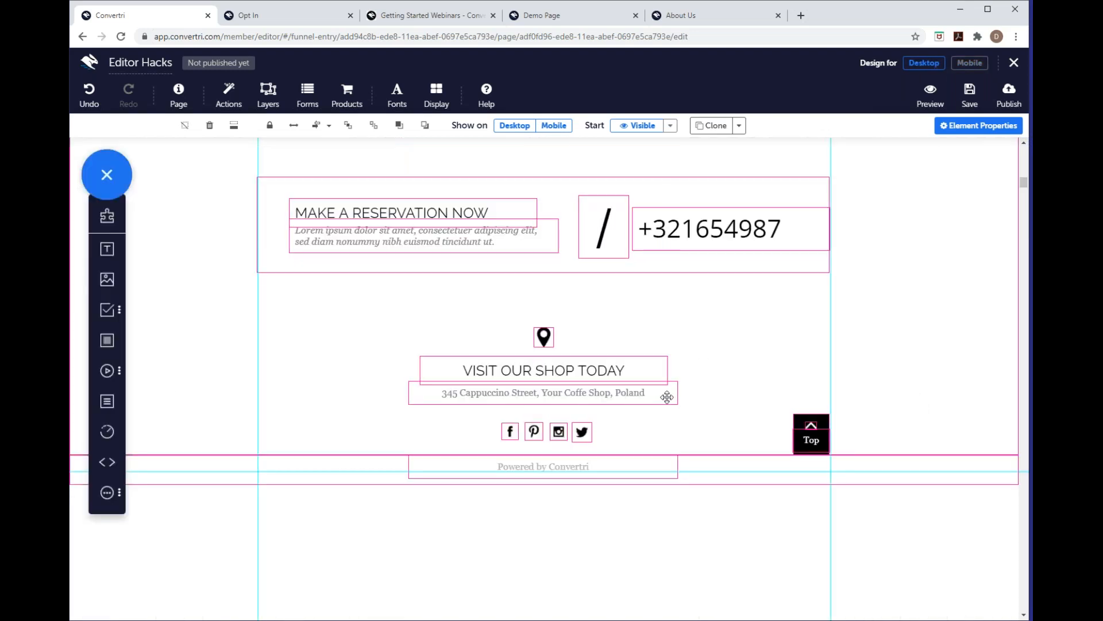
- Add a new panel over the footer's social icons and resize it to roughly fit the row of four icons
{"action": "left_click", "coordinate": [109, 345]}
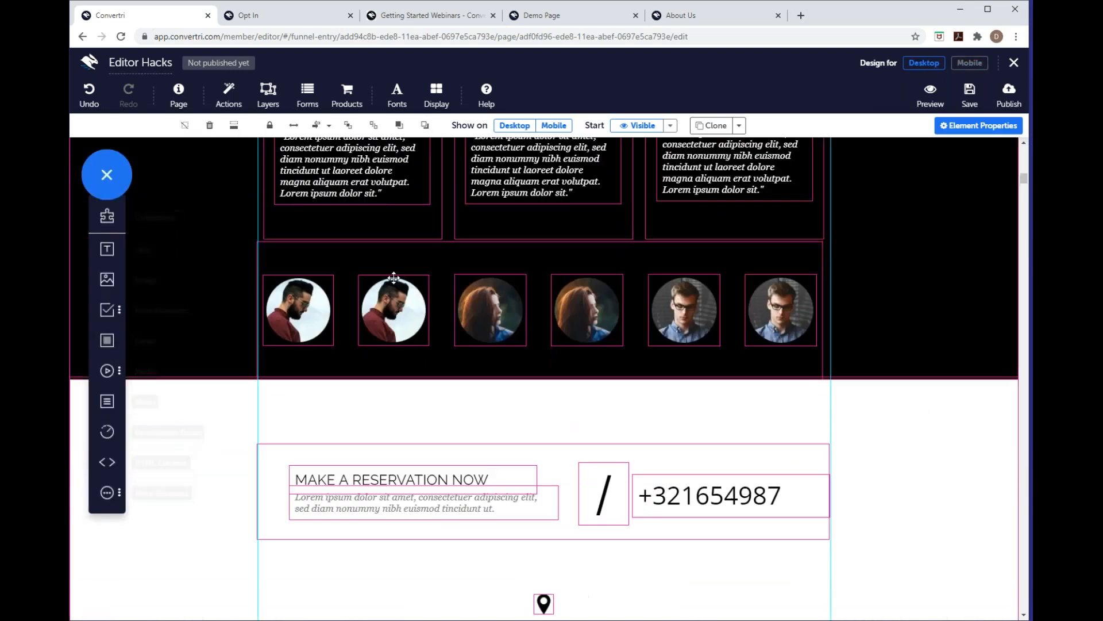
{"action": "key", "text": "Delete"}
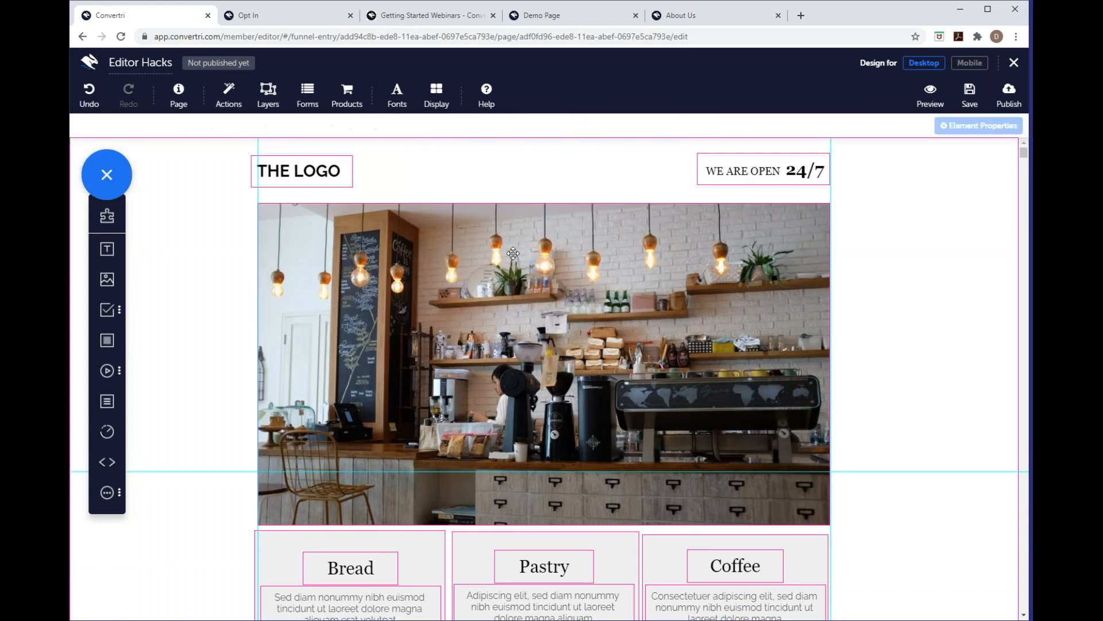
{"action": "scroll", "coordinate": [252, 322], "scroll_direction": "down", "scroll_amount": 20}
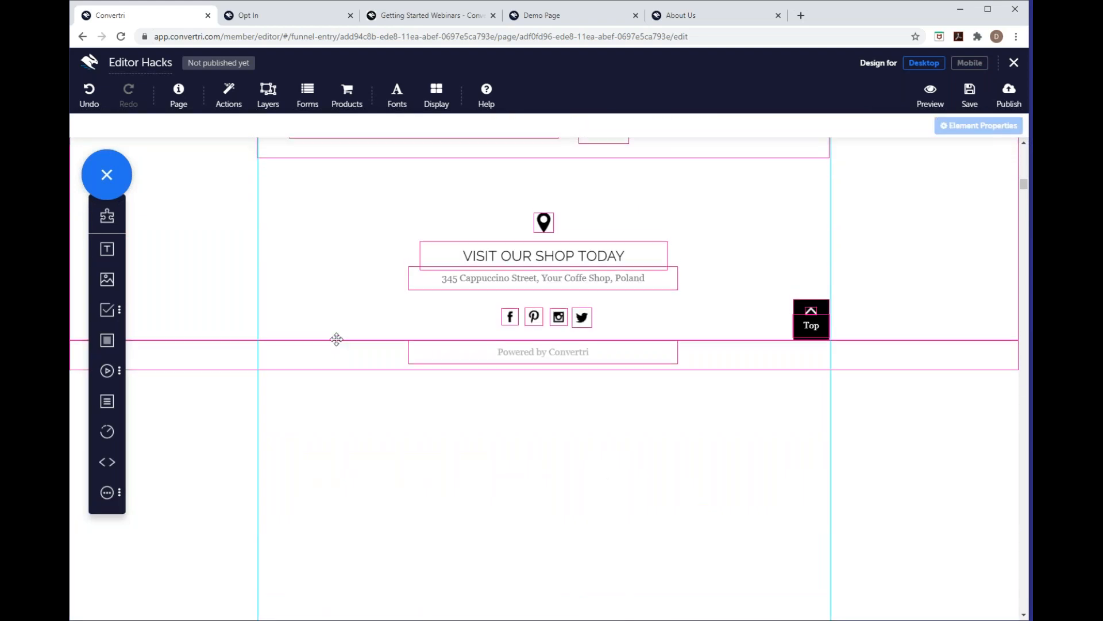
{"action": "scroll", "coordinate": [337, 337], "scroll_direction": "up", "scroll_amount": 1}
{"action": "left_click_drag", "start_coordinate": [107, 342], "coordinate": [345, 307]}
{"action": "left_click_drag", "start_coordinate": [450, 456], "coordinate": [451, 375]}
{"action": "left_click_drag", "start_coordinate": [451, 279], "coordinate": [452, 297]}
{"action": "left_click_drag", "start_coordinate": [453, 335], "coordinate": [454, 382]}
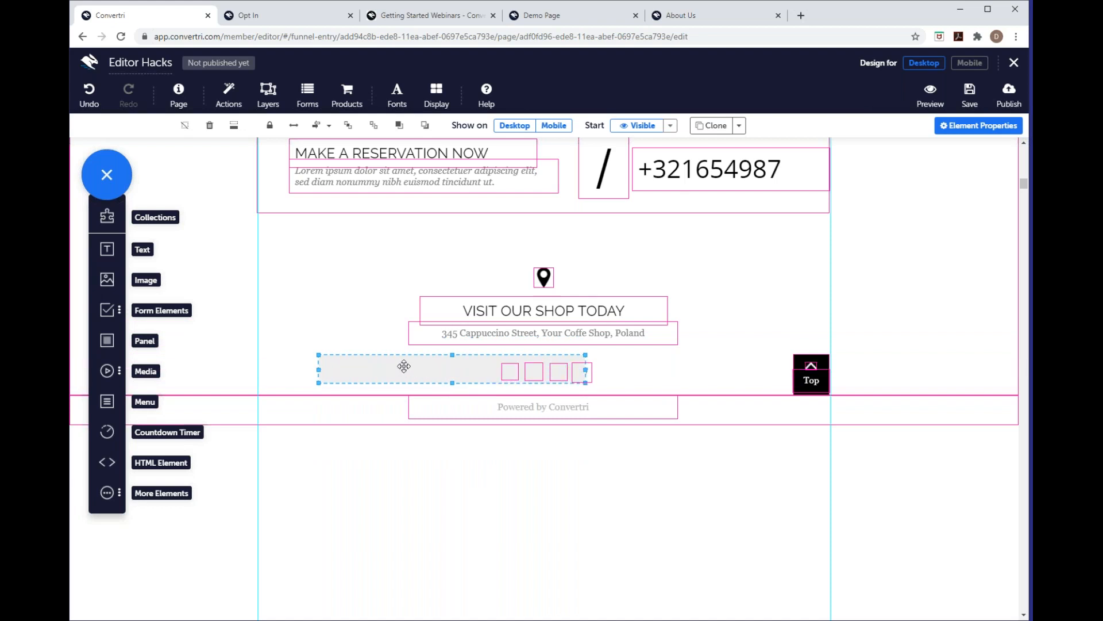
{"action": "left_click_drag", "start_coordinate": [319, 373], "coordinate": [470, 370]}
- Try changing the new footer panel's layering relative to the social icons and white section, and undo the layering and movement changes
{"action": "left_click", "coordinate": [374, 125]}
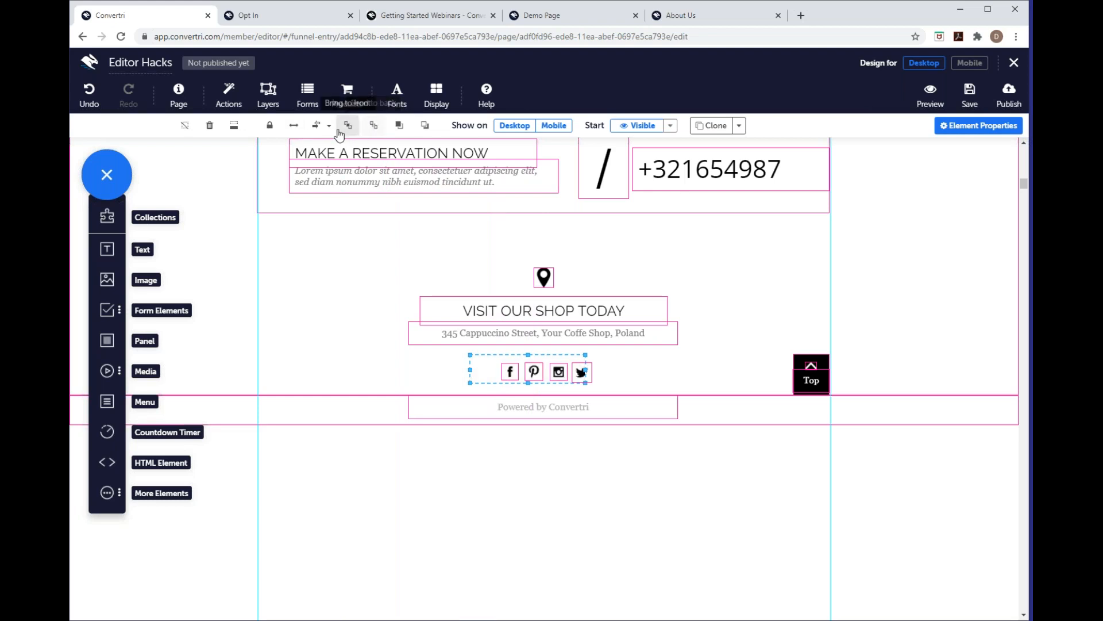
{"action": "left_click", "coordinate": [402, 125]}
{"action": "left_click_drag", "start_coordinate": [489, 367], "coordinate": [485, 367]}
{"action": "left_click", "coordinate": [87, 92]}
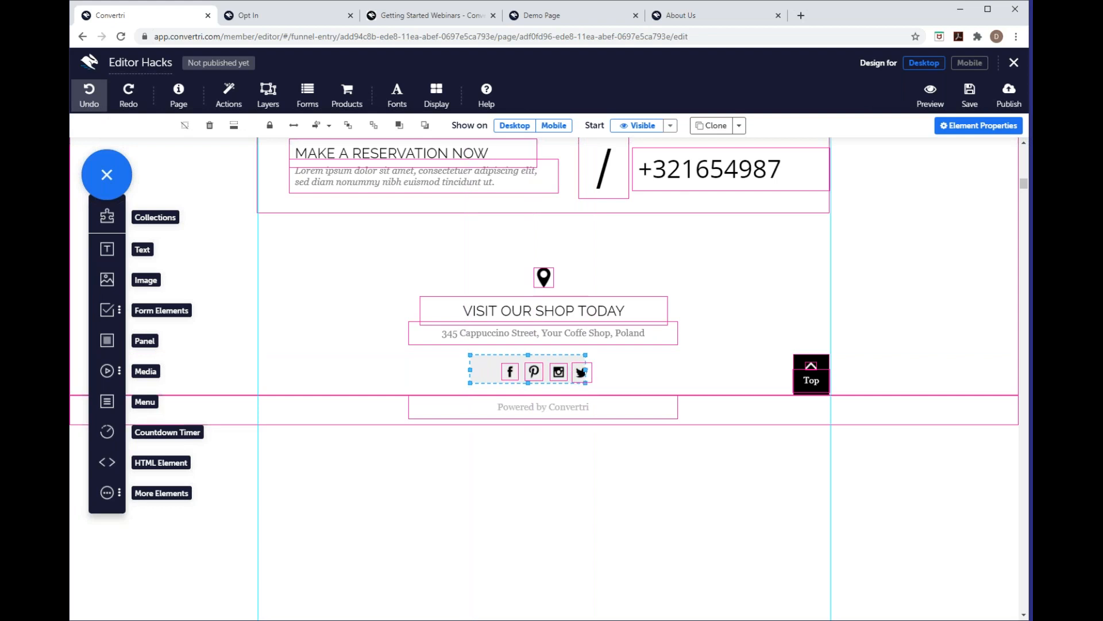
{"action": "left_click", "coordinate": [487, 378]}
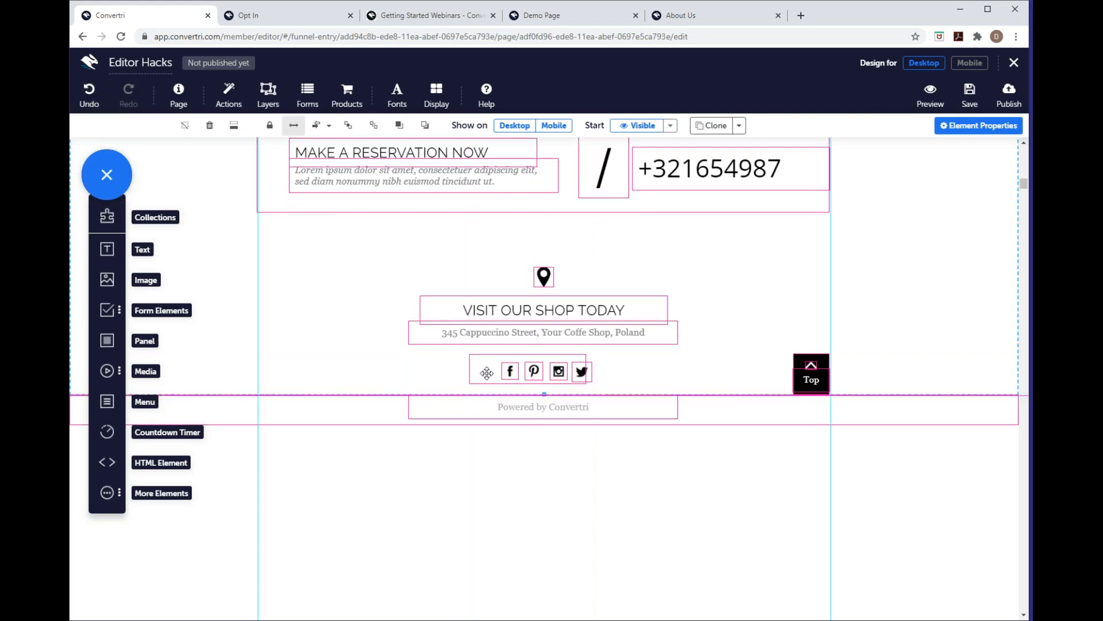
{"action": "left_click", "coordinate": [82, 105]}
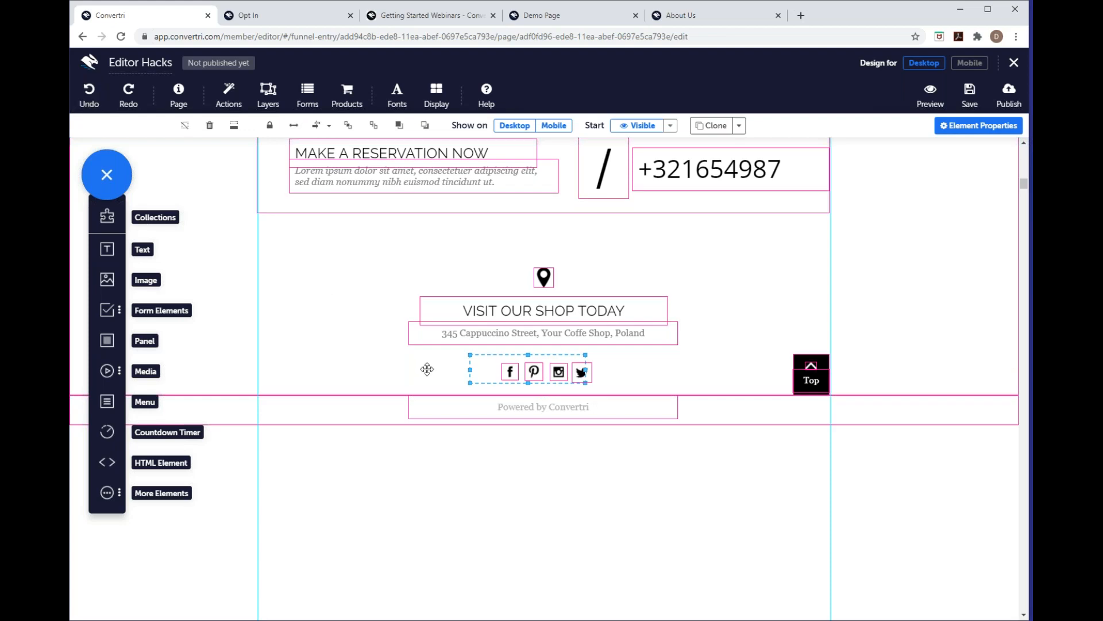
{"action": "left_click", "coordinate": [486, 378]}
{"action": "left_click", "coordinate": [97, 92]}
- Centre the panel on the four social icons and layer it just behind them, checking the grouped row in the mobile layout
{"action": "left_click_drag", "start_coordinate": [487, 367], "coordinate": [526, 372]}
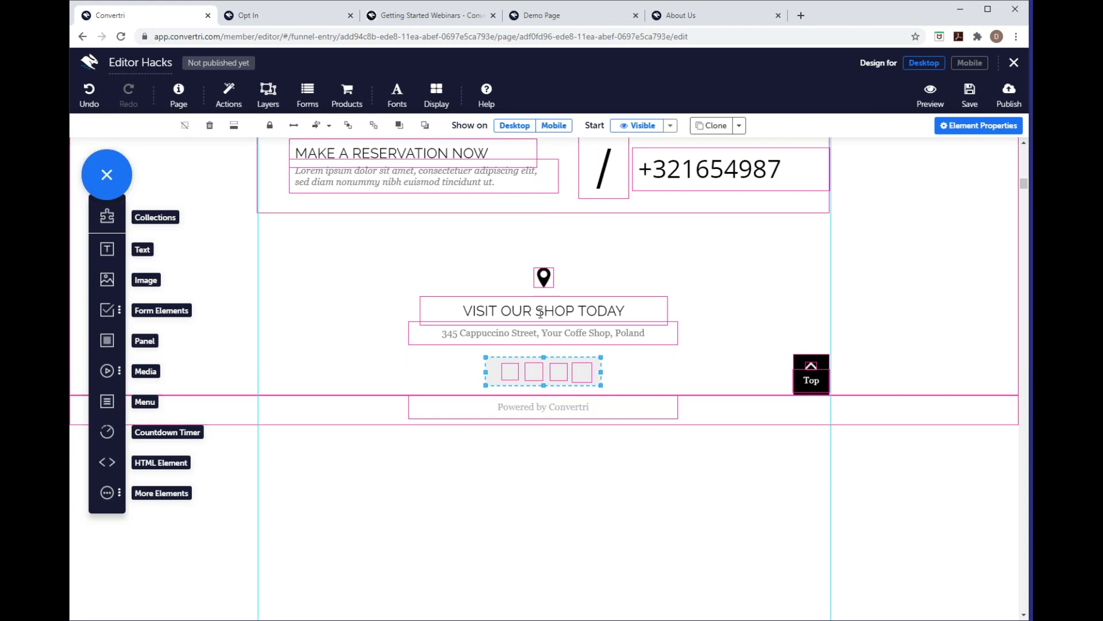
{"action": "left_click", "coordinate": [375, 126]}
{"action": "left_click", "coordinate": [981, 64]}
{"action": "scroll", "coordinate": [704, 346], "scroll_direction": "down", "scroll_amount": 2}
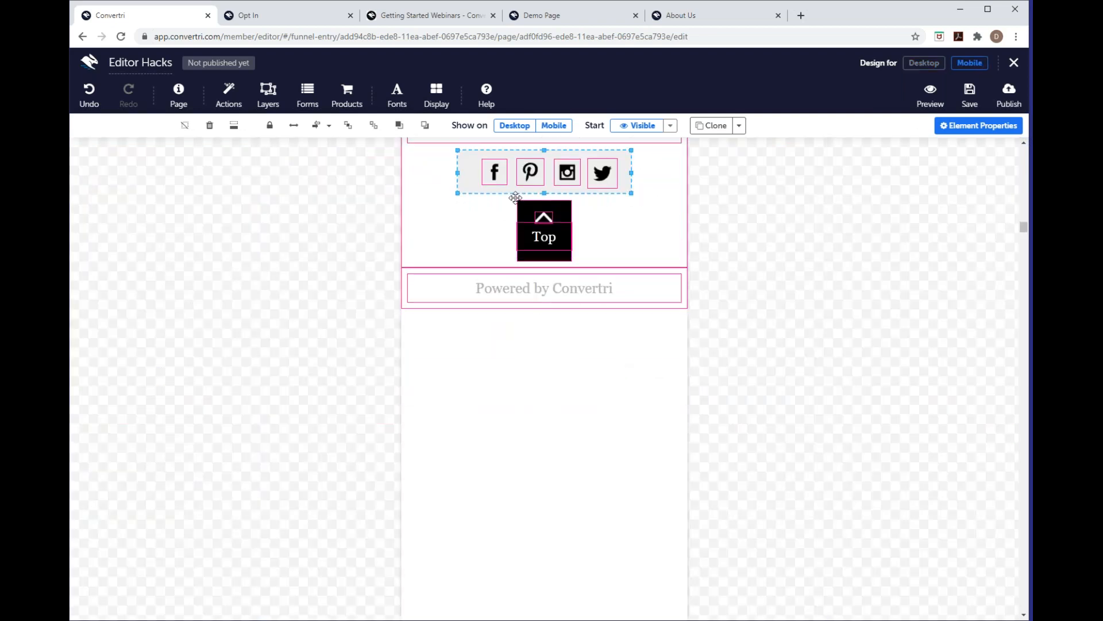
{"action": "scroll", "coordinate": [500, 226], "scroll_direction": "up", "scroll_amount": 1}
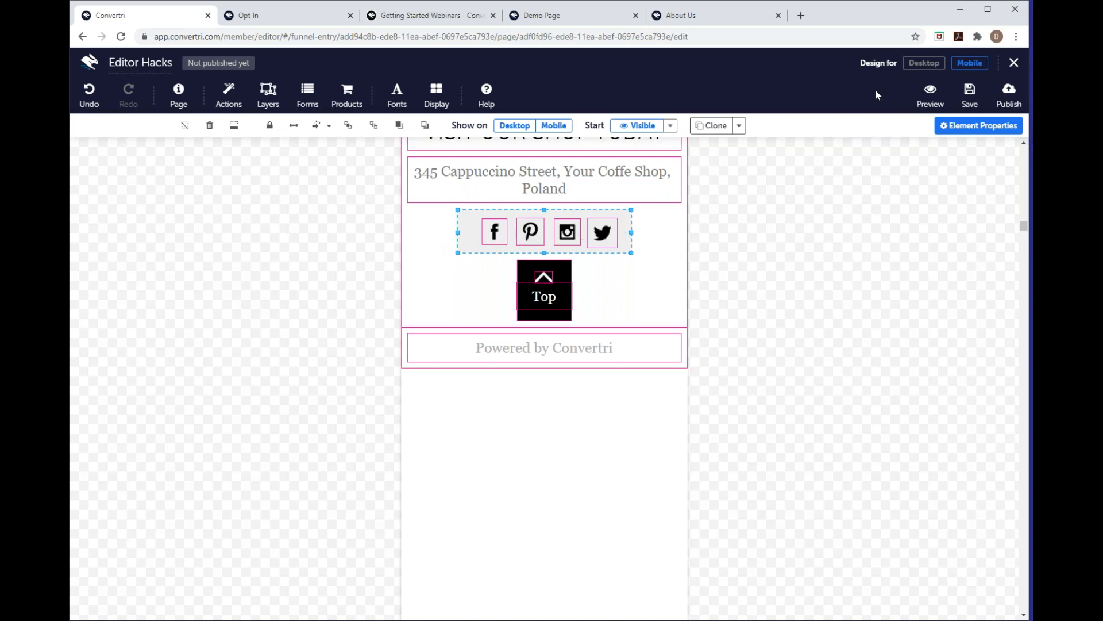
- In the desktop layout, widen the social icons panel to 357 and check its mobile arrangement
{"action": "left_click", "coordinate": [918, 65]}
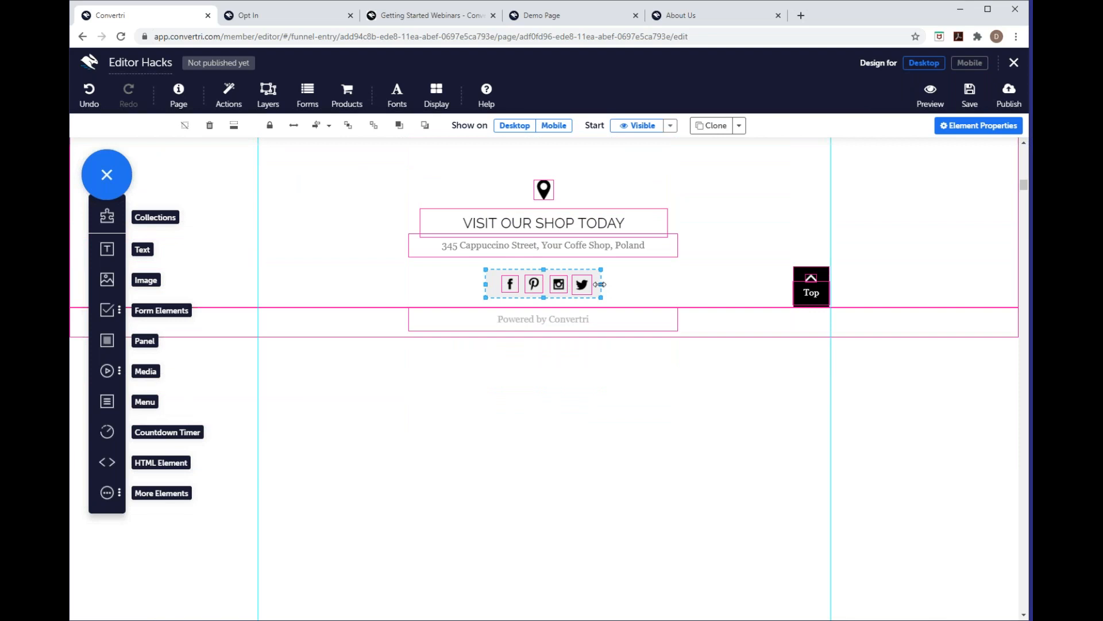
{"action": "left_click_drag", "start_coordinate": [600, 284], "coordinate": [692, 281]}
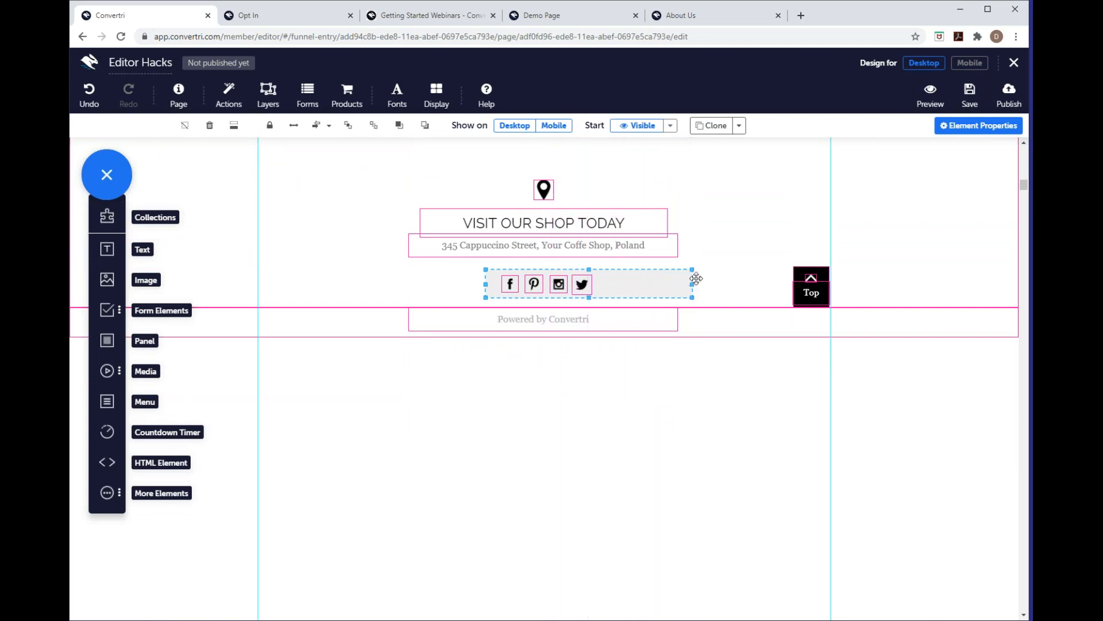
{"action": "left_click", "coordinate": [971, 127]}
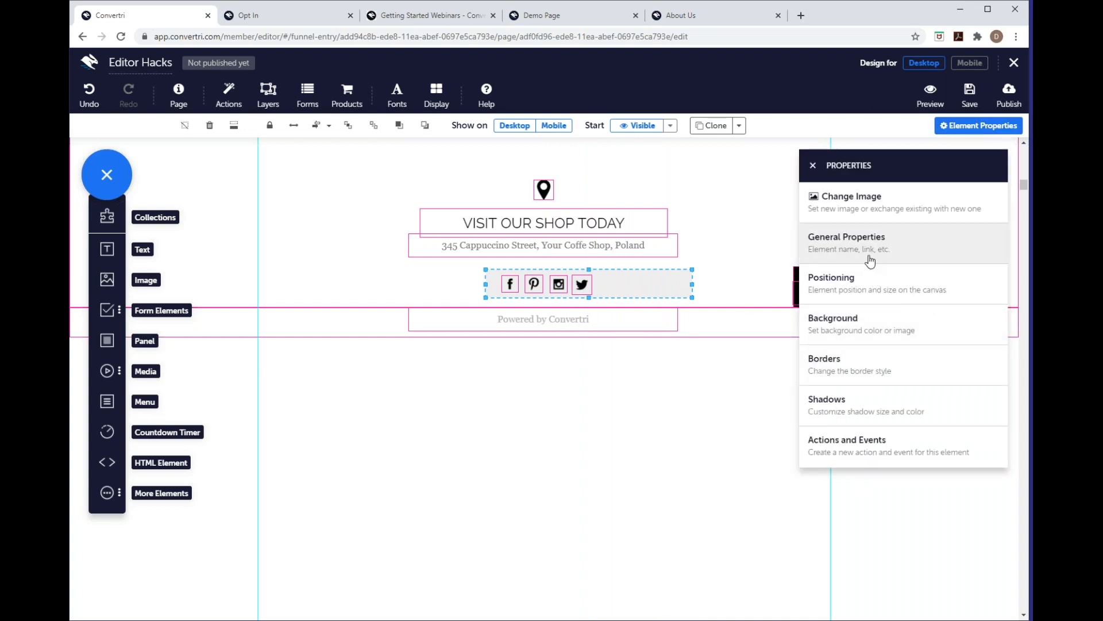
{"action": "left_click", "coordinate": [871, 285]}
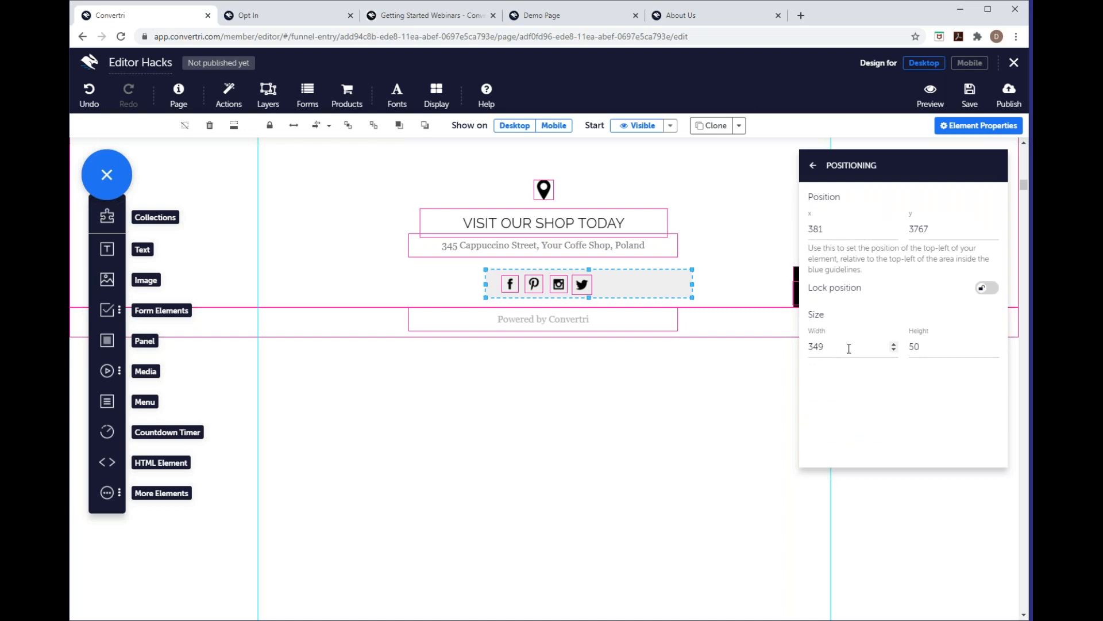
{"action": "left_click", "coordinate": [894, 344]}
{"action": "left_click", "coordinate": [894, 344]}
{"action": "left_click", "coordinate": [894, 344]}
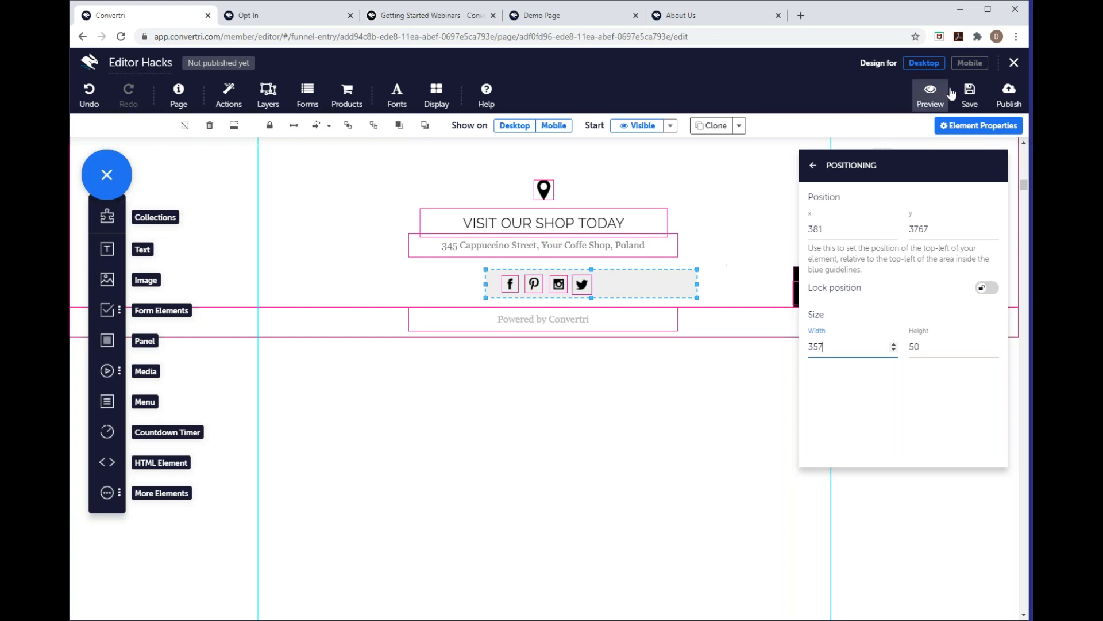
{"action": "left_click", "coordinate": [965, 64]}
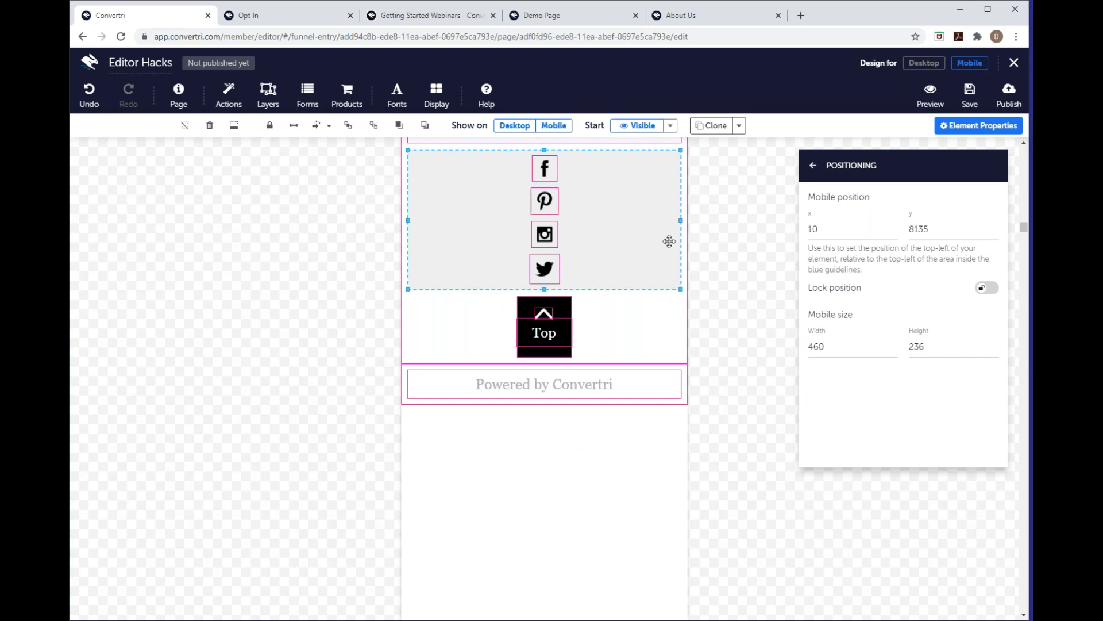
- In the desktop layout, narrow the social icons panel to a width of 212 and check its mobile arrangement
{"action": "left_click", "coordinate": [923, 63]}
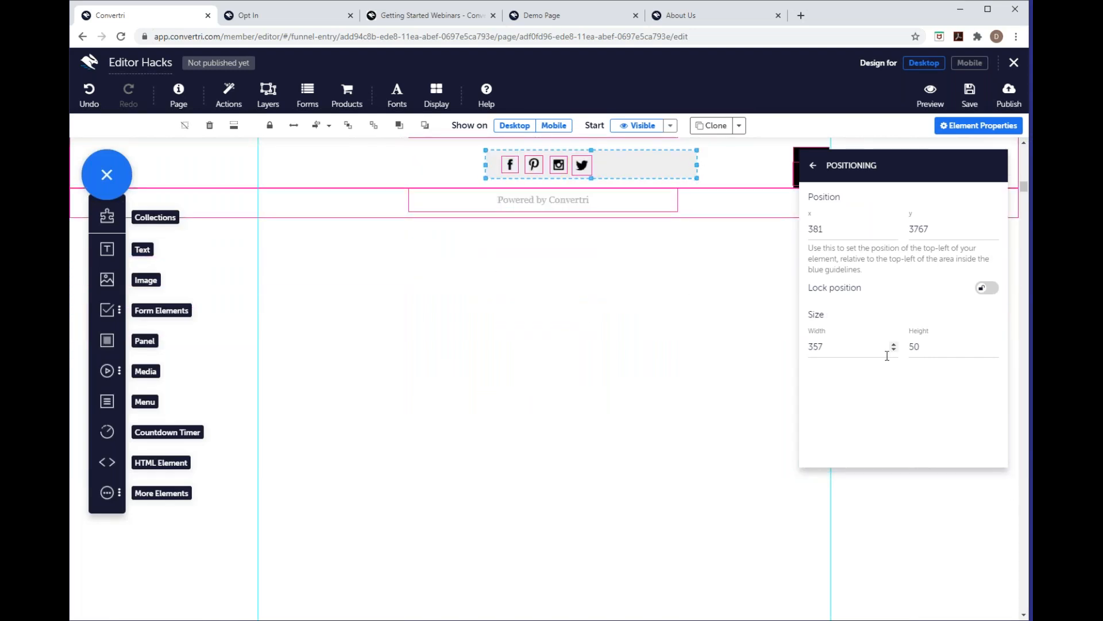
{"action": "left_click_drag", "start_coordinate": [895, 350], "coordinate": [894, 350]}
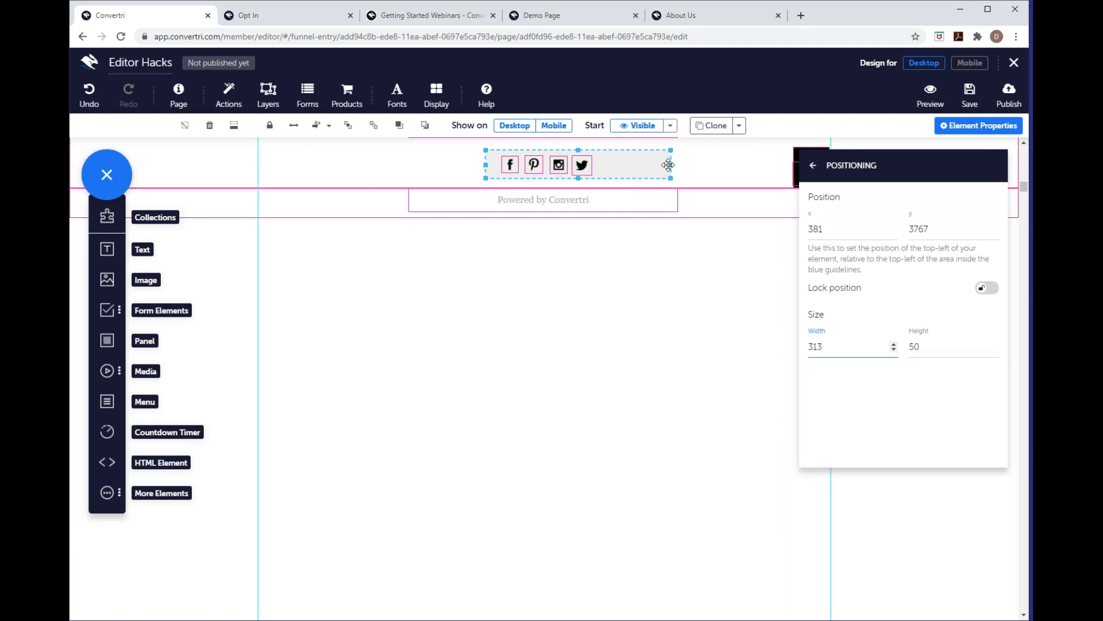
{"action": "left_click_drag", "start_coordinate": [671, 165], "coordinate": [610, 175]}
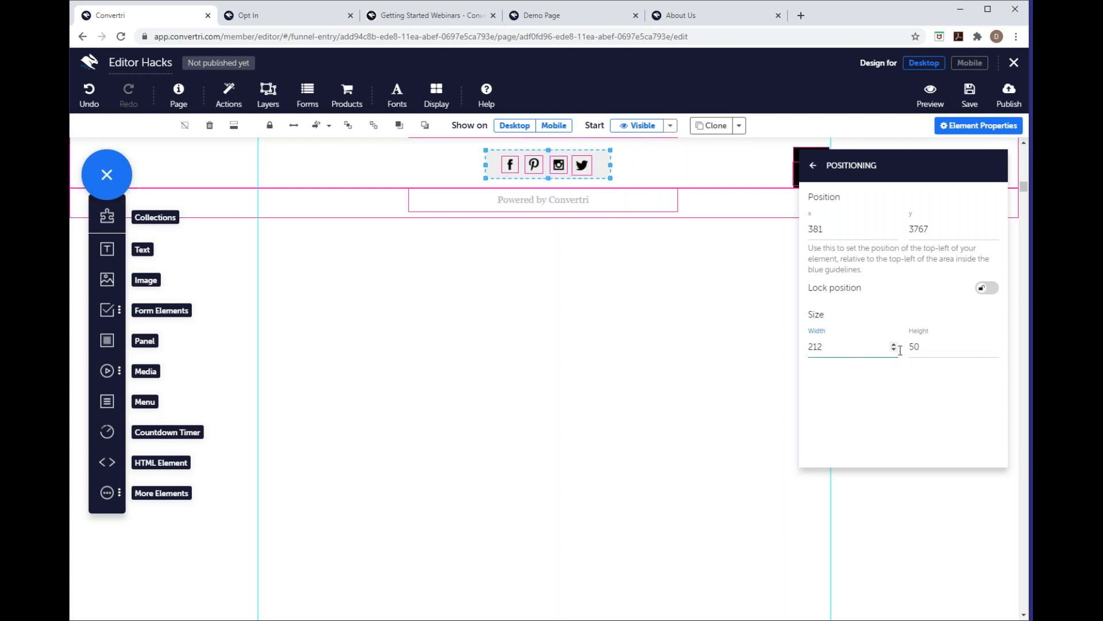
{"action": "left_click", "coordinate": [970, 63]}
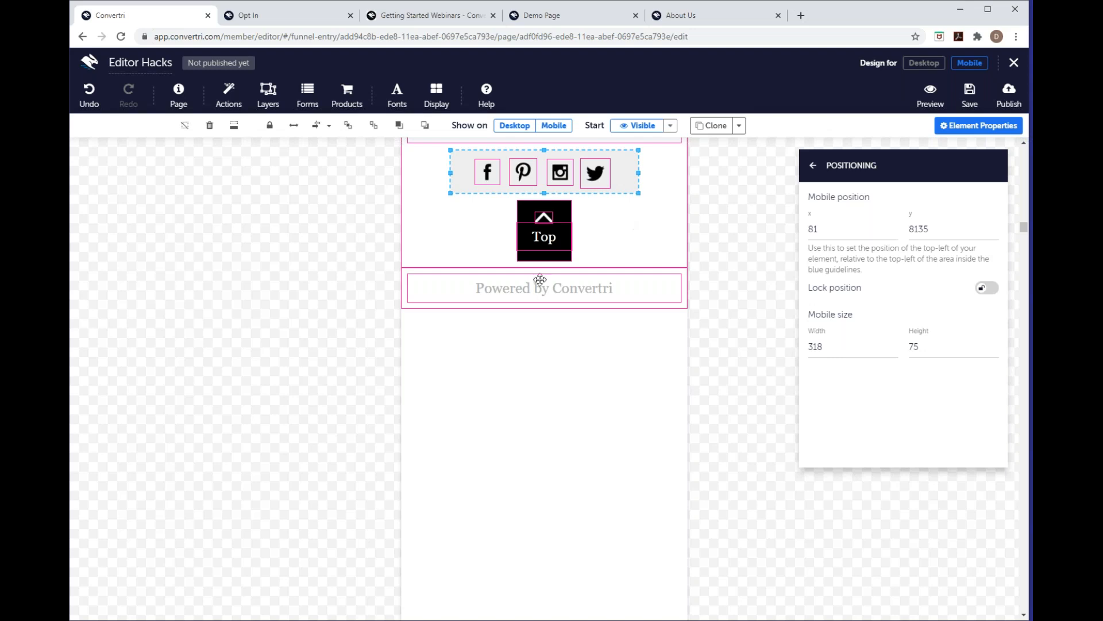
{"action": "scroll", "coordinate": [632, 230], "scroll_direction": "up", "scroll_amount": 6}
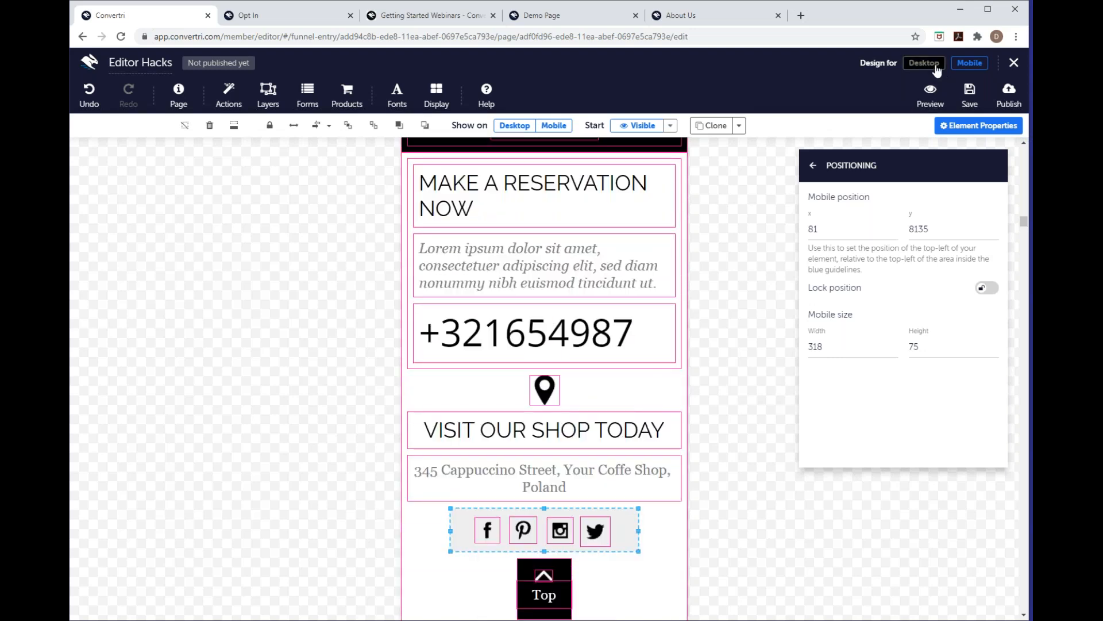
- Look over the Editor Hacks page in the desktop layout up to its header, and leave the editor without saving
{"action": "left_click", "coordinate": [924, 63]}
{"action": "scroll", "coordinate": [686, 276], "scroll_direction": "up", "scroll_amount": 10}
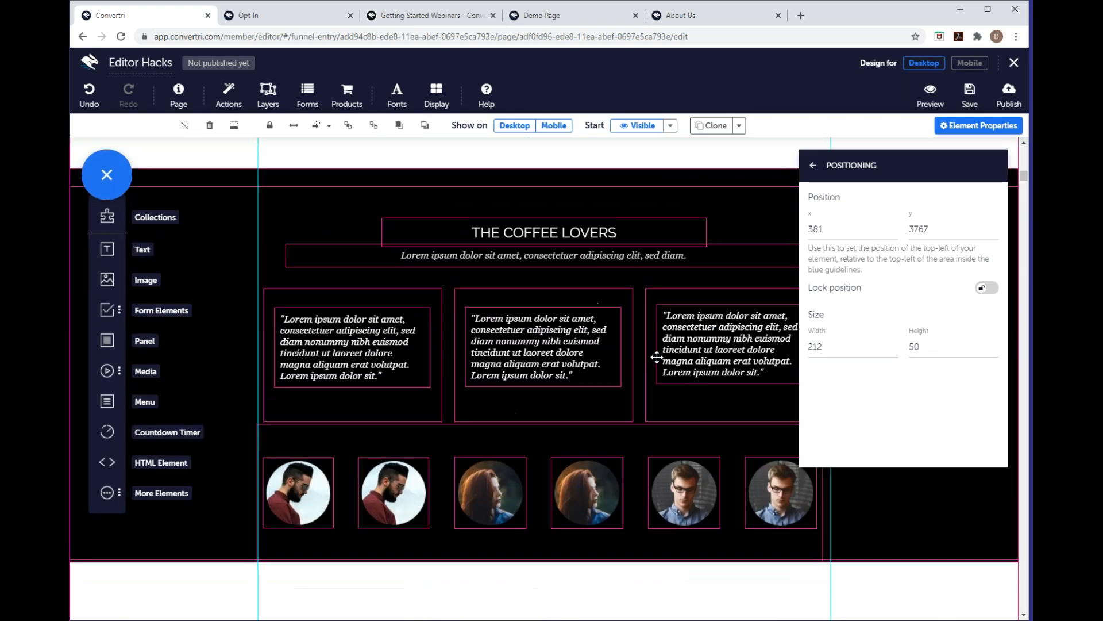
{"action": "scroll", "coordinate": [657, 357], "scroll_direction": "up", "scroll_amount": 15}
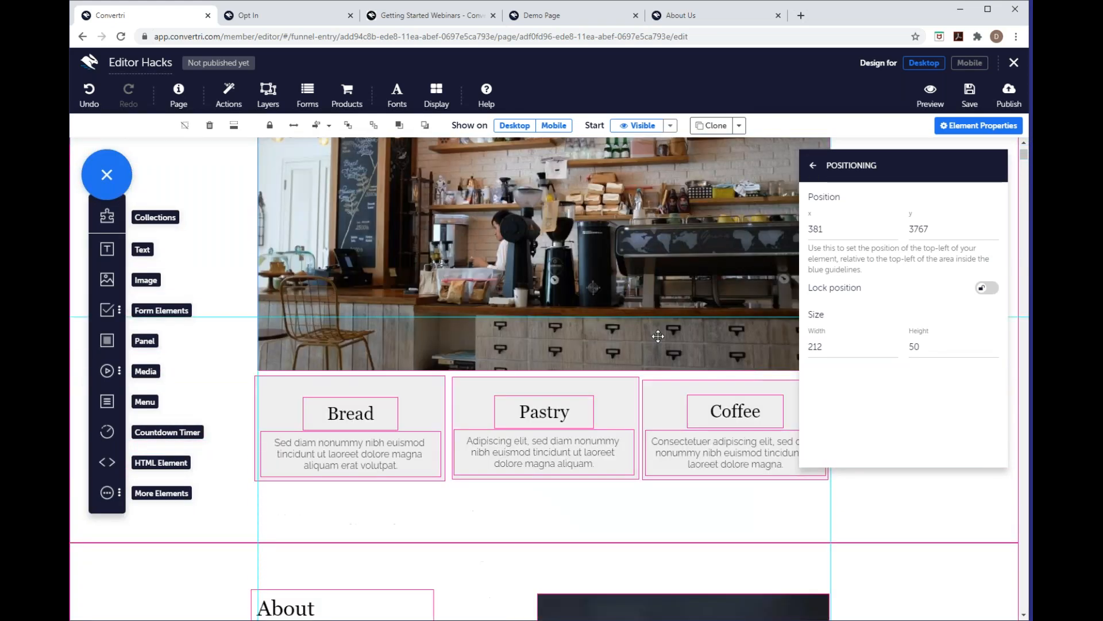
{"action": "scroll", "coordinate": [658, 336], "scroll_direction": "down", "scroll_amount": 3}
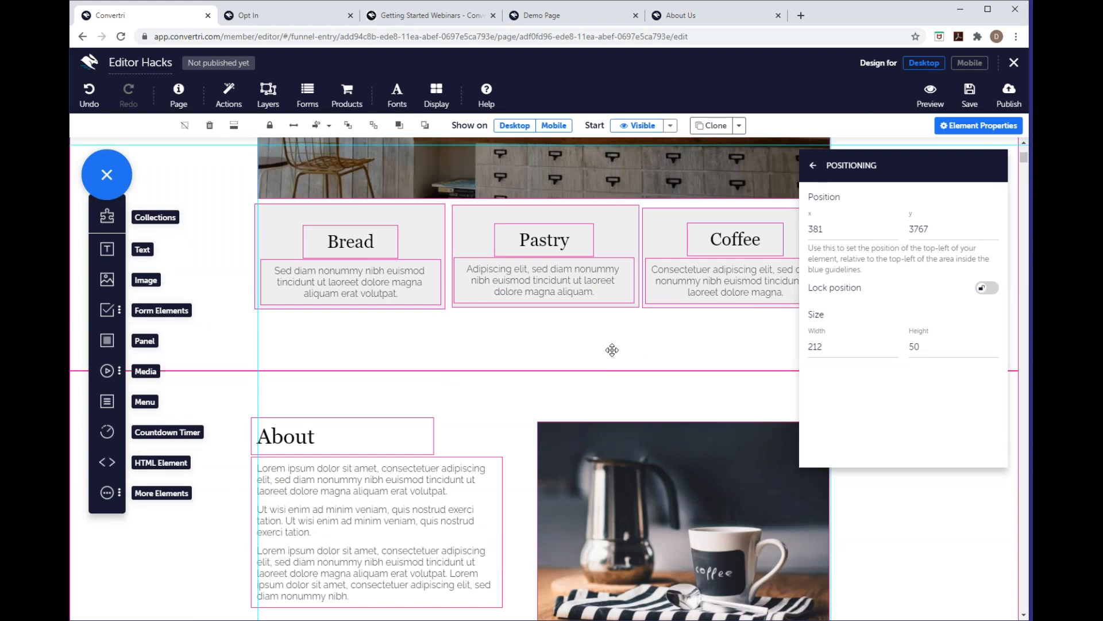
{"action": "scroll", "coordinate": [612, 350], "scroll_direction": "up", "scroll_amount": 3}
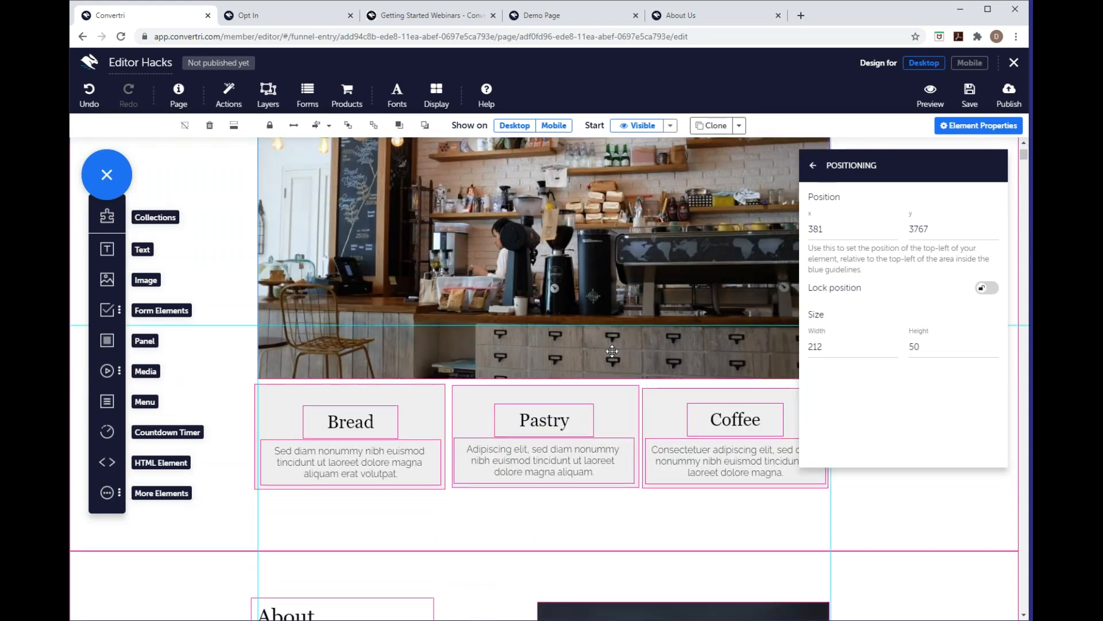
{"action": "scroll", "coordinate": [612, 350], "scroll_direction": "up", "scroll_amount": 2}
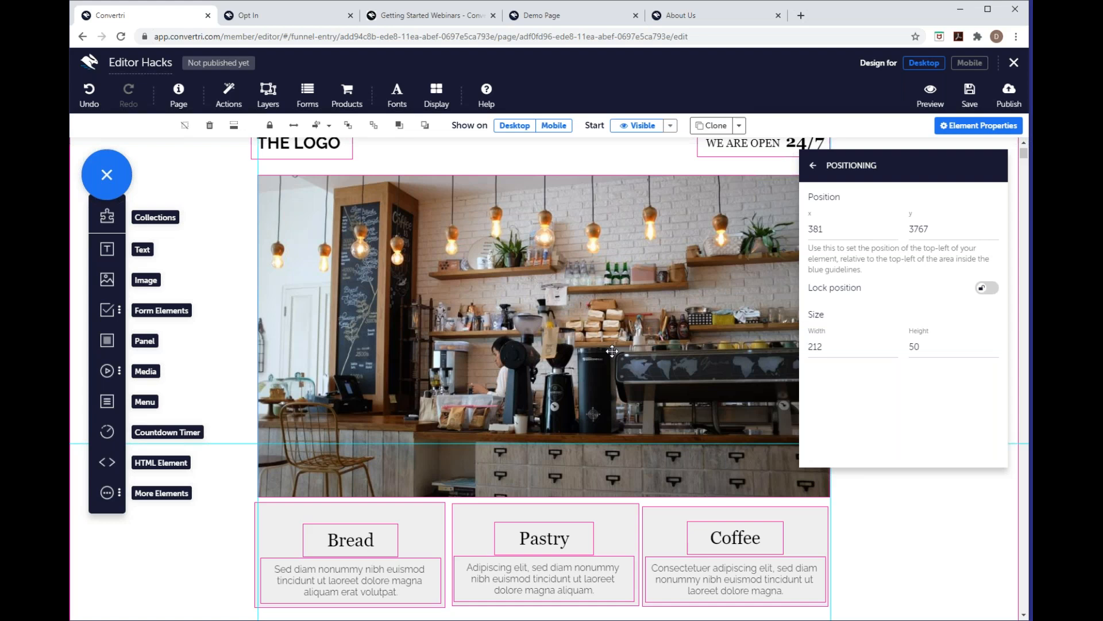
{"action": "scroll", "coordinate": [672, 318], "scroll_direction": "up", "scroll_amount": 1}
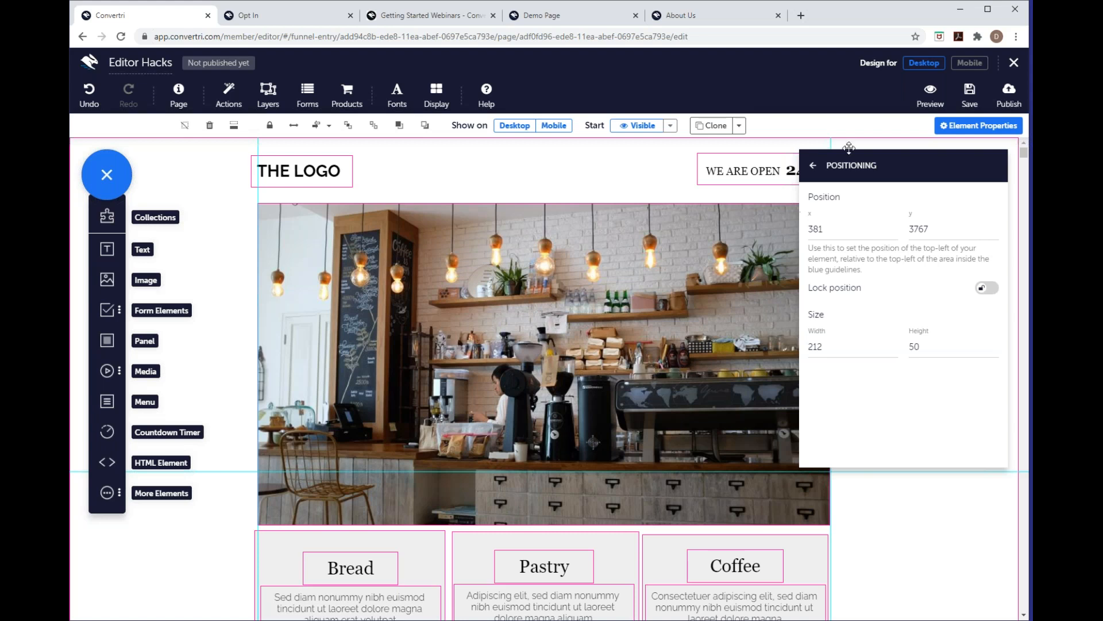
{"action": "left_click", "coordinate": [1014, 68]}
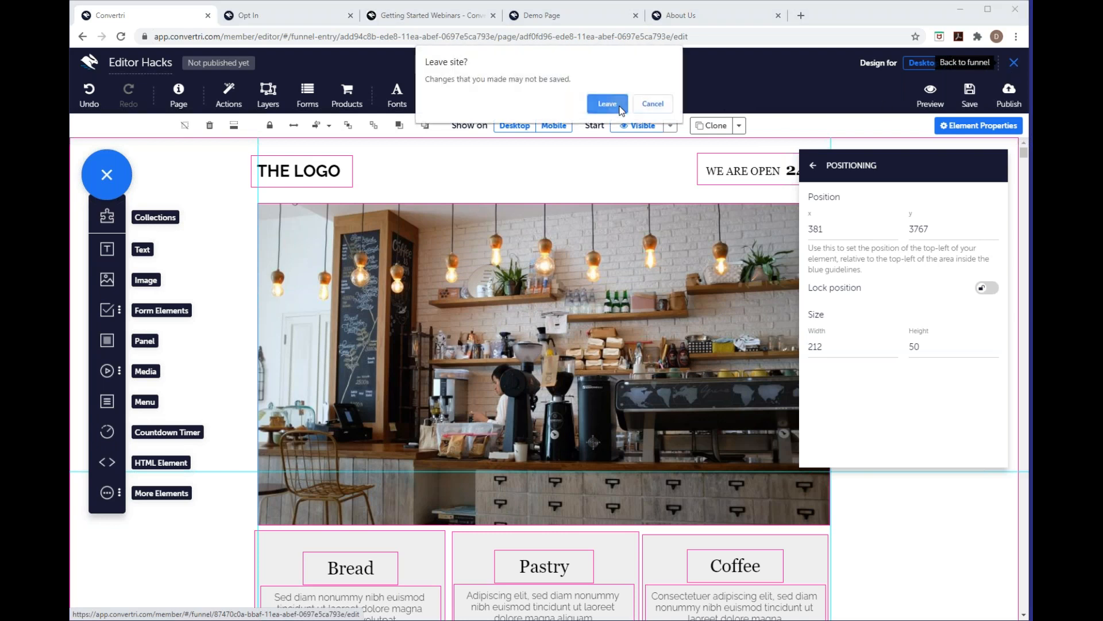
{"action": "left_click", "coordinate": [607, 104]}
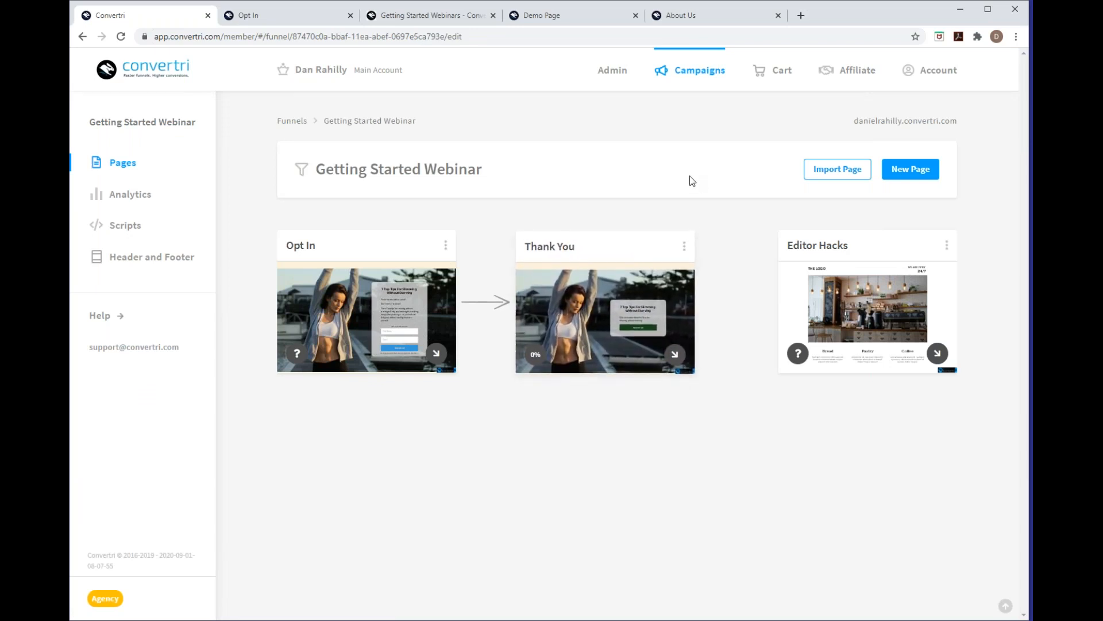
- Open the account's Domains settings, view the form for using Convertri with a new domain, and cancel it
{"action": "left_click", "coordinate": [920, 73]}
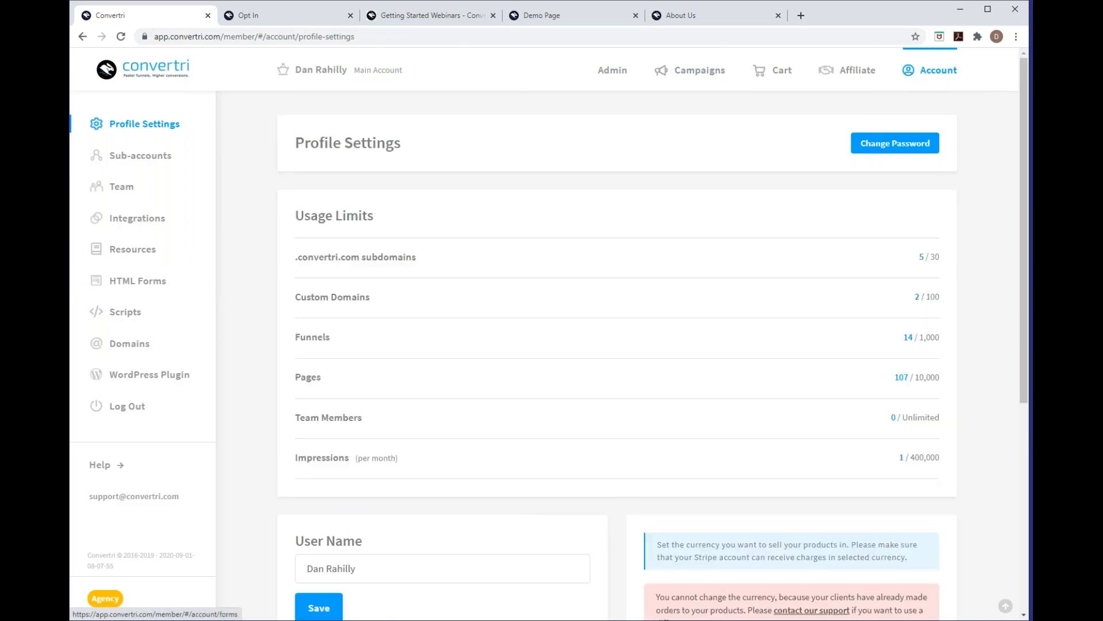
{"action": "left_click", "coordinate": [132, 349]}
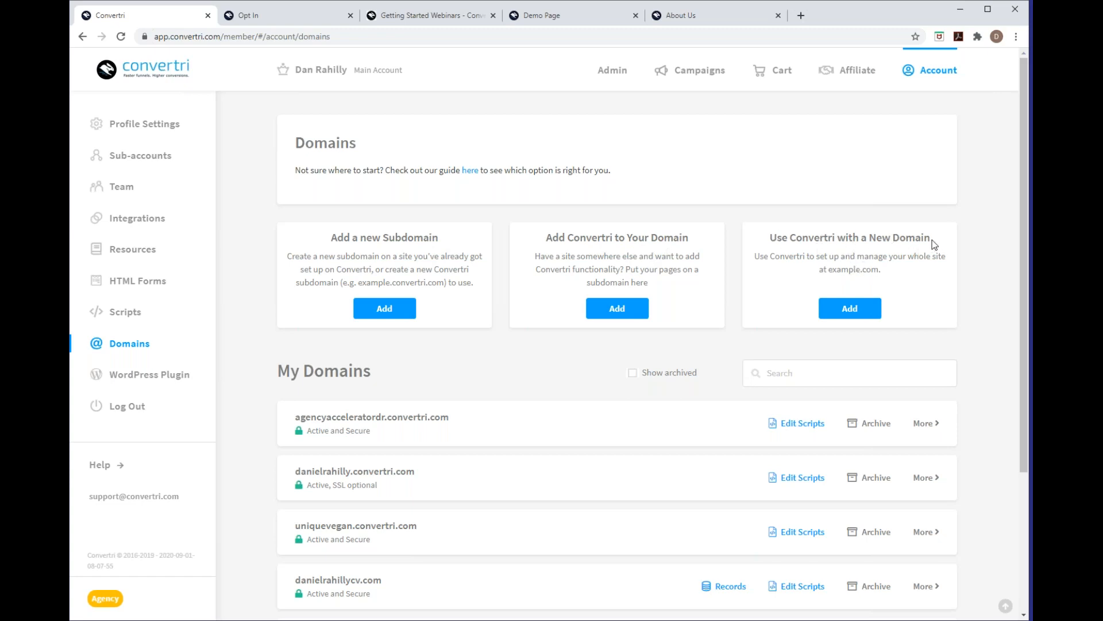
{"action": "left_click", "coordinate": [864, 310]}
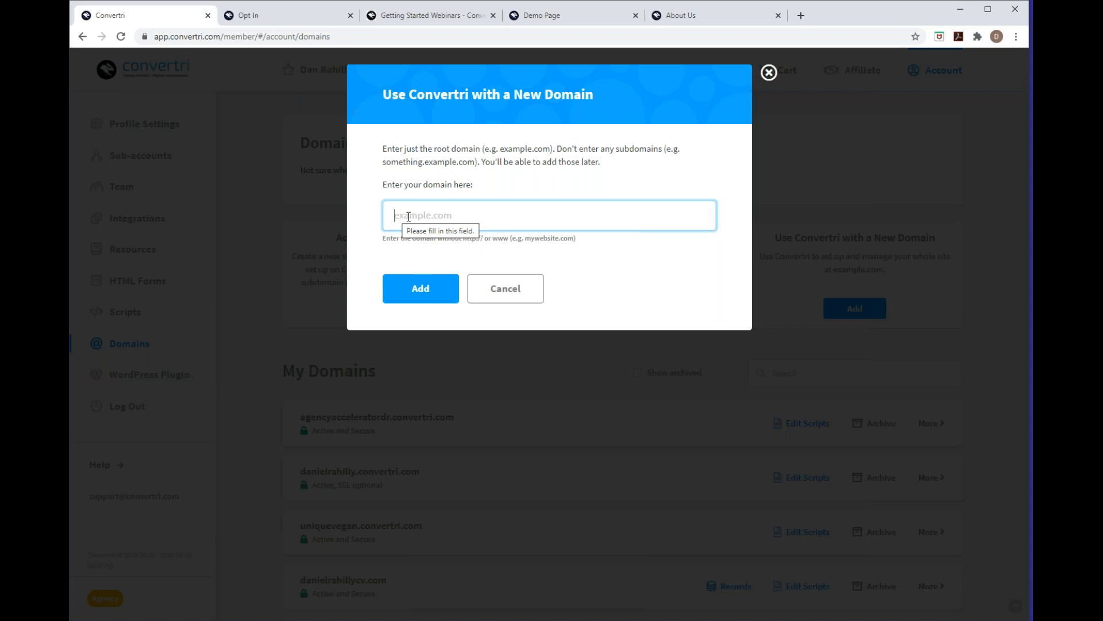
{"action": "left_click", "coordinate": [511, 300]}
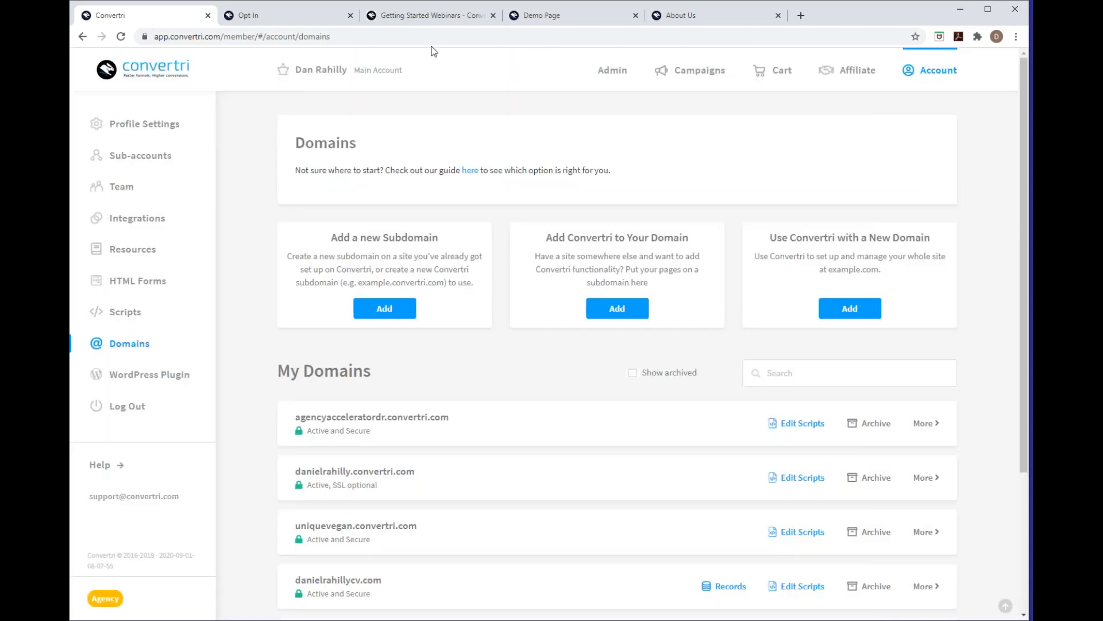
- Search the Convertri knowledge base for "custom" and open the article "Custom Domains: Start Here"
{"action": "left_click", "coordinate": [442, 15]}
{"action": "left_click", "coordinate": [324, 132]}
{"action": "type", "text": "custom"}
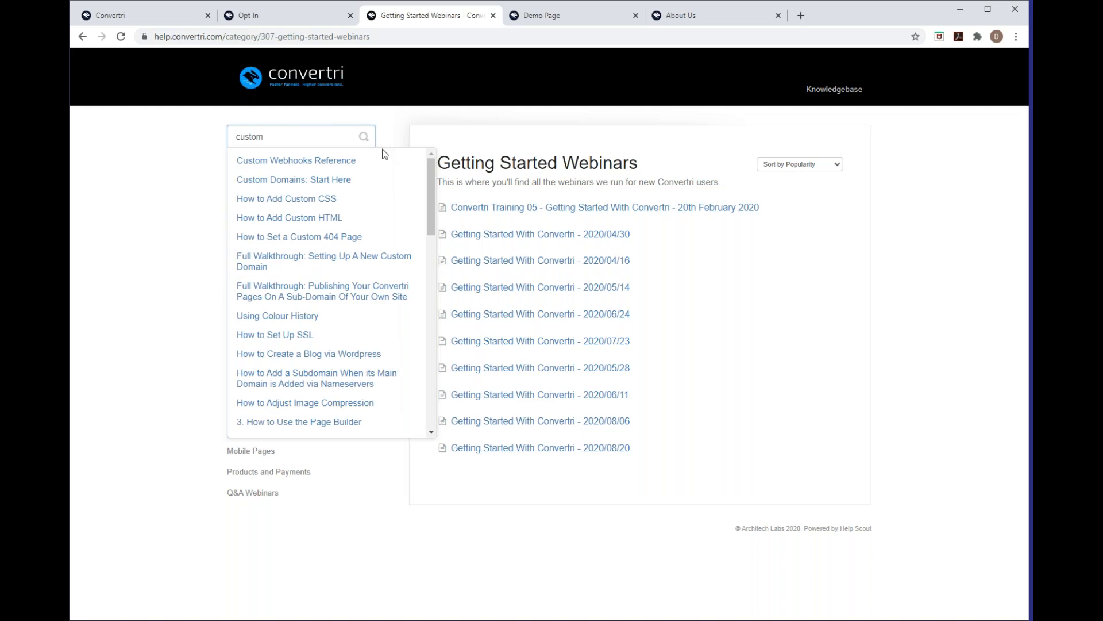
{"action": "left_click", "coordinate": [368, 180]}
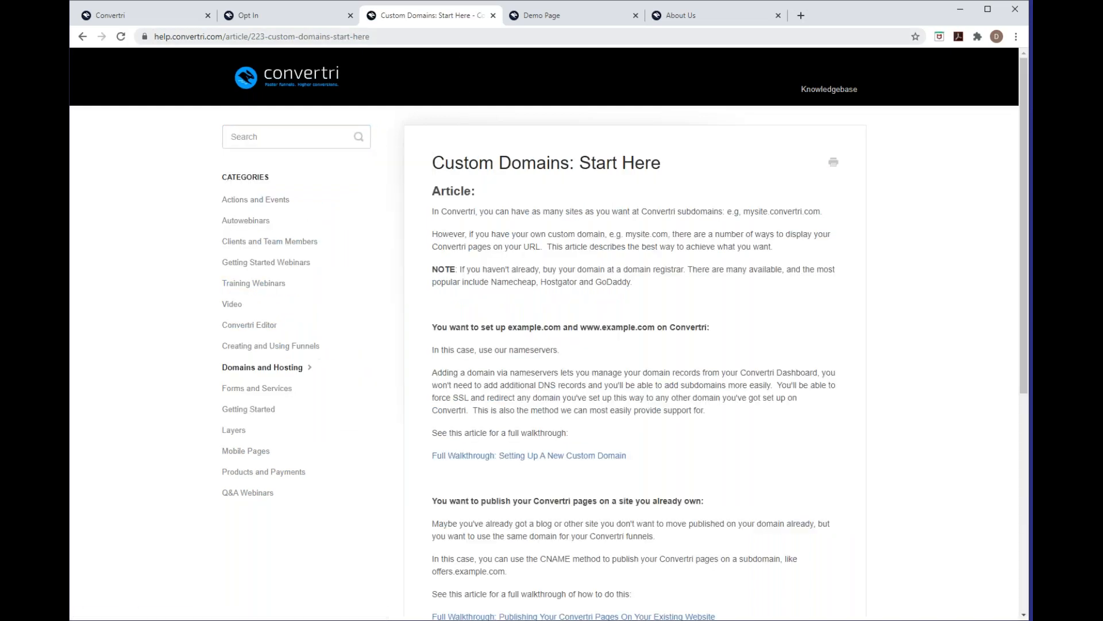
{"action": "left_click", "coordinate": [472, 37]}
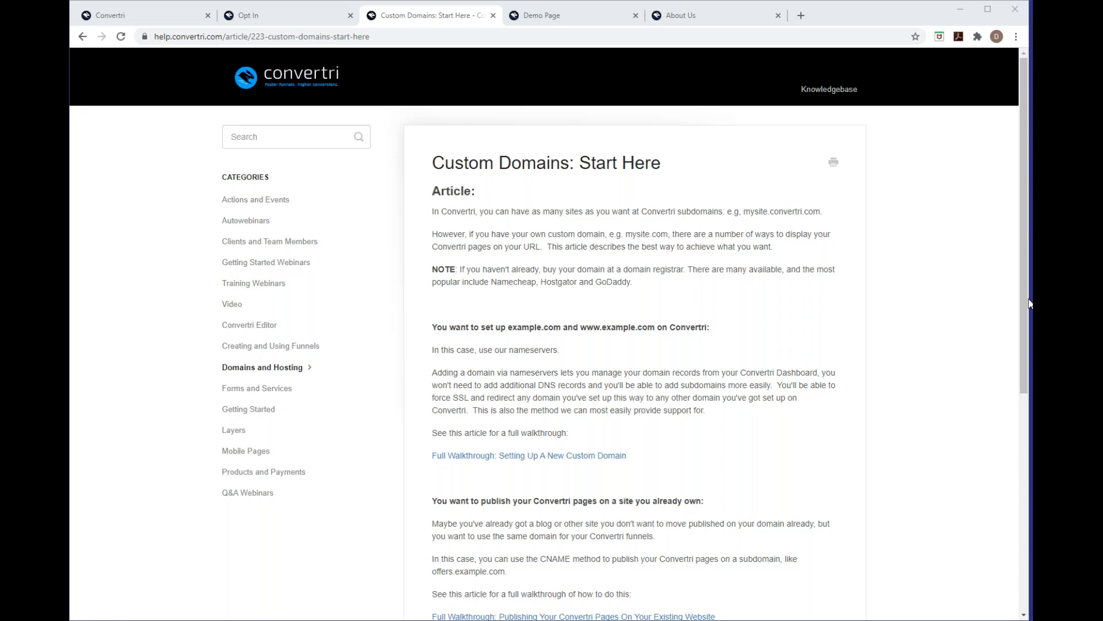
- Return to the Convertri campaigns and open the Opt In page of the Getting Started Webinar funnel for editing
{"action": "left_click", "coordinate": [276, 15]}
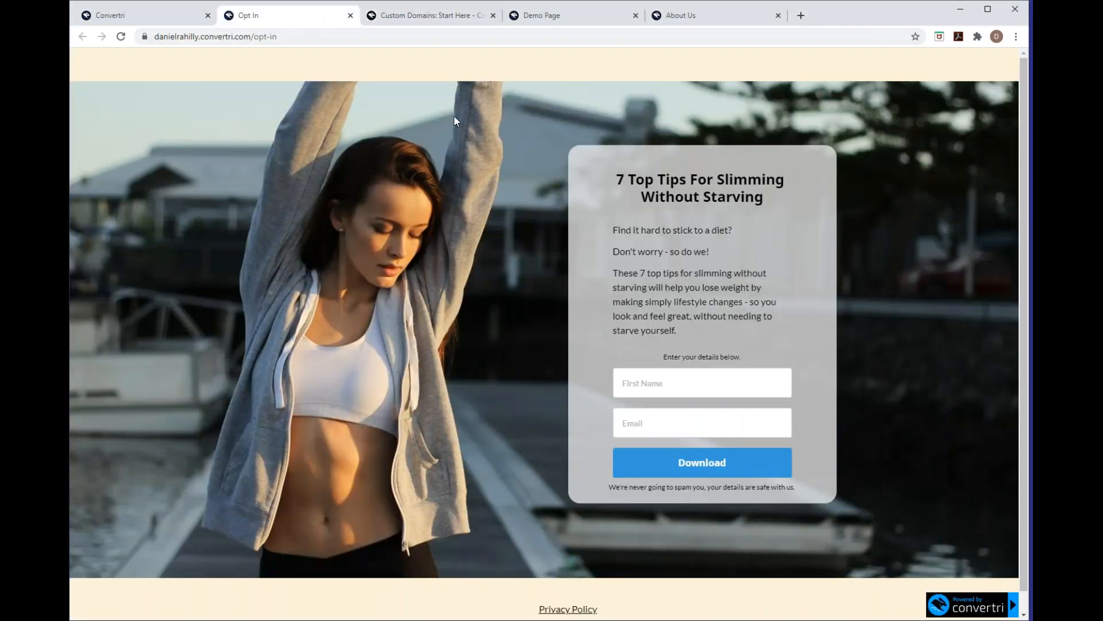
{"action": "left_click", "coordinate": [450, 20]}
{"action": "left_click", "coordinate": [171, 18]}
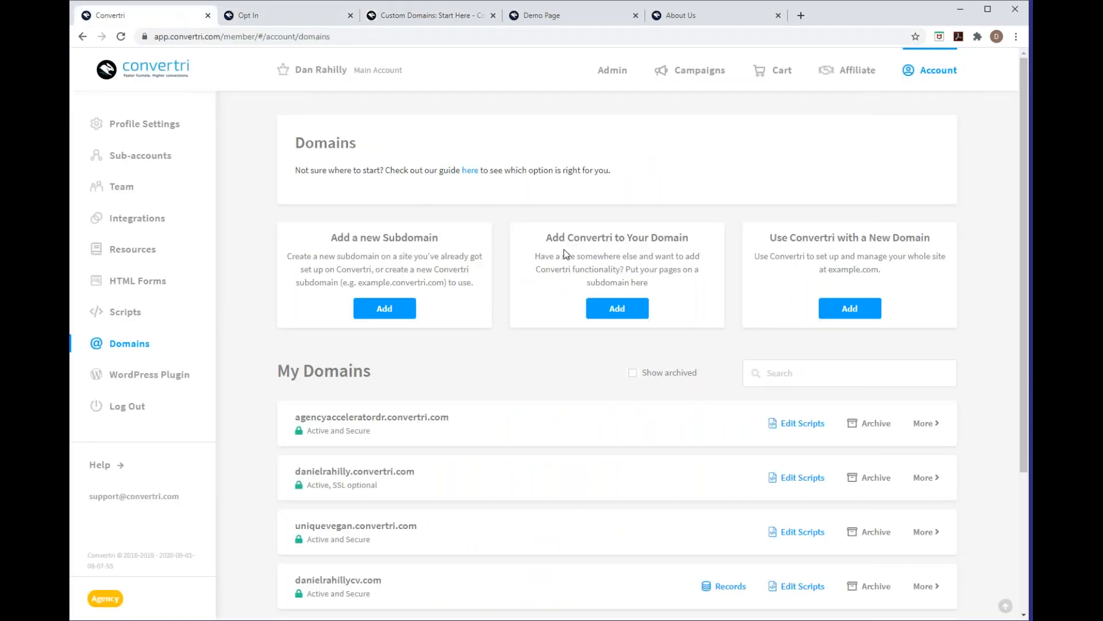
{"action": "left_click", "coordinate": [922, 78]}
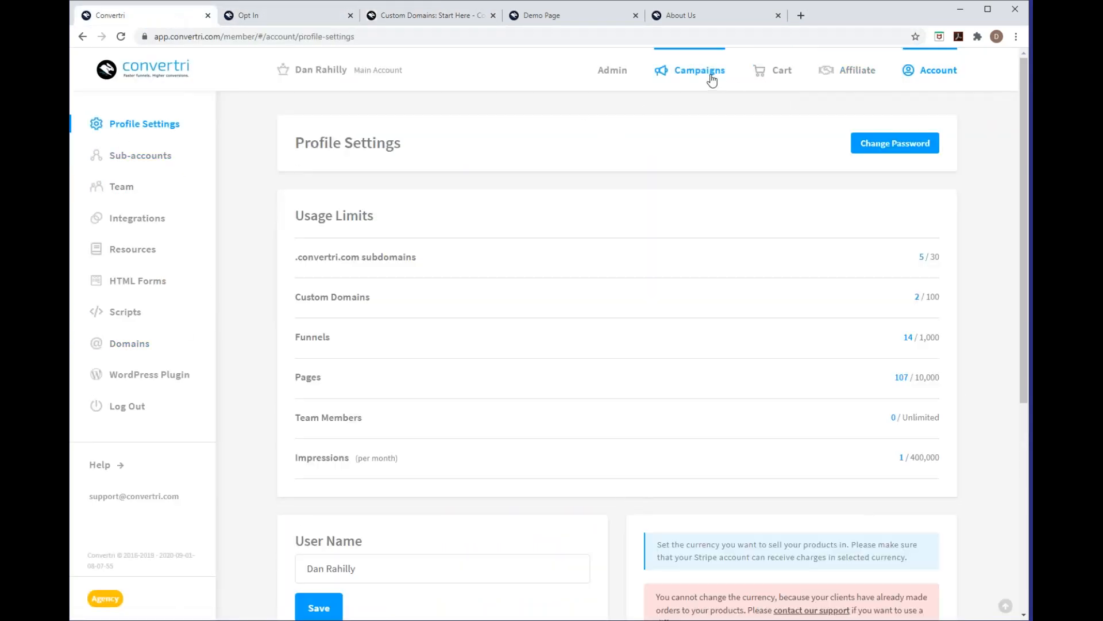
{"action": "left_click", "coordinate": [700, 71]}
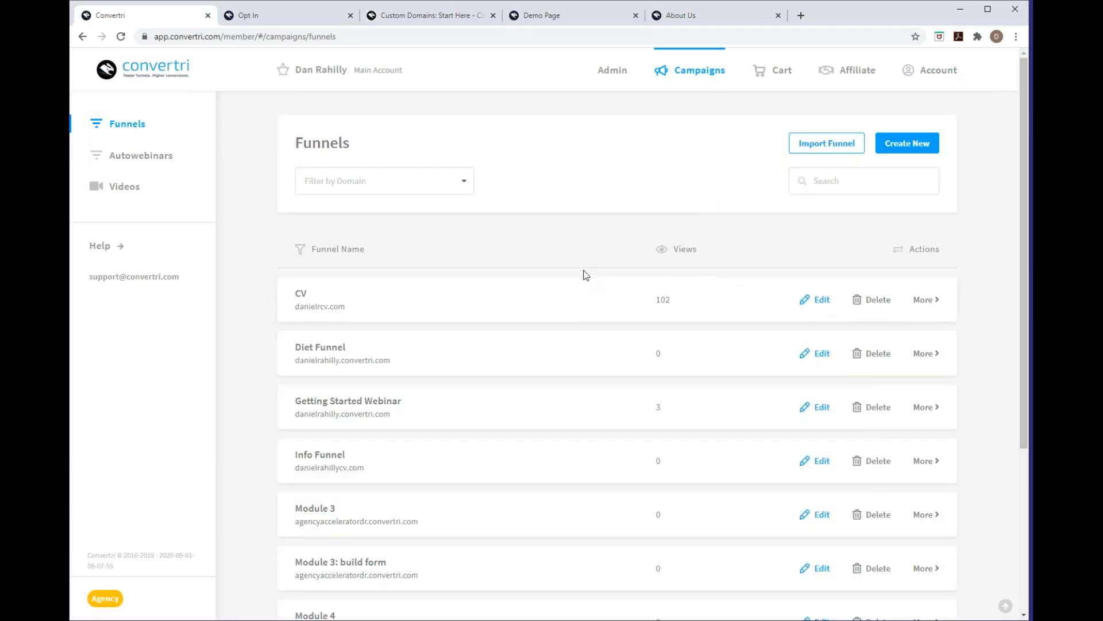
{"action": "scroll", "coordinate": [585, 264], "scroll_direction": "down", "scroll_amount": 1}
{"action": "scroll", "coordinate": [585, 262], "scroll_direction": "down", "scroll_amount": 3}
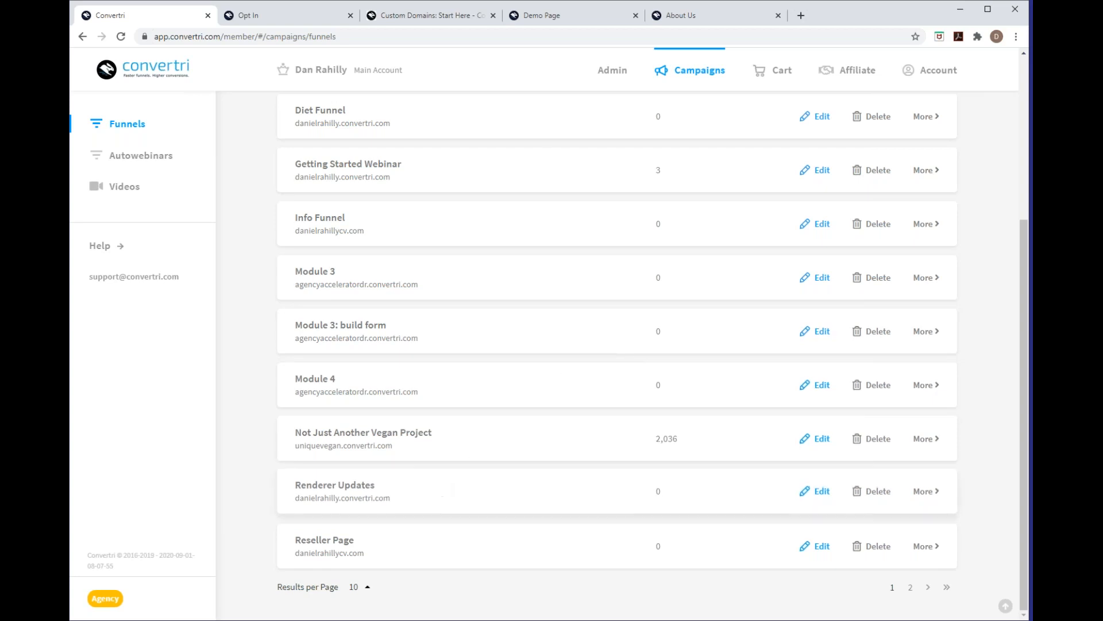
{"action": "left_click", "coordinate": [363, 165]}
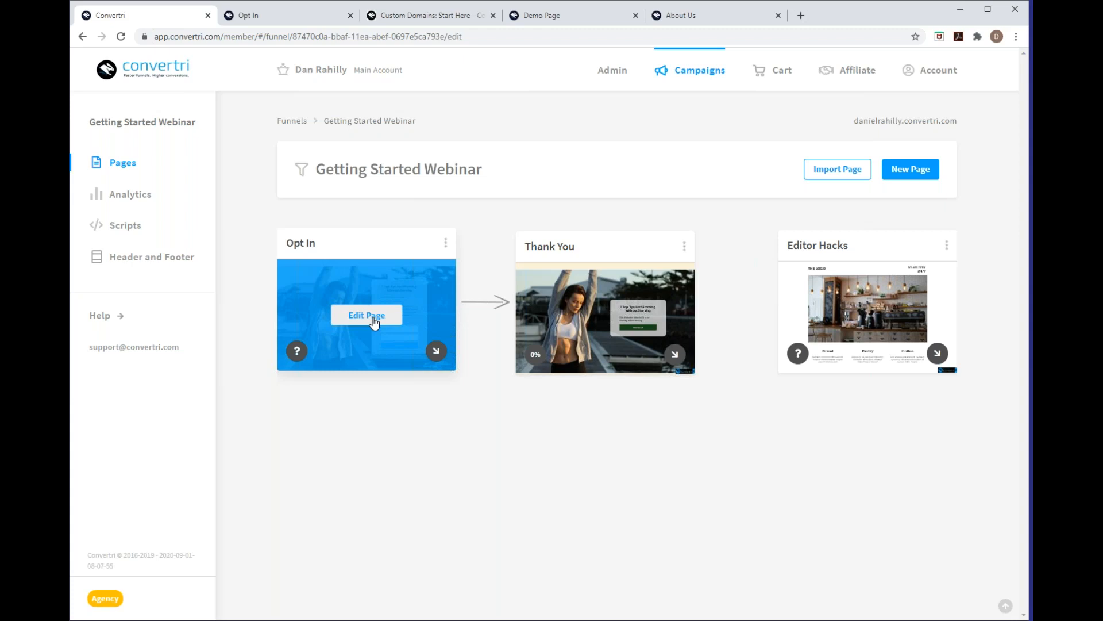
{"action": "left_click", "coordinate": [372, 318]}
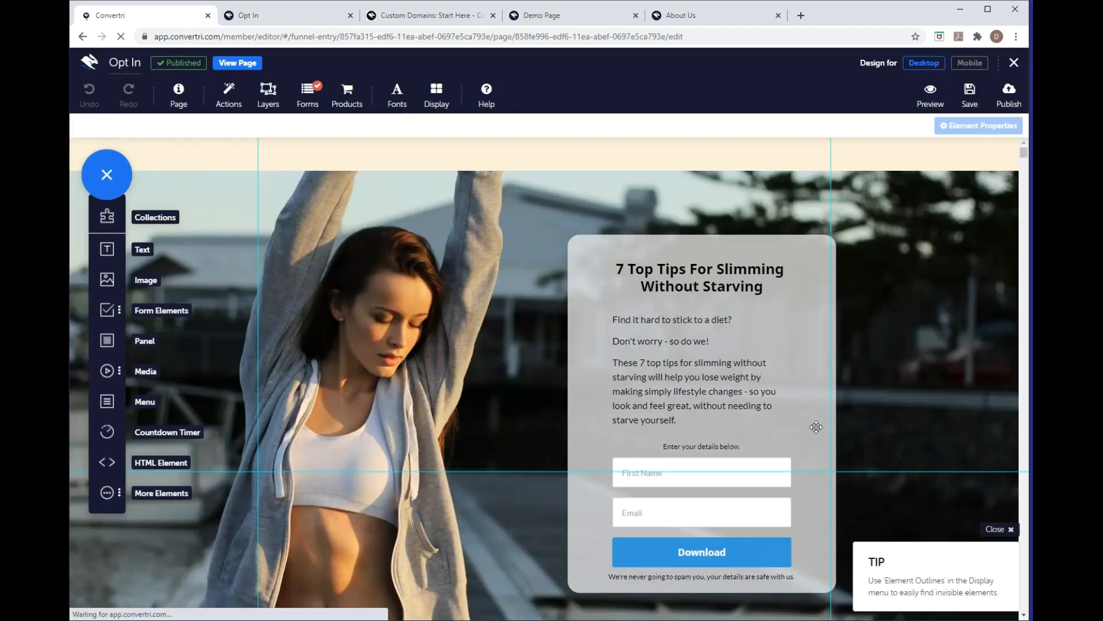
- Nudge the Download button slightly upward and, after trying the Purchase mode, set its mode to Open Checkout
{"action": "scroll", "coordinate": [813, 424], "scroll_direction": "down", "scroll_amount": 2}
{"action": "left_click", "coordinate": [750, 440]}
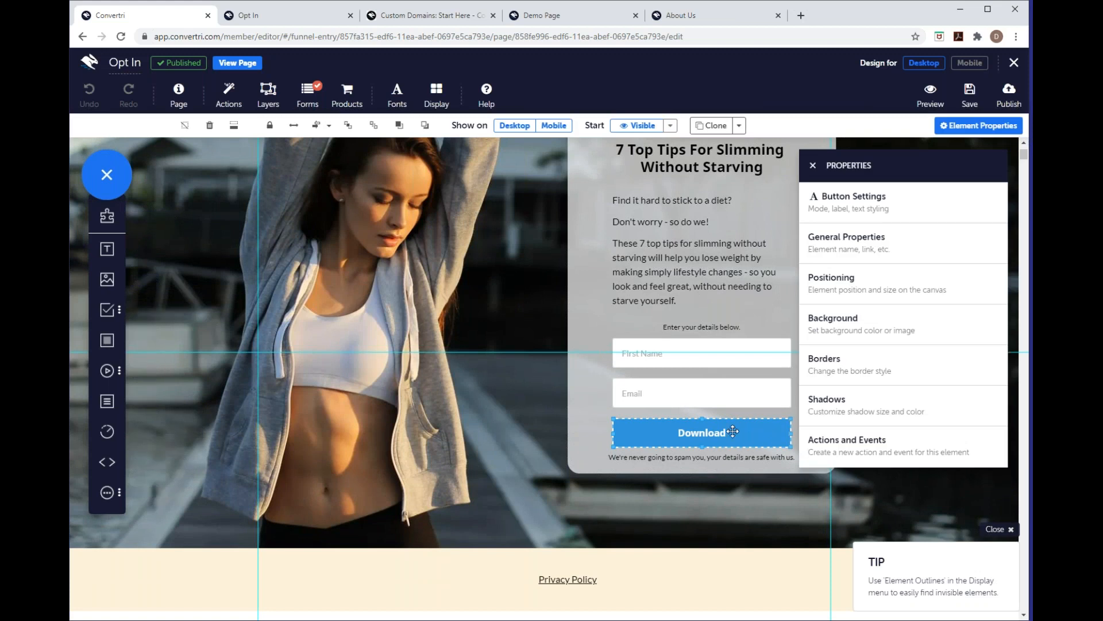
{"action": "left_click", "coordinate": [852, 224]}
{"action": "left_click", "coordinate": [835, 241]}
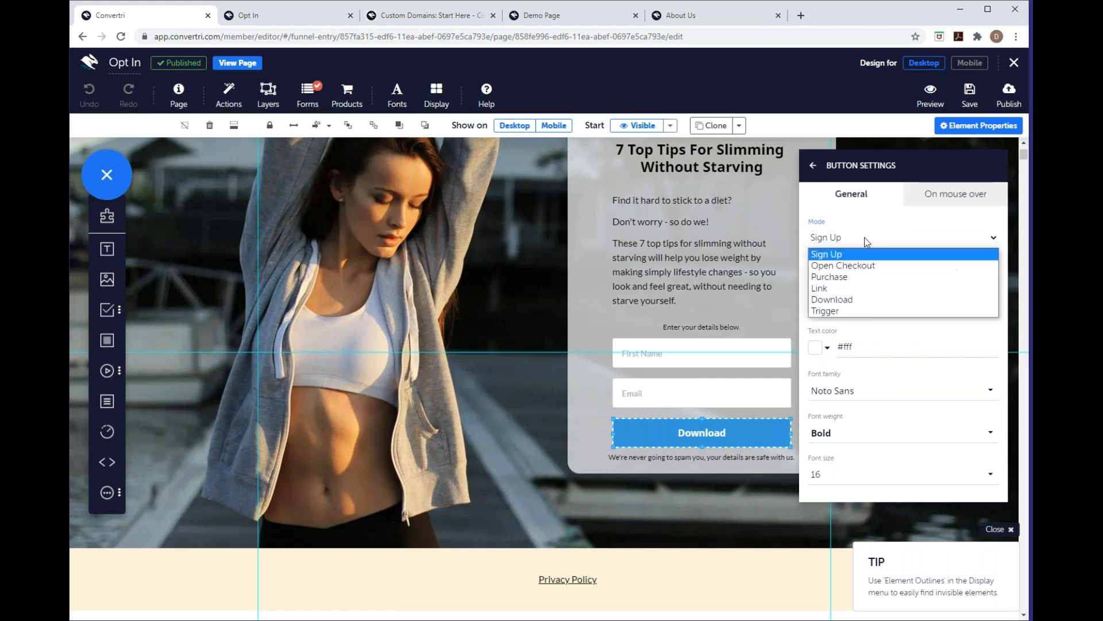
{"action": "left_click", "coordinate": [853, 277]}
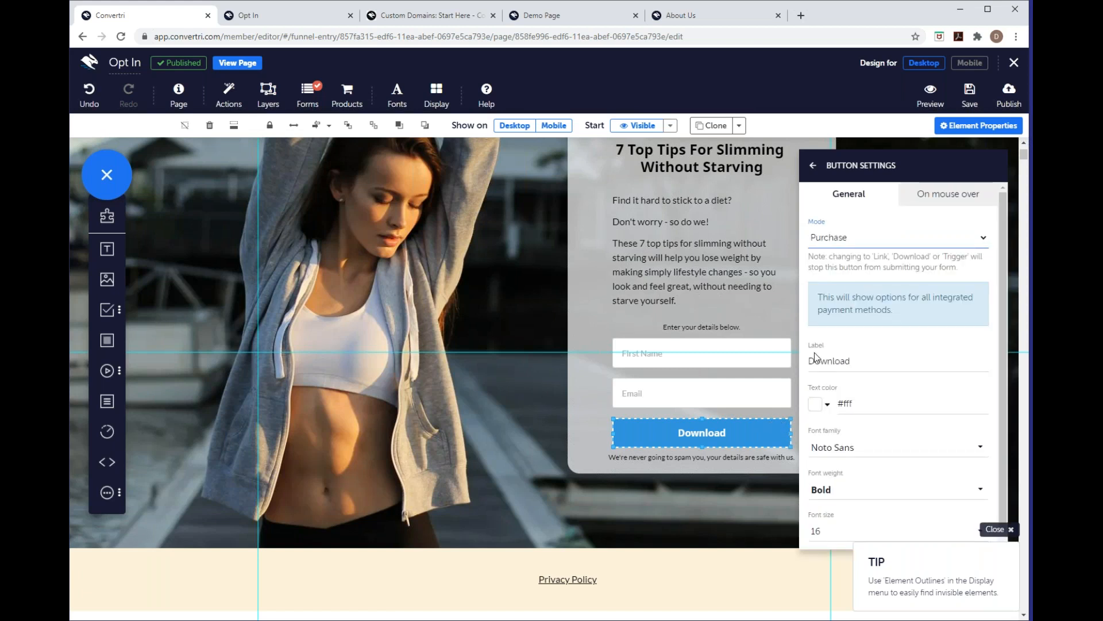
{"action": "left_click_drag", "start_coordinate": [767, 429], "coordinate": [769, 426]}
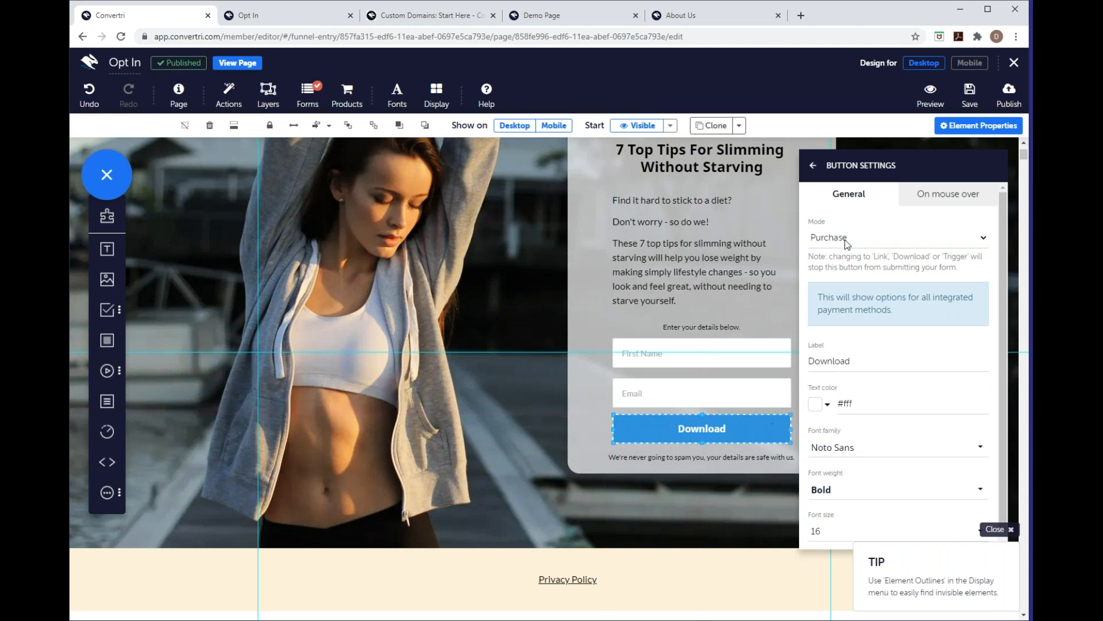
{"action": "left_click", "coordinate": [861, 237]}
{"action": "left_click", "coordinate": [843, 266]}
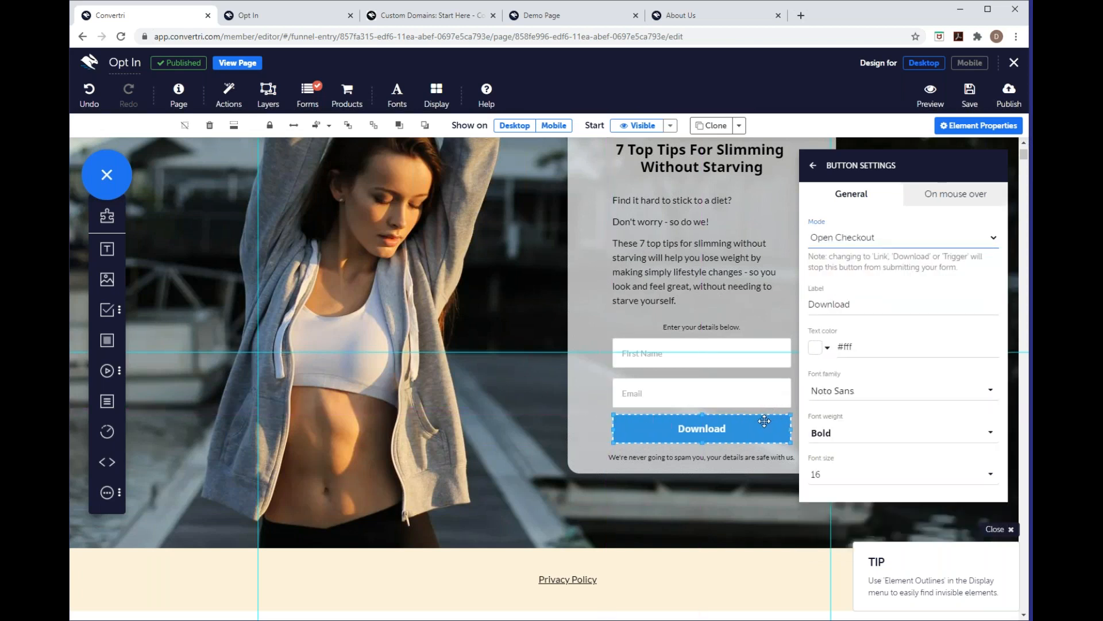
- Assign the product Not Just Another Vegan Recipe Book to the page's checkout and save the checkout configuration
{"action": "left_click", "coordinate": [347, 96]}
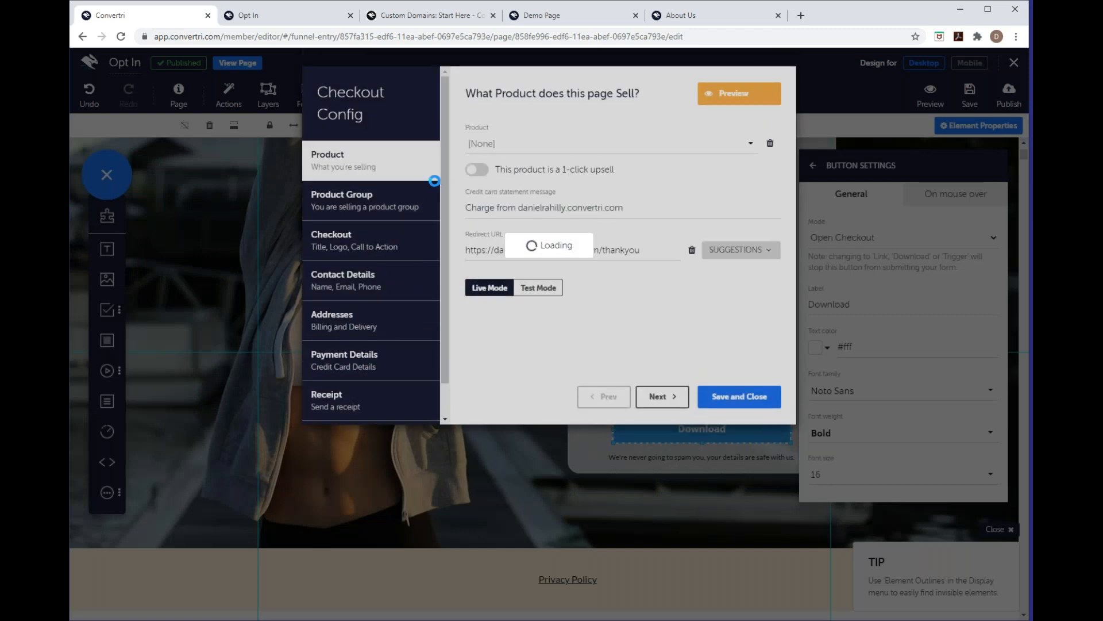
{"action": "left_click", "coordinate": [529, 147]}
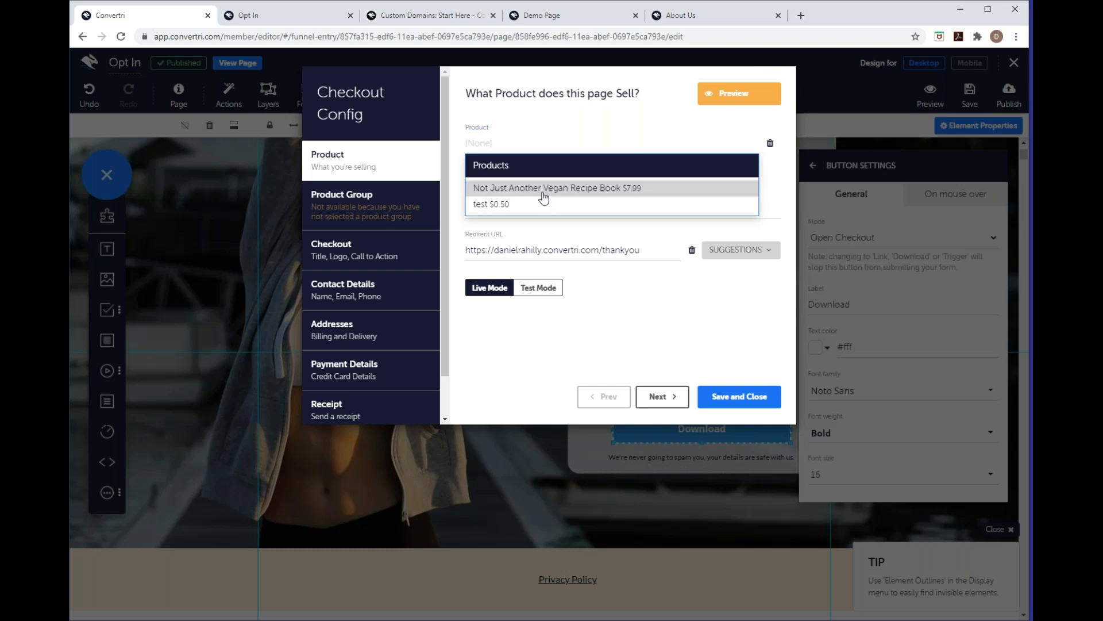
{"action": "left_click", "coordinate": [544, 189]}
{"action": "left_click", "coordinate": [745, 397]}
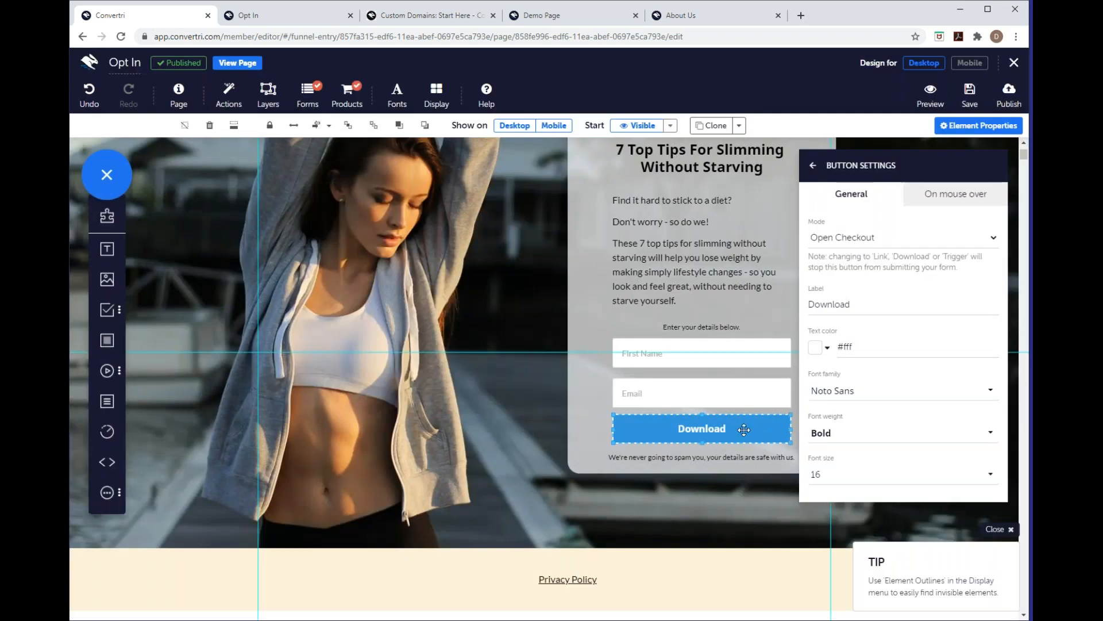
- Publish the Opt In page and open its live version
{"action": "left_click", "coordinate": [1001, 109]}
{"action": "left_click", "coordinate": [660, 202]}
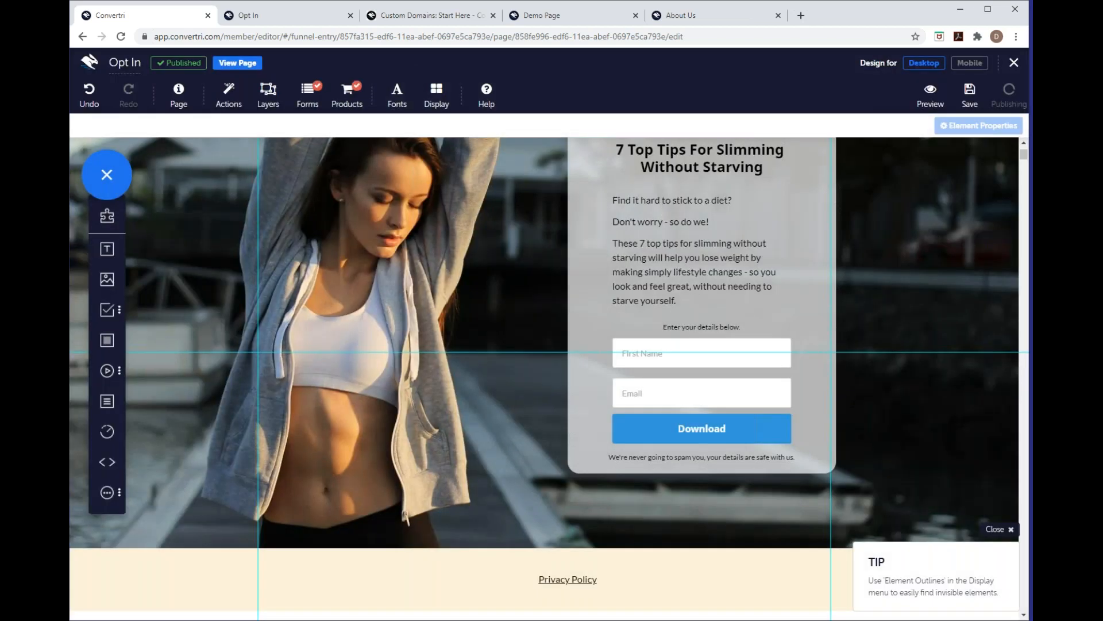
{"action": "left_click", "coordinate": [738, 431]}
{"action": "left_click", "coordinate": [237, 62]}
- Test the live form by filling in the first name and email and submitting it, close the checkout, and return to the editor
{"action": "left_click", "coordinate": [697, 462]}
{"action": "left_click", "coordinate": [687, 382]}
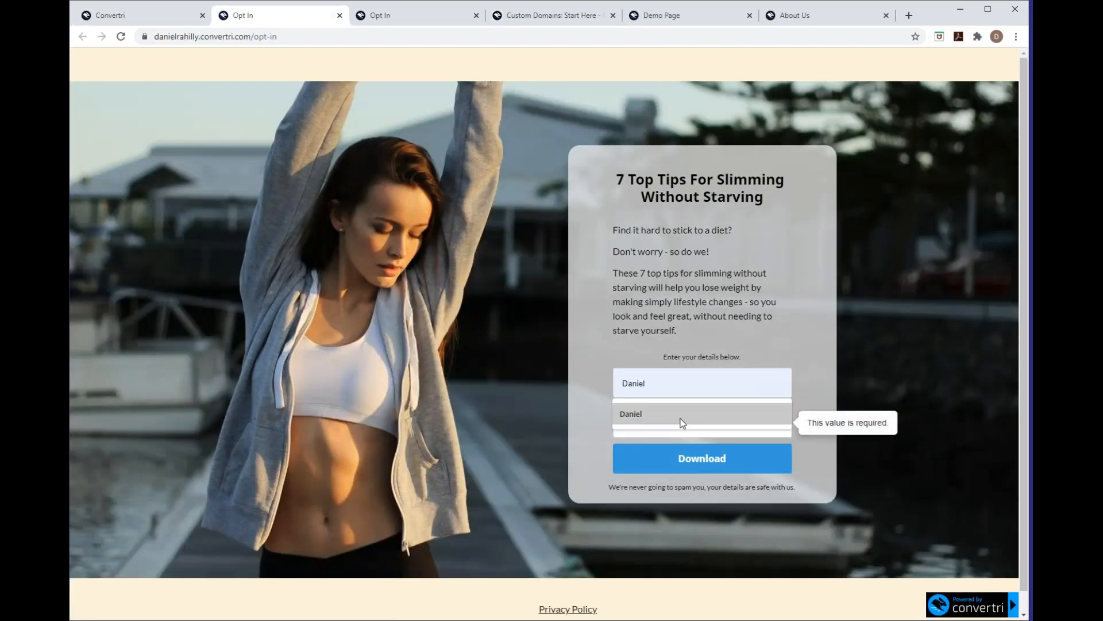
{"action": "left_click", "coordinate": [683, 424]}
{"action": "left_click", "coordinate": [676, 428]}
{"action": "left_click", "coordinate": [675, 453]}
{"action": "left_click", "coordinate": [674, 452]}
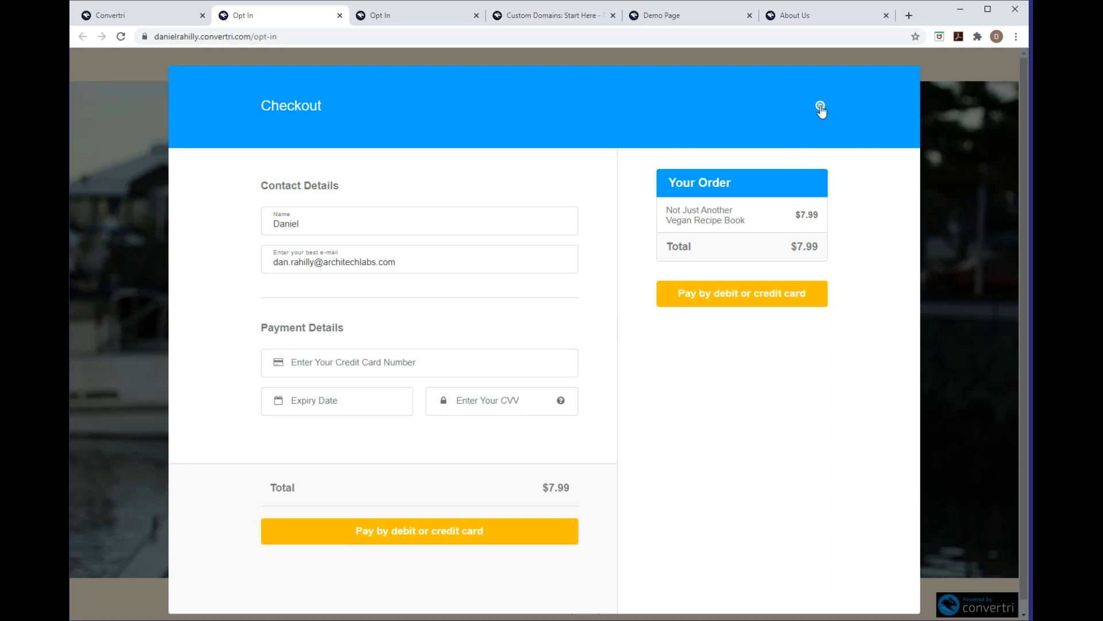
{"action": "left_click", "coordinate": [821, 107]}
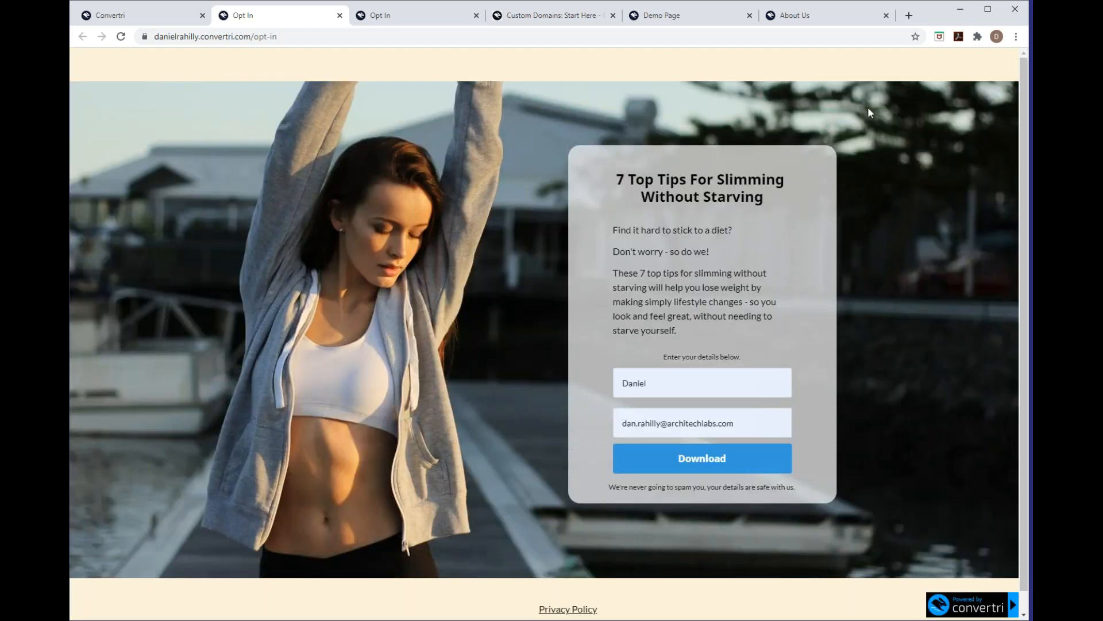
{"action": "left_click", "coordinate": [141, 15]}
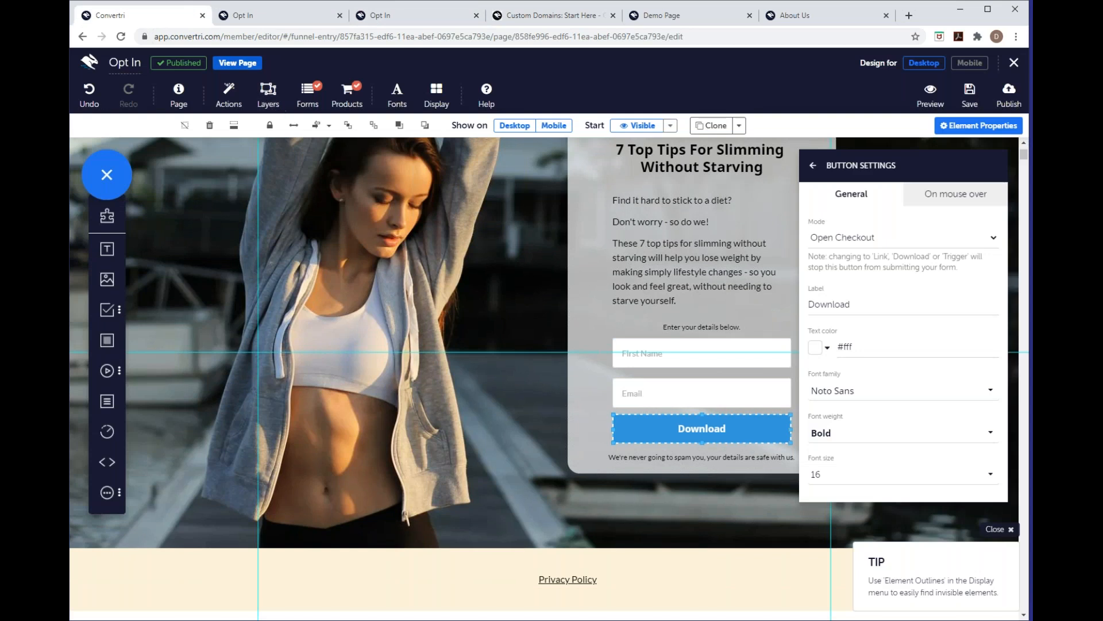
- Review the page's checkout product and redirect URL settings, save and close the configuration, and undo the last change
{"action": "left_click", "coordinate": [347, 95]}
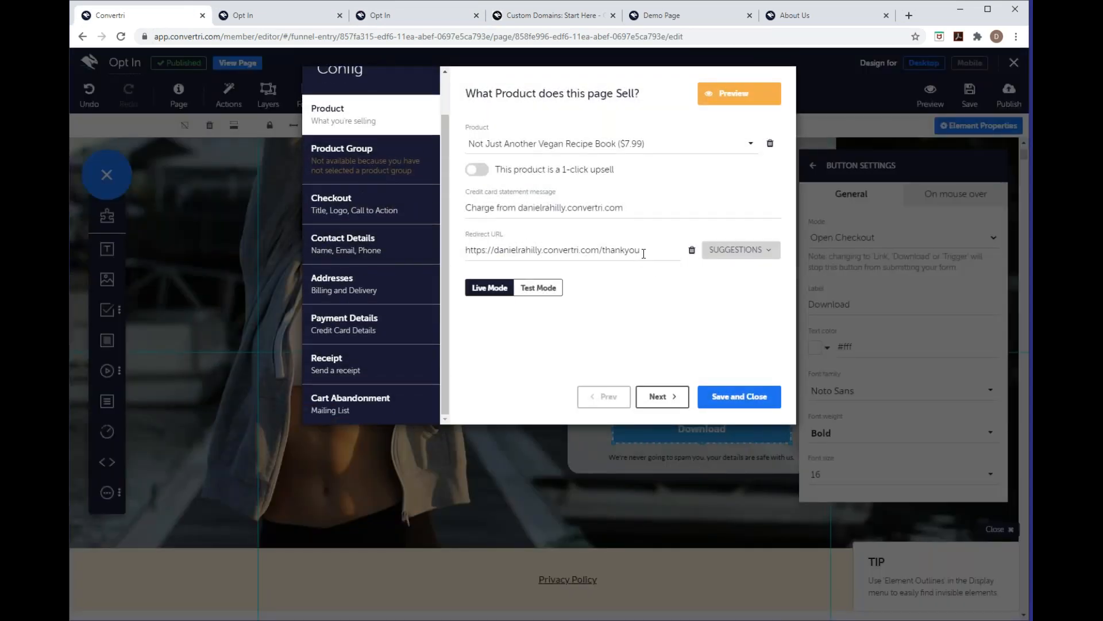
{"action": "left_click", "coordinate": [722, 402]}
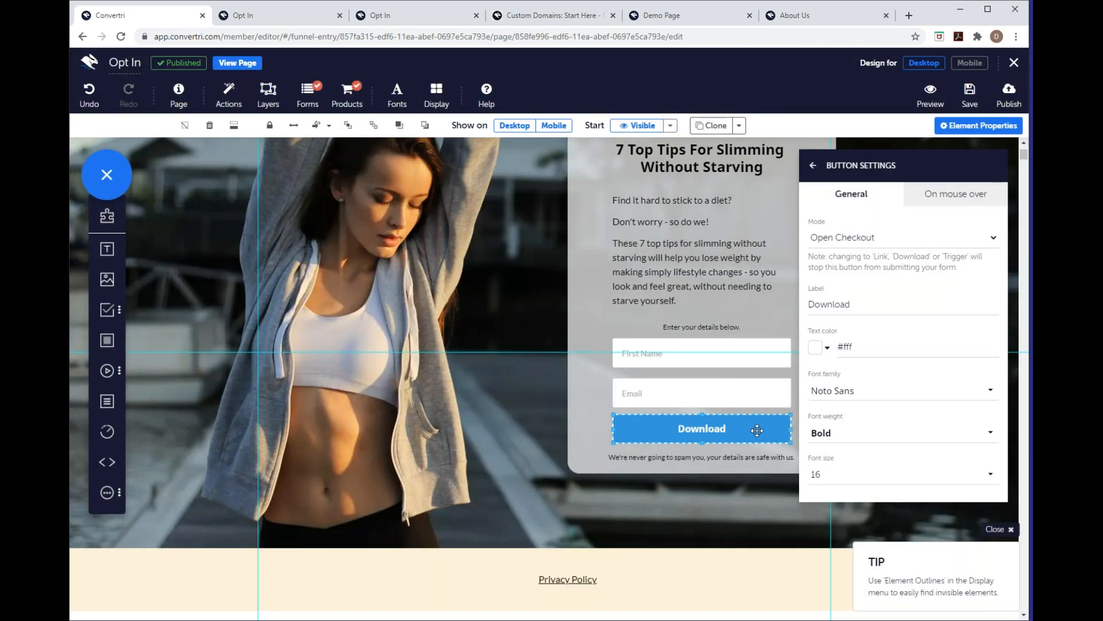
{"action": "left_click", "coordinate": [89, 106]}
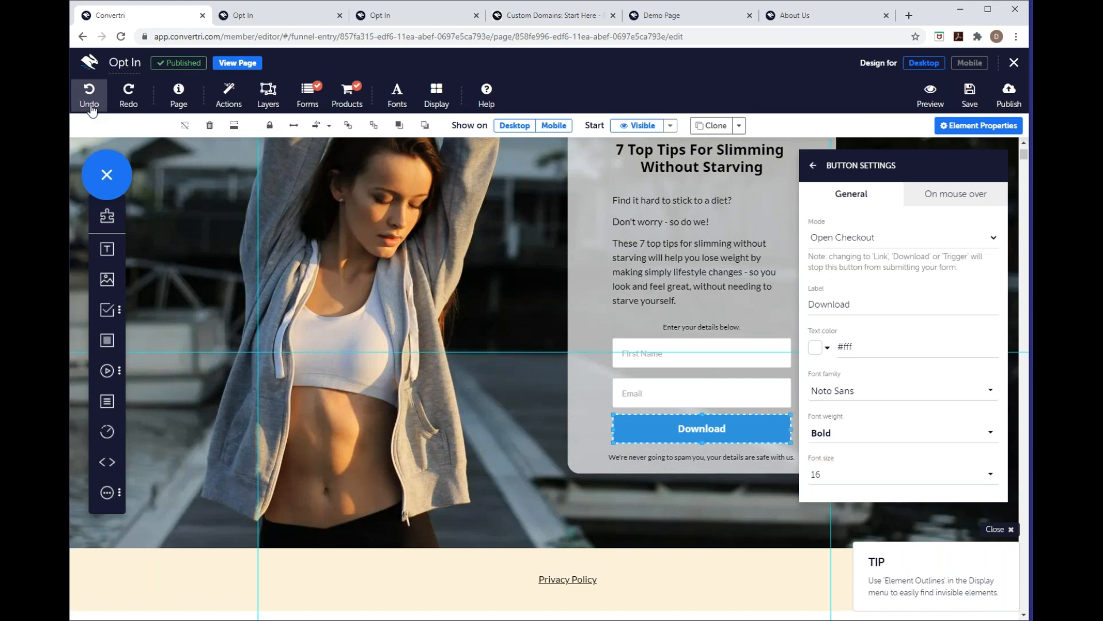
- Open the media gallery for adding an image and look through the home folder's images
{"action": "left_click", "coordinate": [112, 286]}
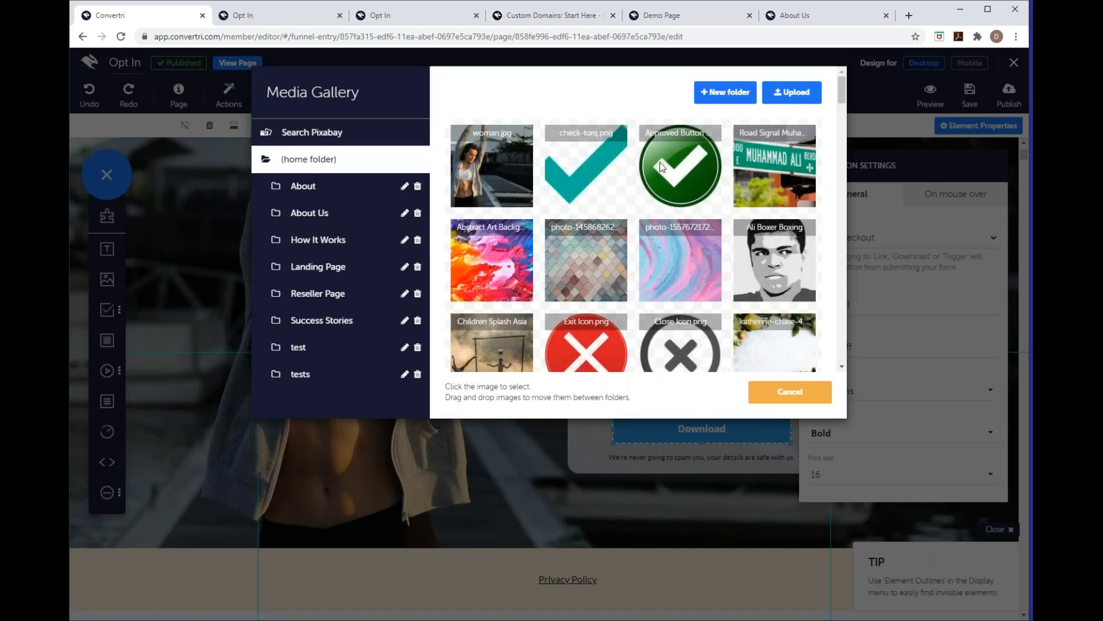
{"action": "scroll", "coordinate": [678, 253], "scroll_direction": "down", "scroll_amount": 1}
{"action": "scroll", "coordinate": [692, 271], "scroll_direction": "up", "scroll_amount": 1}
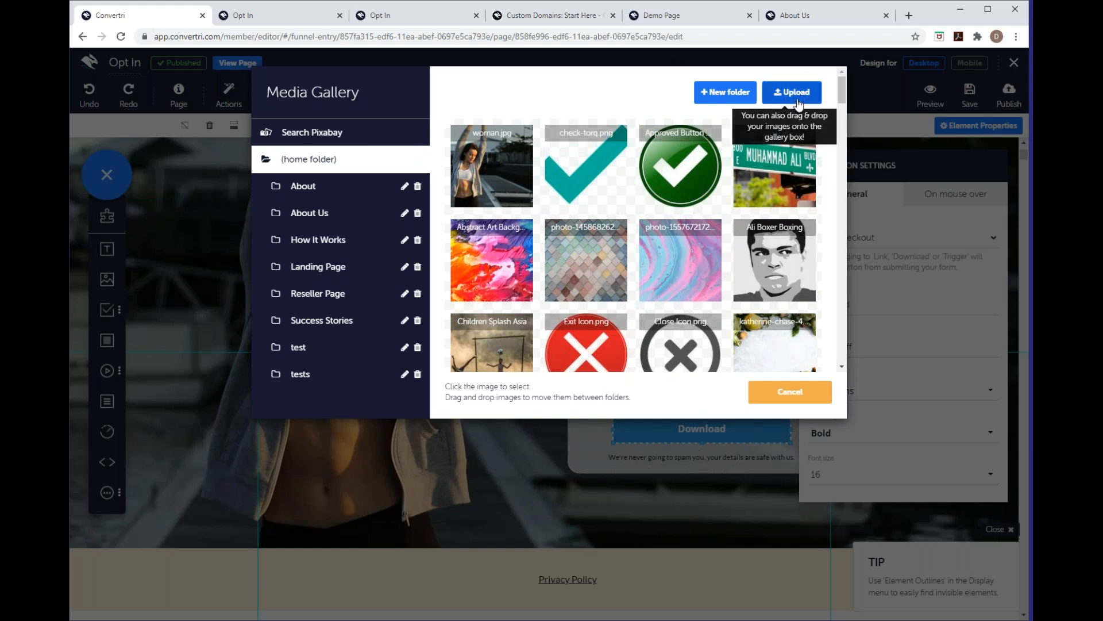
- Search Pixabay for "baseball" in the media gallery, browse the results, and leave the gallery without inserting an image
{"action": "left_click", "coordinate": [350, 137]}
{"action": "left_click", "coordinate": [634, 96]}
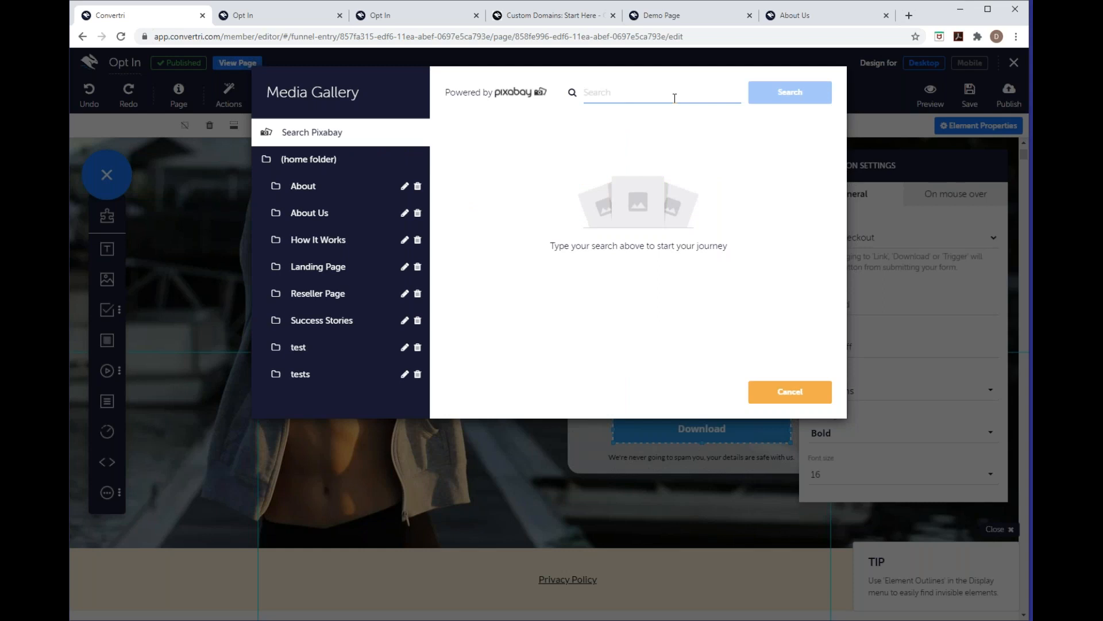
{"action": "type", "text": "baseball"}
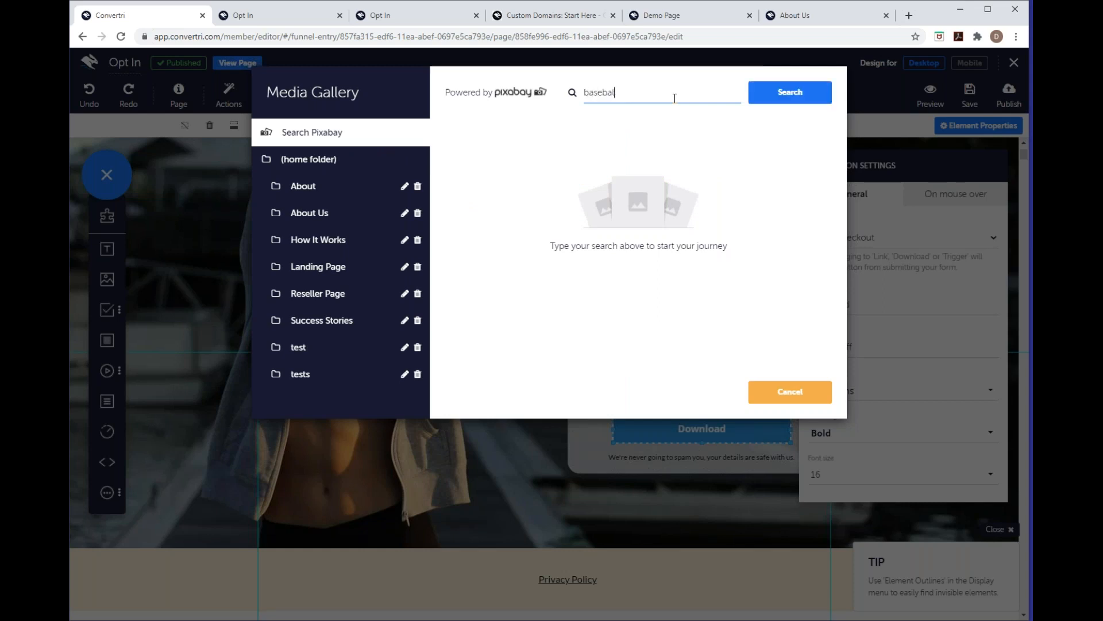
{"action": "key", "text": "Return"}
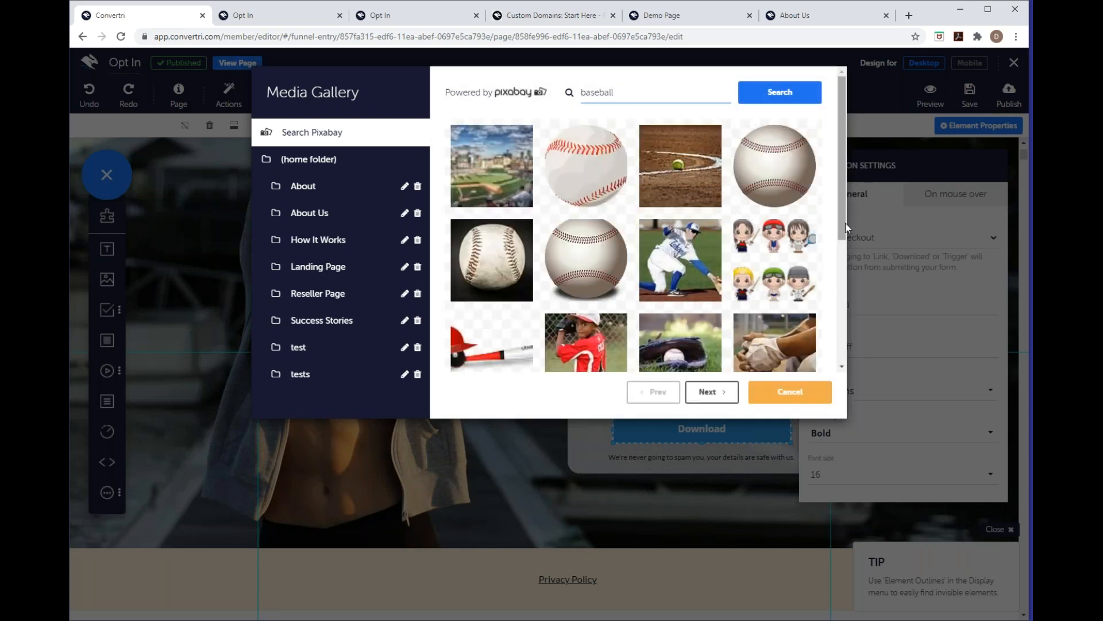
{"action": "scroll", "coordinate": [845, 228], "scroll_direction": "down", "scroll_amount": 2}
{"action": "scroll", "coordinate": [845, 228], "scroll_direction": "up", "scroll_amount": 2}
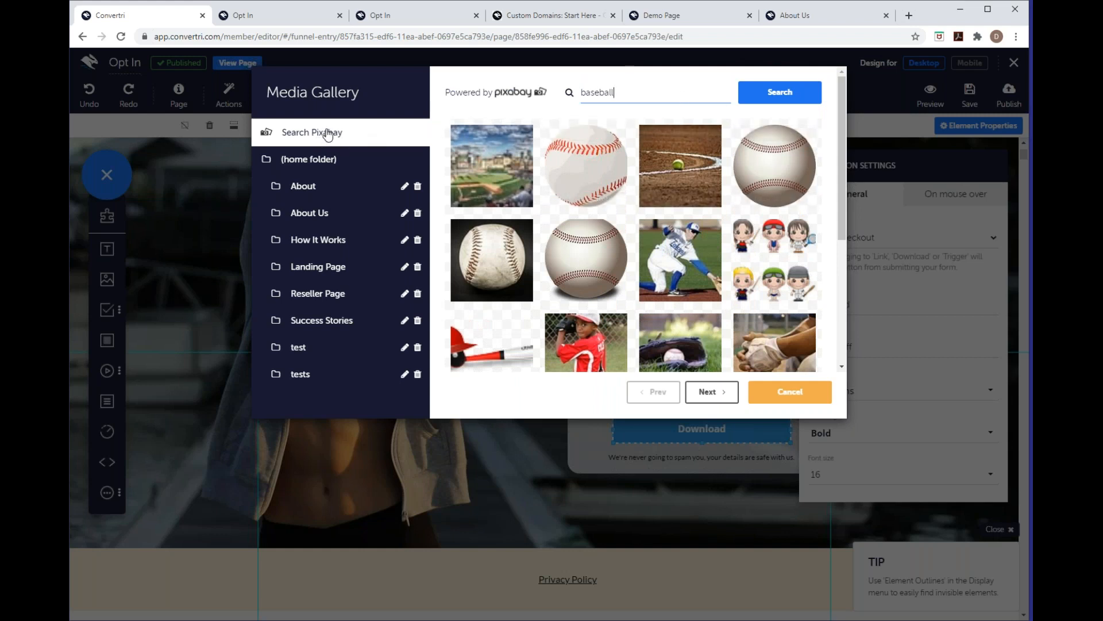
{"action": "left_click", "coordinate": [808, 400]}
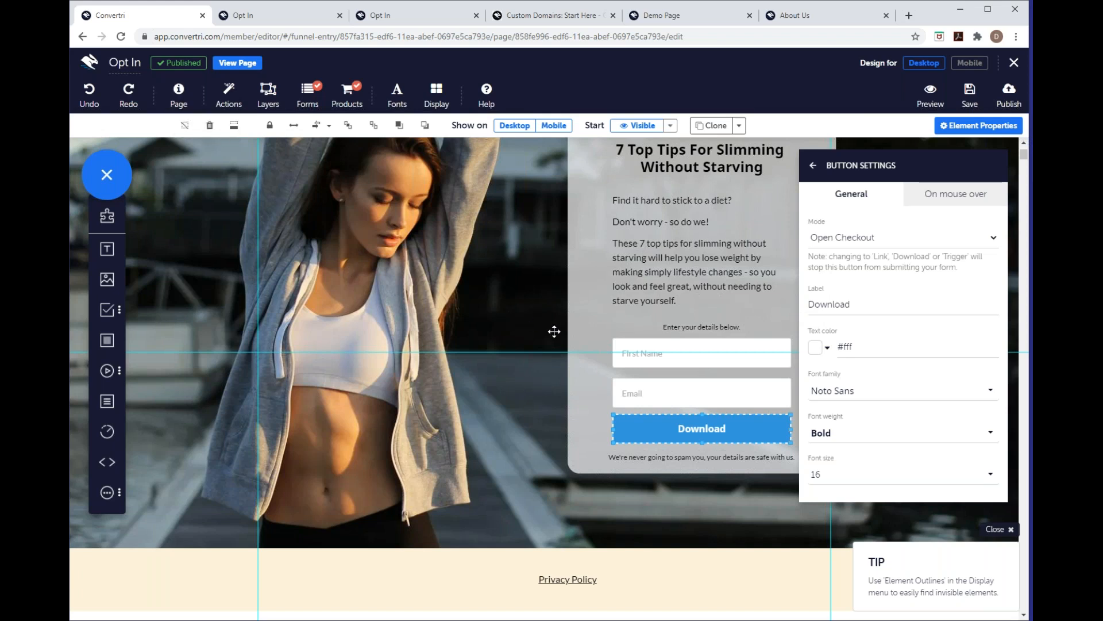
- Inspect the form for adding a custom page script, leave the page settings without adding one, and close the Download button's settings
{"action": "scroll", "coordinate": [571, 343], "scroll_direction": "up", "scroll_amount": 1}
{"action": "scroll", "coordinate": [571, 343], "scroll_direction": "up", "scroll_amount": 1}
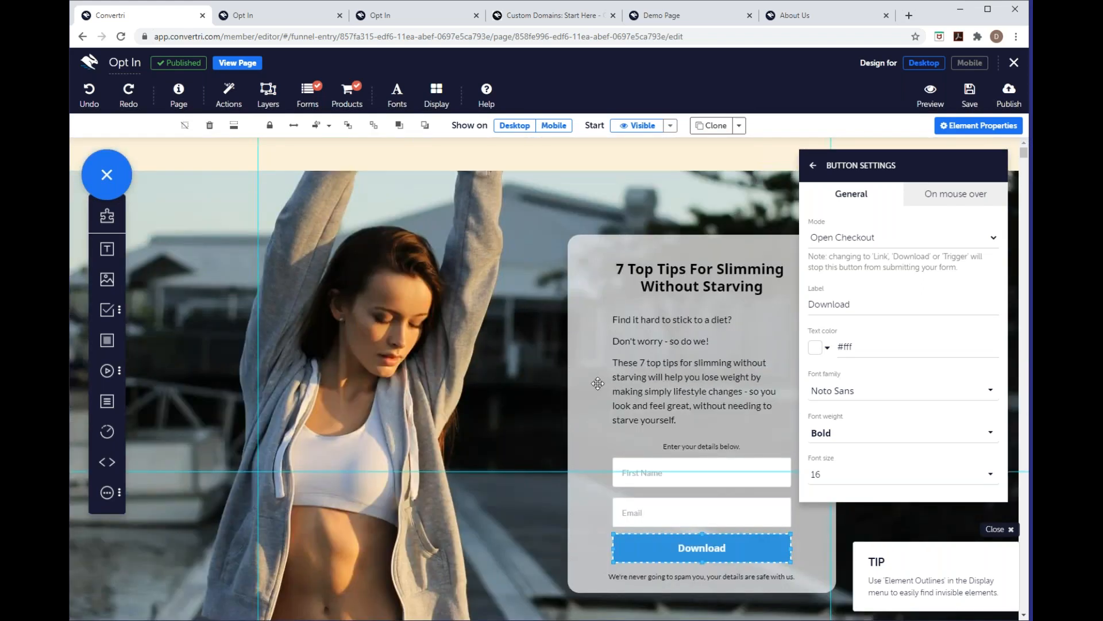
{"action": "left_click", "coordinate": [181, 98]}
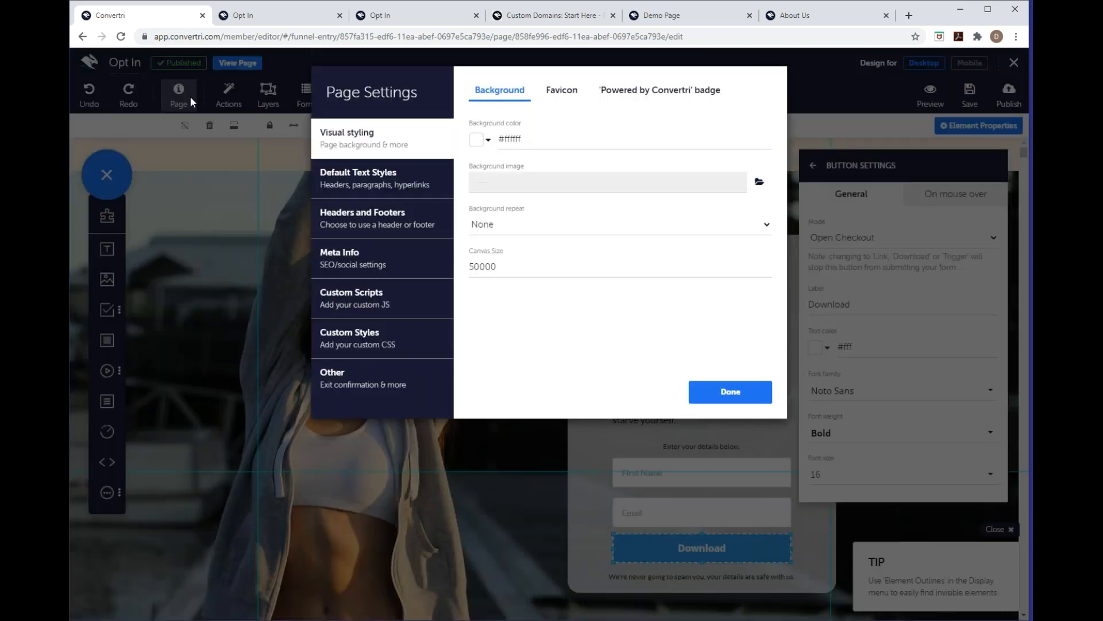
{"action": "left_click", "coordinate": [407, 295]}
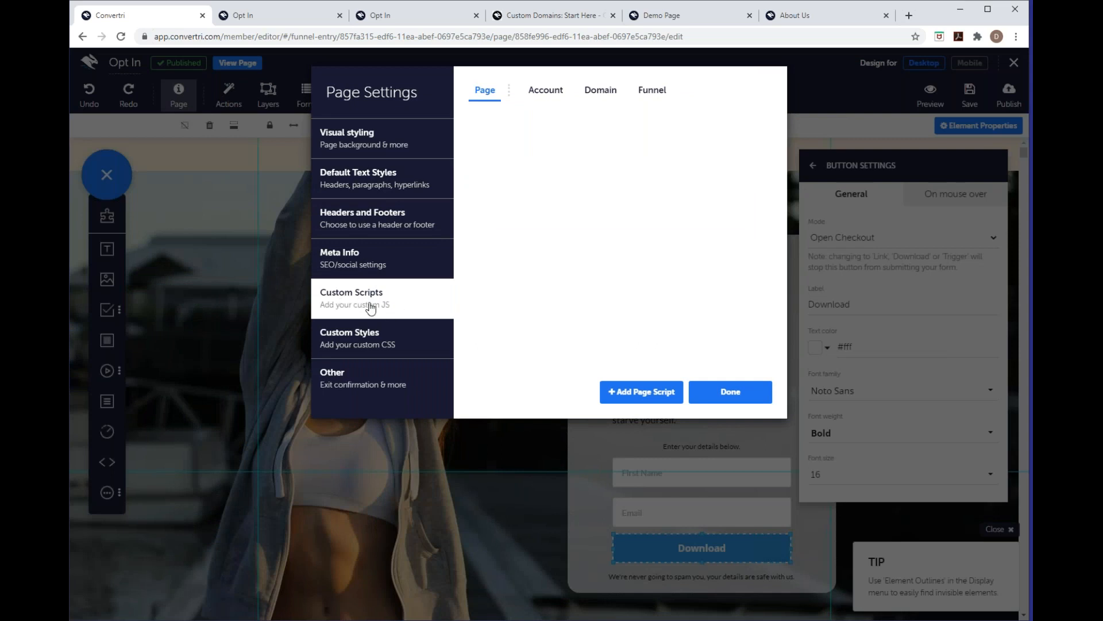
{"action": "left_click", "coordinate": [642, 397]}
{"action": "left_click", "coordinate": [537, 140]}
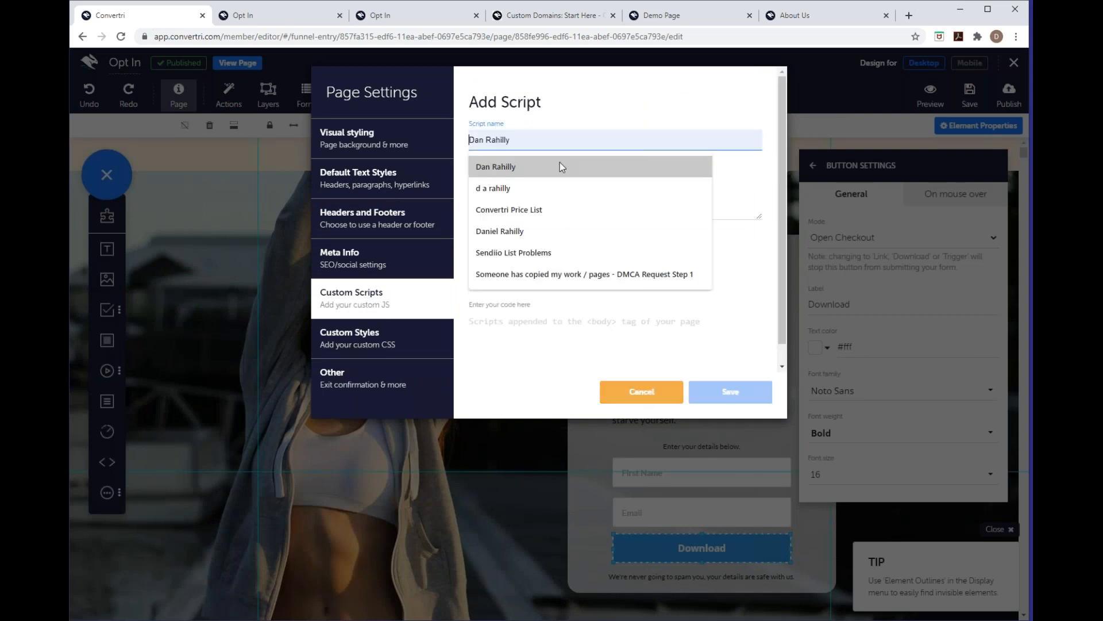
{"action": "left_click", "coordinate": [737, 175]}
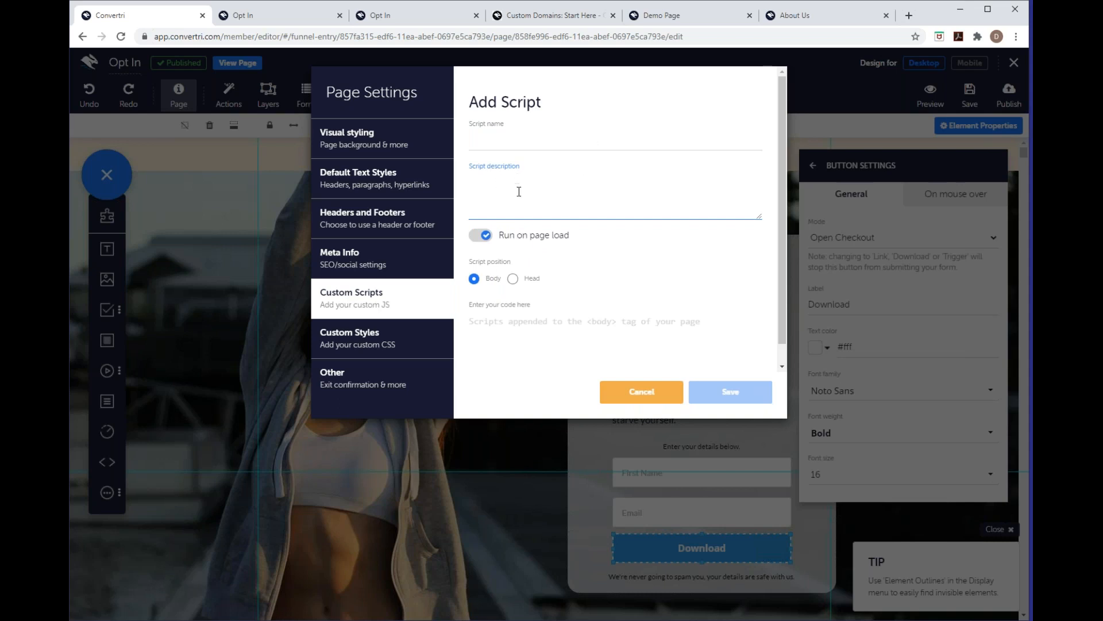
{"action": "left_click", "coordinate": [542, 323]}
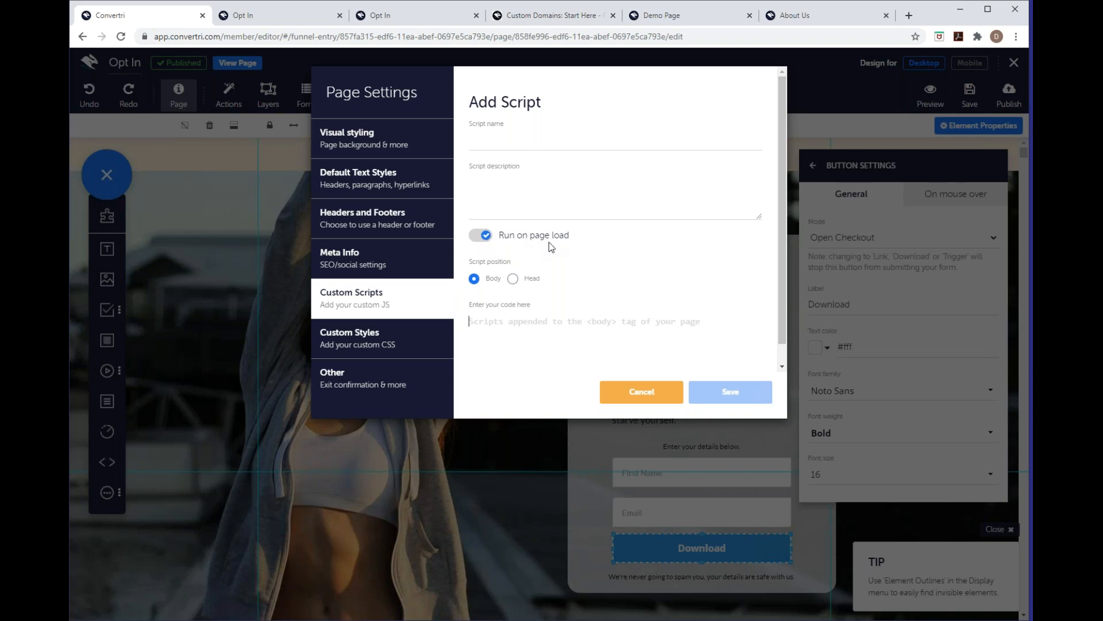
{"action": "left_click", "coordinate": [664, 396]}
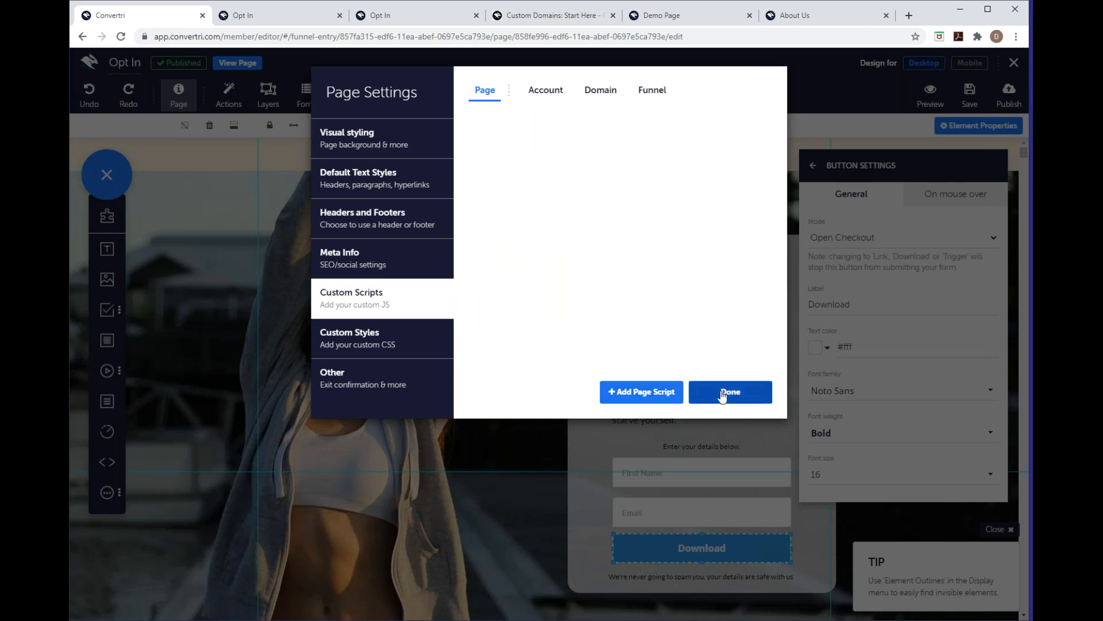
{"action": "left_click", "coordinate": [725, 393]}
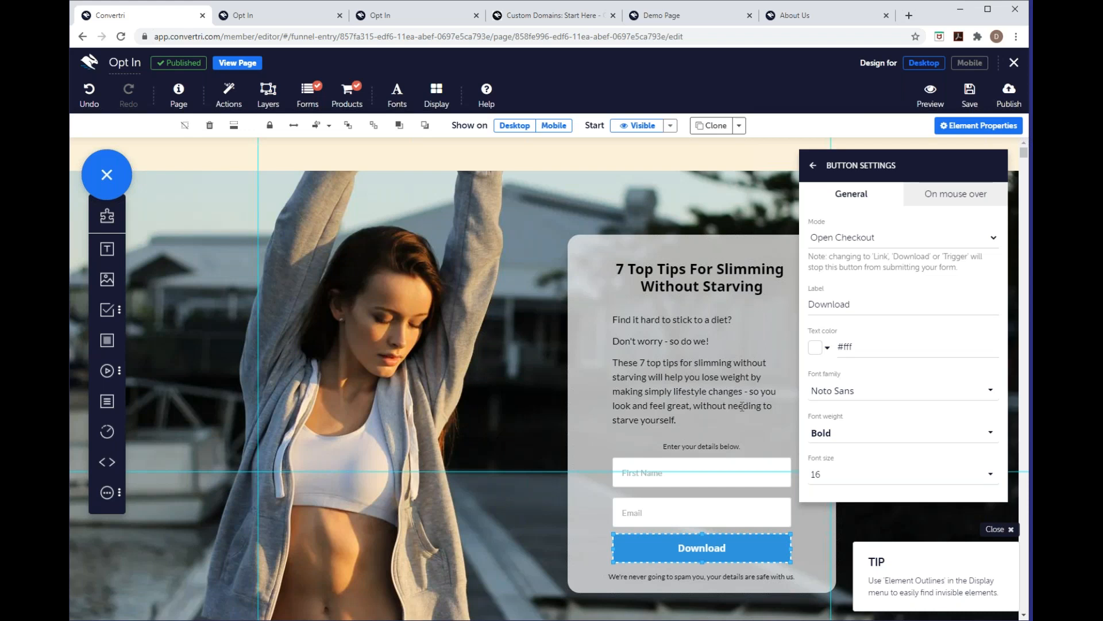
{"action": "left_click", "coordinate": [813, 168]}
{"action": "left_click", "coordinate": [813, 167]}
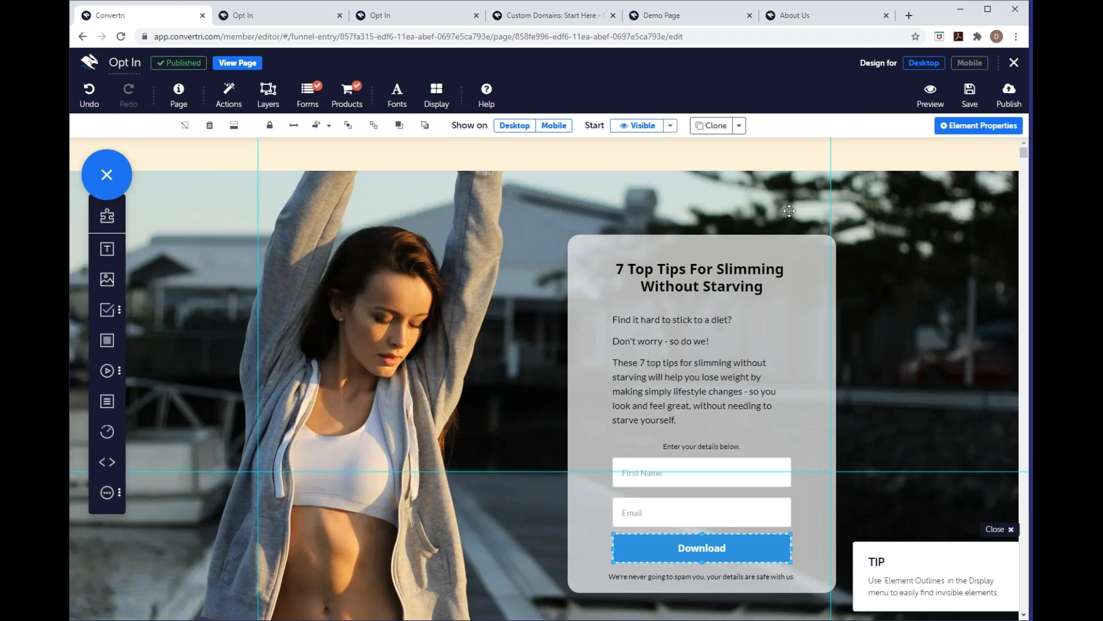
- Switch to the Custom Domains help article and replace its address with help.convertri.com to open the knowledge base home page
{"action": "left_click", "coordinate": [534, 22]}
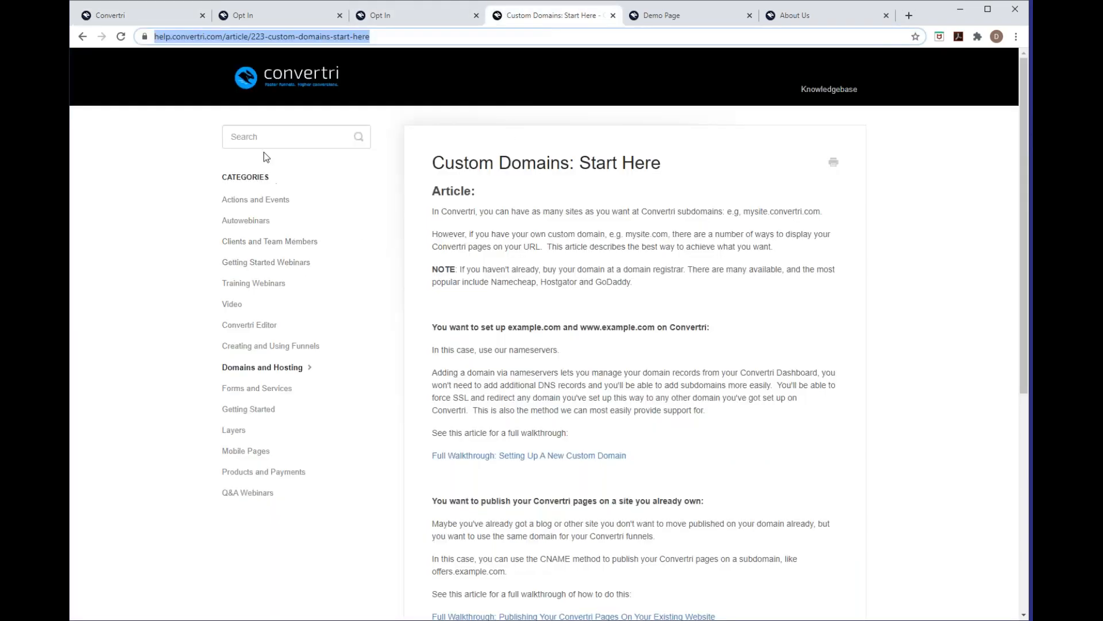
{"action": "left_click", "coordinate": [386, 37]}
{"action": "left_click_drag", "start_coordinate": [383, 37], "coordinate": [149, 38]}
{"action": "key", "text": "BackSpace"}
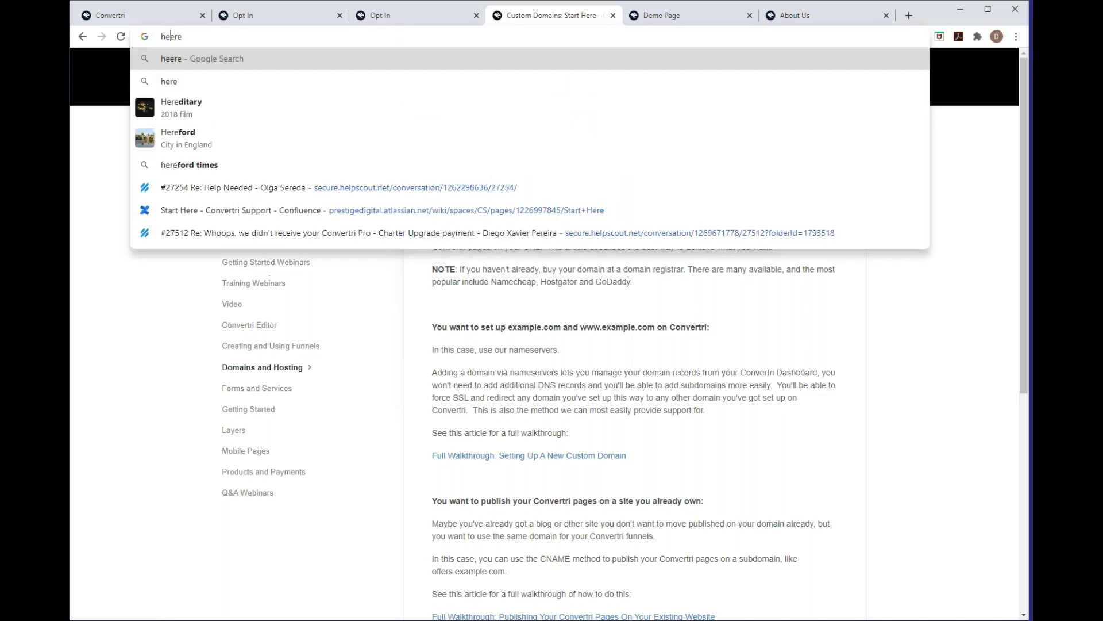
{"action": "key", "text": "Delete"}
{"action": "key", "text": "Delete"}
{"action": "key", "text": "Delete"}
{"action": "key", "text": "Delete"}
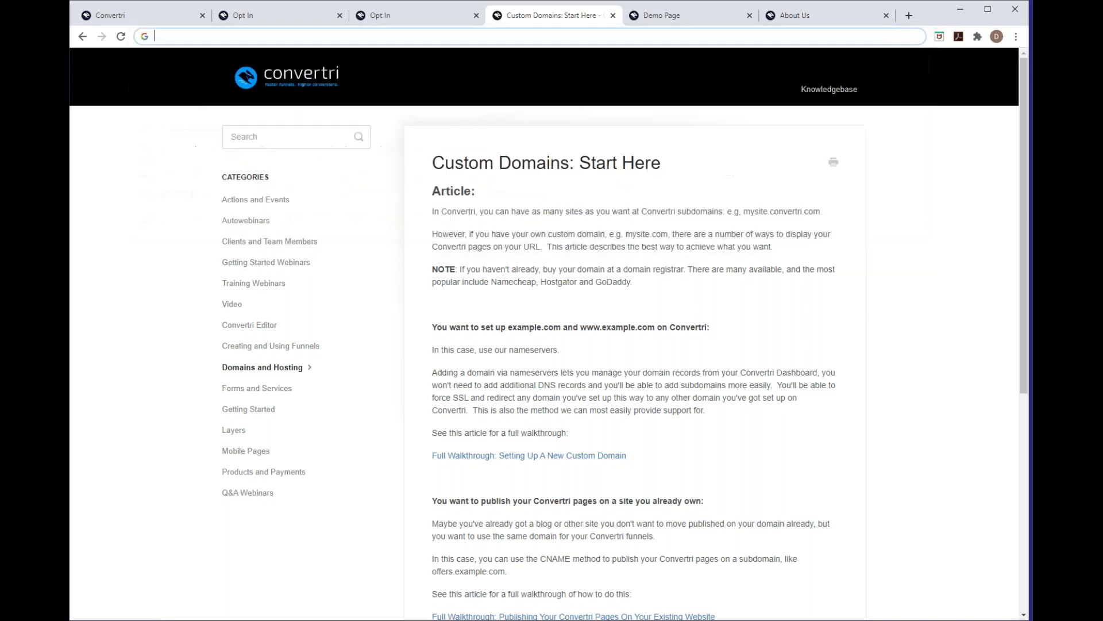
{"action": "type", "text": "help.convertri.com"}
{"action": "key", "text": "Return"}
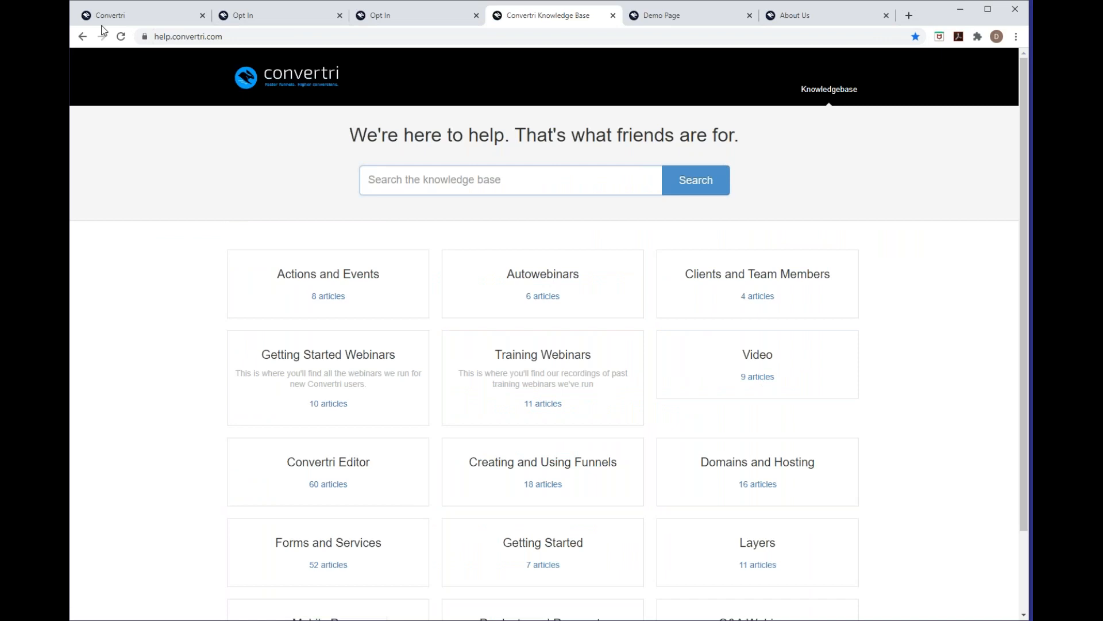